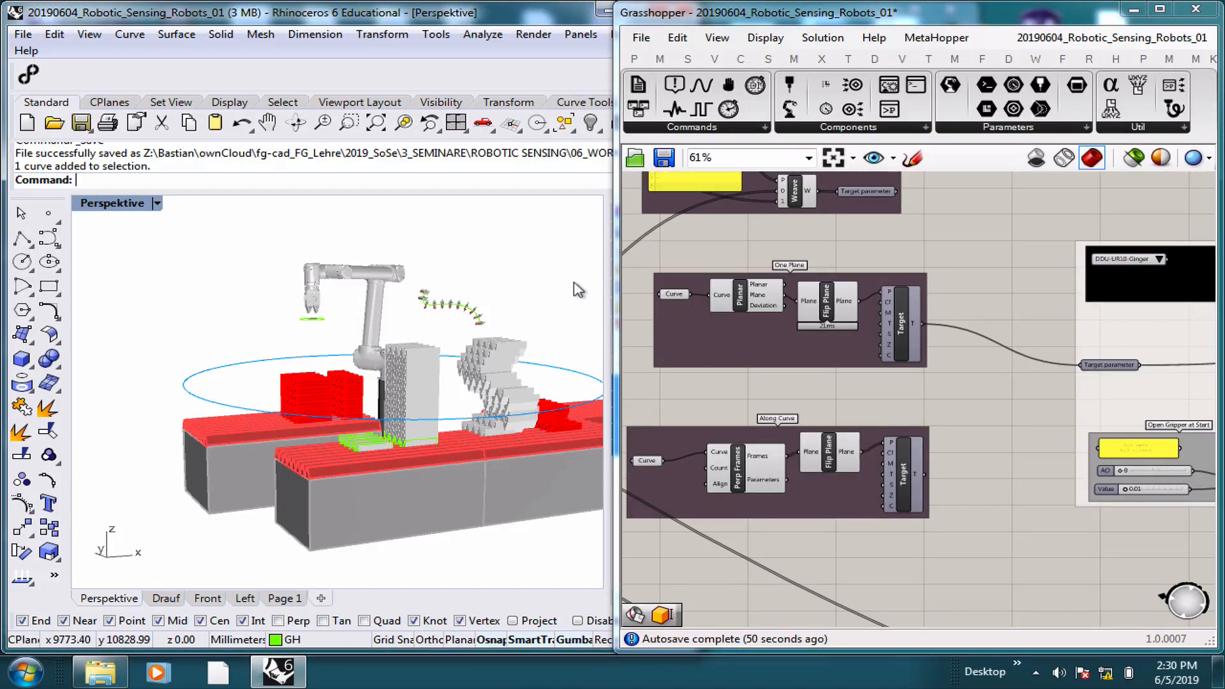
Examine the robot arm's gripper and the target plane inside the circle below it in the perspective view.
scroll(333, 314, "up", 3)
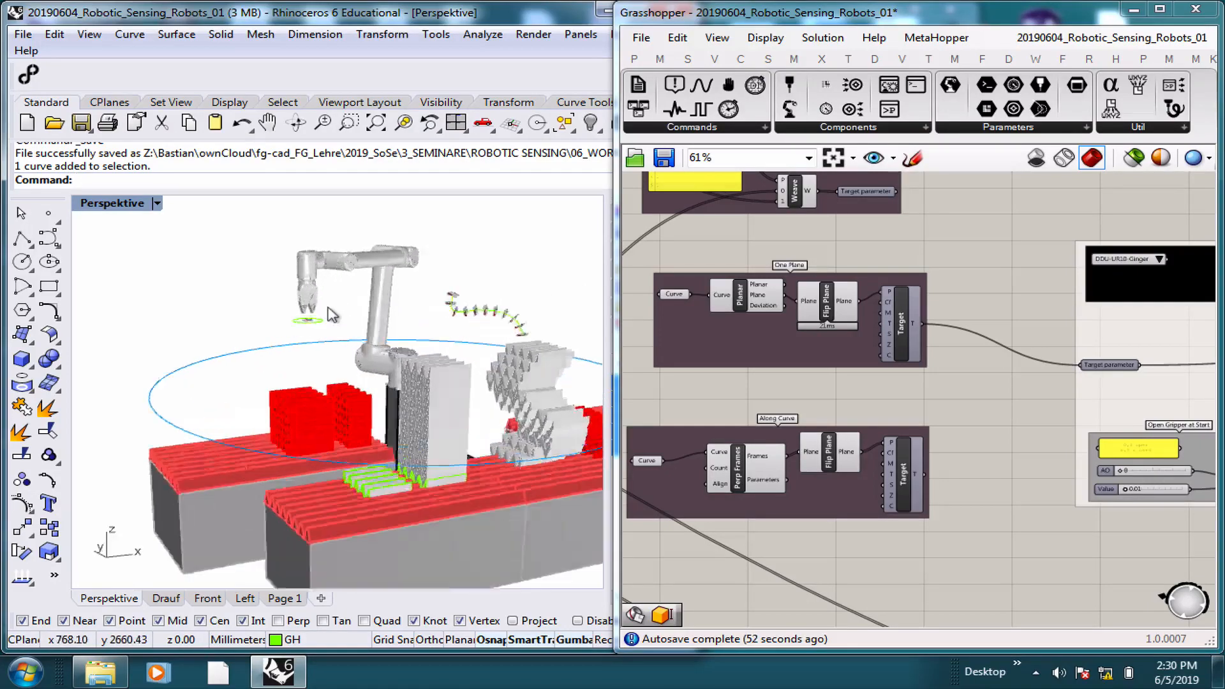
right_click_drag(397, 296, 386, 260)
scroll(358, 287, "up", 5)
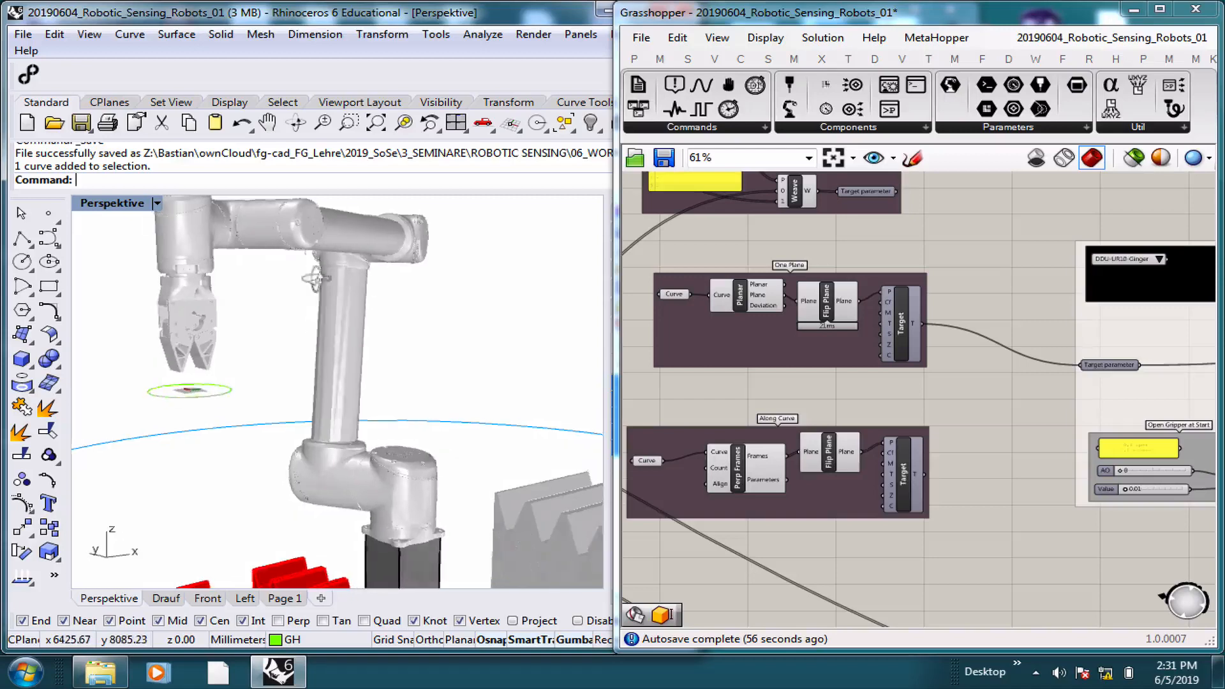
mouse_move(280, 289)
right_mouse_down("shift")
mouse_move(383, 331)
mouse_move(456, 331)
mouse_move(328, 303)
mouse_move(292, 281)
mouse_move(325, 268)
mouse_move(301, 288)
mouse_move(362, 309)
mouse_move(299, 302)
right_mouse_up("shift")
scroll(301, 288, "up", 5)
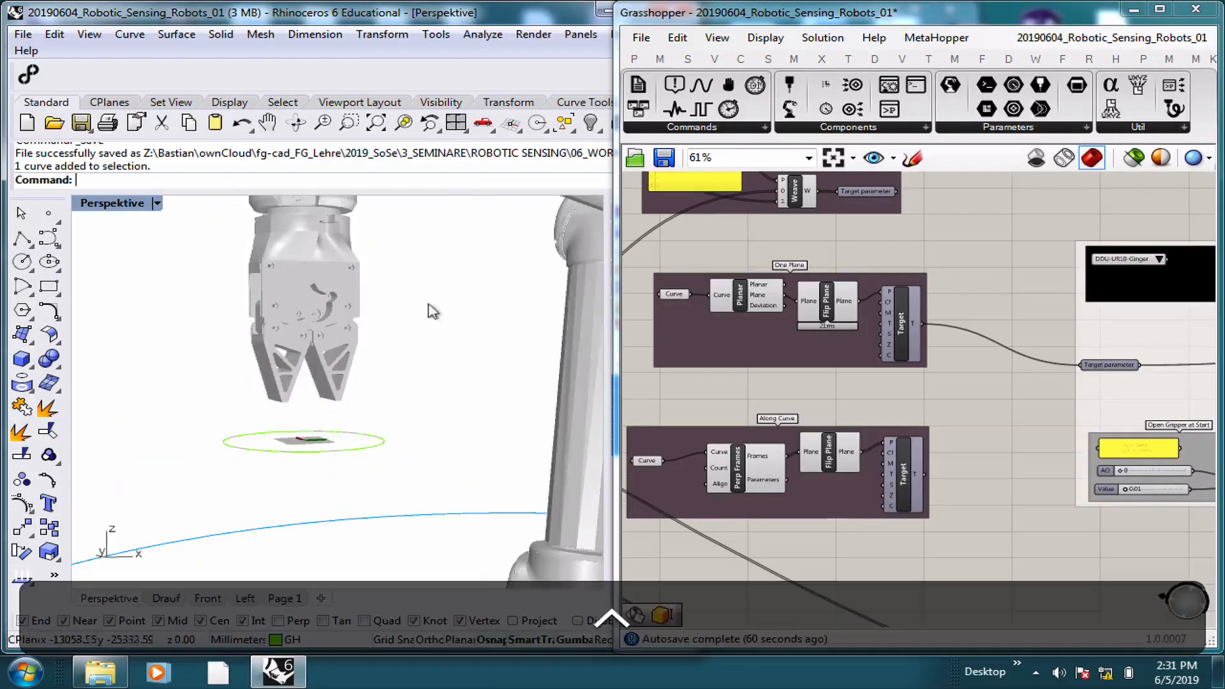
right_click_drag(431, 309, 395, 342, "ctrl")
right_click_drag(467, 325, 407, 306, "ctrl")
right_click_drag(456, 328, 370, 364, "ctrl")
scroll(311, 339, "up", 10)
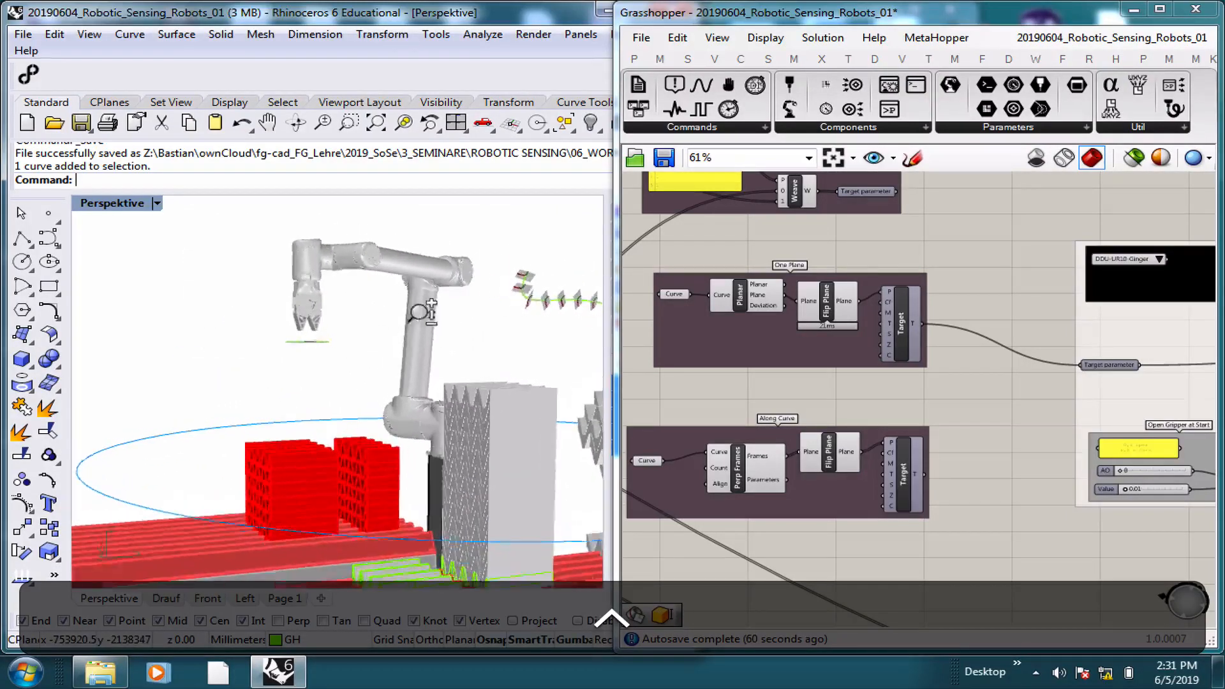
scroll(306, 342, "up", 4)
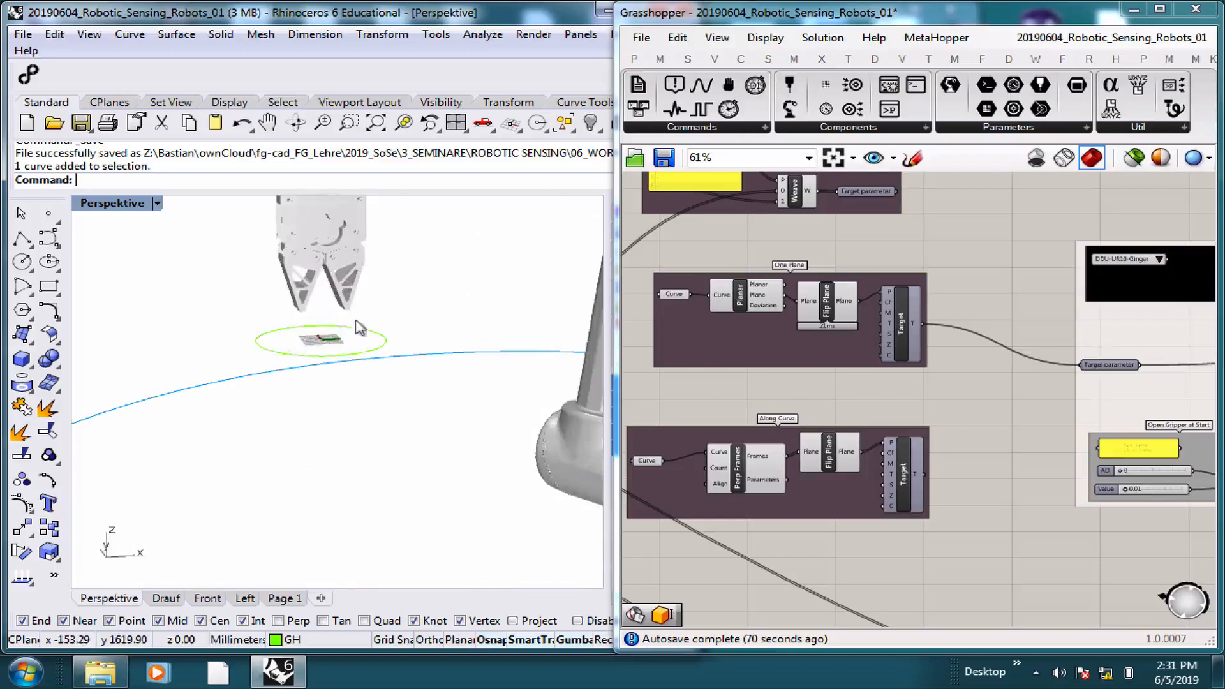
mouse_move(355, 323)
right_mouse_down()
mouse_move(324, 319)
mouse_move(349, 322)
mouse_move(362, 292)
mouse_move(348, 329)
right_mouse_up()
scroll(336, 311, "down", 6)
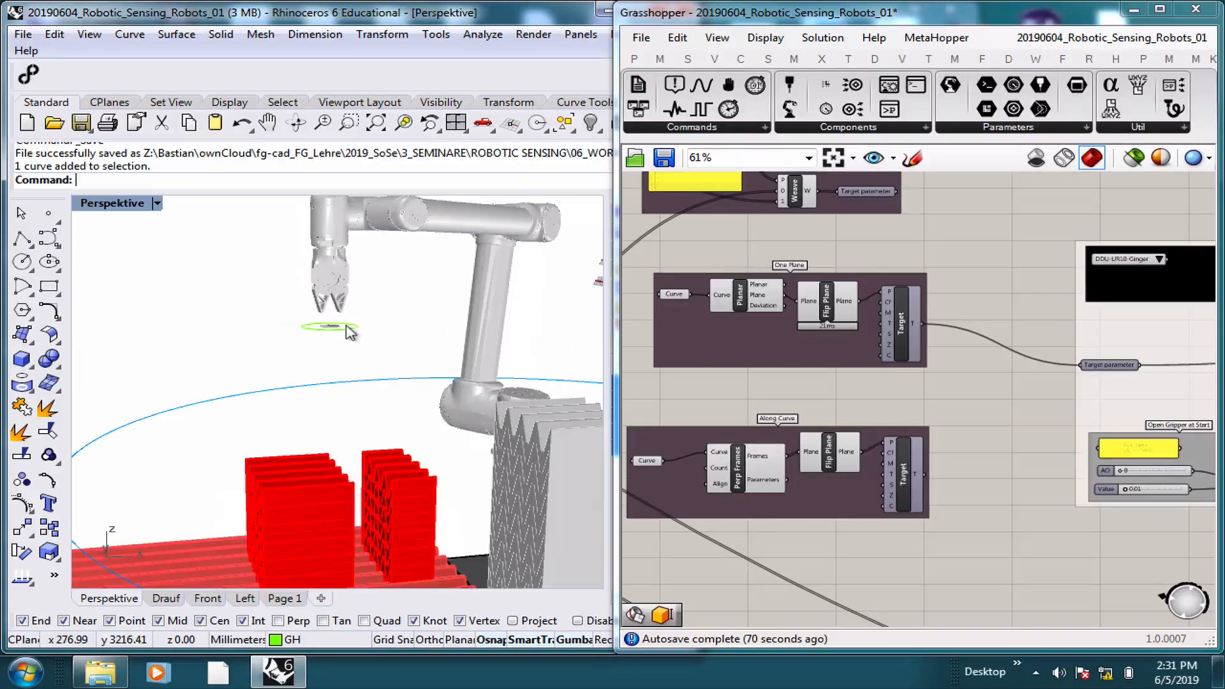
Select the target circle below the gripper and move it along the X axis towards the robot's base.
left_click(348, 329)
right_click_drag(404, 293, 404, 329)
left_click_drag(329, 327, 326, 332)
scroll(249, 344, "up", 5)
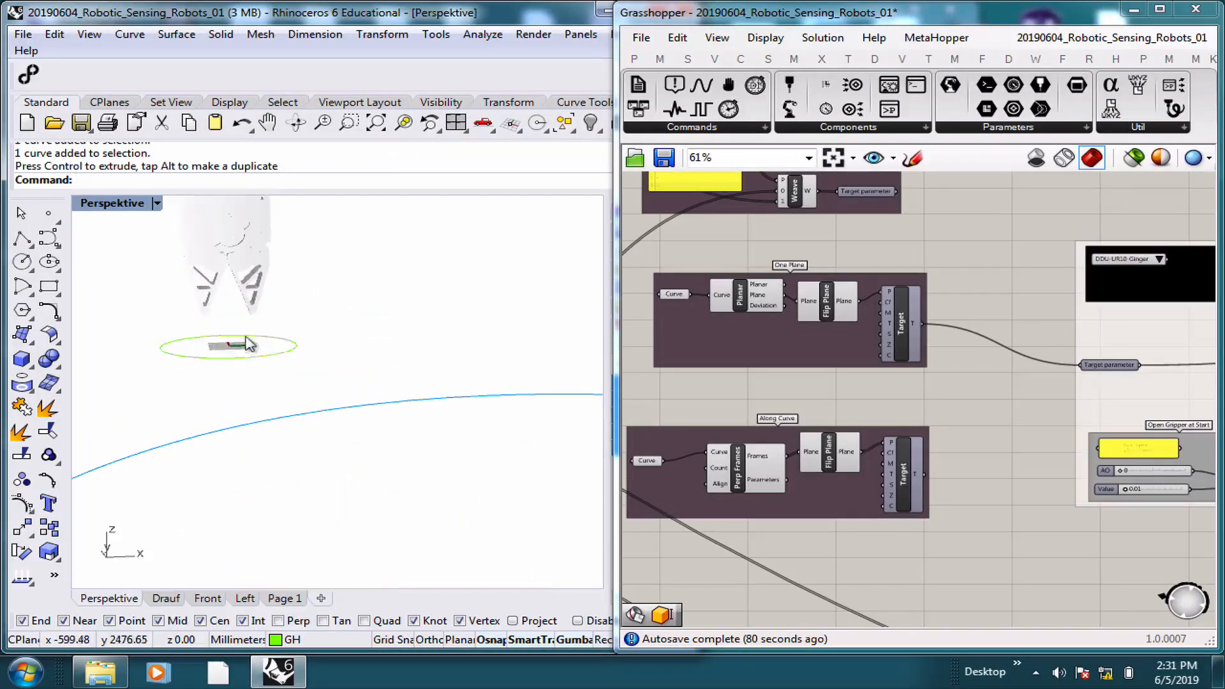
right_click_drag(237, 354, 213, 416)
right_click_drag(237, 359, 228, 277)
scroll(267, 293, "down", 7)
left_click(206, 331)
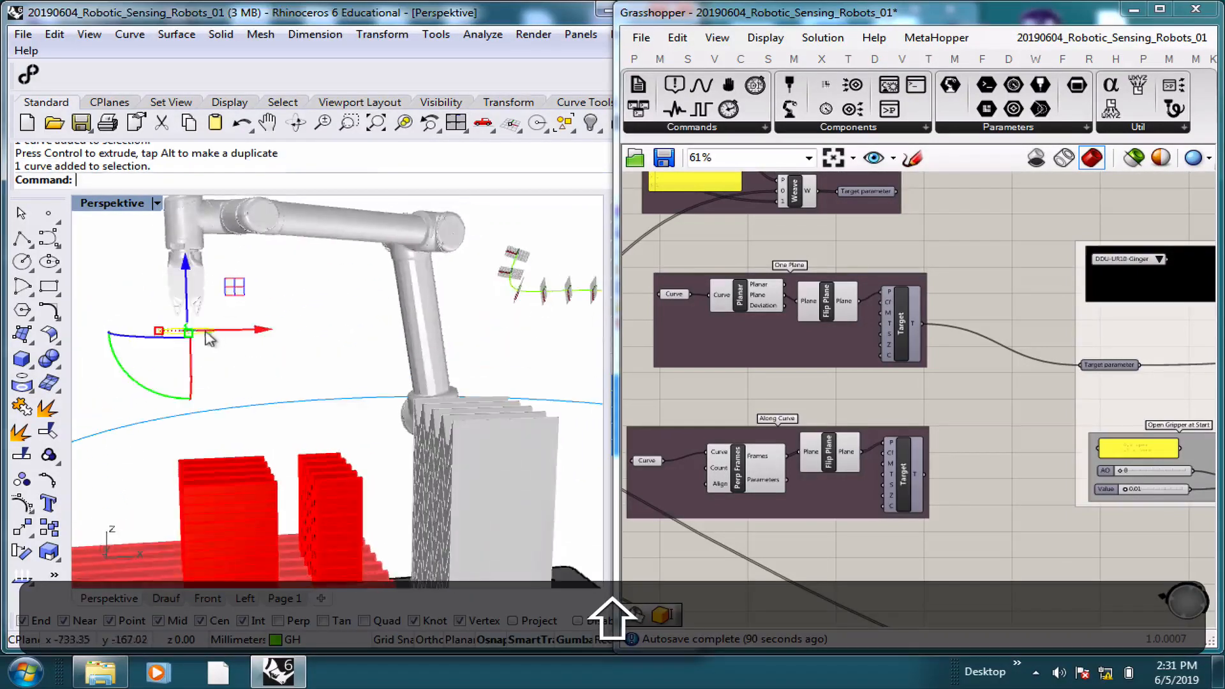
left_click_drag(265, 330, 336, 329)
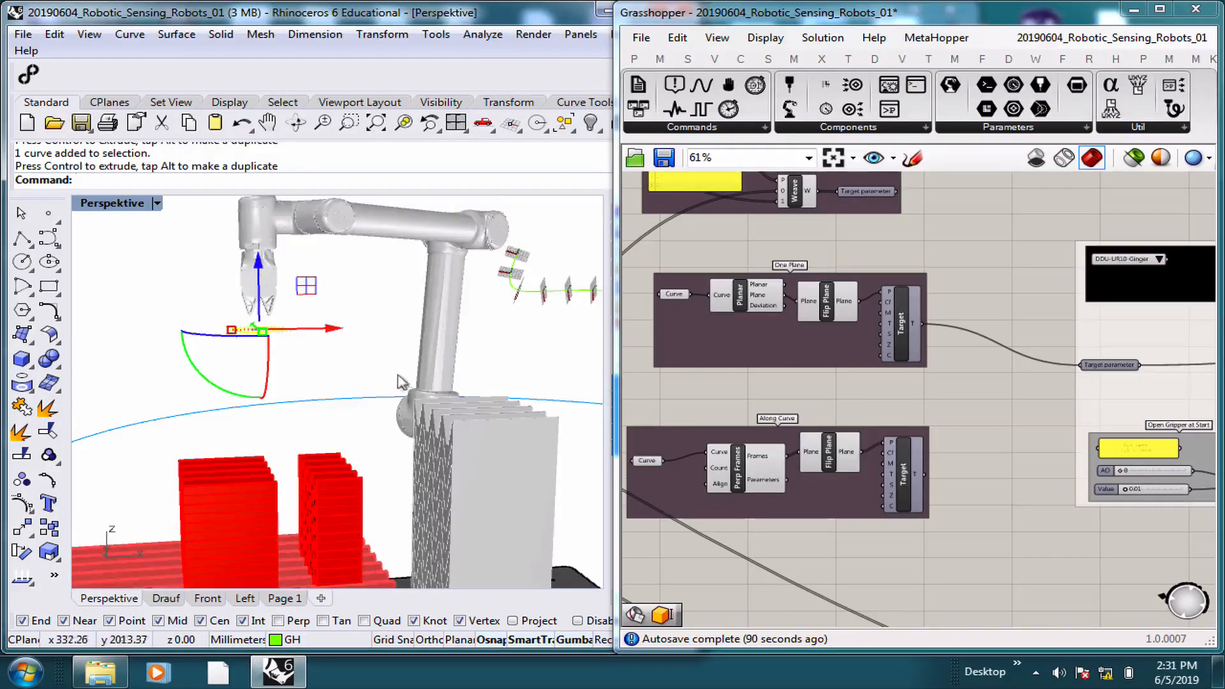
Shift the target circle back along the X axis, away from the robot's base, to reposition the arm.
right_click_drag(397, 381, 440, 262)
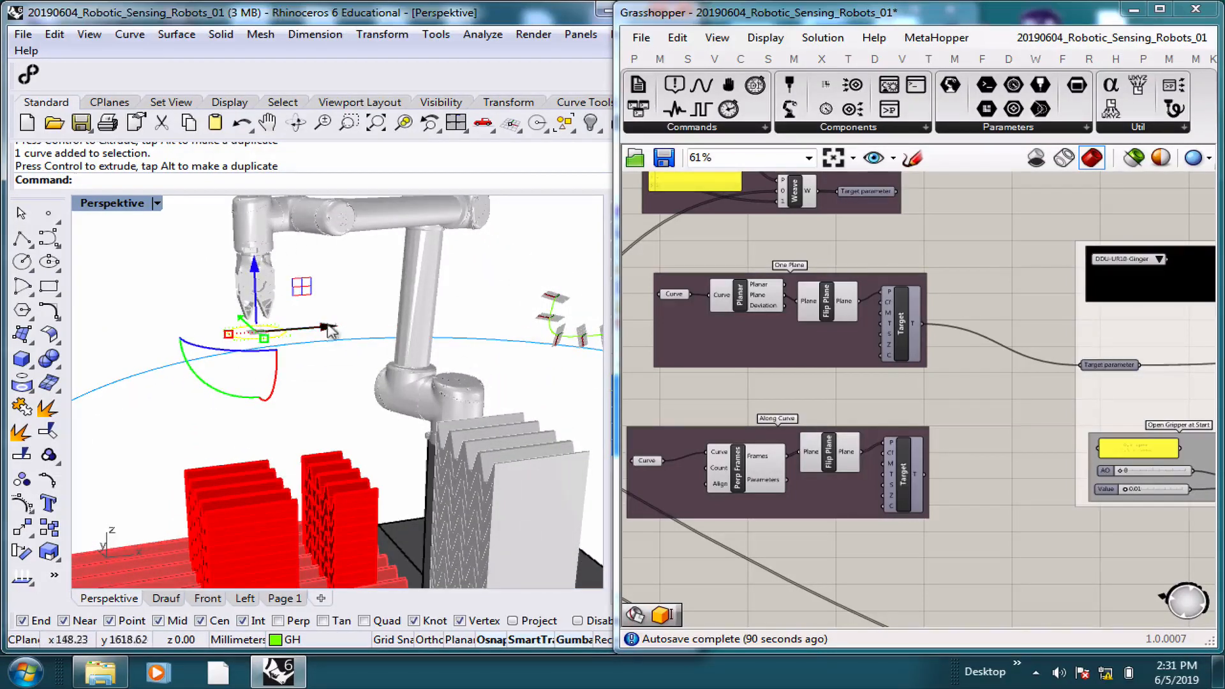
left_click_drag(261, 332, 178, 341)
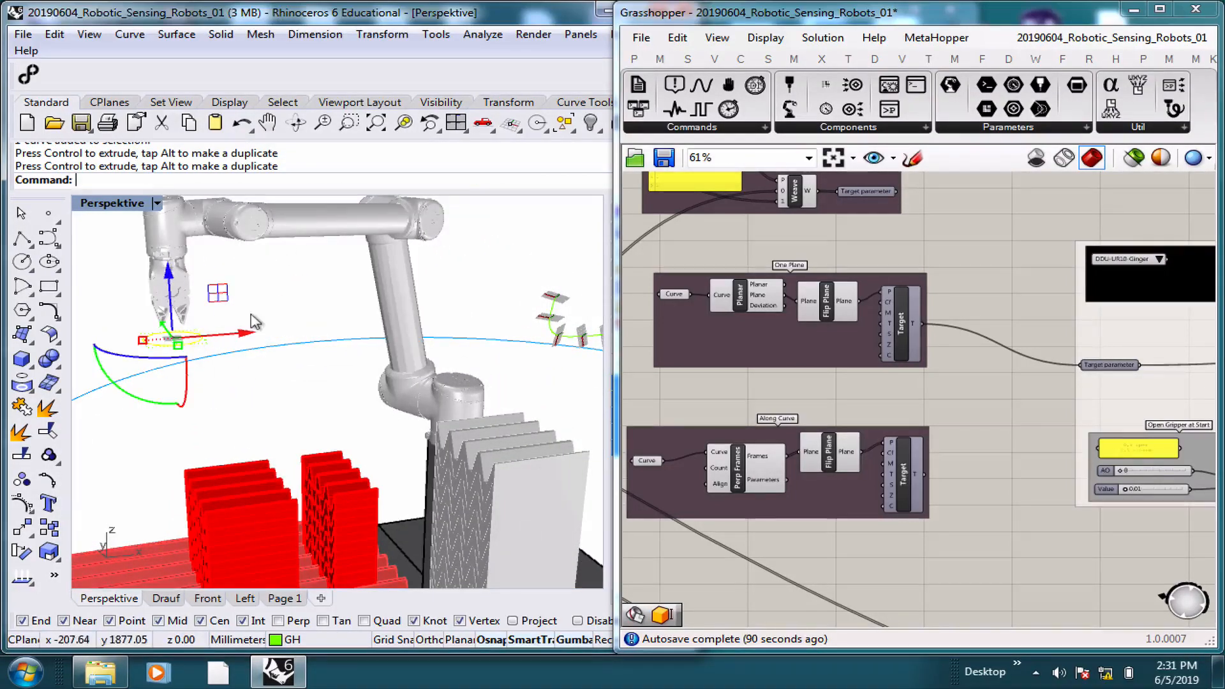
right_click_drag(255, 319, 364, 351)
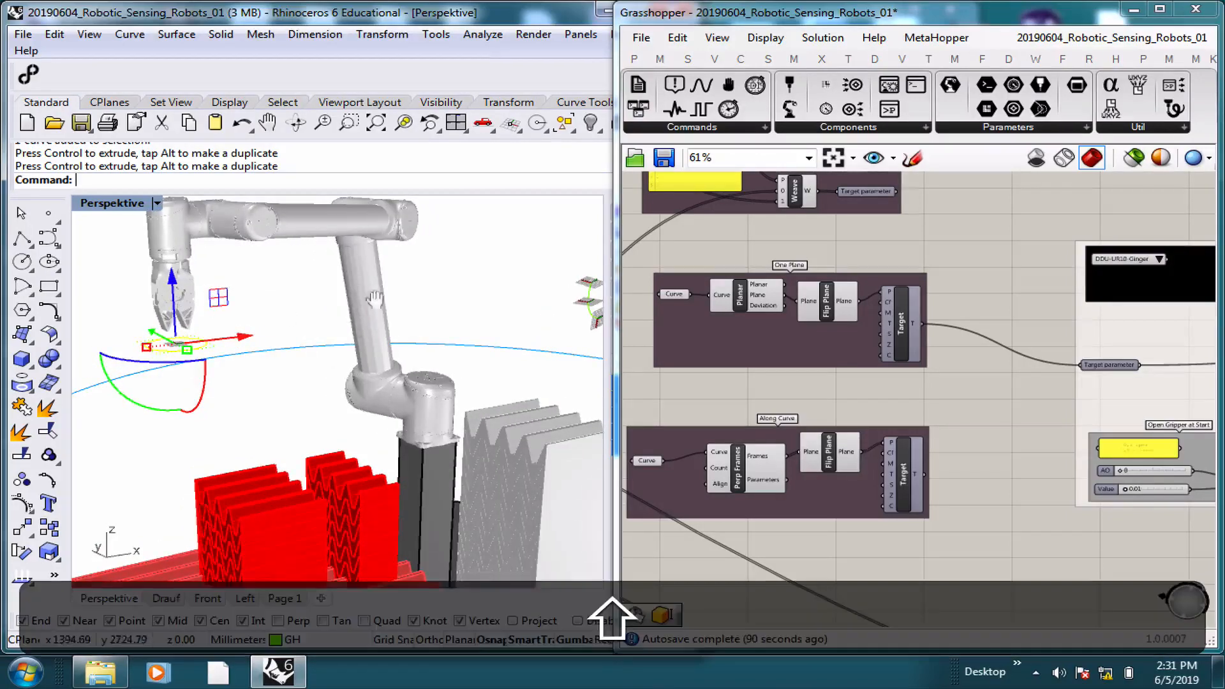
right_click_drag(373, 297, 415, 355)
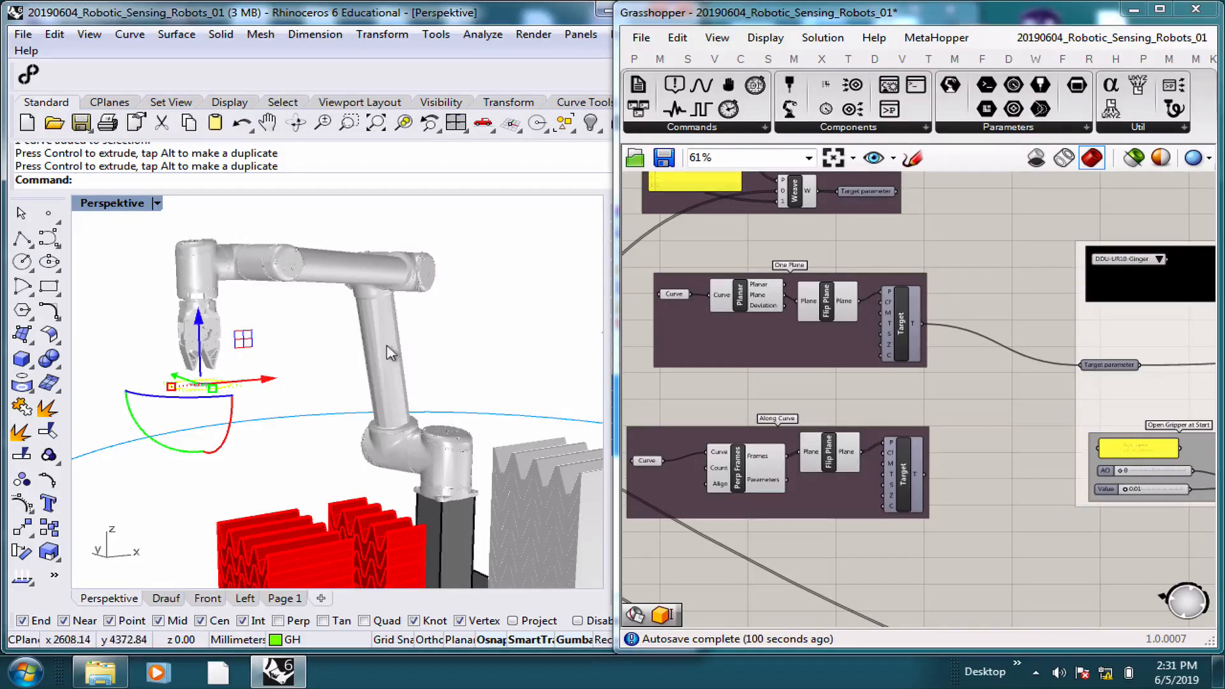
right_click_drag(306, 354, 337, 345)
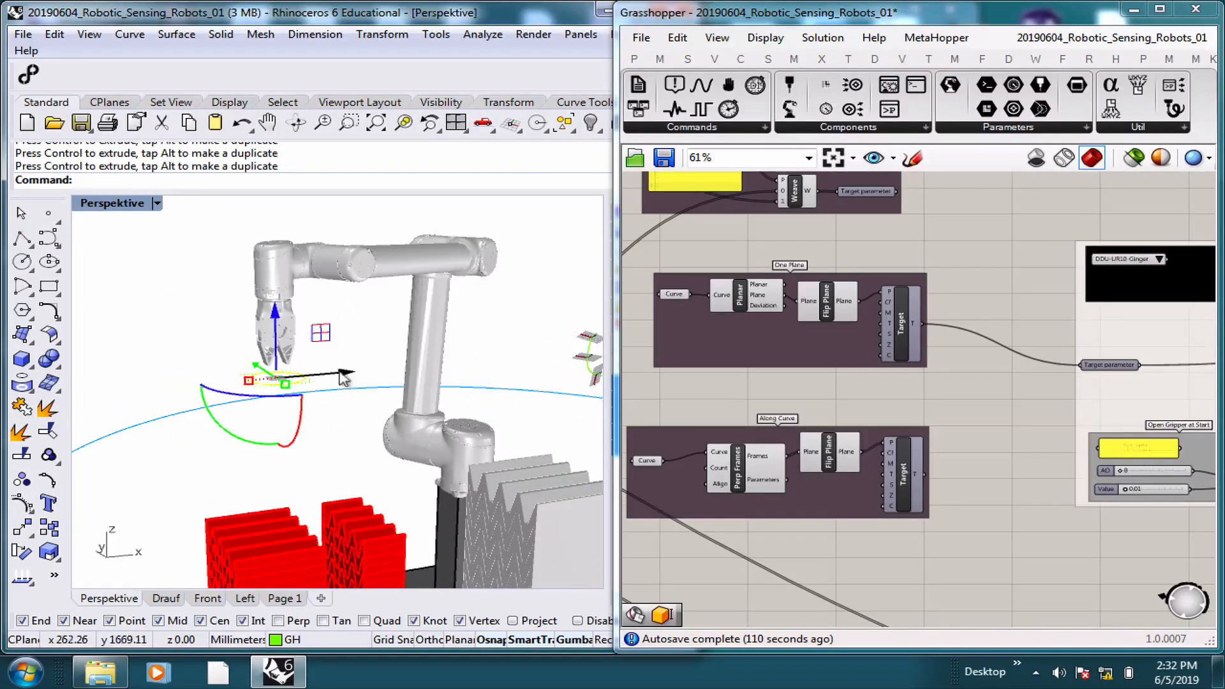
left_click_drag(340, 373, 278, 378)
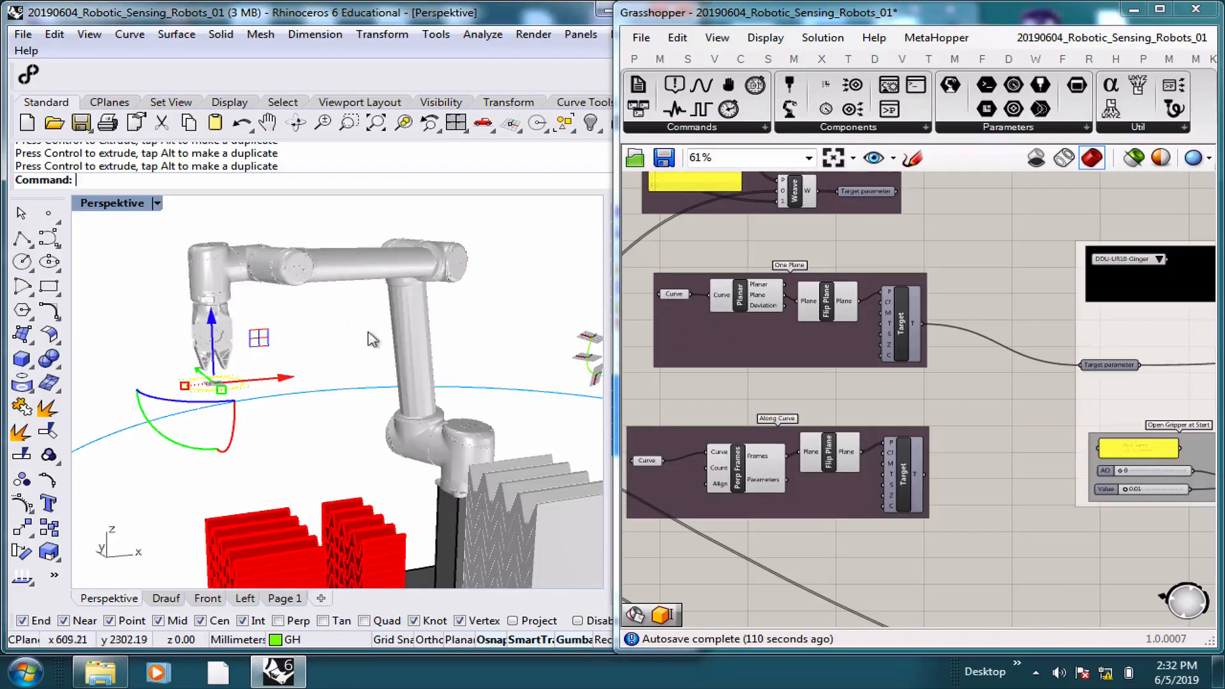
Deselect the target circle and examine the Program component with its Load robot, Target parameter and SetAO inputs in Grasshopper.
scroll(962, 344, "down", 3)
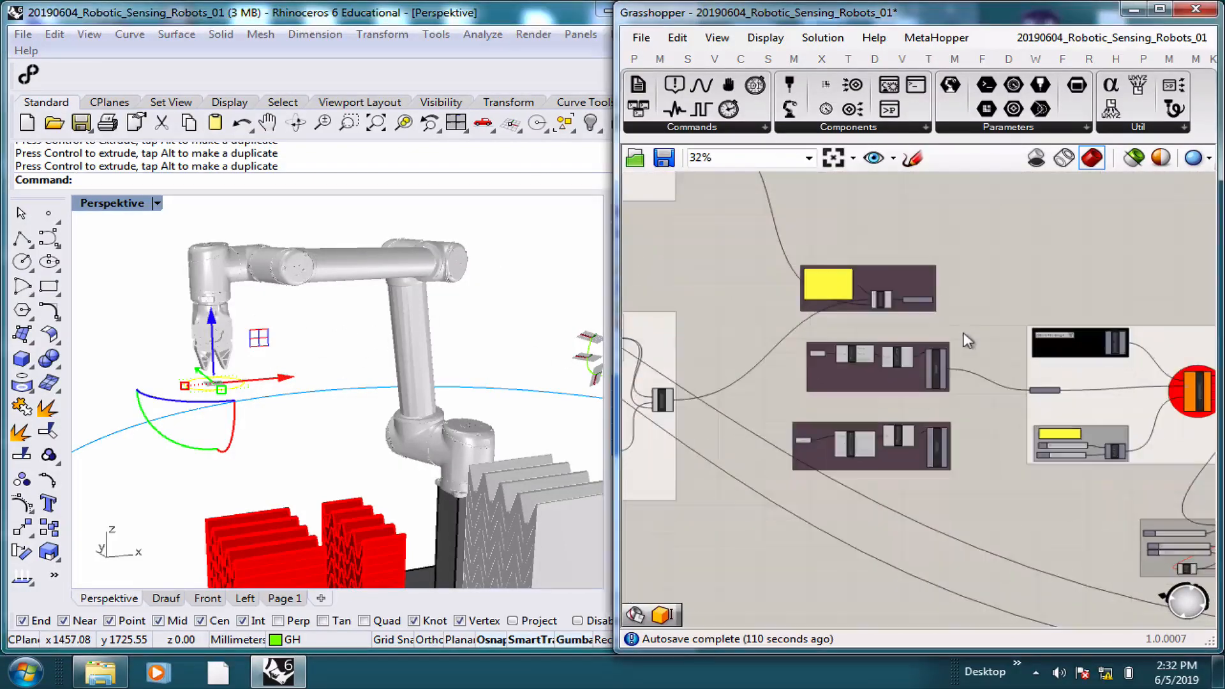
scroll(1130, 347, "up", 2)
right_click_drag(1138, 357, 973, 295)
scroll(1002, 323, "up", 2)
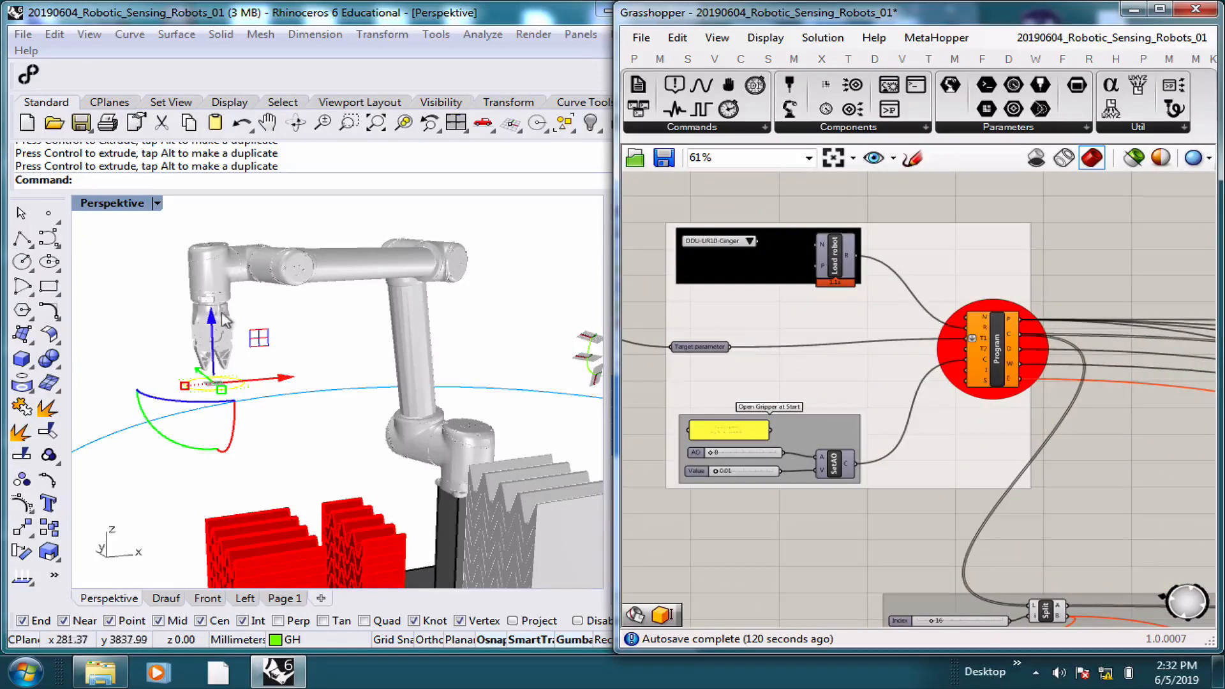
left_click(156, 312)
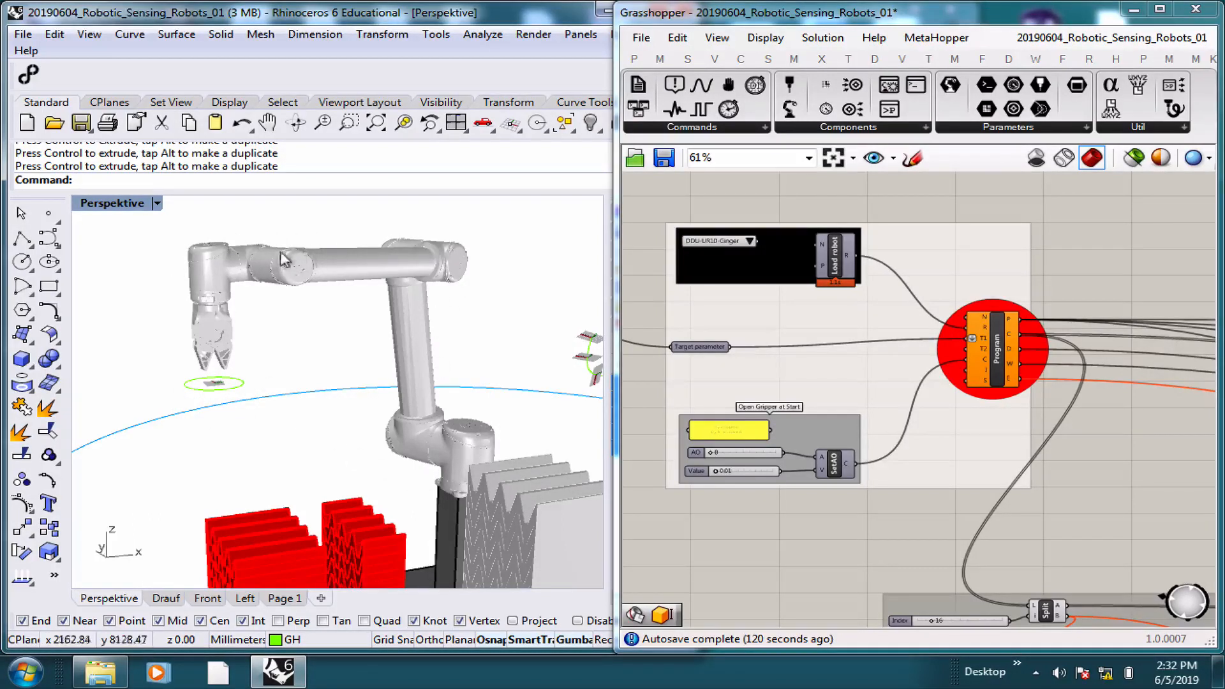
right_click_drag(300, 262, 359, 326)
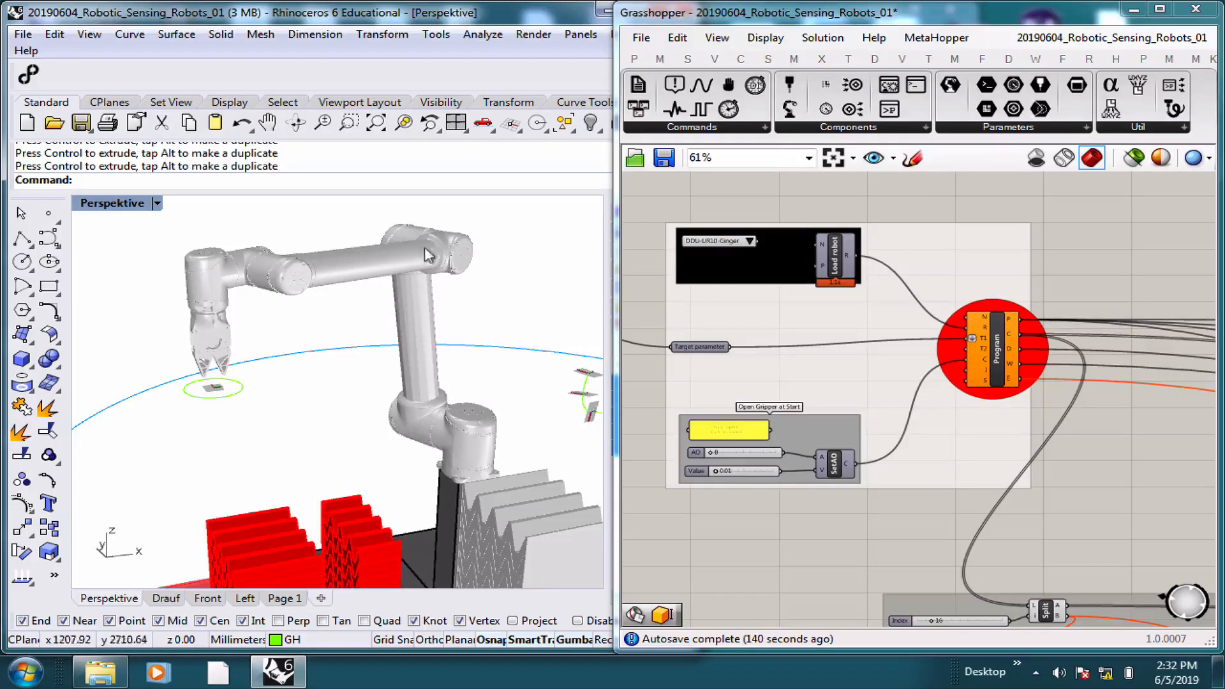
right_click_drag(362, 258, 405, 253)
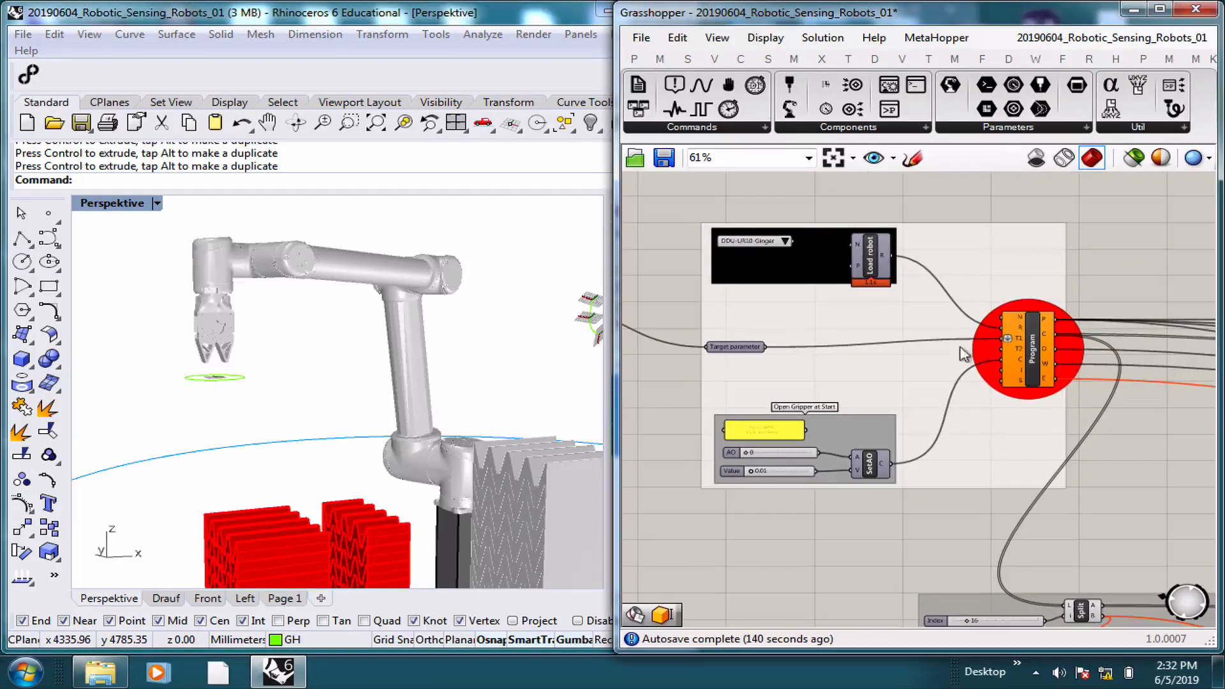
scroll(966, 331, "up", 4)
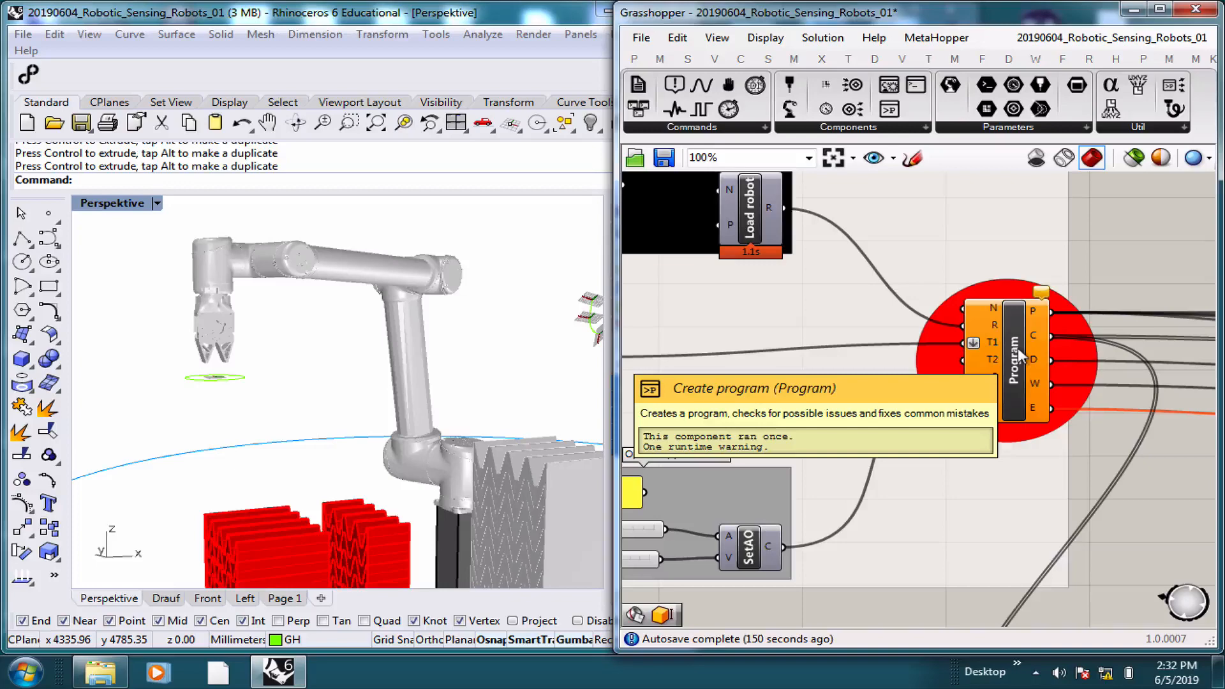
scroll(1020, 357, "down", 3)
scroll(1033, 370, "up", 1)
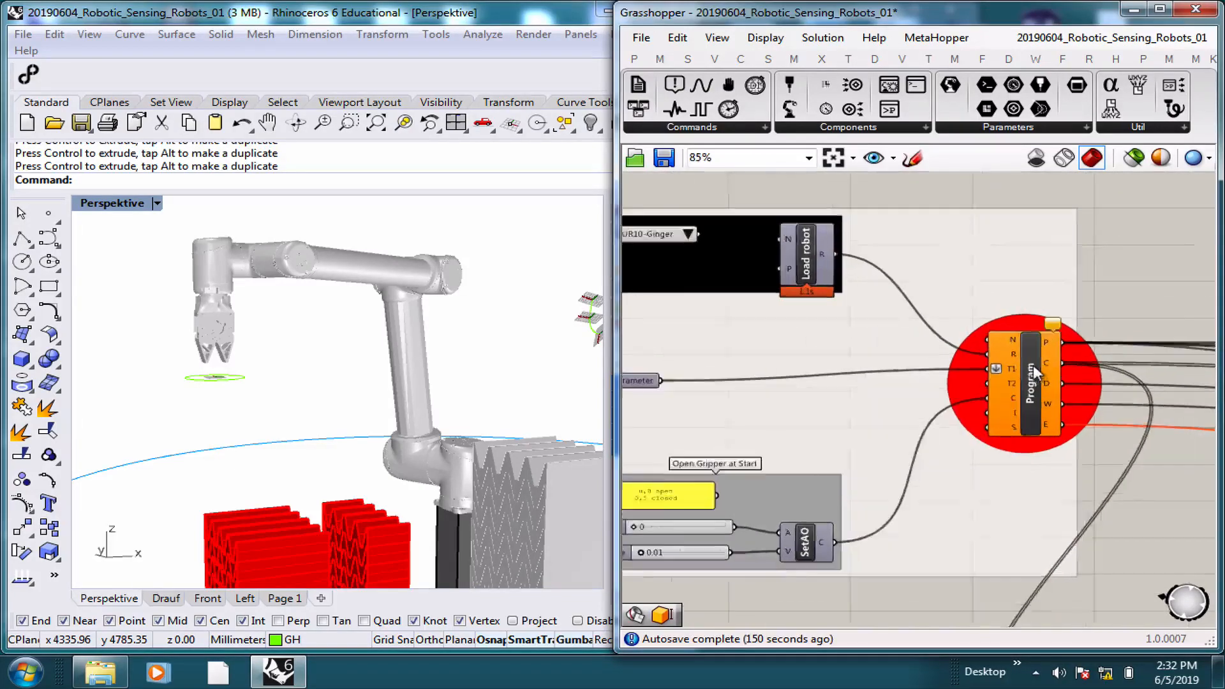
scroll(1034, 373, "up", 1)
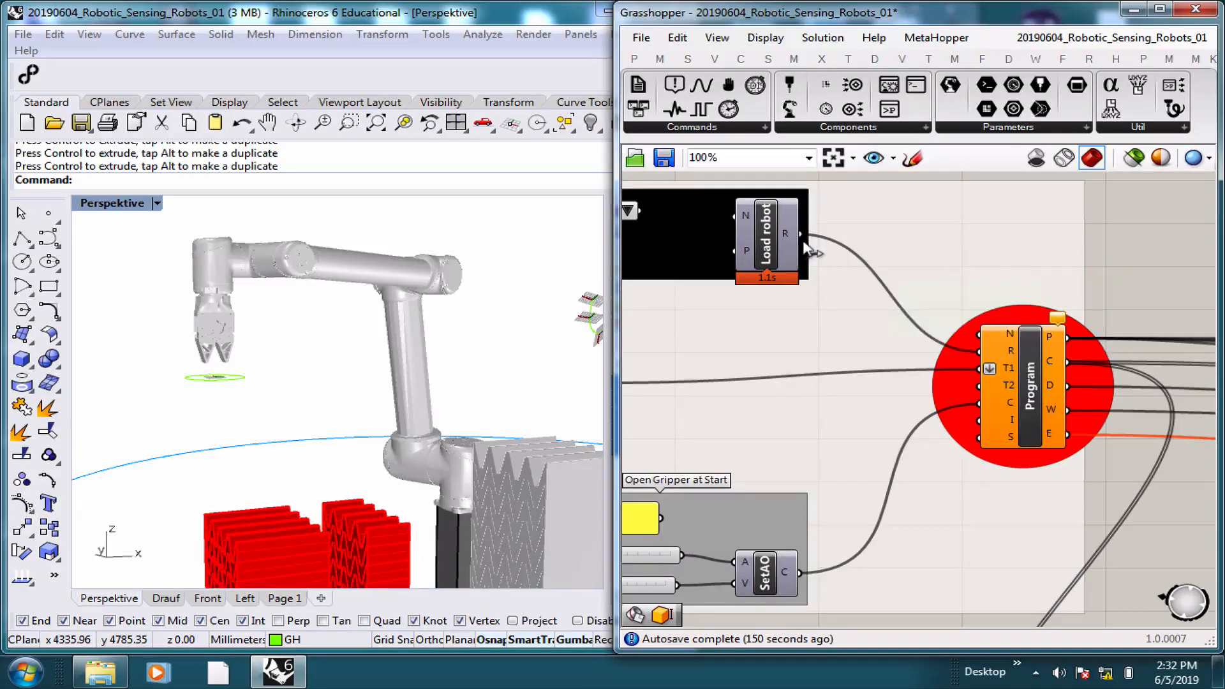
scroll(829, 268, "down", 3)
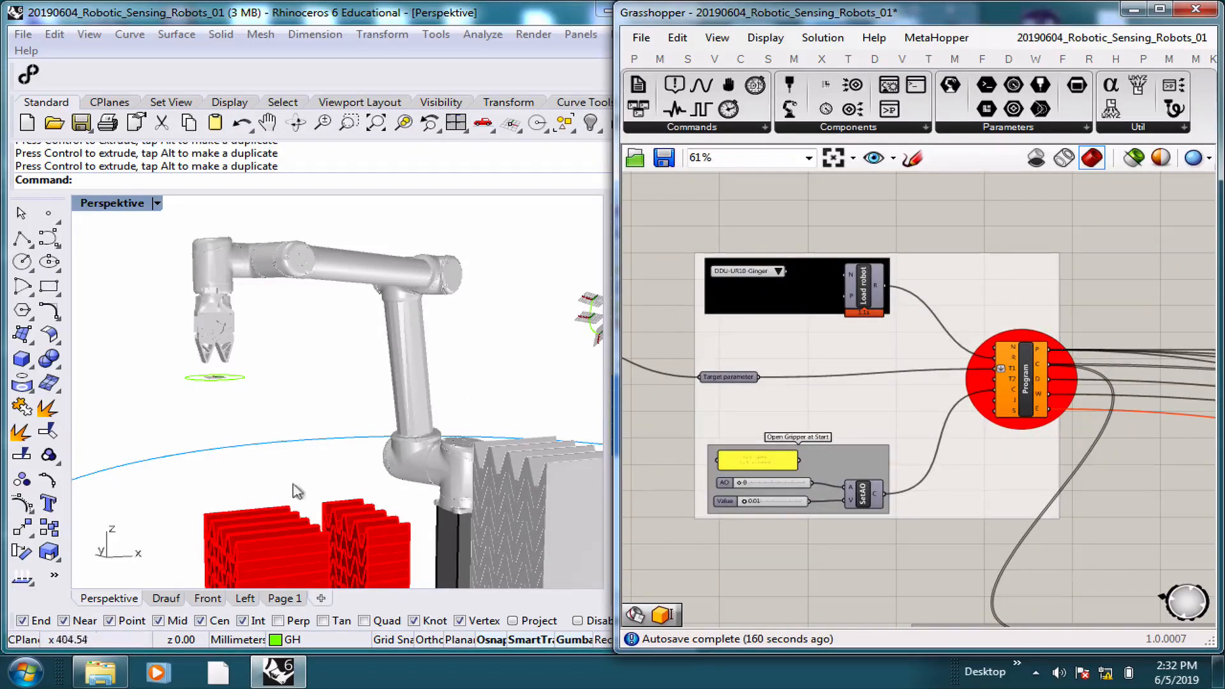
Switch to Windows Explorer and open the Robots folder modified at 10:59 AM in the Documents library.
left_click(101, 672)
scroll(300, 299, "down", 4)
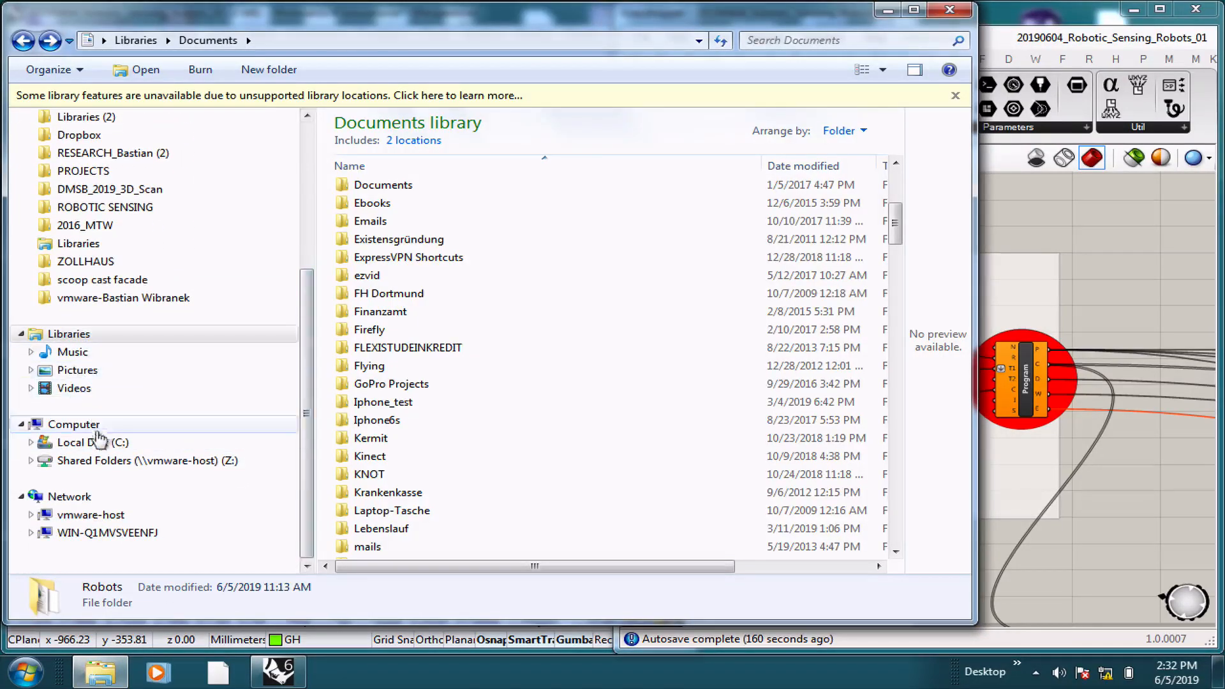
left_click(68, 334)
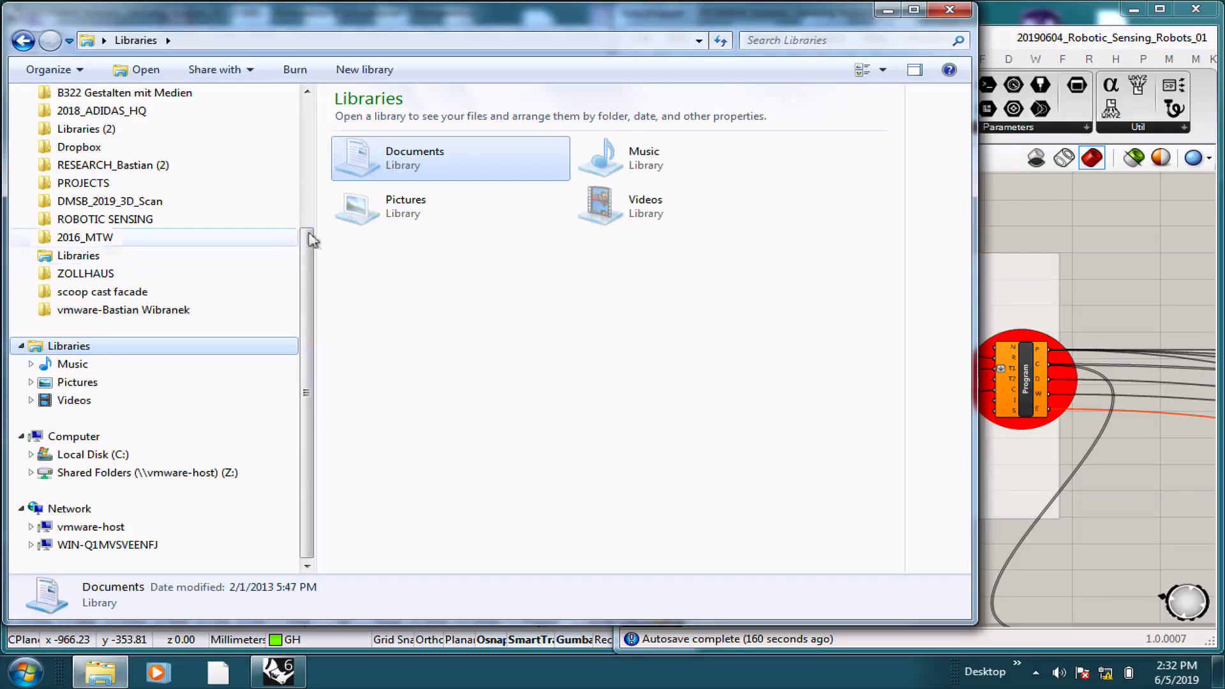
double_click(416, 153)
left_click_drag(638, 284, 572, 306)
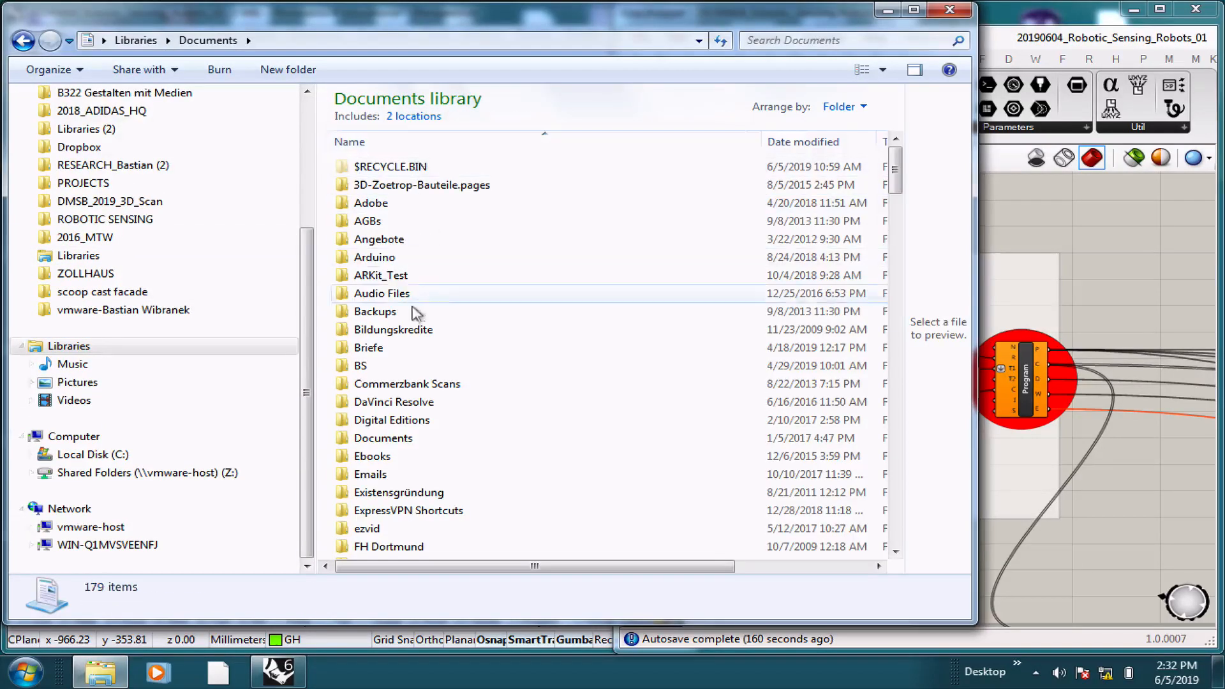
scroll(424, 323, "down", 8)
scroll(387, 380, "down", 9)
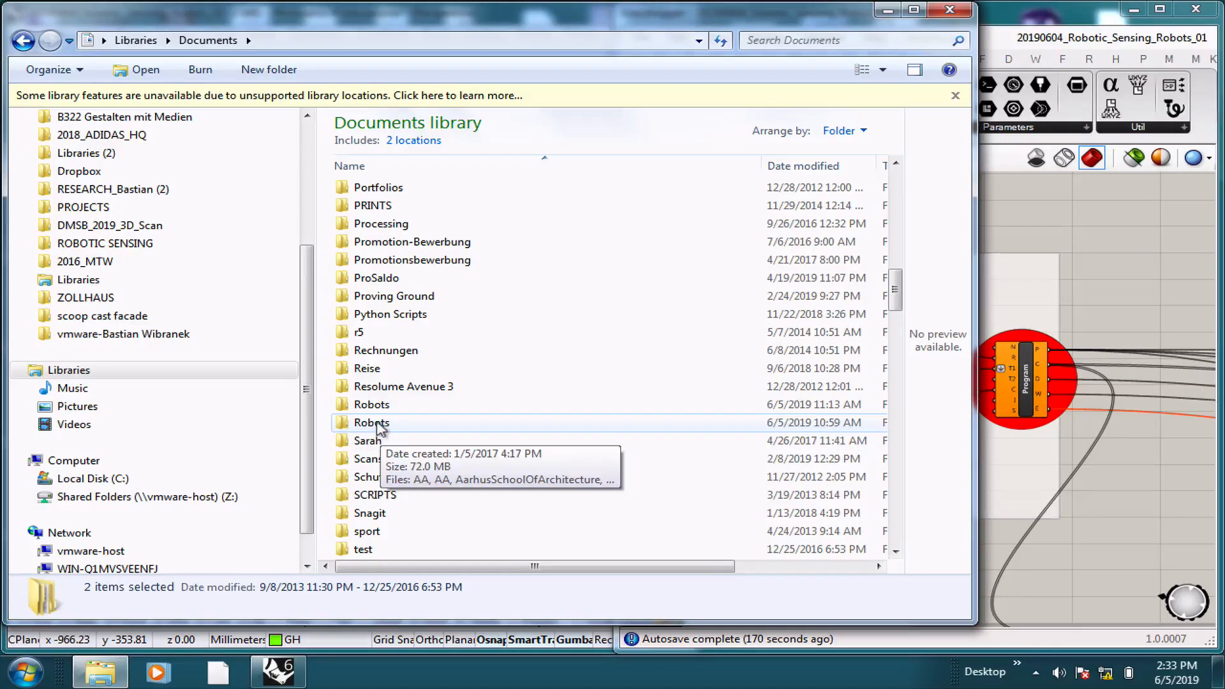
double_click(380, 424)
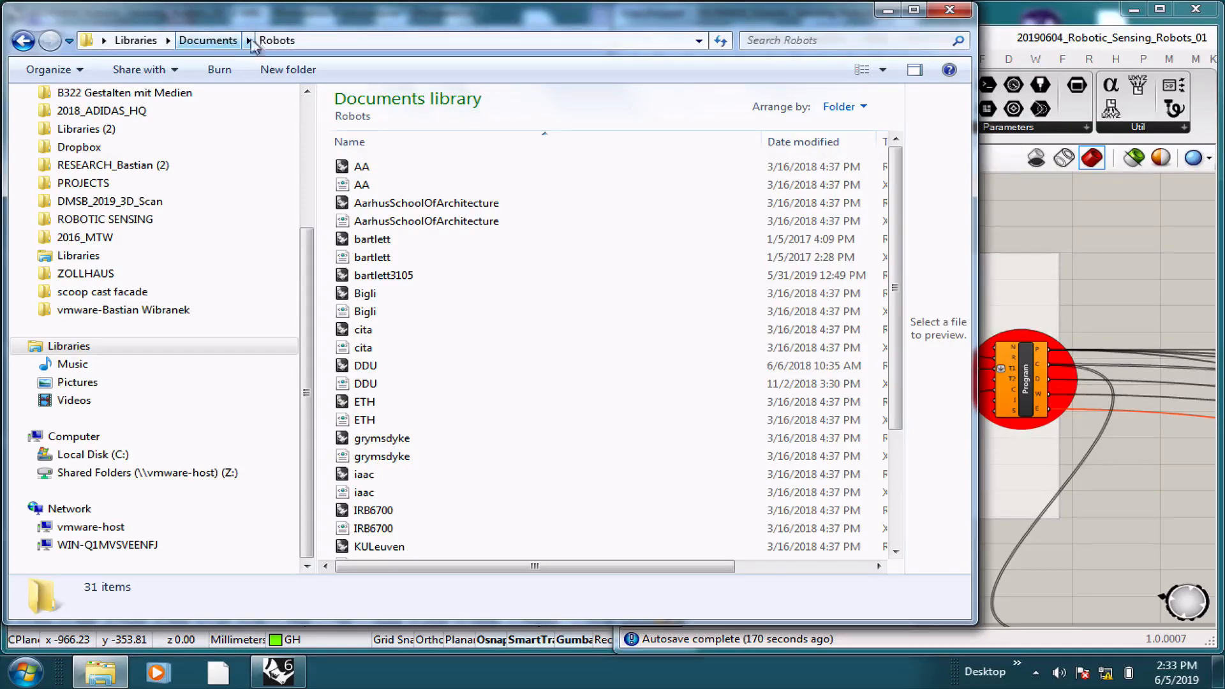
Narrow the Name column to reveal the file types and select the DDU Rhino 3-D model.
left_click(373, 239)
scroll(375, 274, "down", 3)
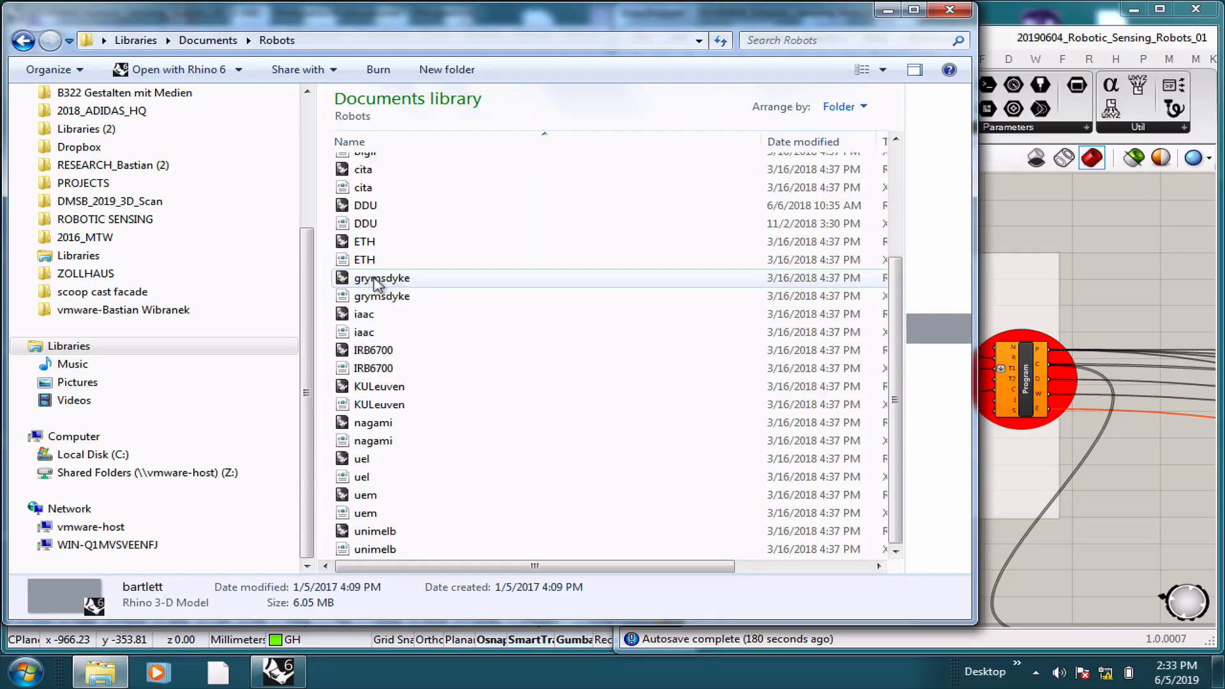
scroll(377, 284, "up", 3)
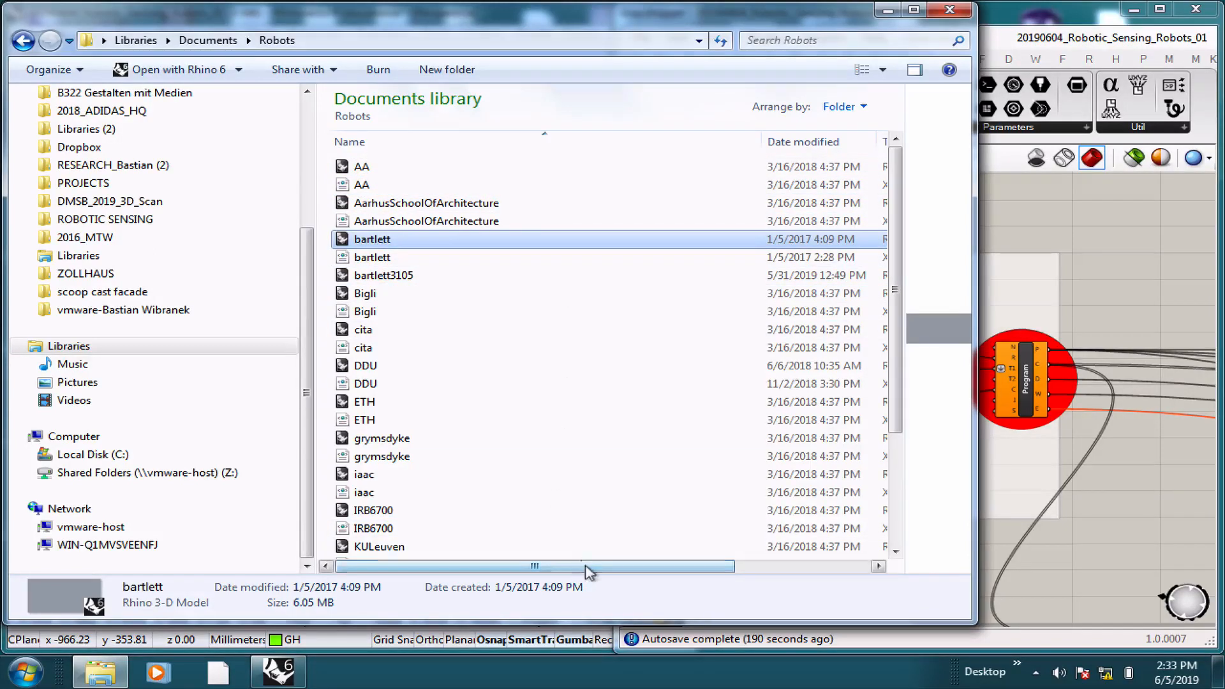
mouse_move(588, 567)
left_mouse_down()
mouse_move(613, 569)
mouse_move(588, 568)
left_mouse_up()
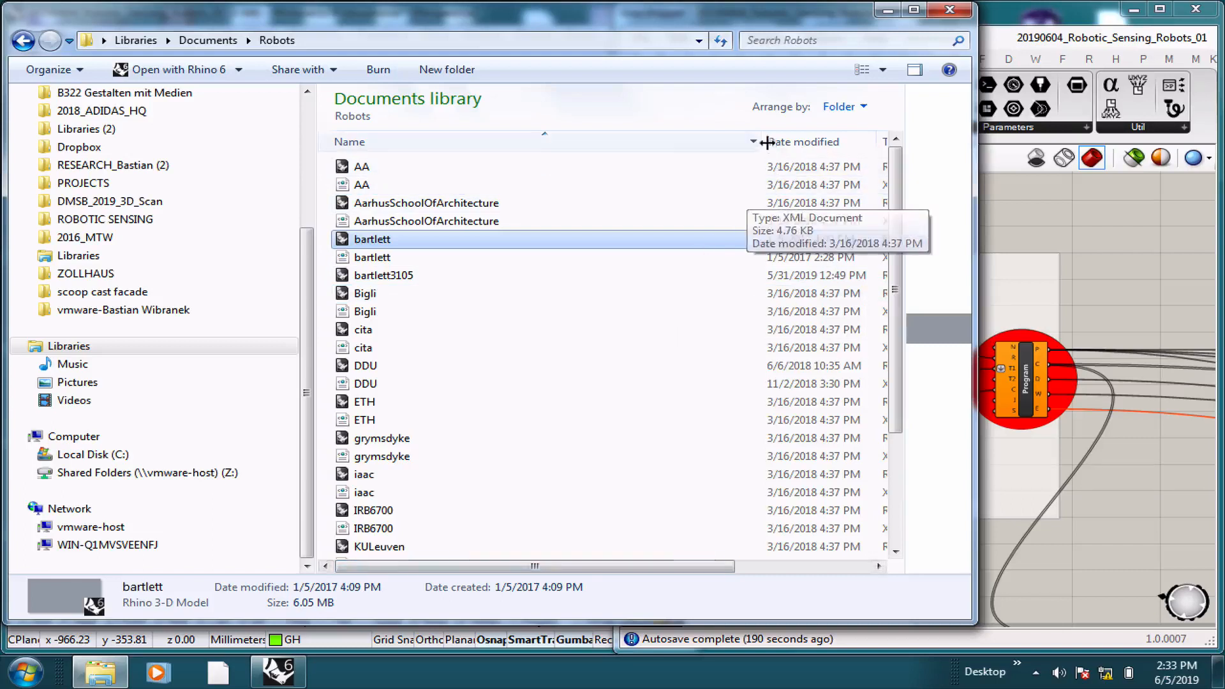
left_click_drag(714, 142, 654, 143)
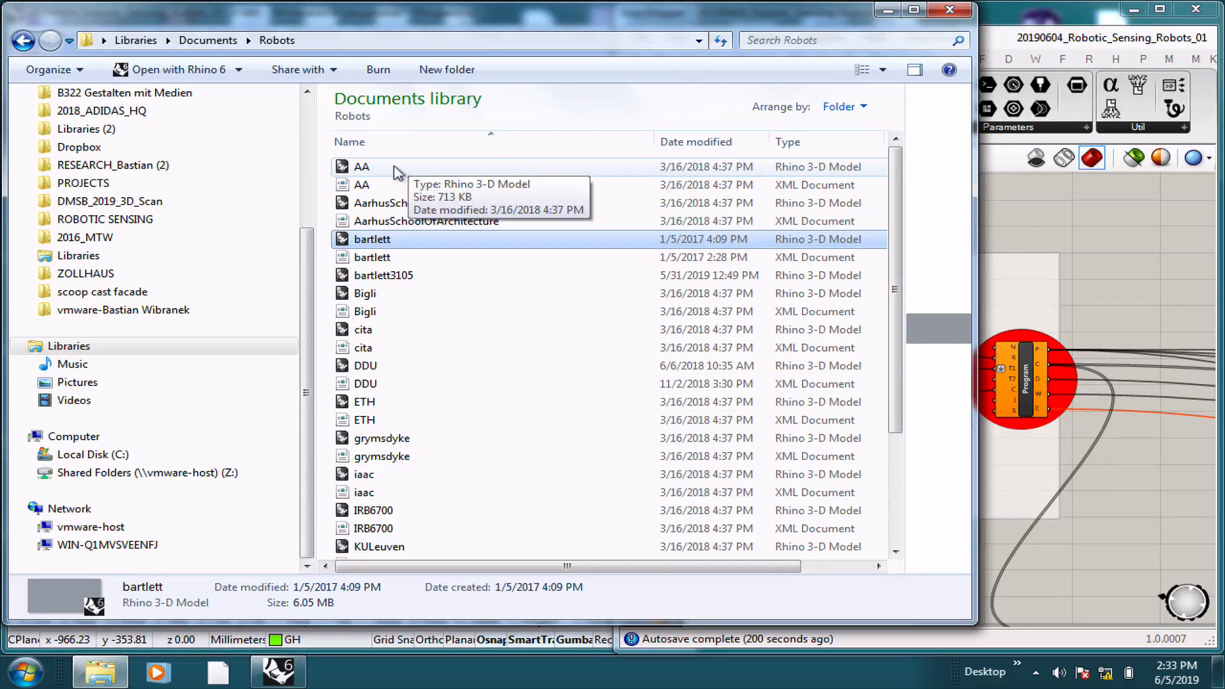
left_click(383, 366)
scroll(385, 377, "down", 3)
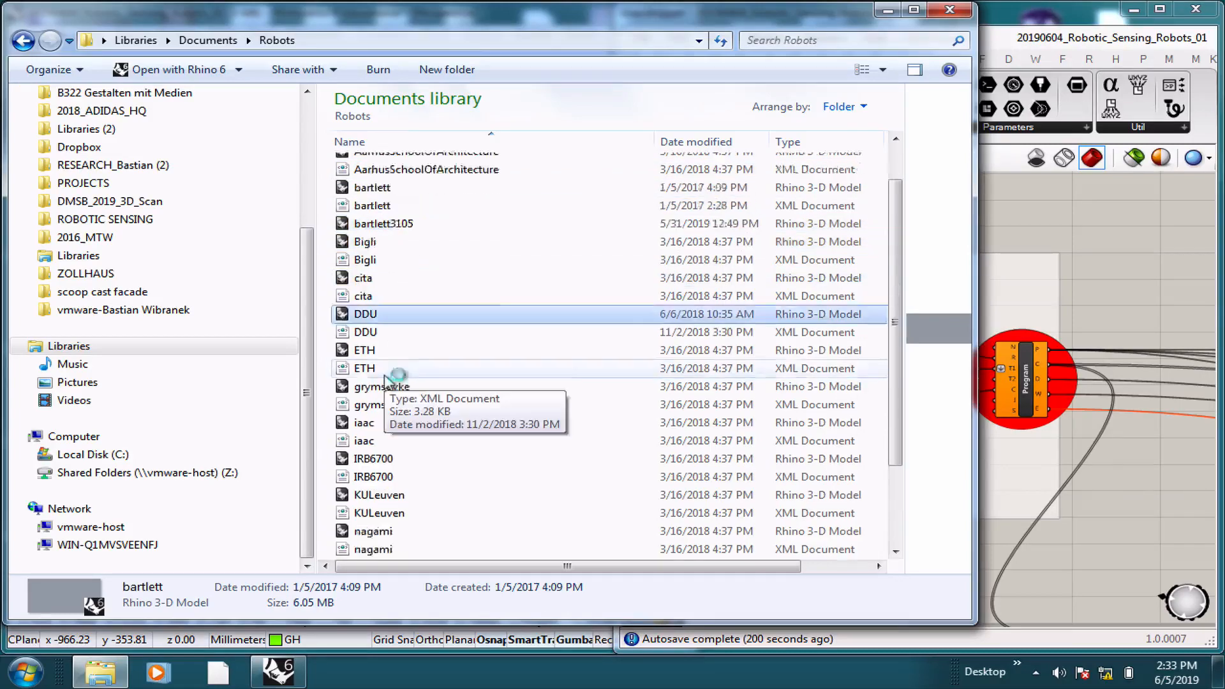
scroll(384, 376, "up", 3)
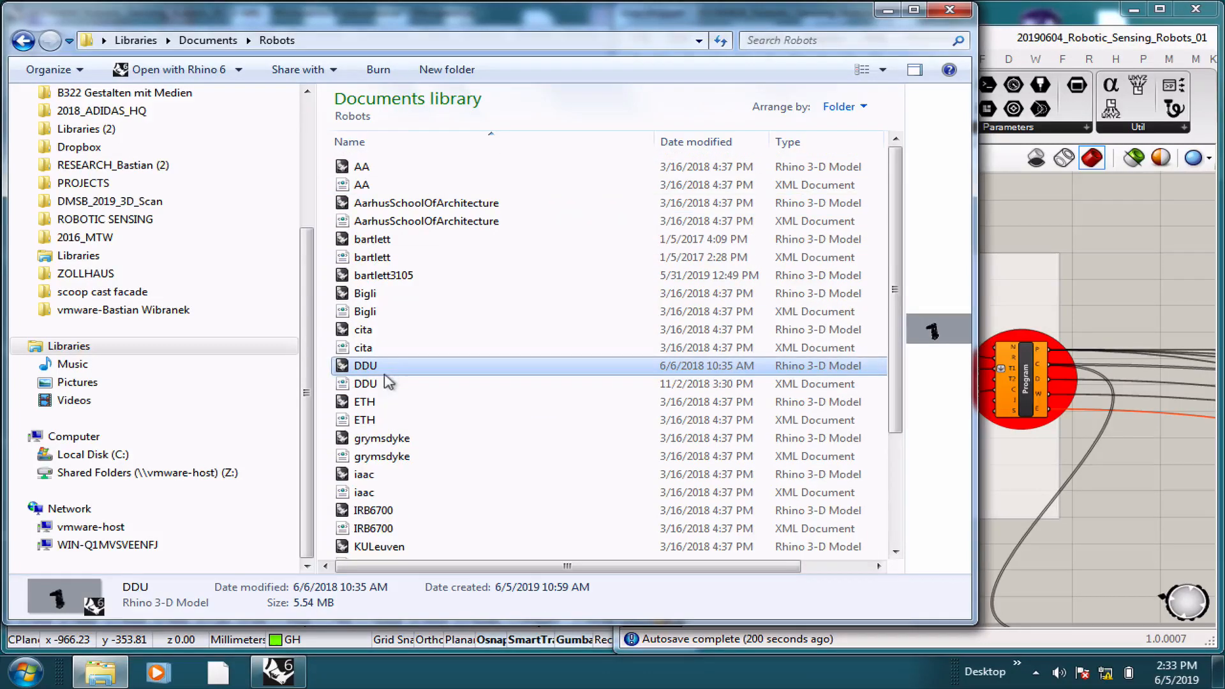
Display the Robots folder as large icons to preview the bartlett, Bigli and cita models, and restore the Details view.
left_click(371, 240)
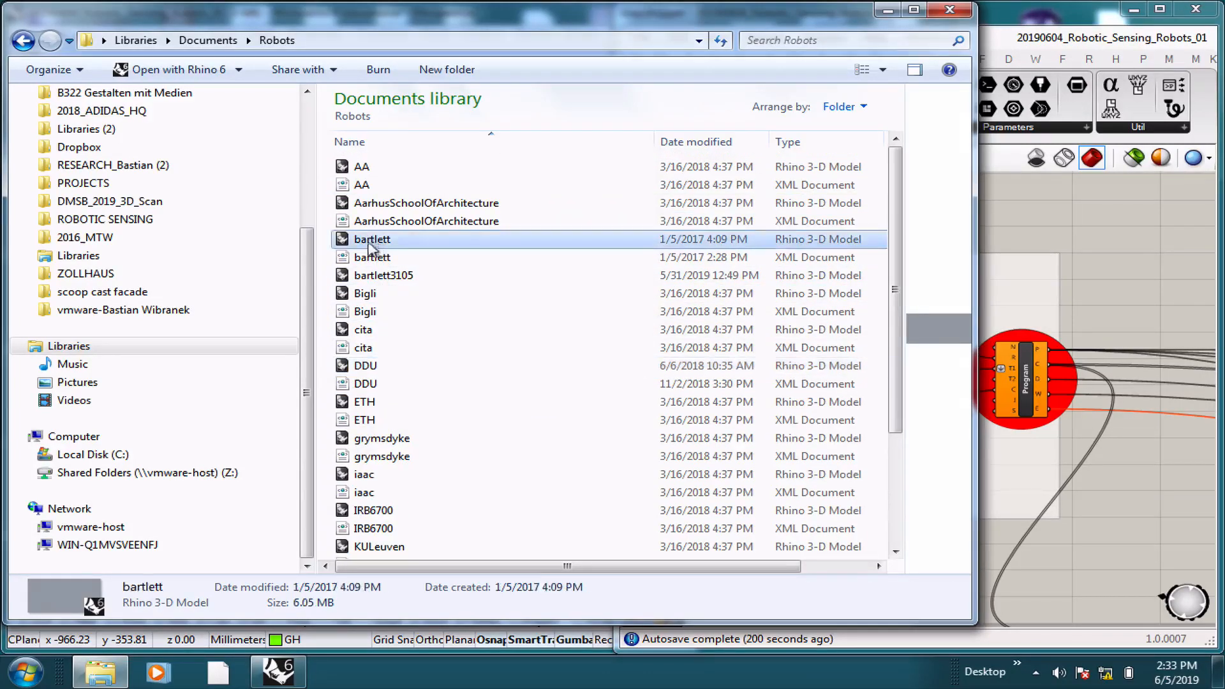
left_click(882, 69)
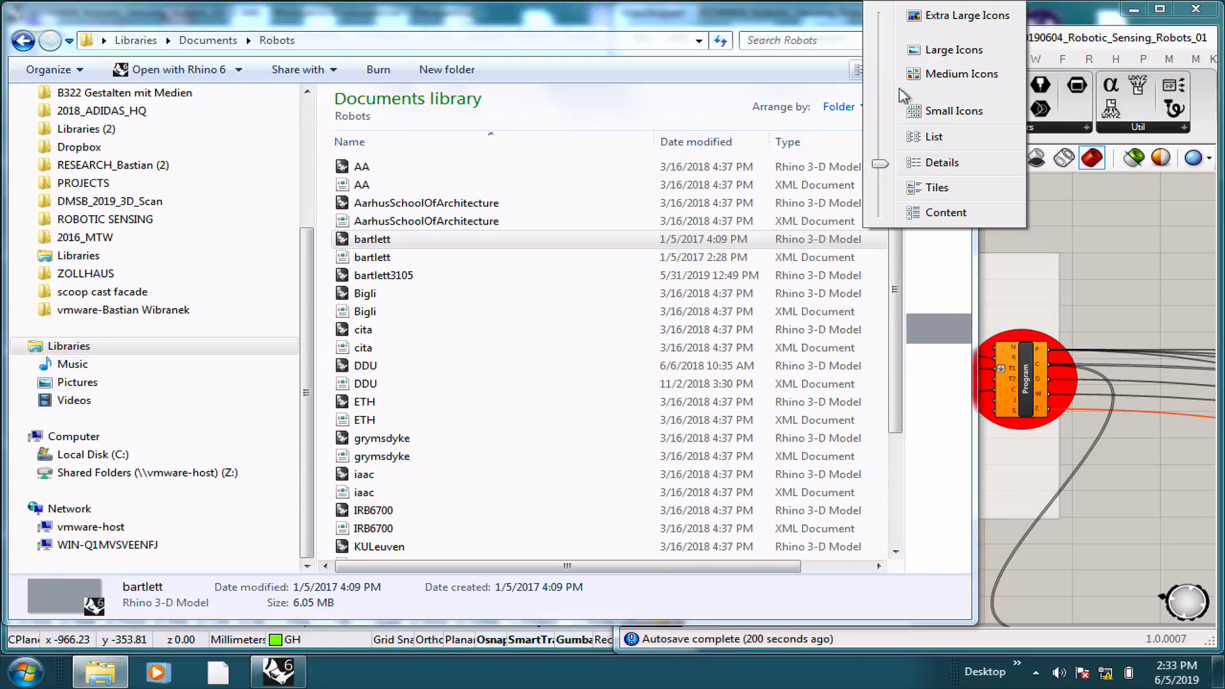
left_click(954, 50)
left_click(605, 316)
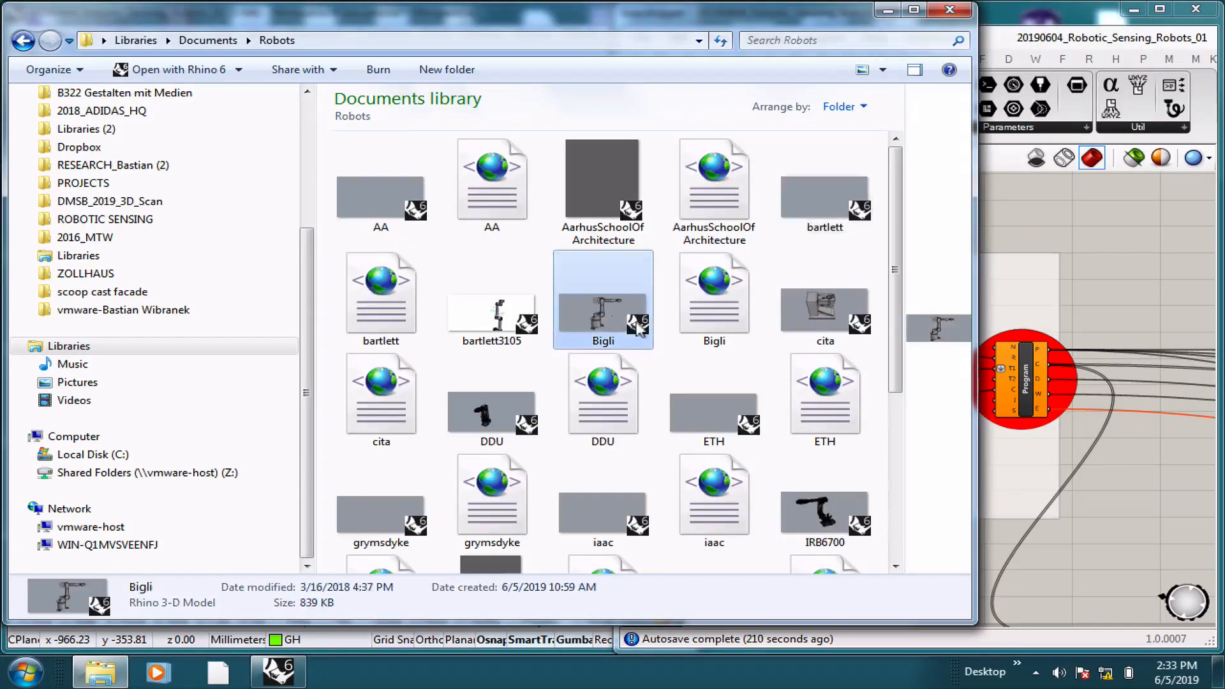
scroll(740, 362, "down", 5)
scroll(820, 249, "up", 5)
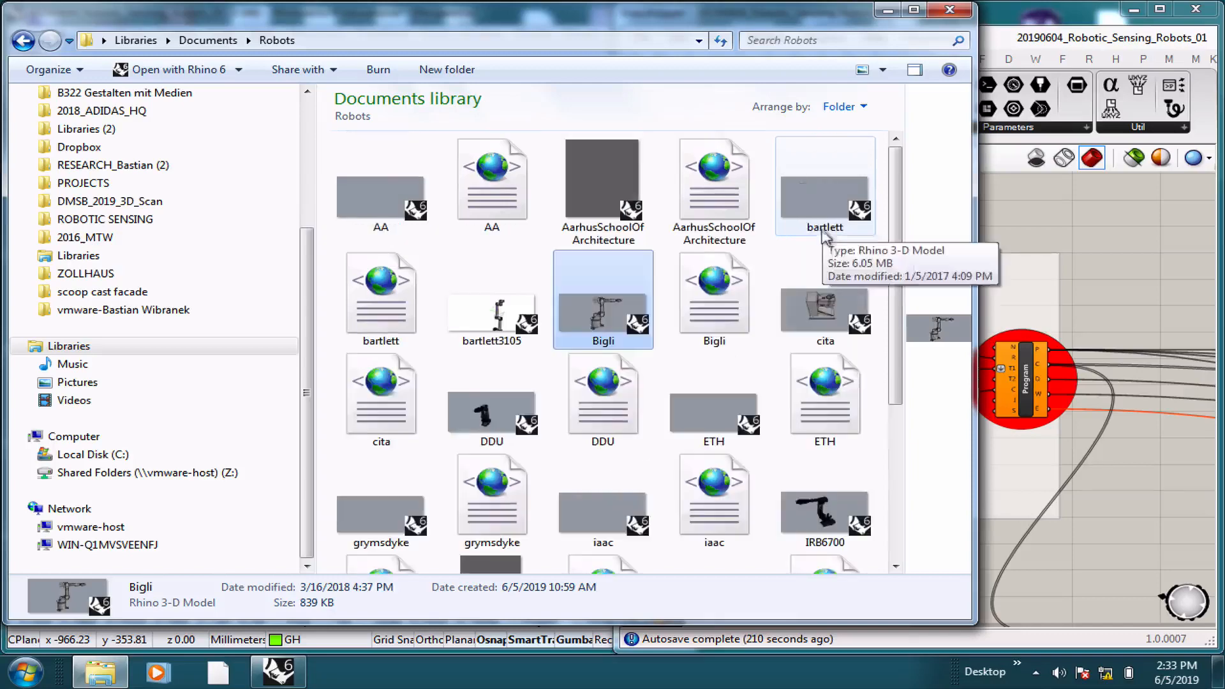
left_click(820, 295)
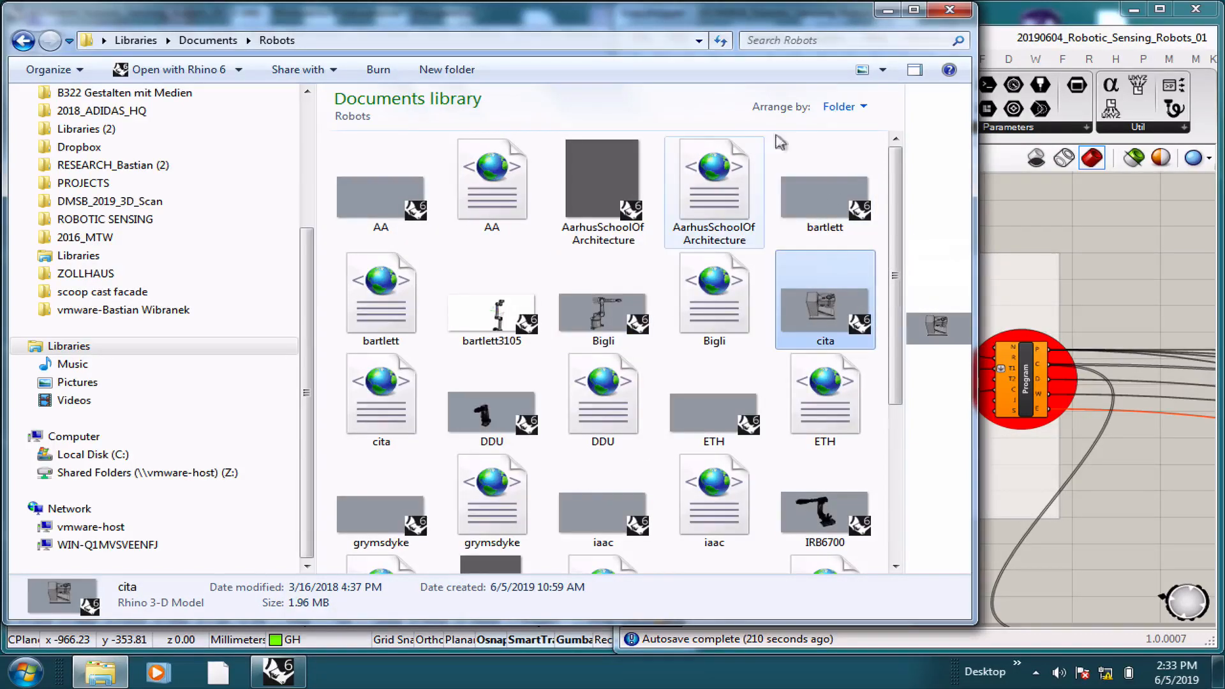
left_click(882, 70)
left_click(948, 178)
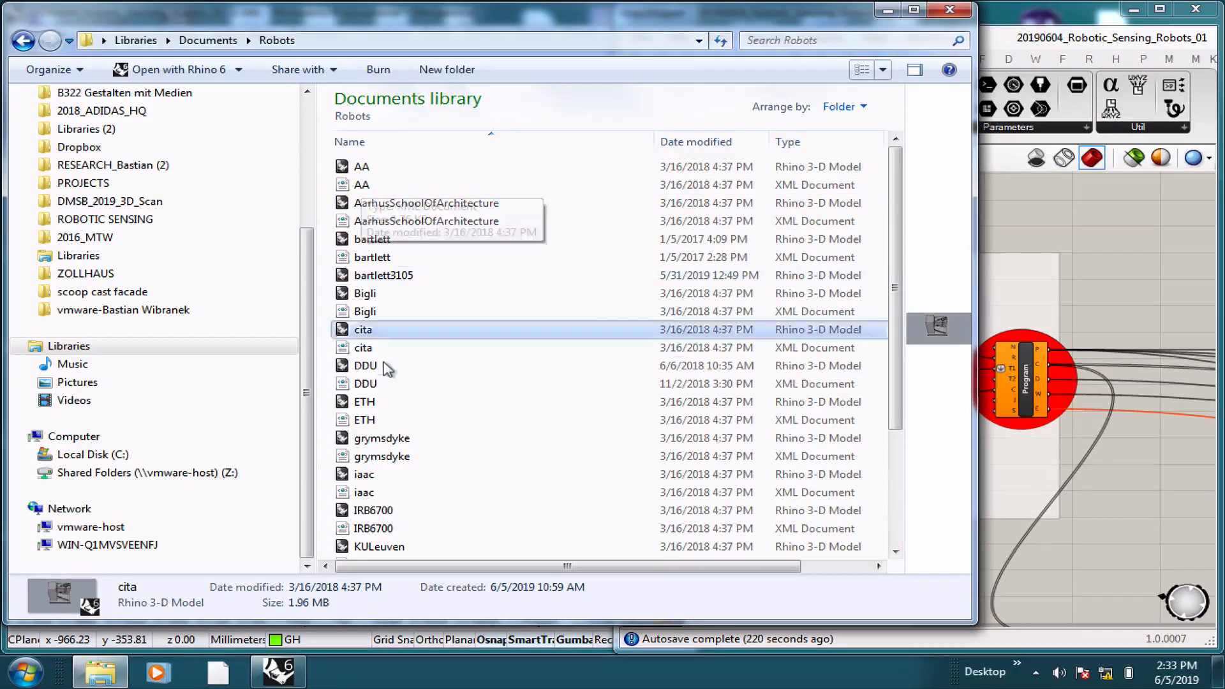
Open the DDU XML document for editing in Notepad to examine its robot definitions, and close it and the Robots folder window.
left_click(376, 383)
right_click(379, 383)
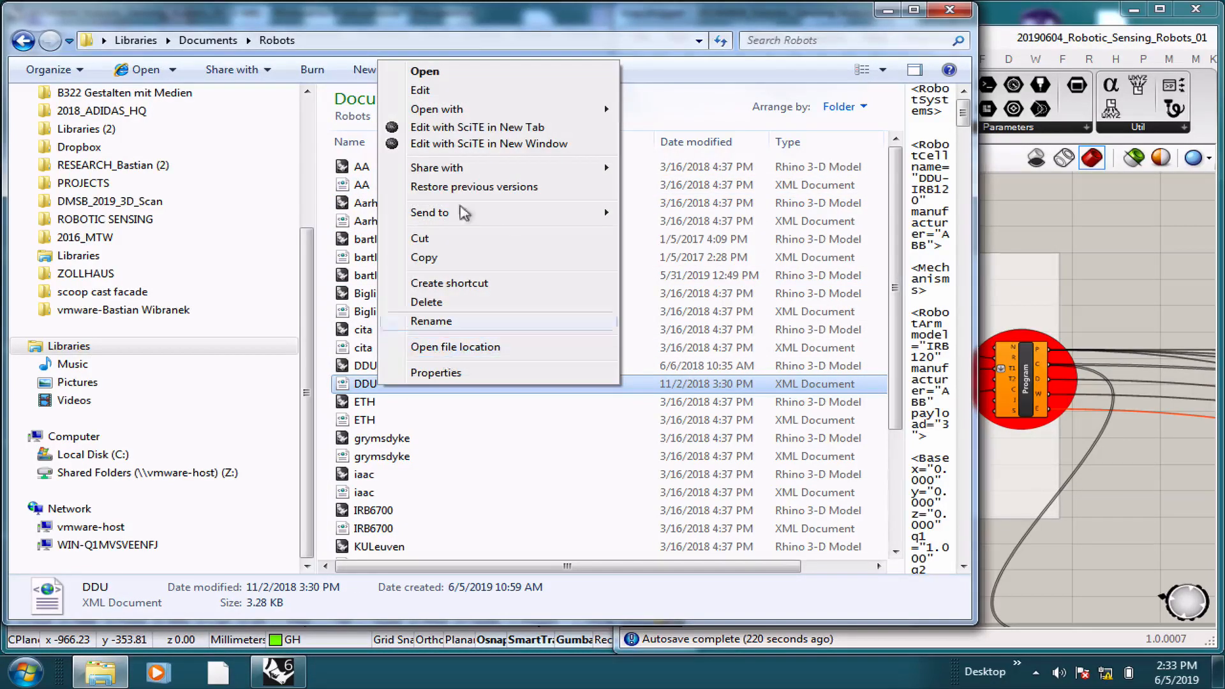
left_click(459, 91)
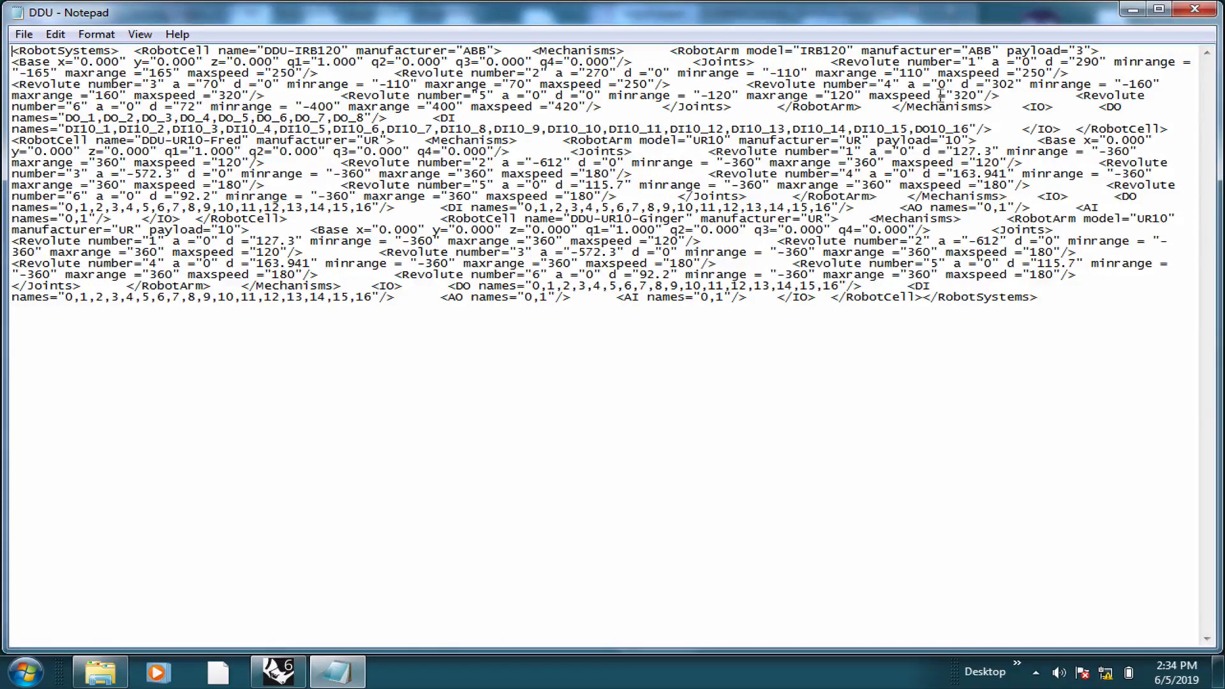
left_click(1200, 15)
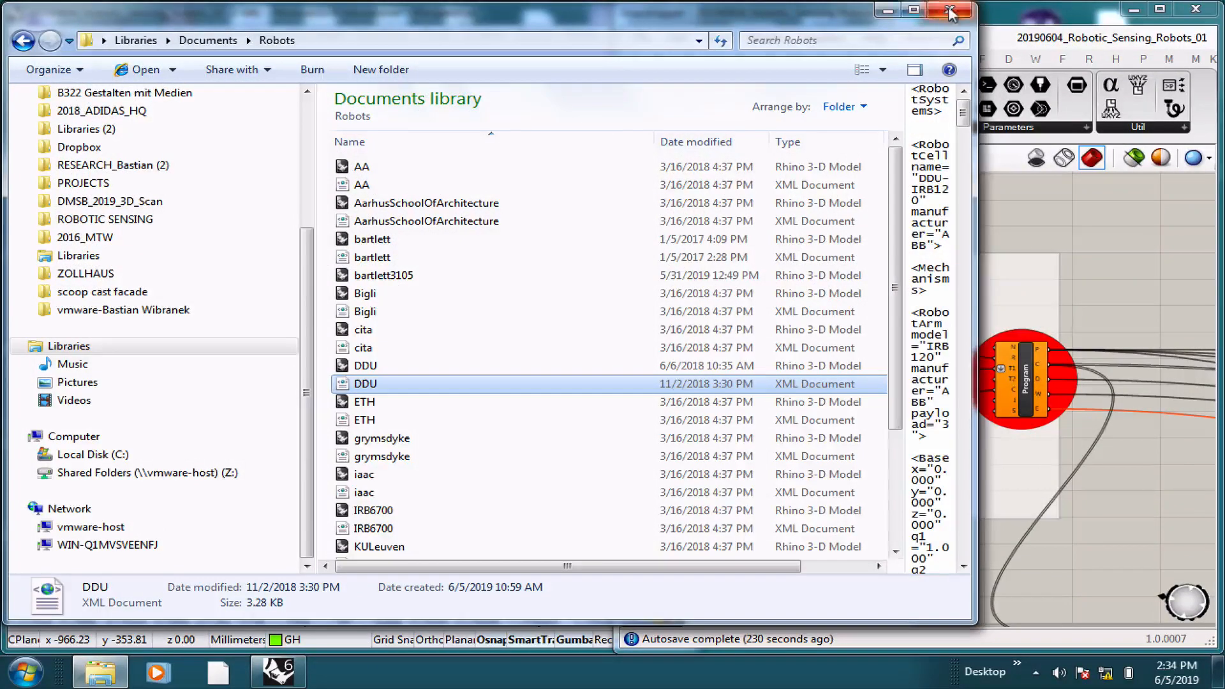
left_click(944, 11)
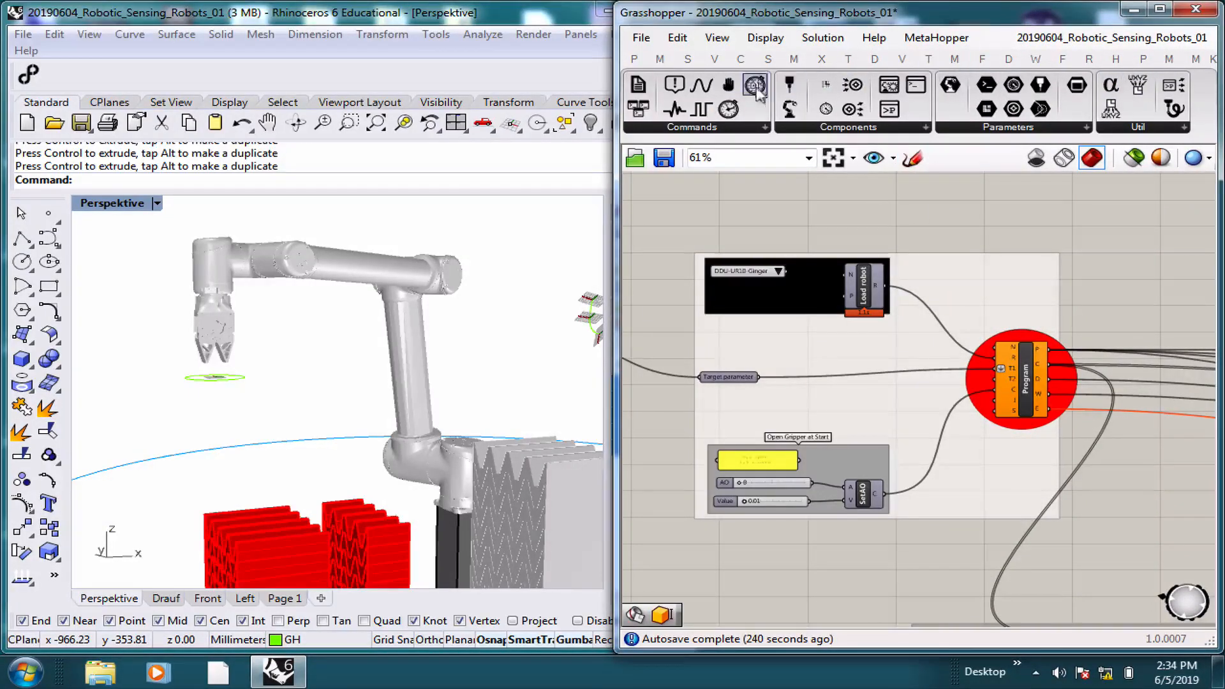
Try to reveal where the Program component is located in the Grasshopper component palette.
left_click(1046, 369, "ctrl+alt")
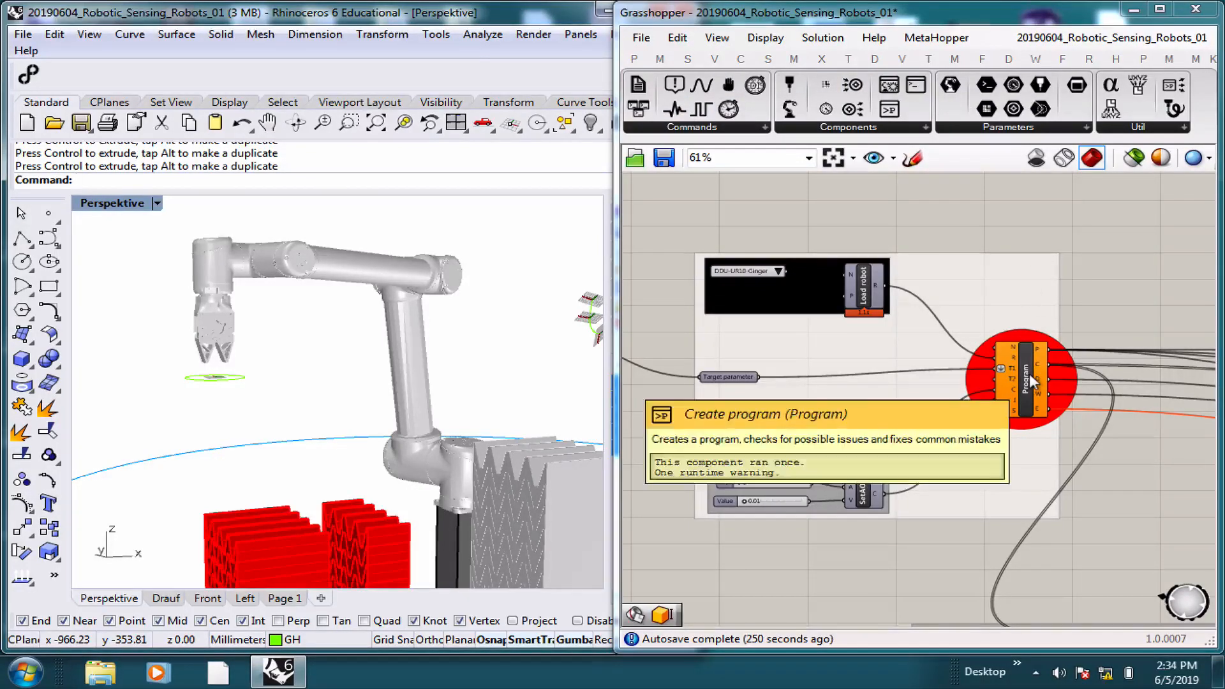
key("ctrl+alt")
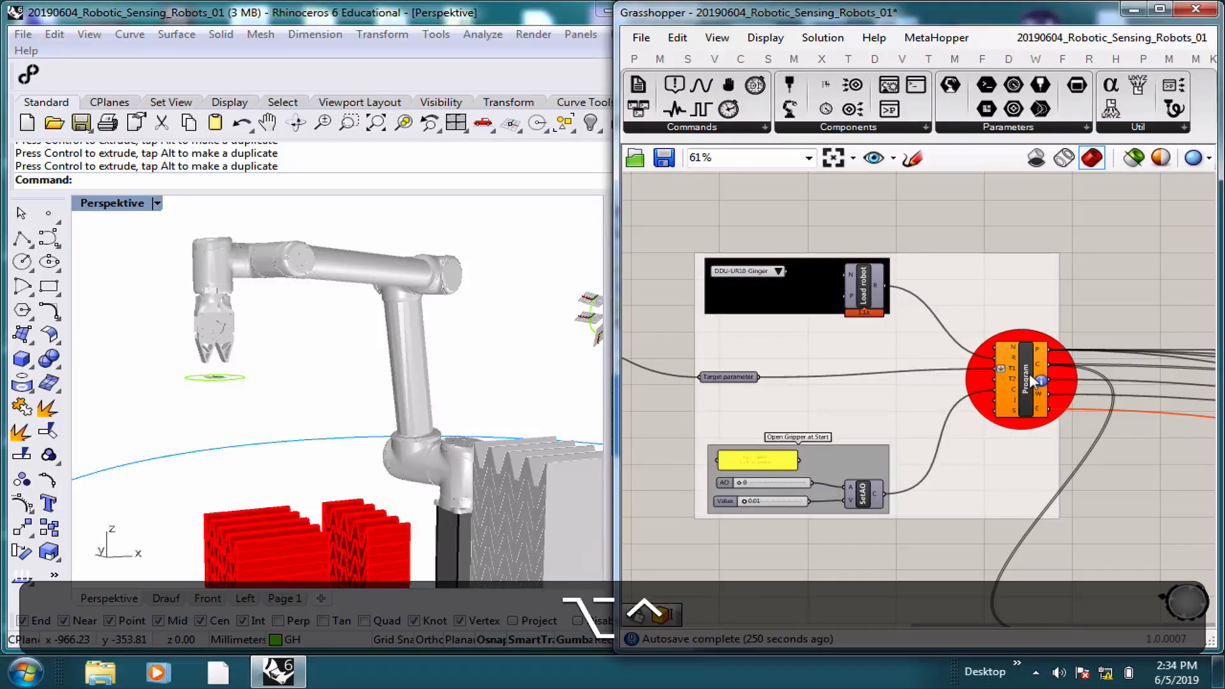
left_click(1033, 380, "ctrl+alt")
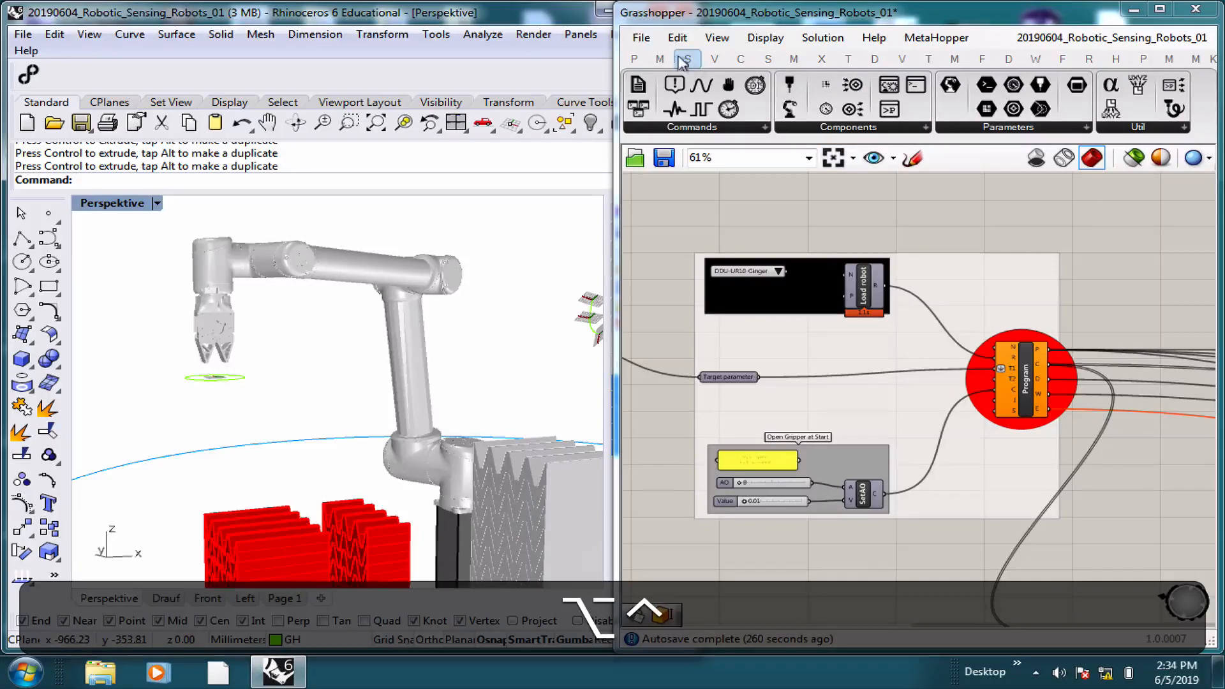
Open Grasshopper's Components Folder and select the Robots DLL file.
left_click(639, 38)
mouse_move(948, 354)
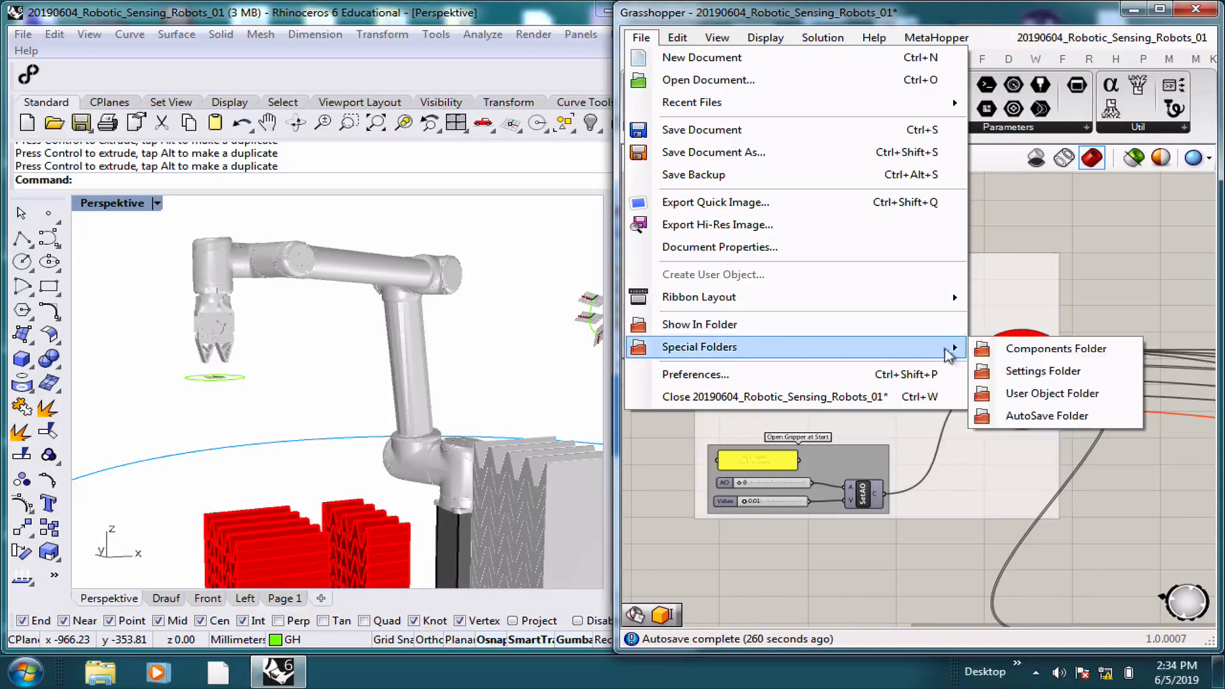
left_click(1017, 348)
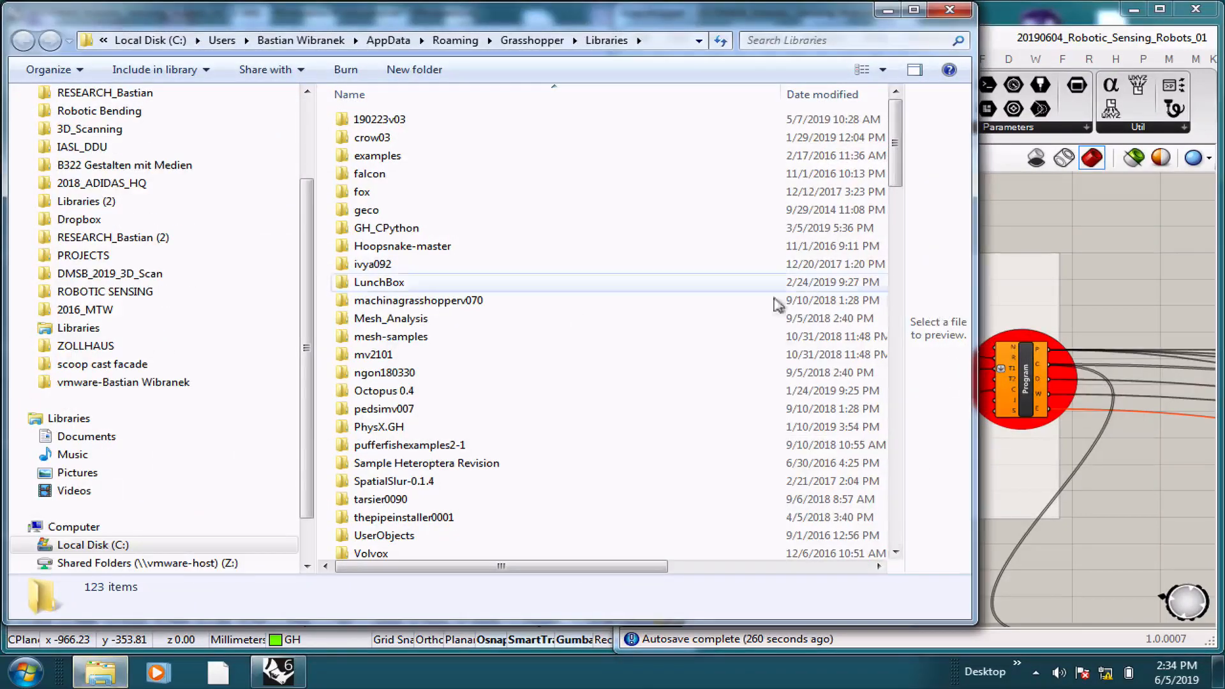
left_click(471, 300)
scroll(898, 177, "down", 2)
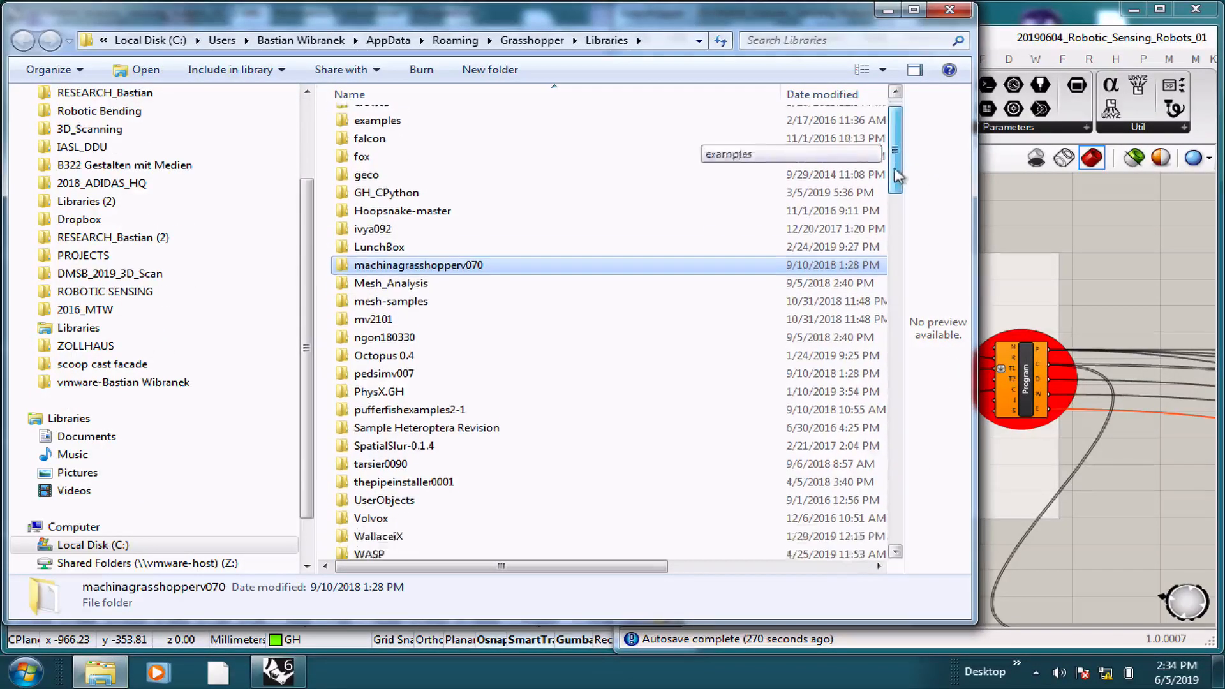
left_click_drag(898, 177, 878, 486)
left_click(385, 328)
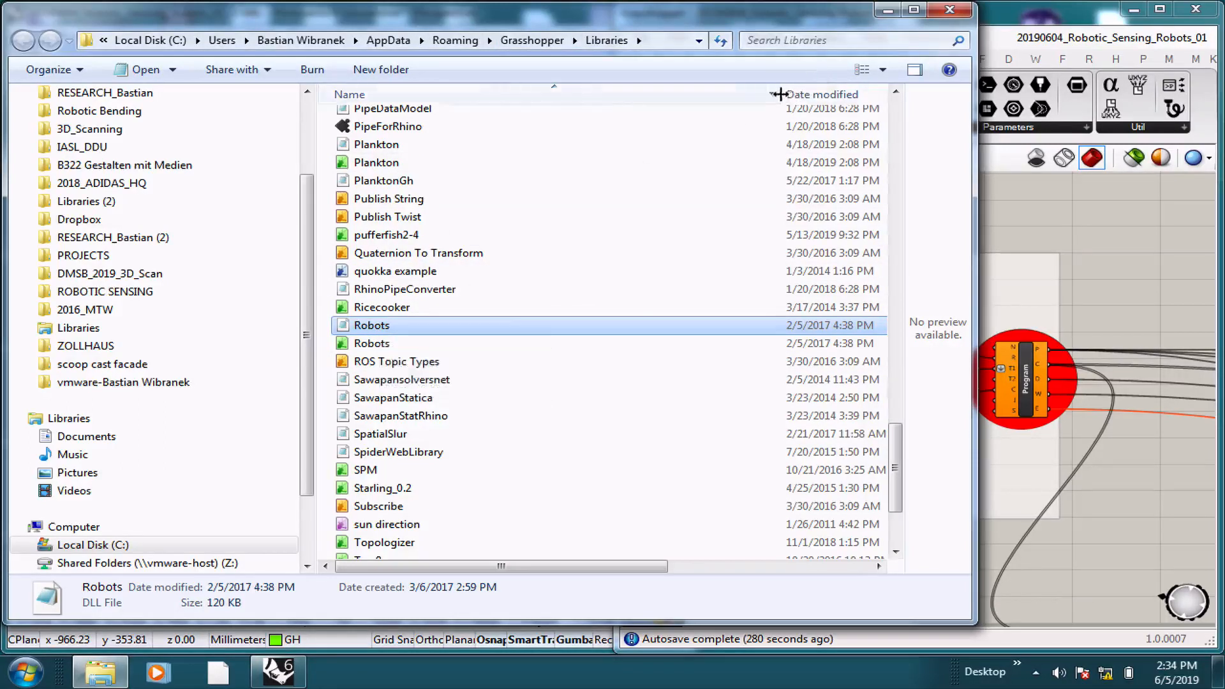
Narrow the Name and Date modified columns to reveal the file types, and select the Robots Grasshopper Assembly.
left_click_drag(780, 95, 581, 100)
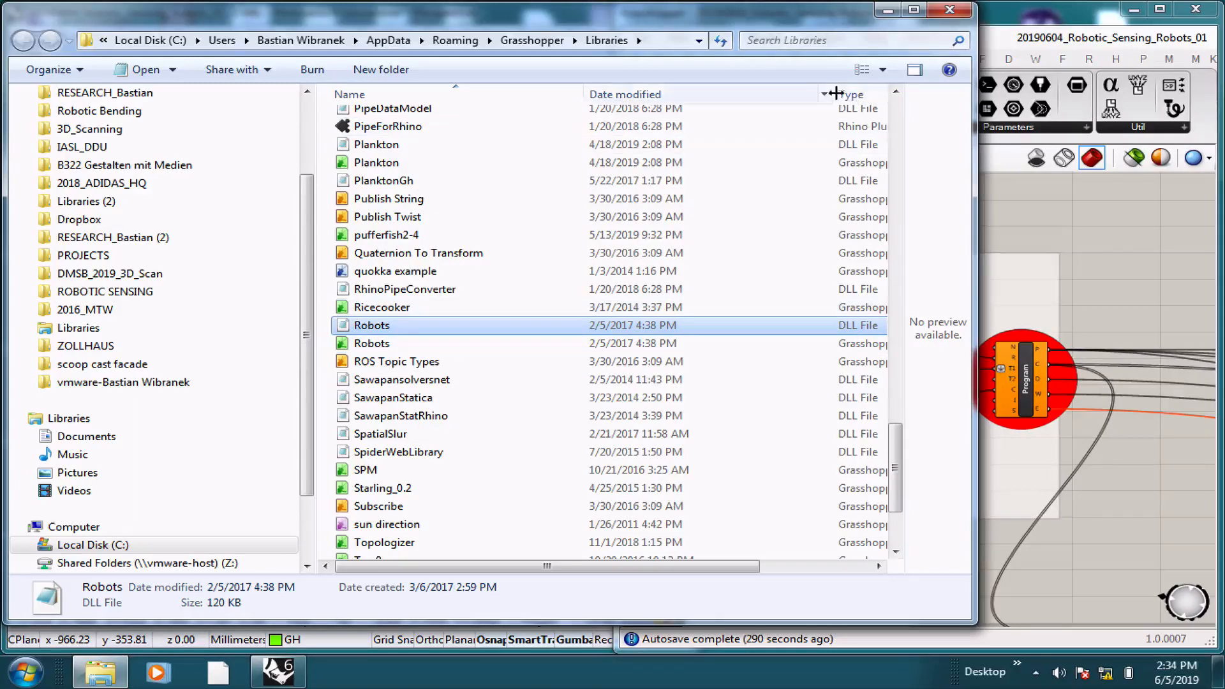
left_click_drag(832, 94, 734, 97)
left_click(724, 349)
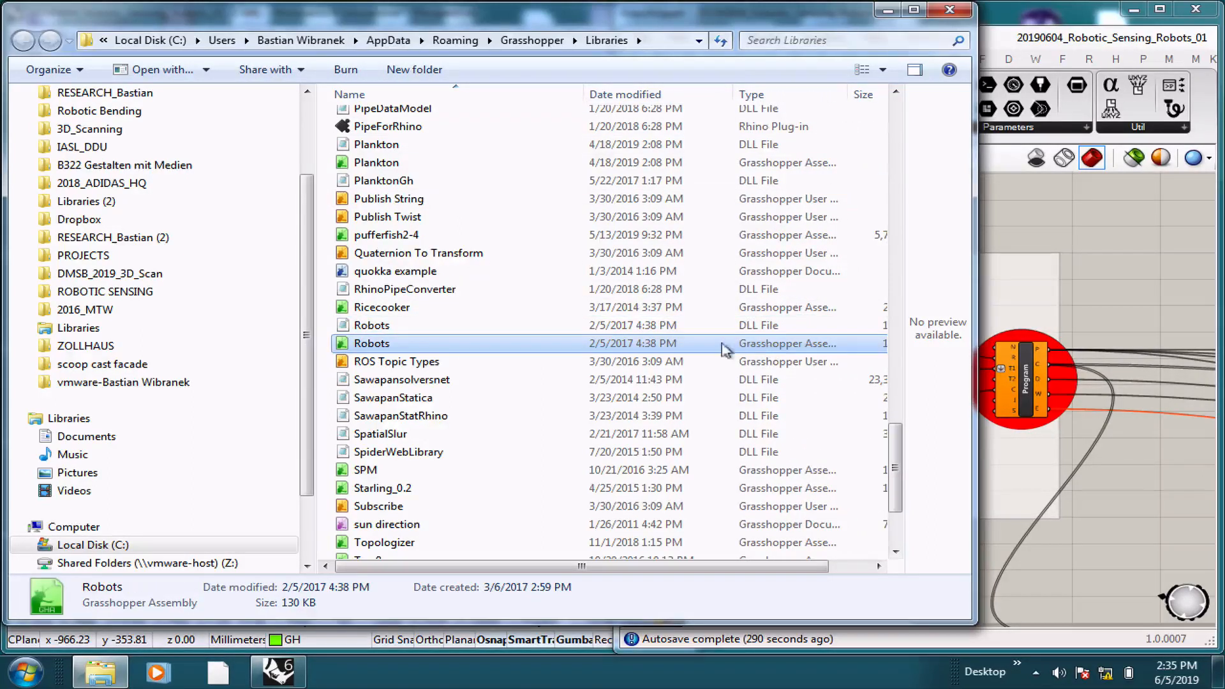
Check the properties of the Robots DLL file and of the Robots Grasshopper Assembly.
right_click(356, 333)
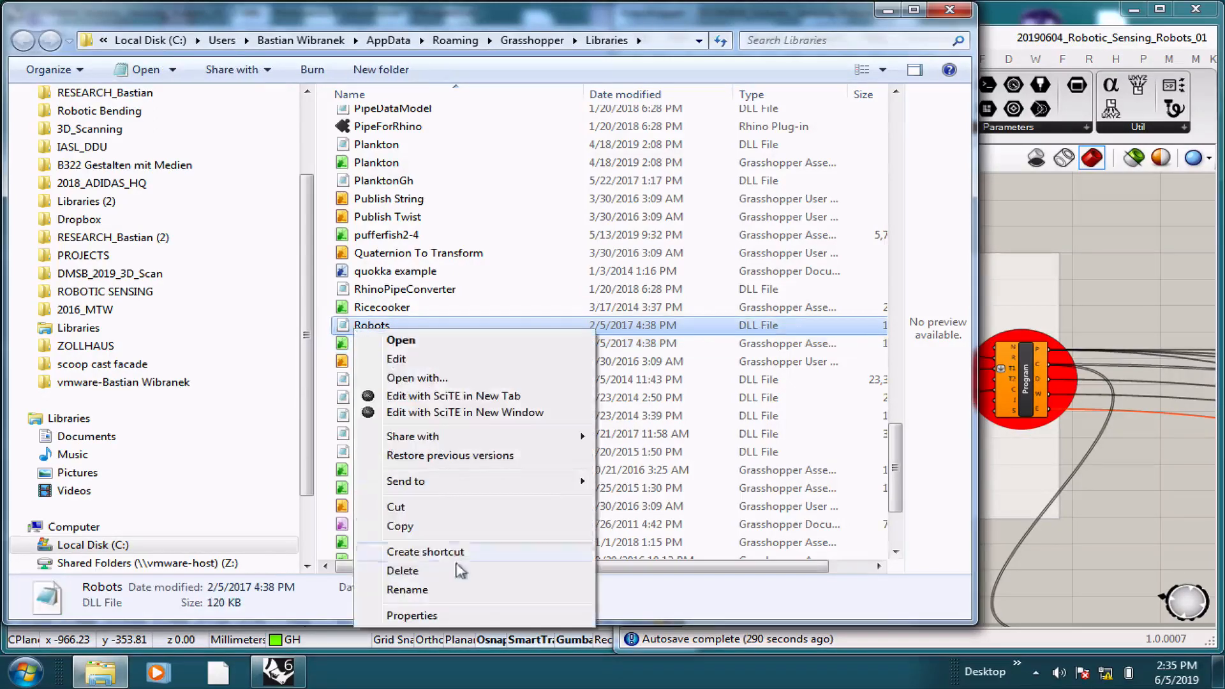
left_click(410, 612)
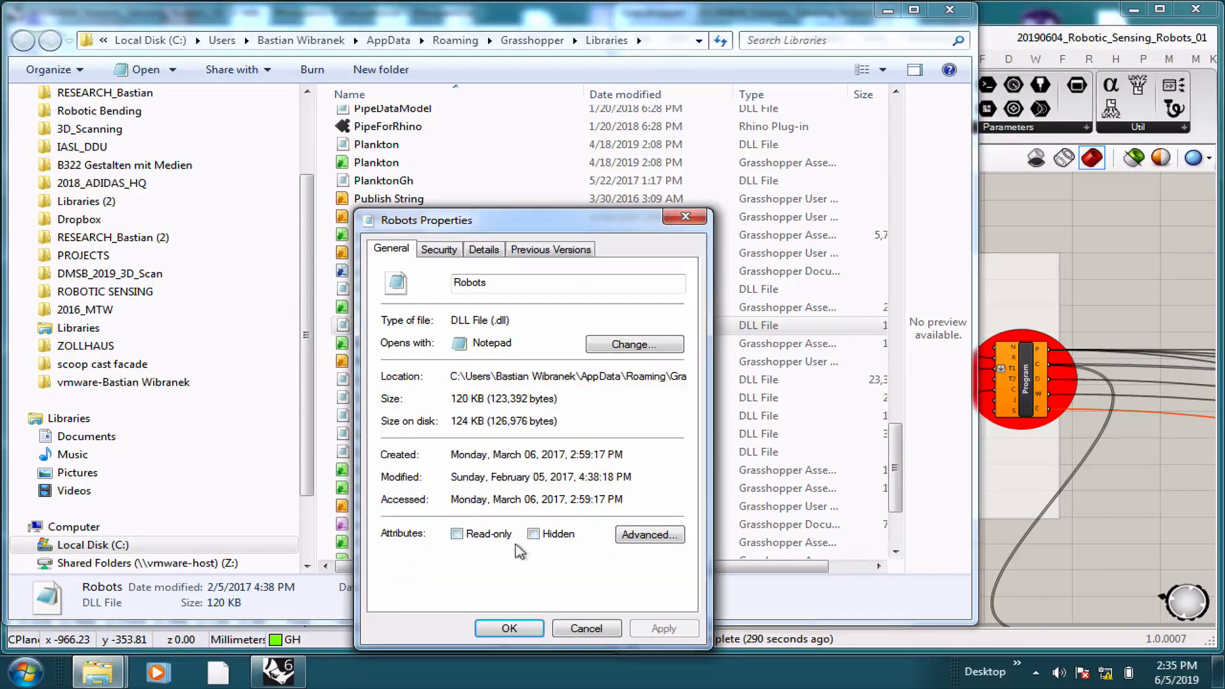
left_click(509, 629)
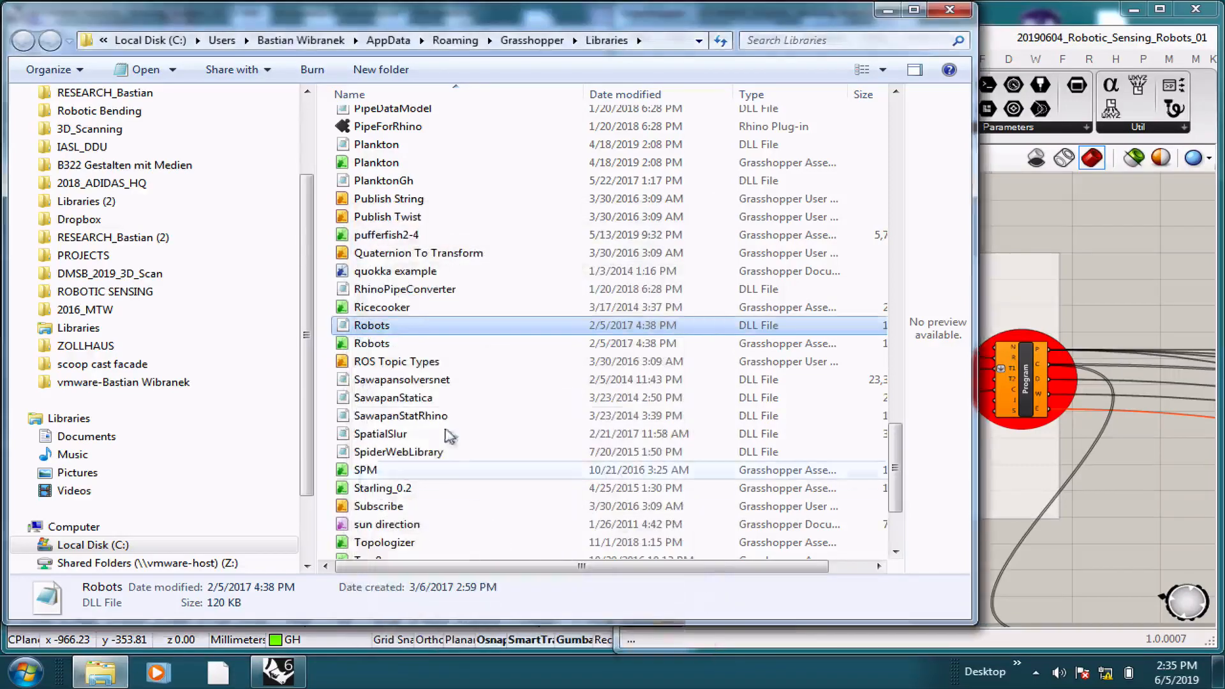
right_click(383, 348)
left_click(465, 597)
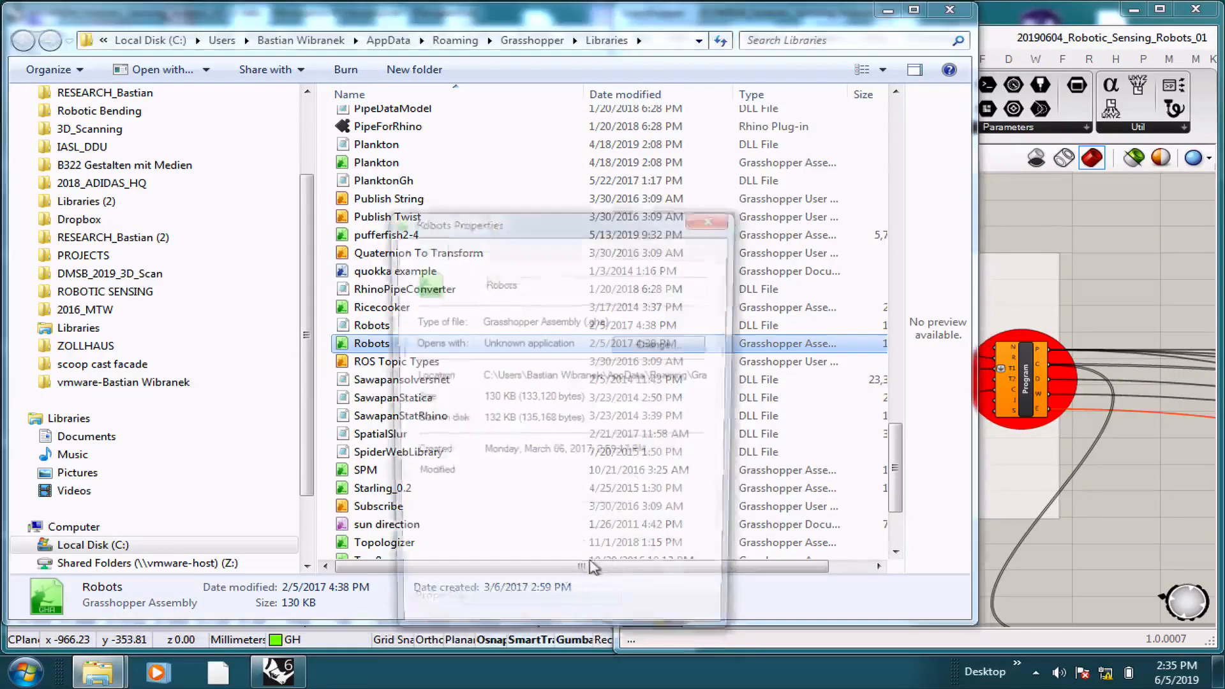
left_click(604, 625)
Open the Documents library in Windows Explorer and locate the Robots folders.
left_click(101, 676)
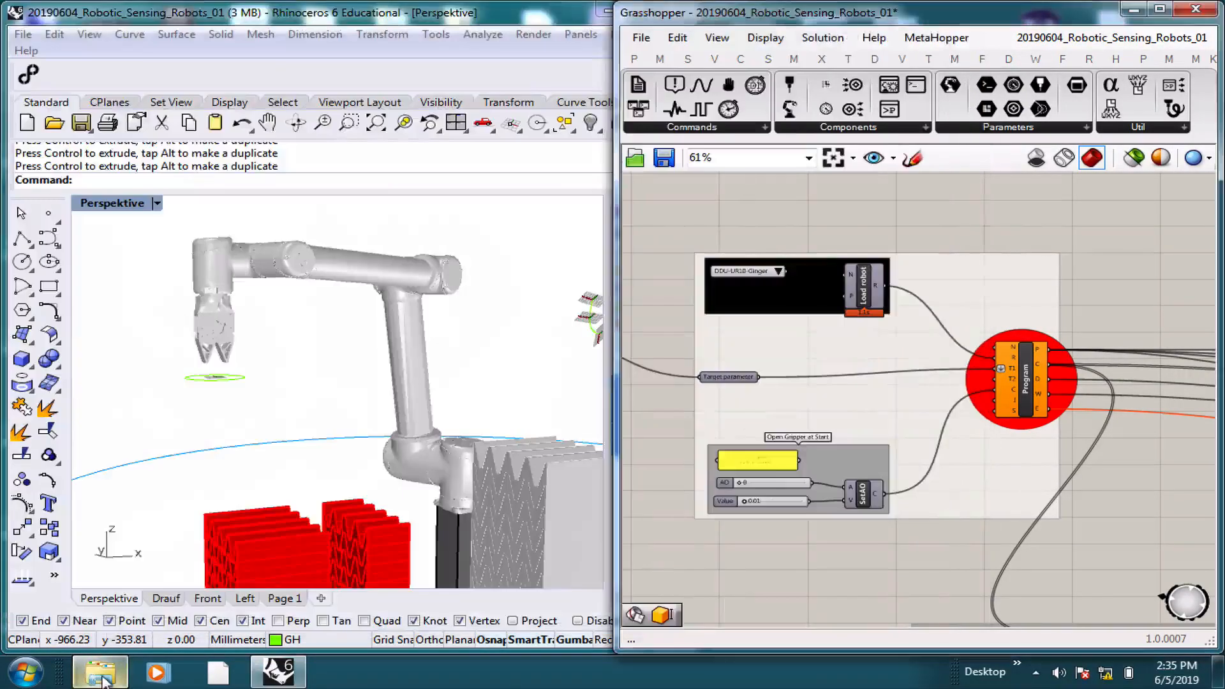
left_click(101, 676)
left_click(114, 439)
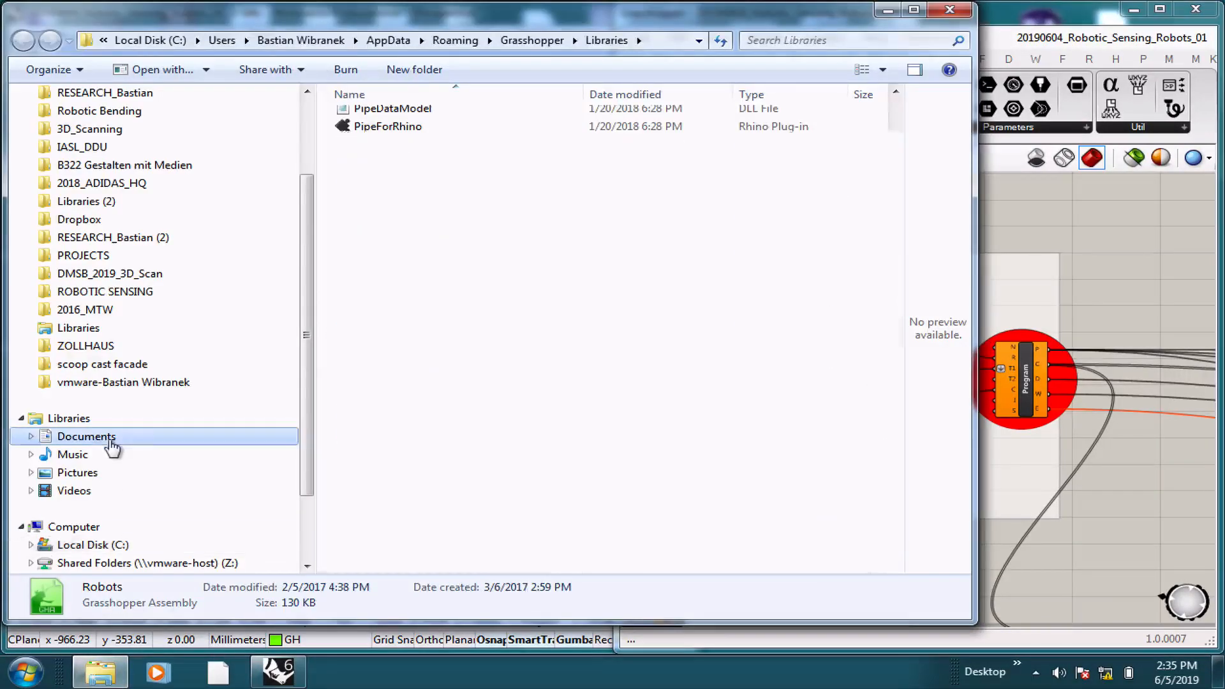
left_click(429, 375)
scroll(433, 386, "down", 5)
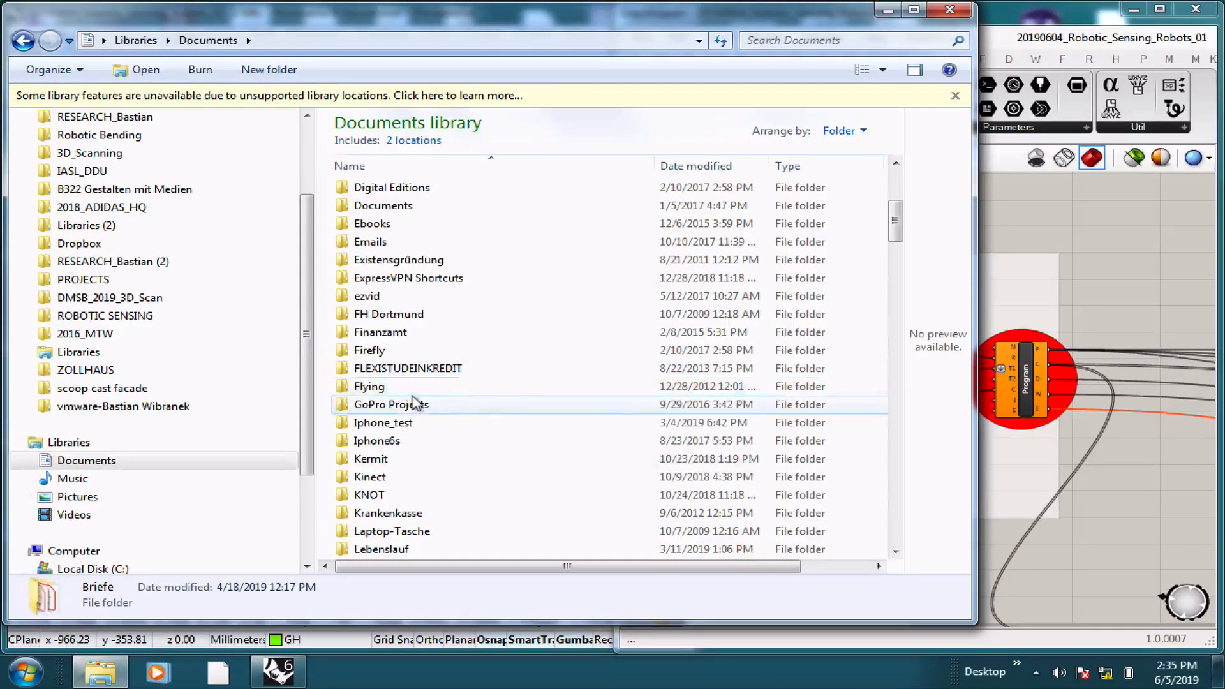
scroll(401, 376, "down", 1)
scroll(401, 395, "down", 2)
scroll(402, 408, "down", 6)
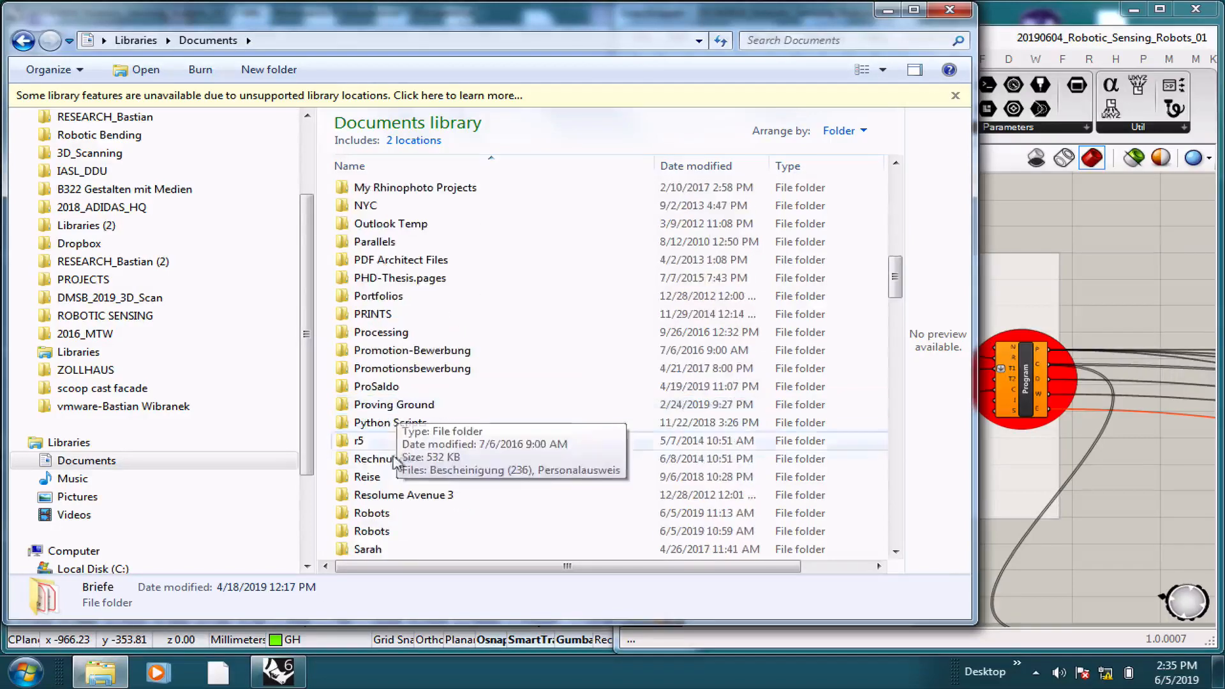
Remove the read-only attribute from the Robots folder modified at 10:59 AM, including its subfolders and files, and close the Explorer window.
right_click(382, 531)
left_click(437, 515)
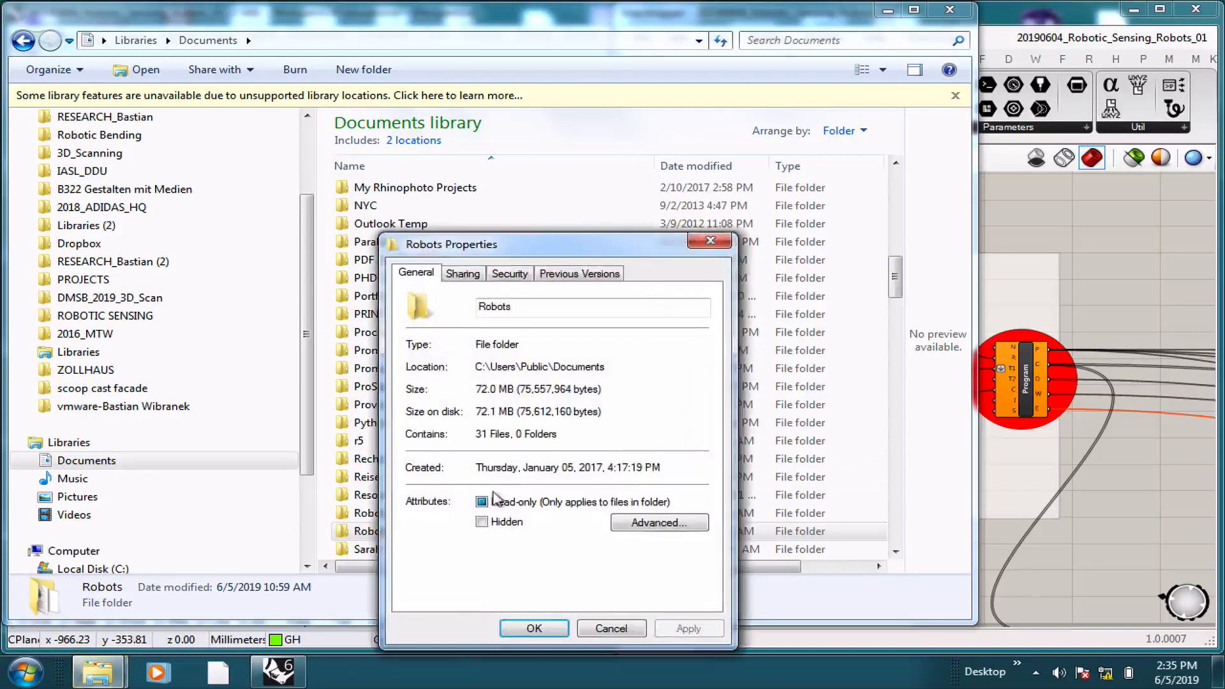
left_click(481, 503)
left_click(688, 629)
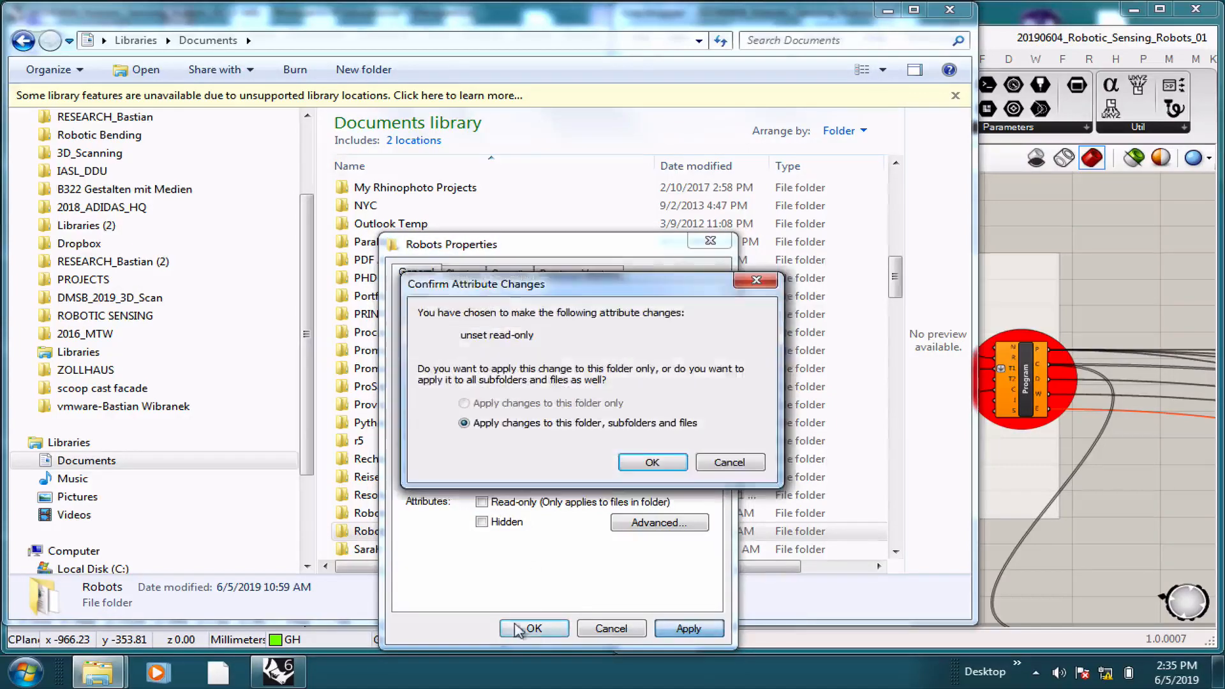
key("Return")
left_click(538, 628)
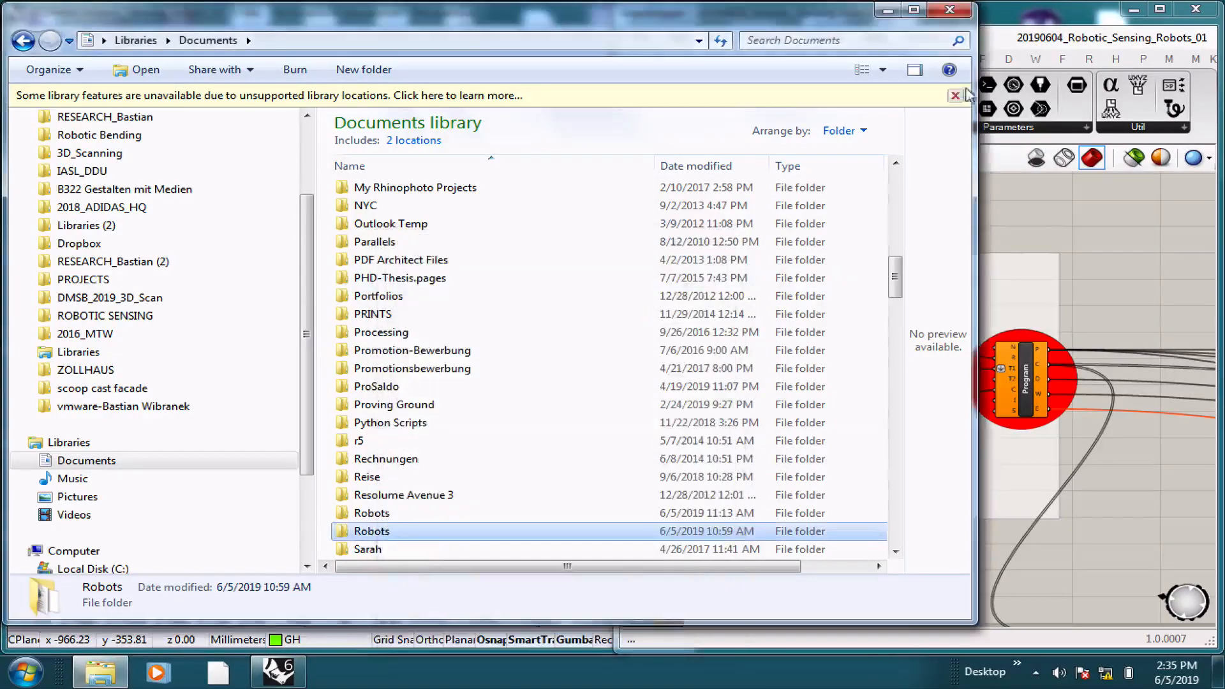
left_click(950, 9)
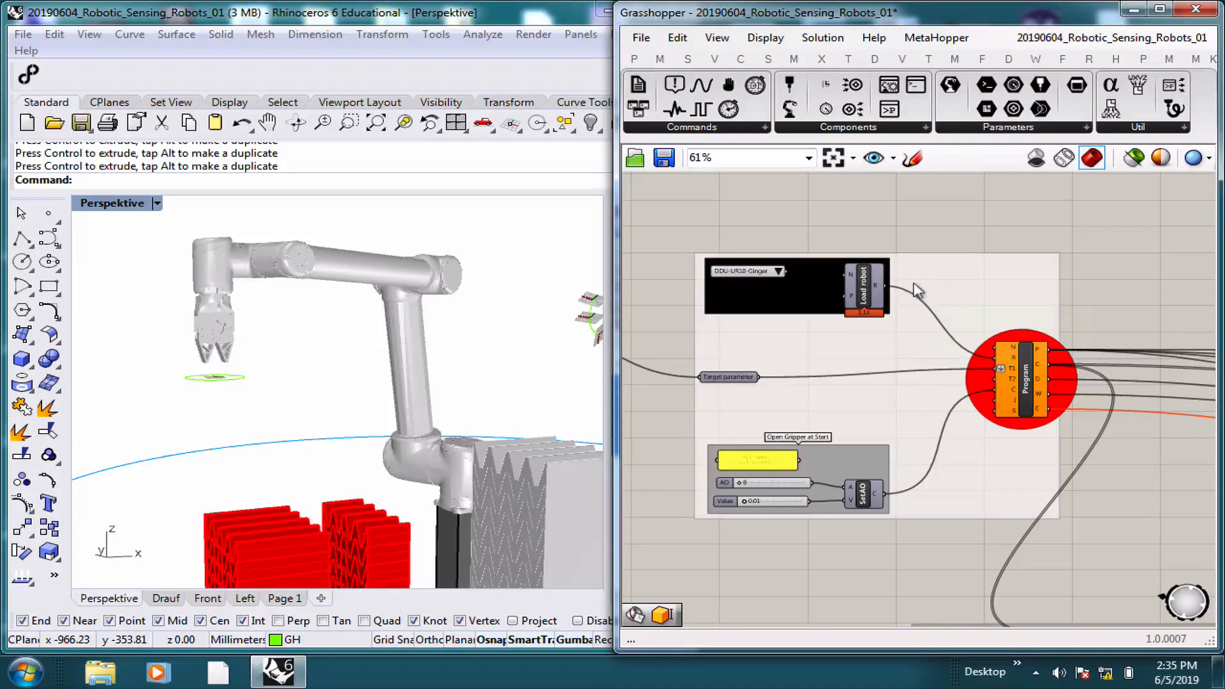
Select the Load robot component in Grasshopper and open the list of available robots connected to its N input.
right_click(939, 281)
left_click(952, 202)
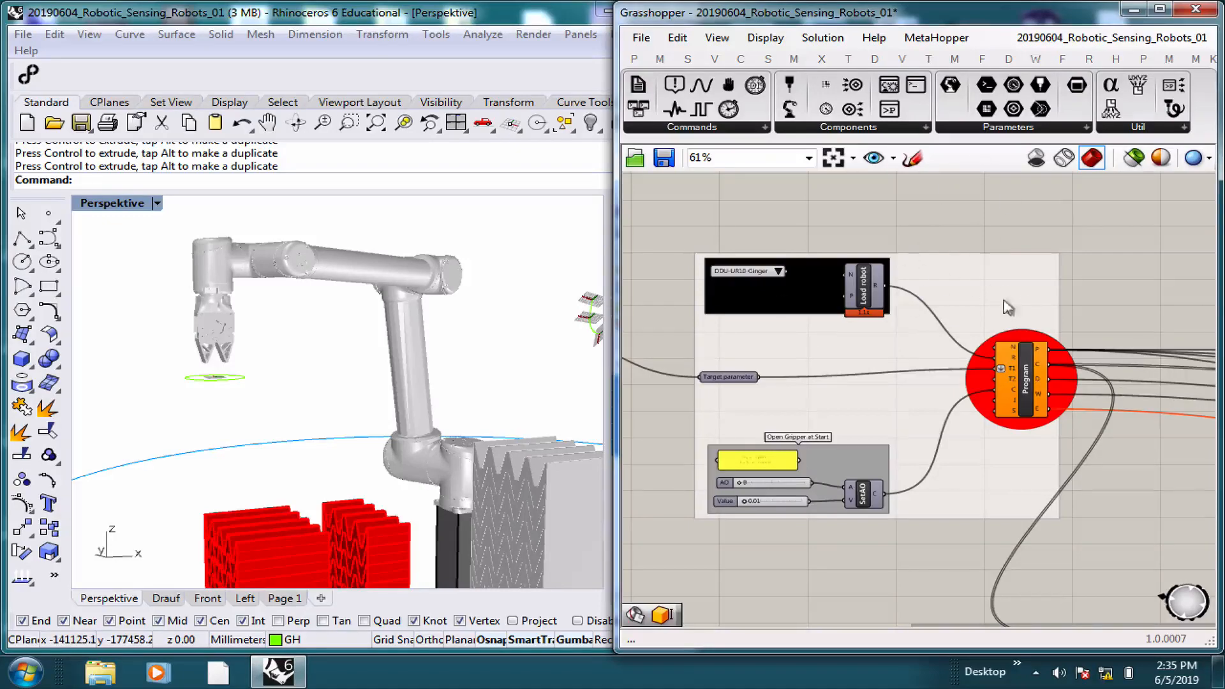
scroll(810, 295, "up", 4)
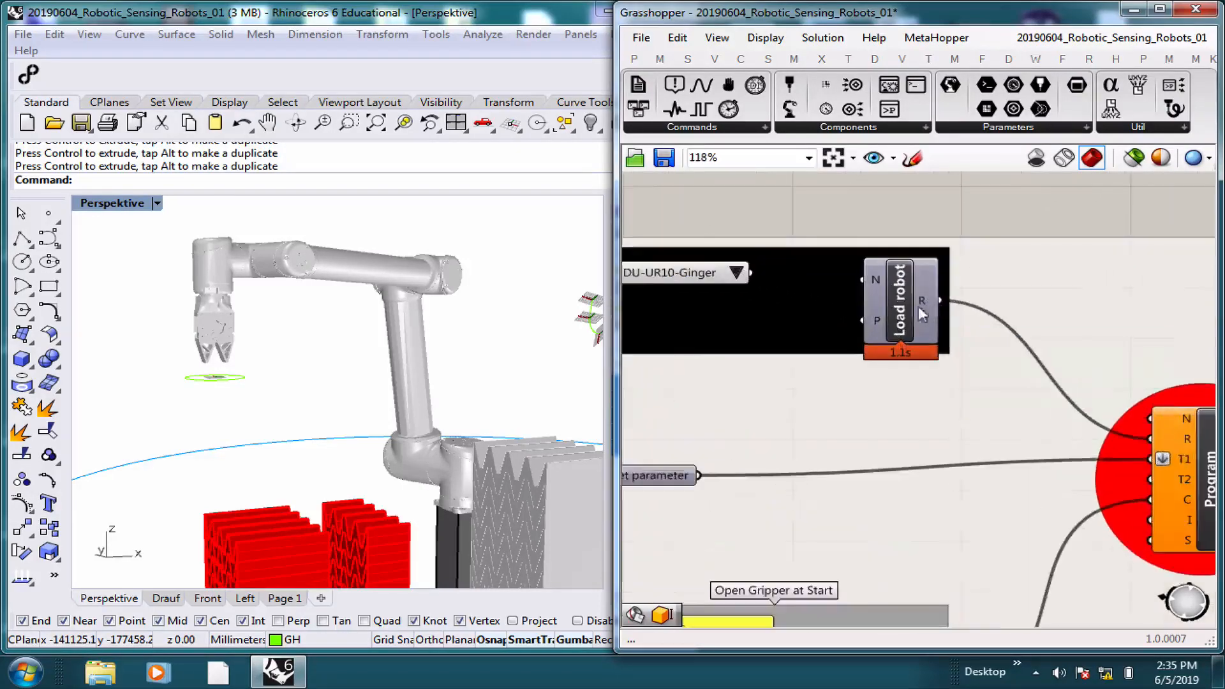
left_click(891, 313)
right_click_drag(892, 312, 950, 290)
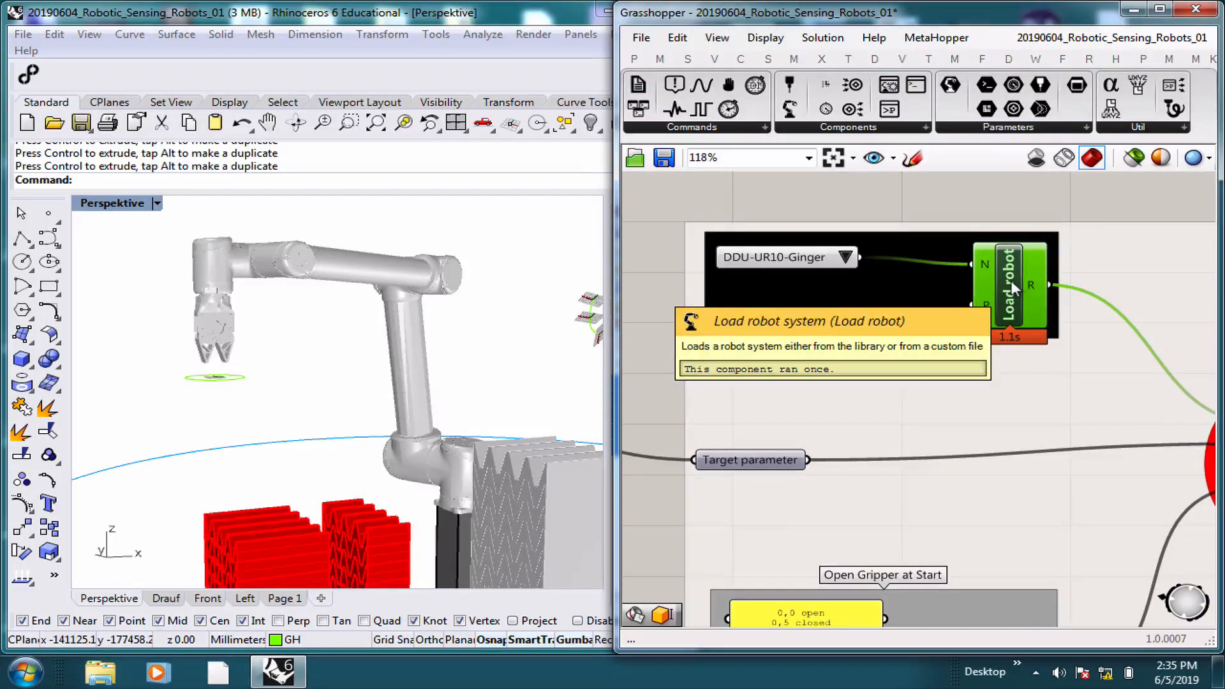
left_click(846, 257)
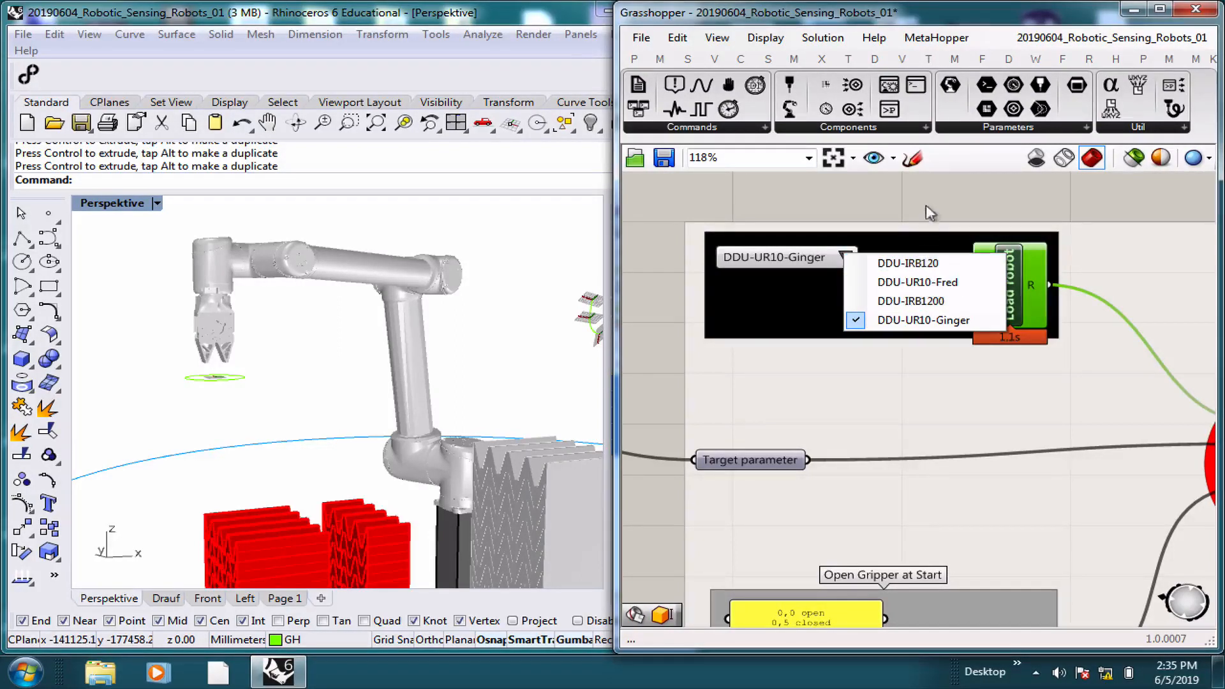
Switch the robot fed into Load robot to DDU-IRB120, and return it to DDU-UR10-Ginger.
left_click(926, 286)
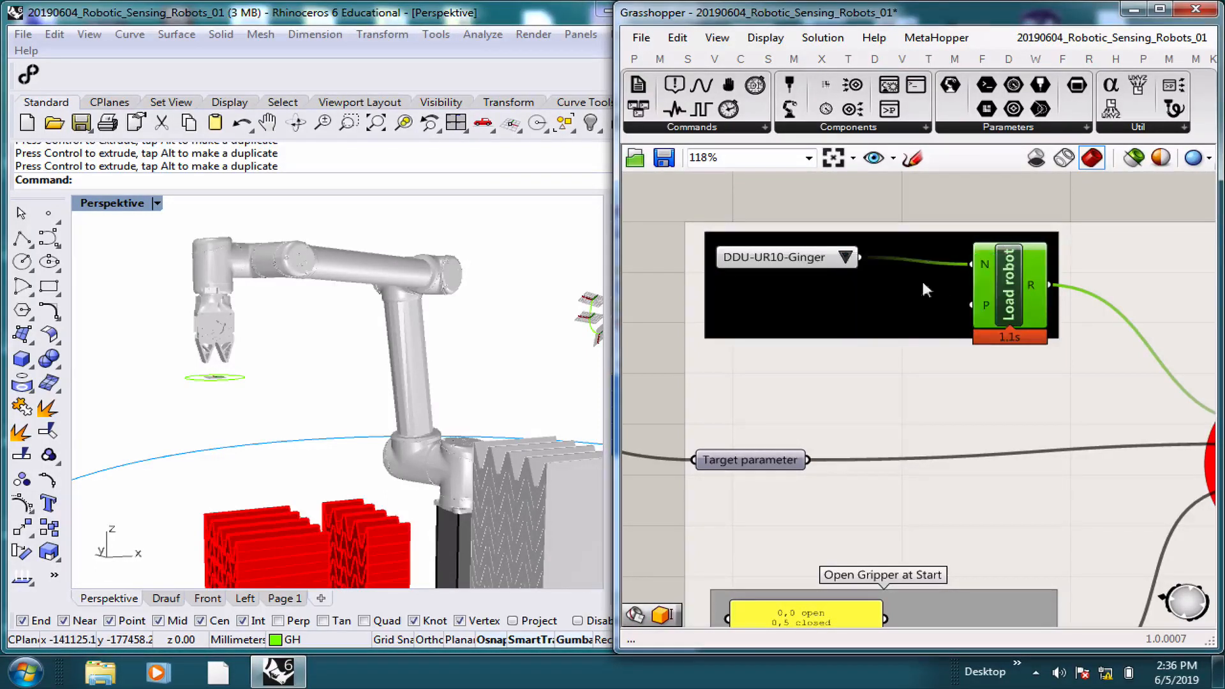
left_click(846, 257)
left_click(912, 267)
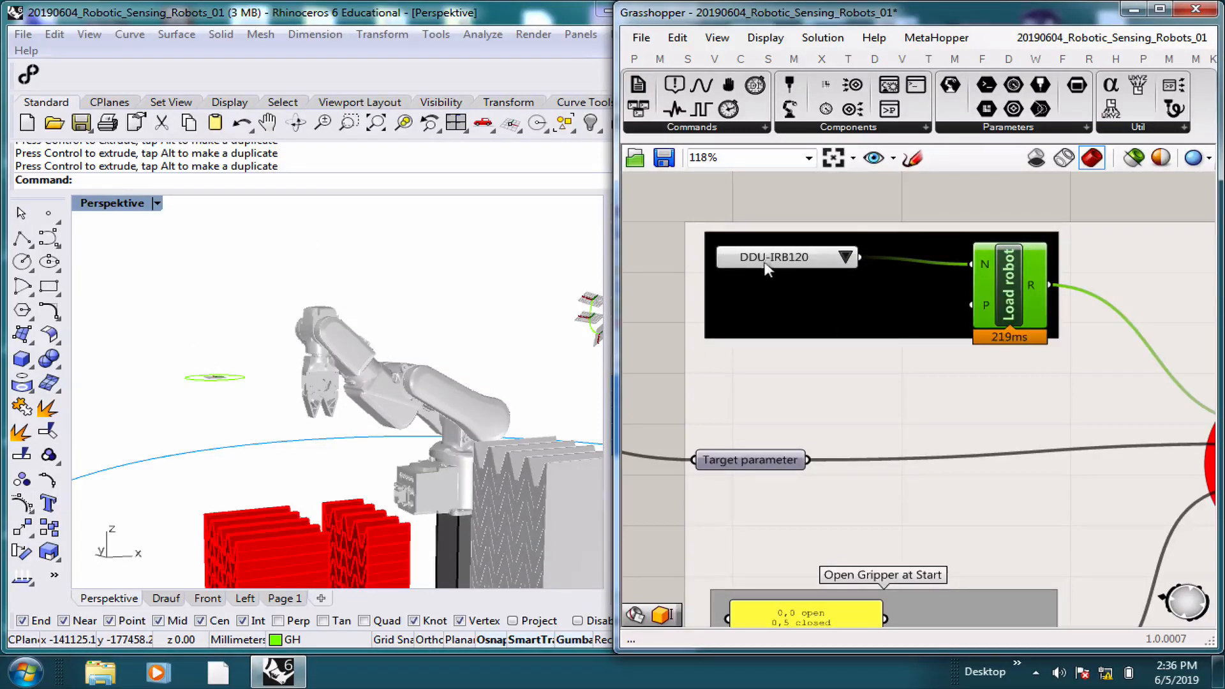
left_click(854, 256)
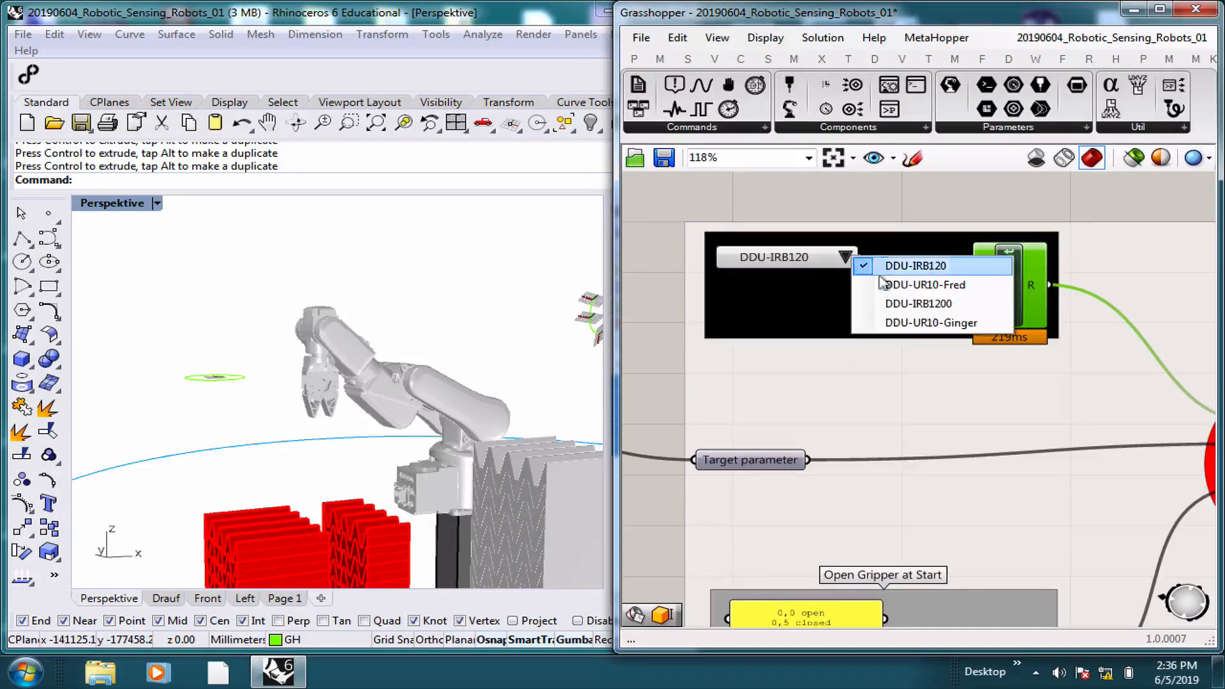
left_click(928, 325)
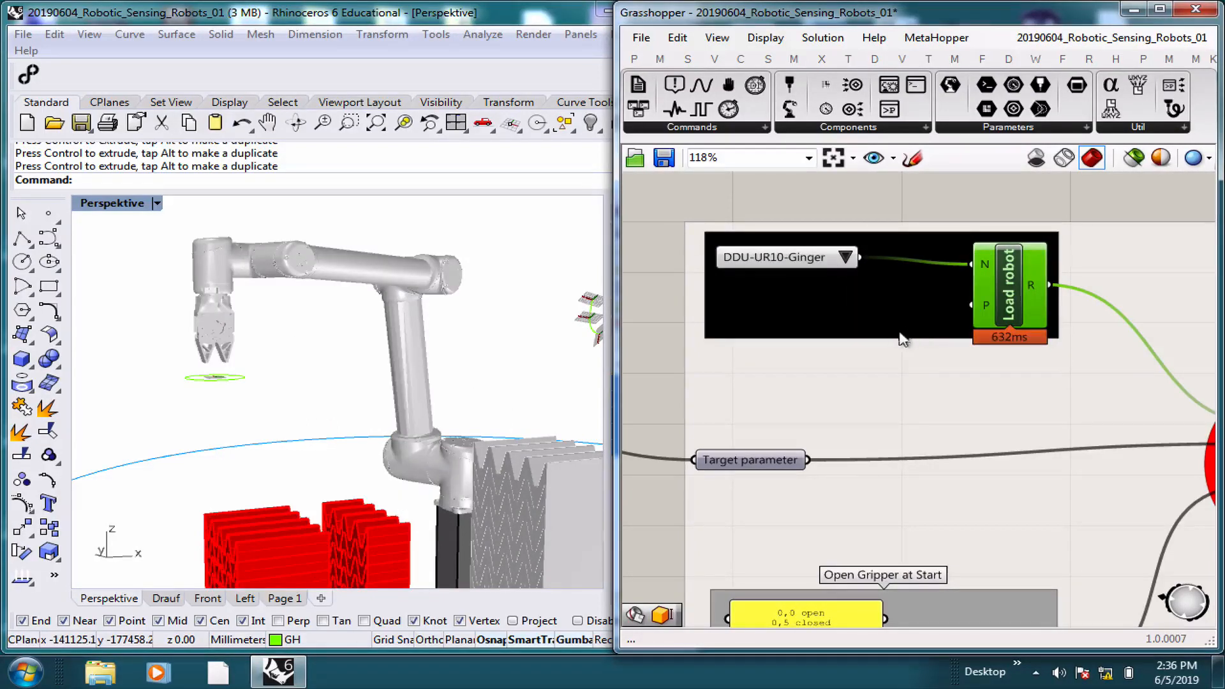
Check the Base (P) input of Load robot and examine the robot's base in the Perspektive viewport.
right_click_drag(1018, 314, 937, 291)
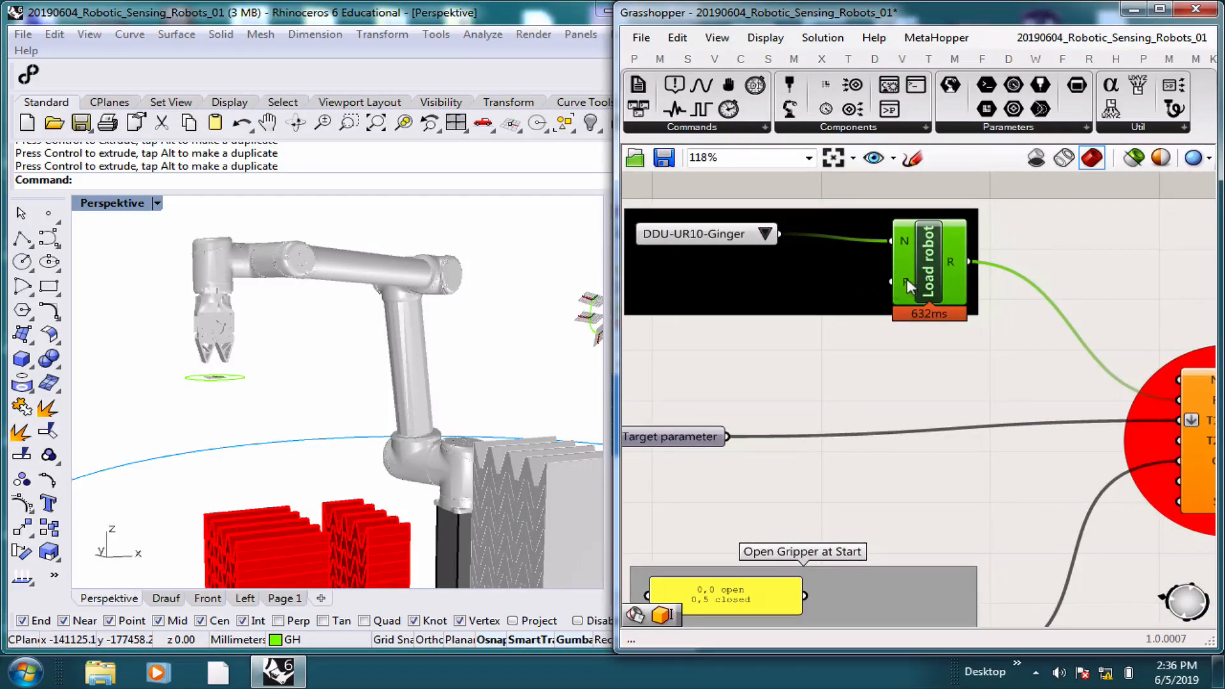
mouse_move(910, 279)
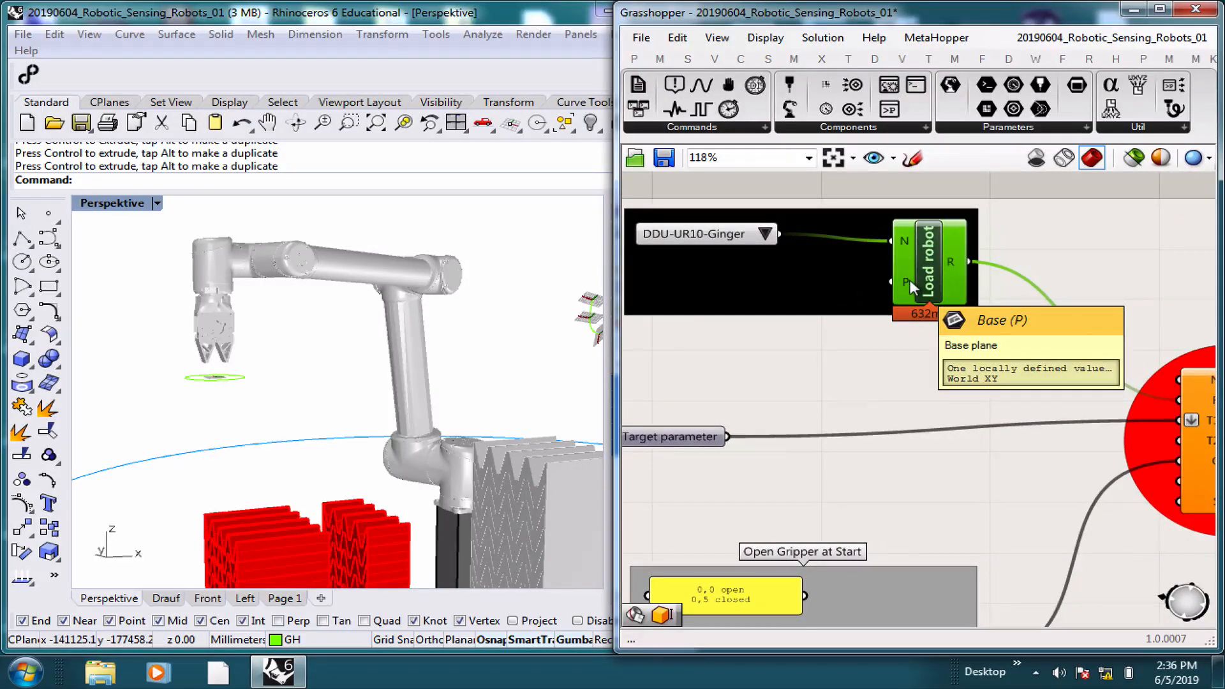
right_click_drag(523, 447, 444, 499)
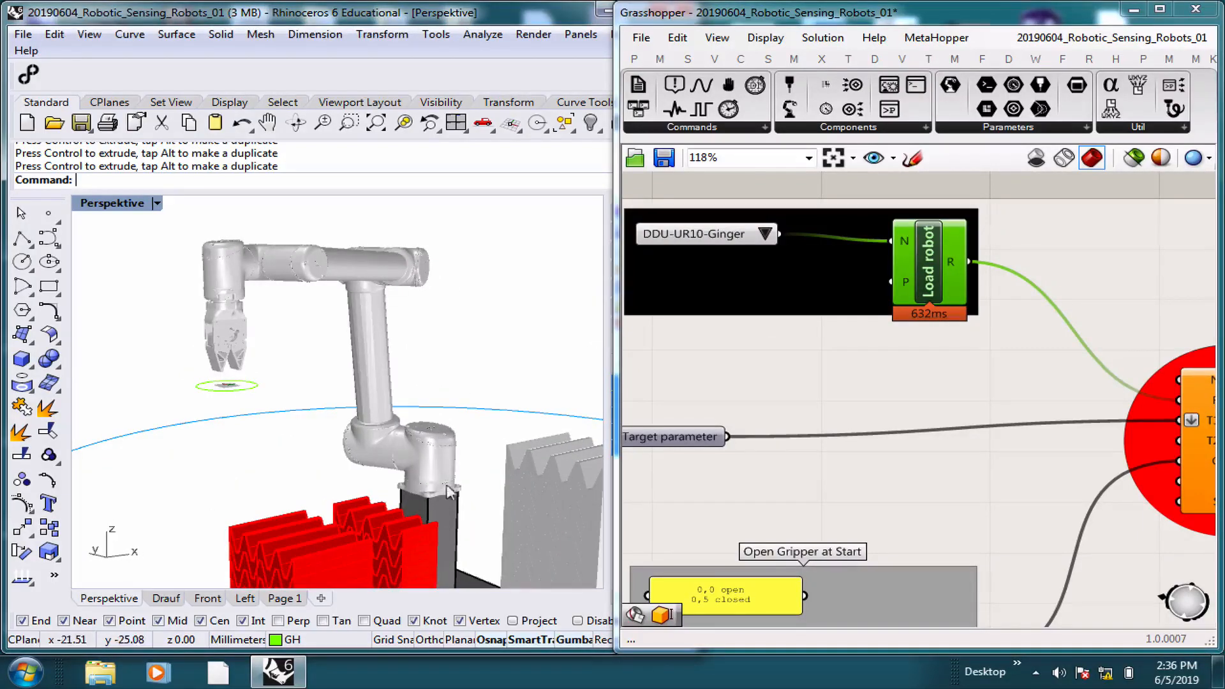
mouse_move(910, 285)
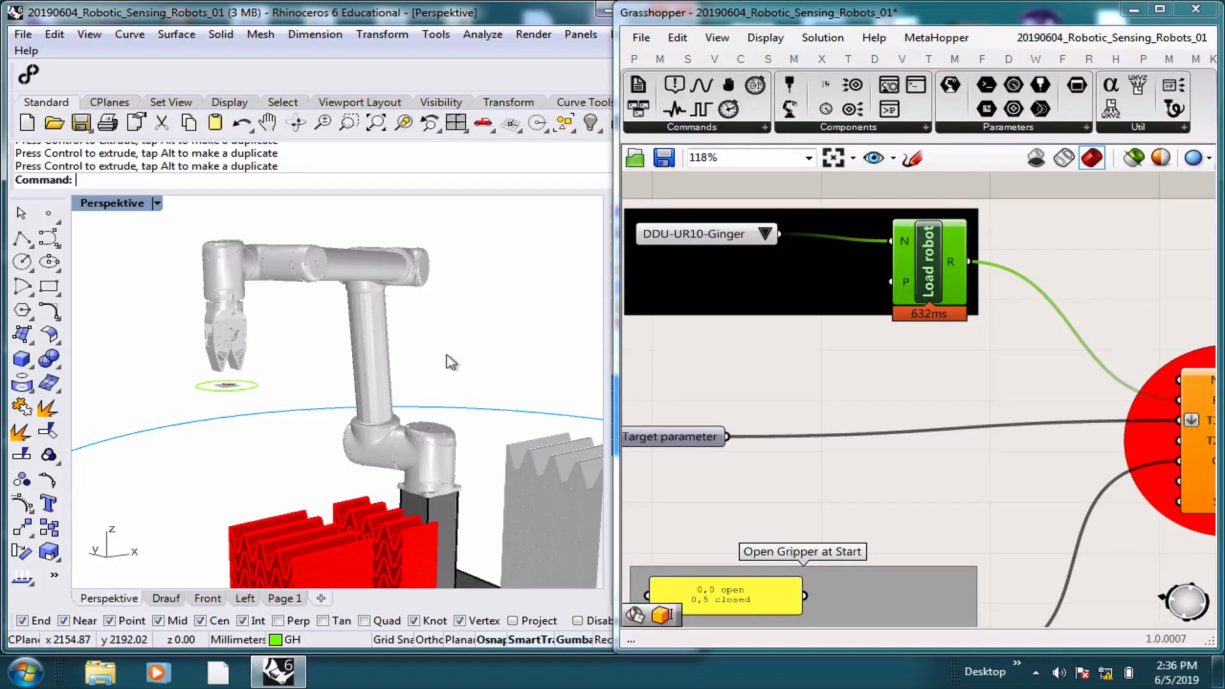
scroll(402, 314, "up", 2)
right_click_drag(402, 314, 574, 307)
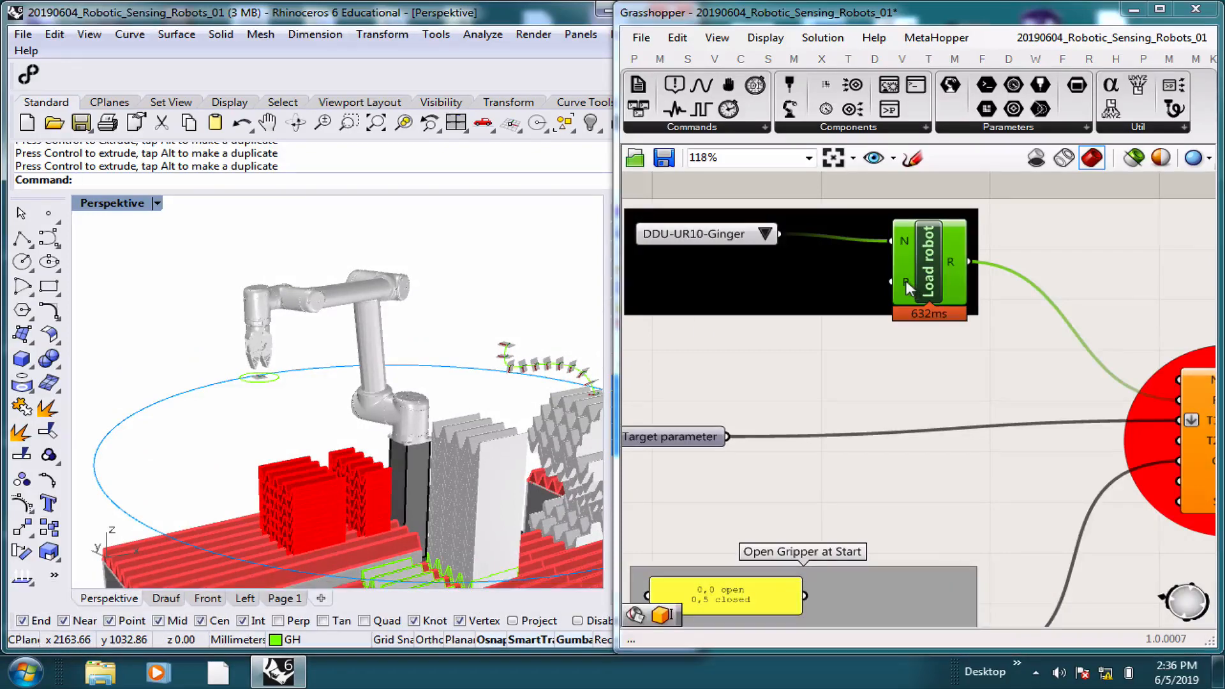
mouse_move(907, 284)
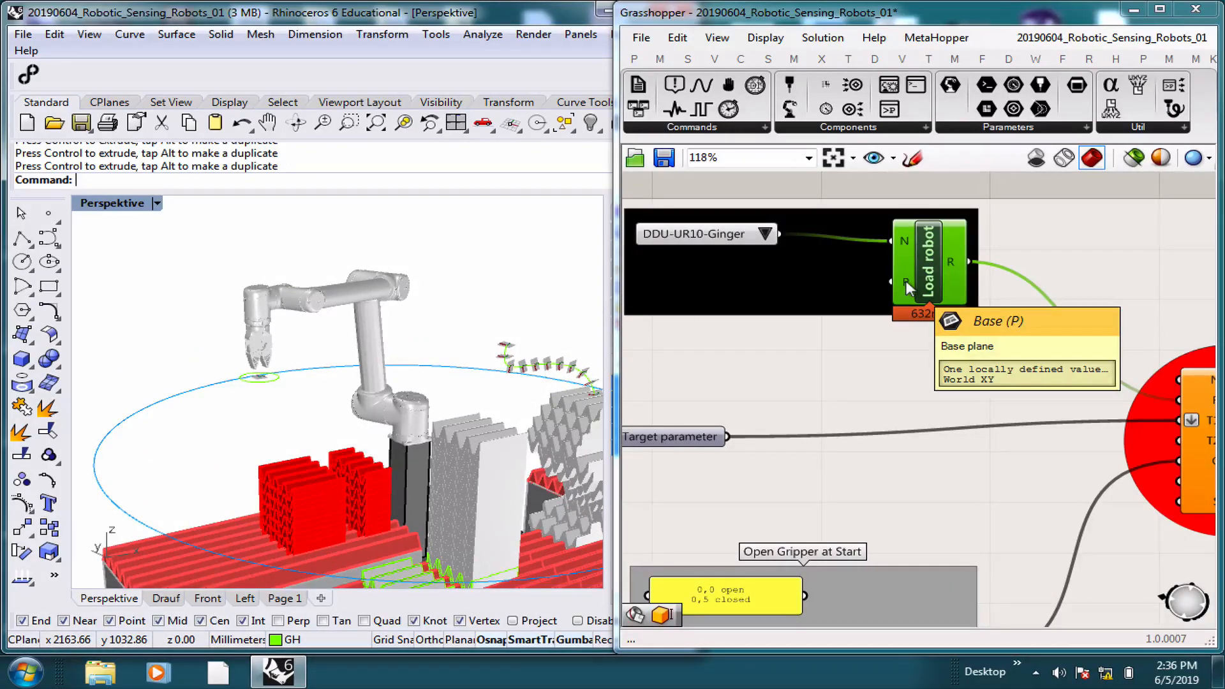
Follow the Load robot output to the Program component and inspect its N and T1 inputs.
scroll(903, 319, "down", 3)
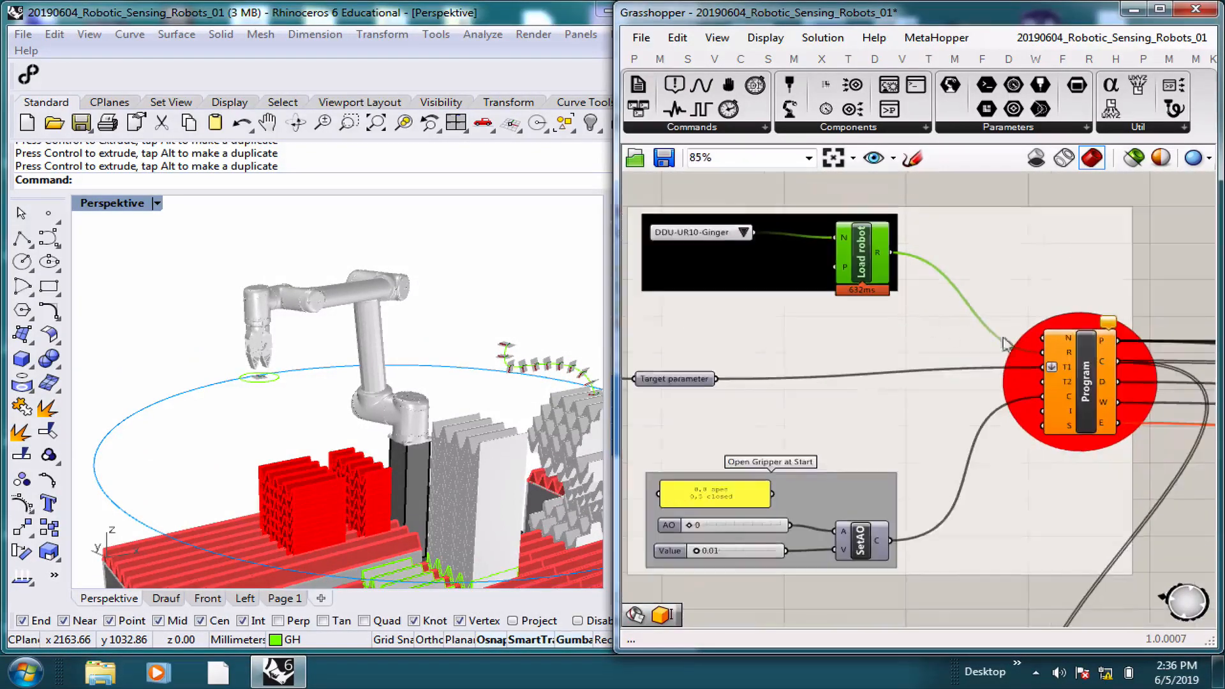
scroll(1091, 347, "up", 1)
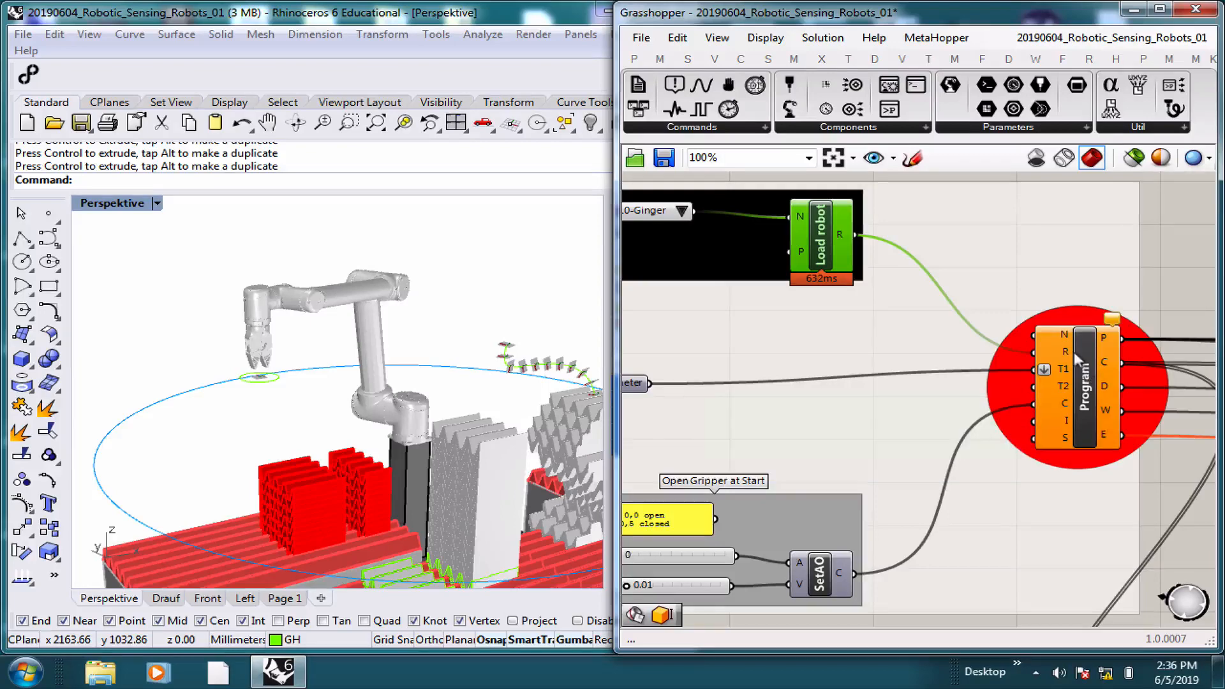
scroll(1060, 351, "up", 1)
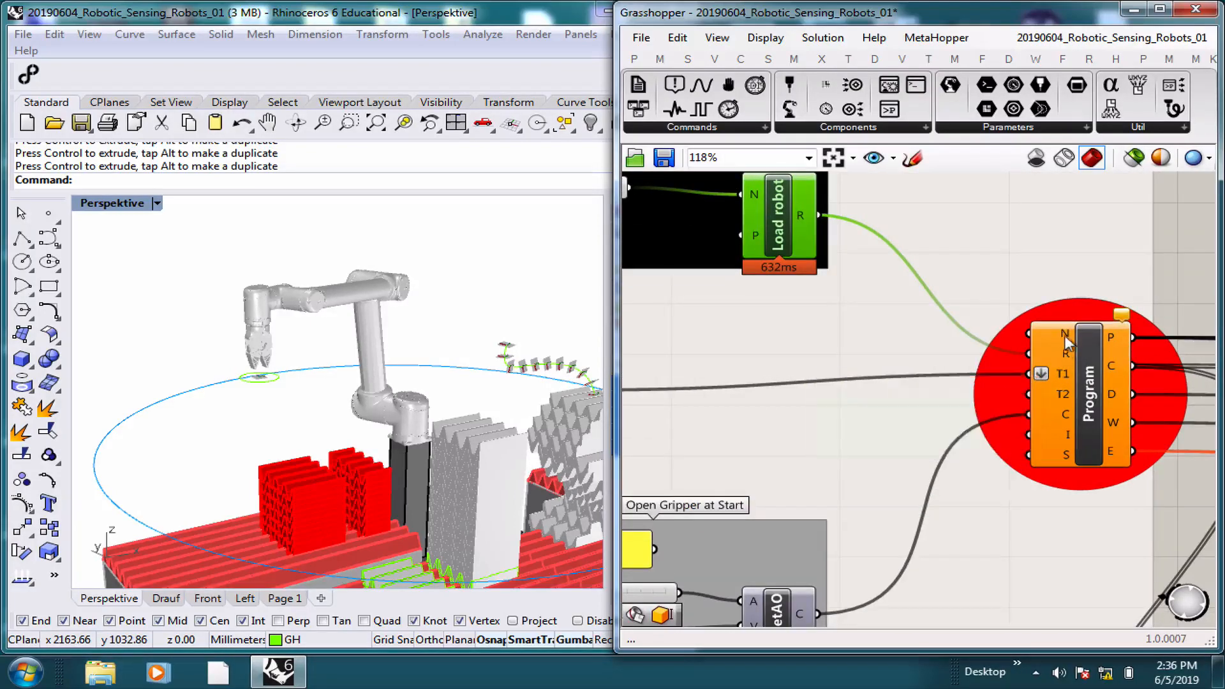
mouse_move(1068, 336)
mouse_move(1065, 381)
Trace the Target parameter back to the One Plane group and select its Curve parameter to examine the circle under the gripper.
scroll(985, 445, "down", 3)
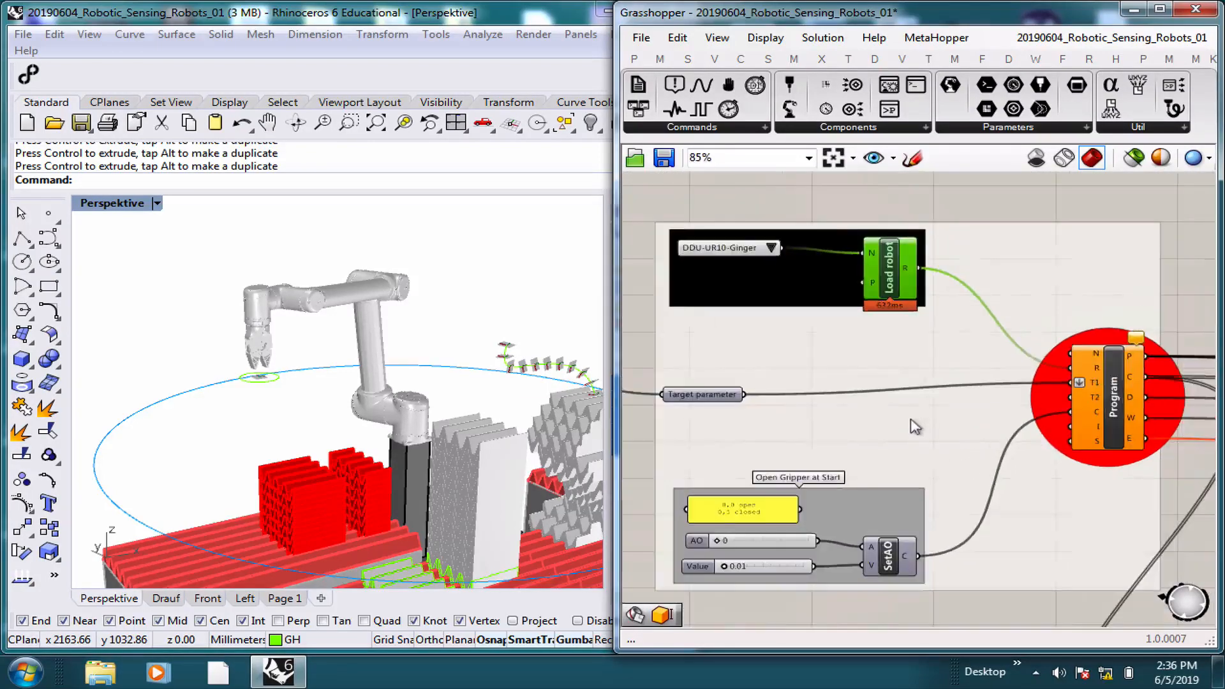
scroll(772, 389, "down", 3)
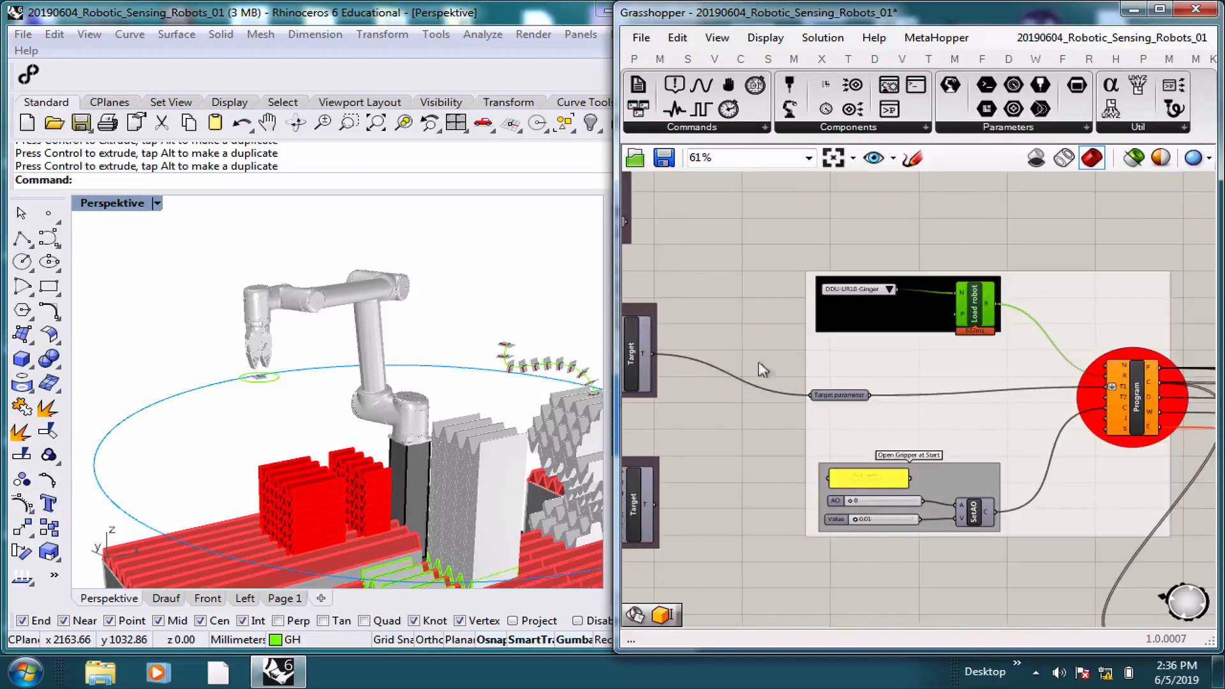
right_click_drag(758, 362, 890, 374)
right_click_drag(730, 343, 870, 342)
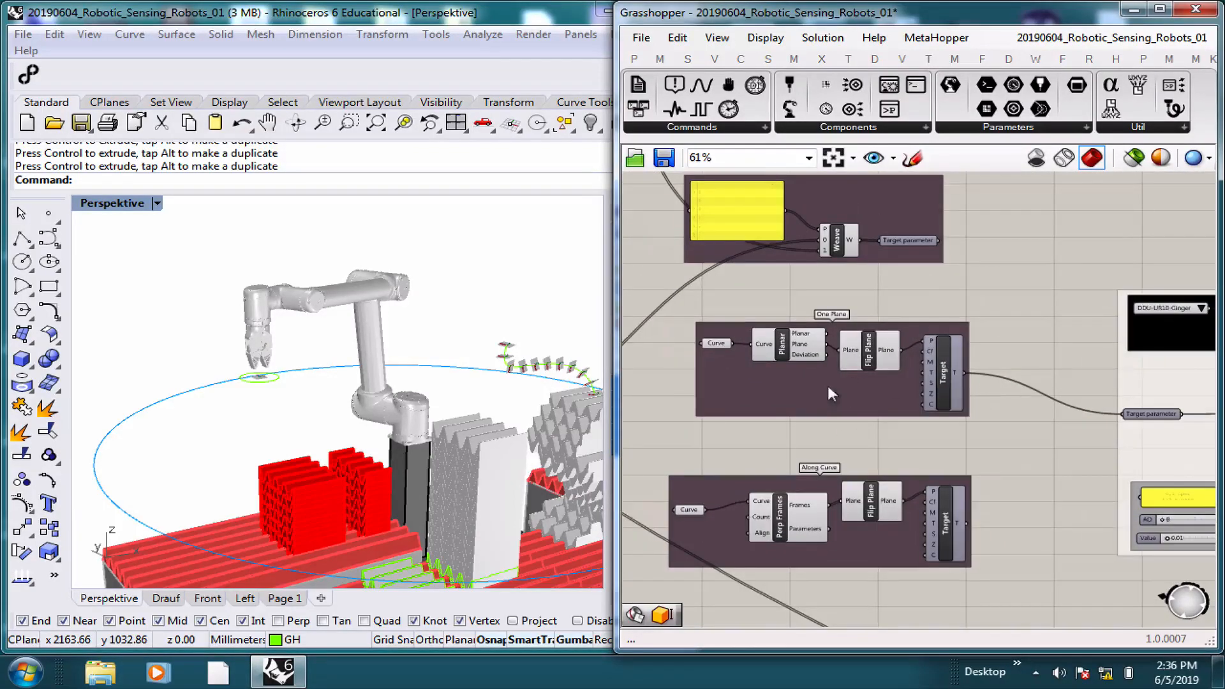
scroll(831, 394, "up", 3)
right_click_drag(918, 265, 1014, 340)
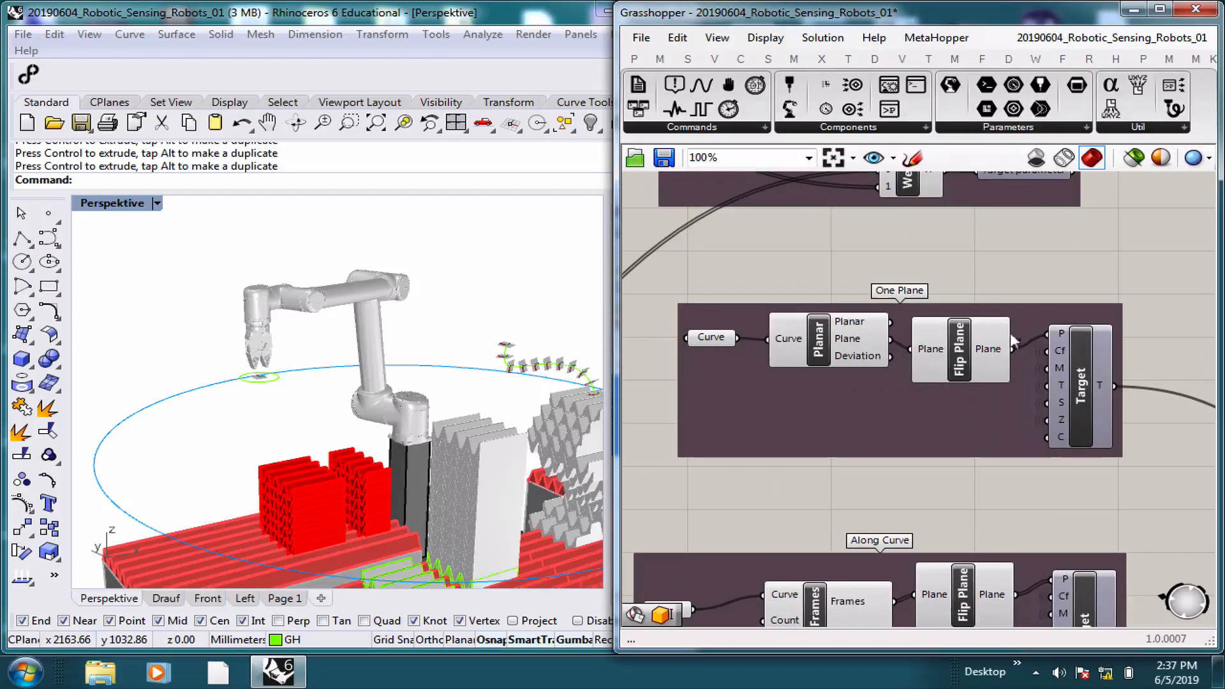
left_click(704, 341)
scroll(302, 368, "up", 4)
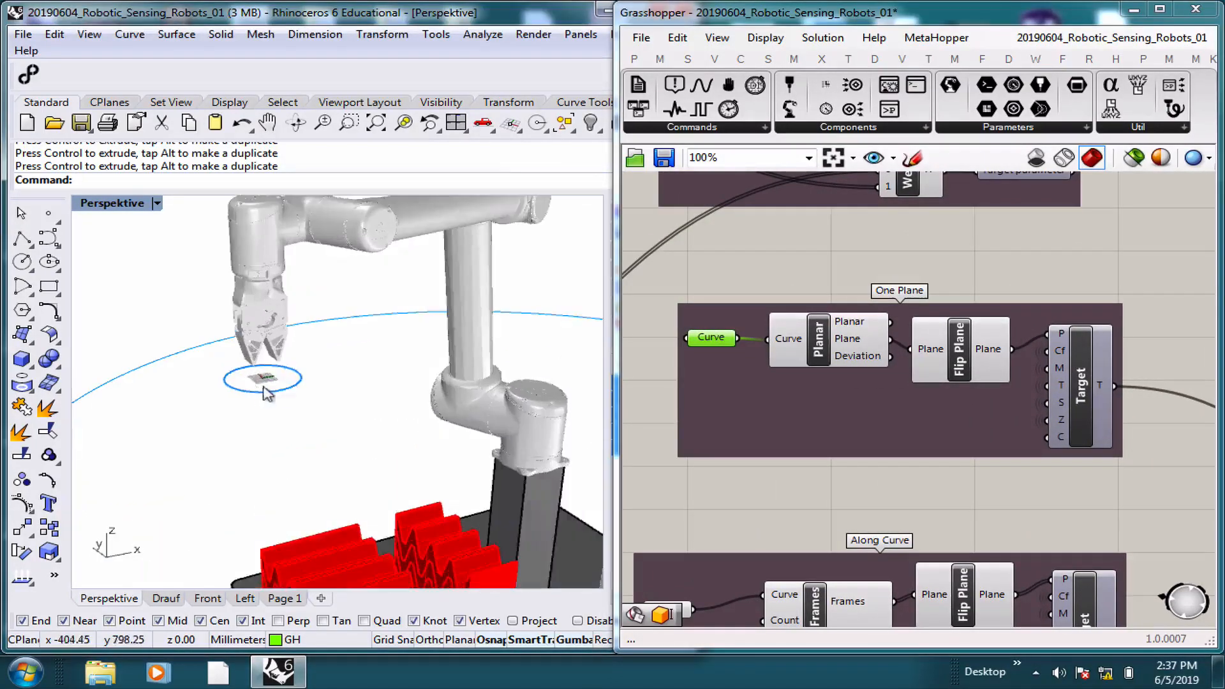
right_click_drag(302, 368, 279, 385)
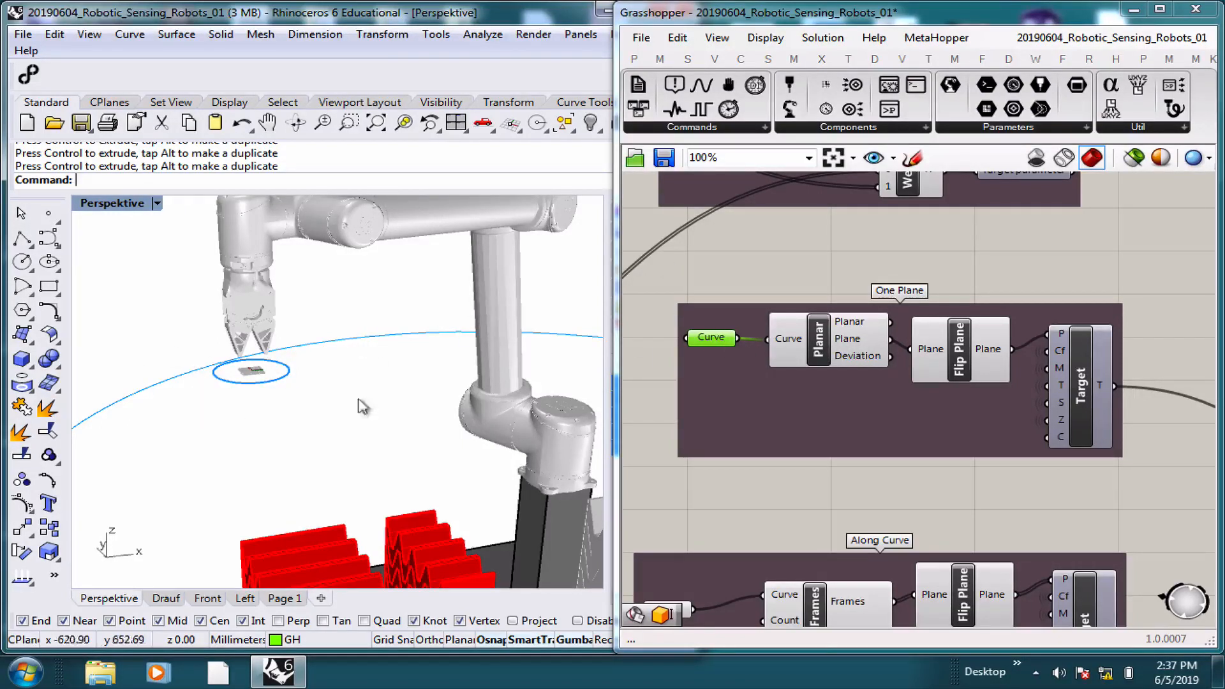
Connect the Plane output of the Planar component directly to the Target component's P input in the One Plane group, bypassing Flip Plane.
left_click(820, 348)
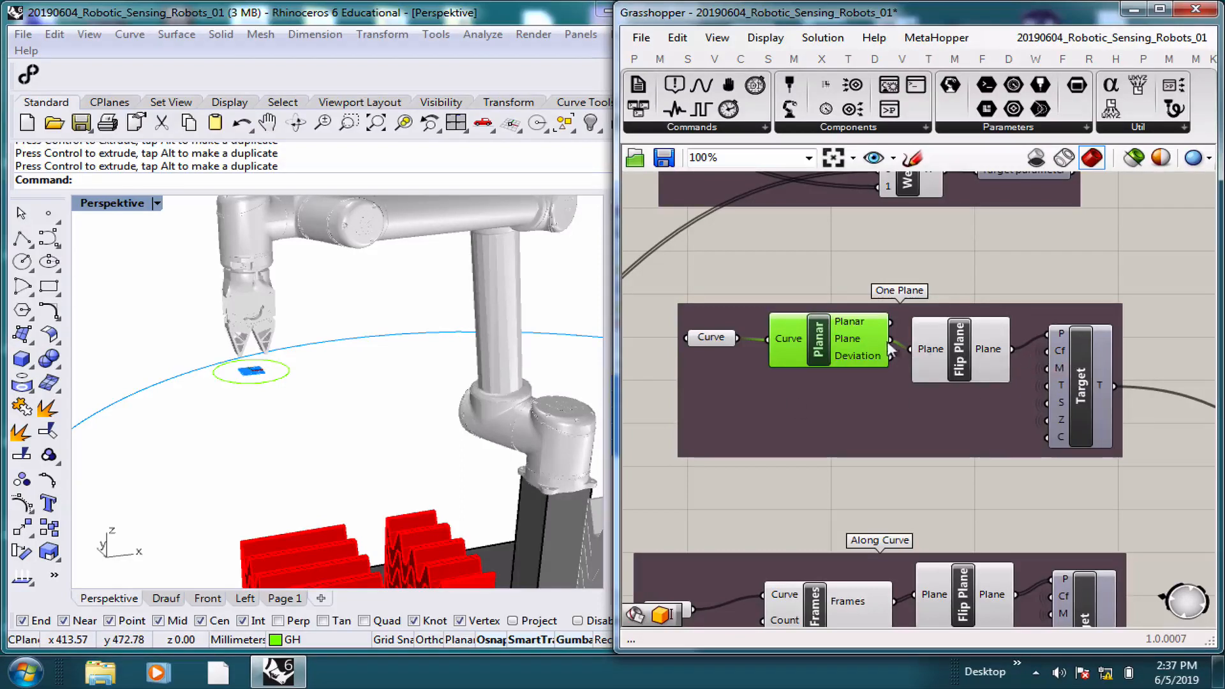
left_click_drag(890, 348, 1051, 333)
left_click_drag(1086, 375, 1070, 337)
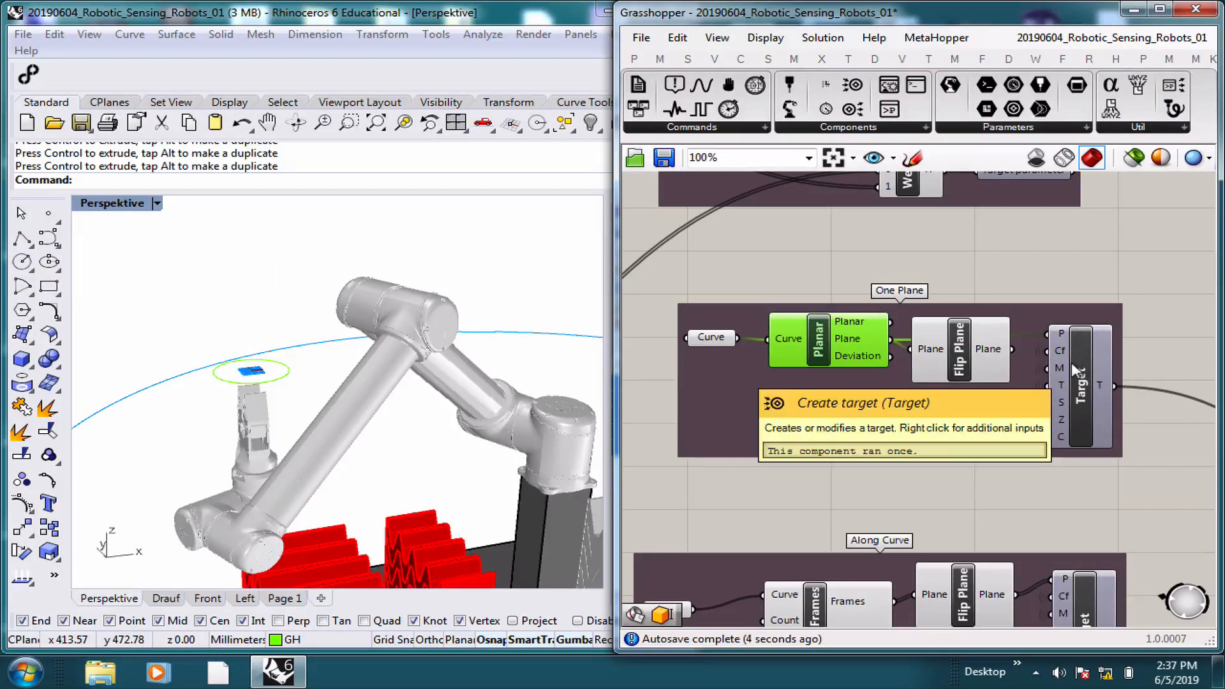
Look up Create target among the Robots components and inspect the P and Cf inputs of the One Plane Target component.
left_click(873, 131)
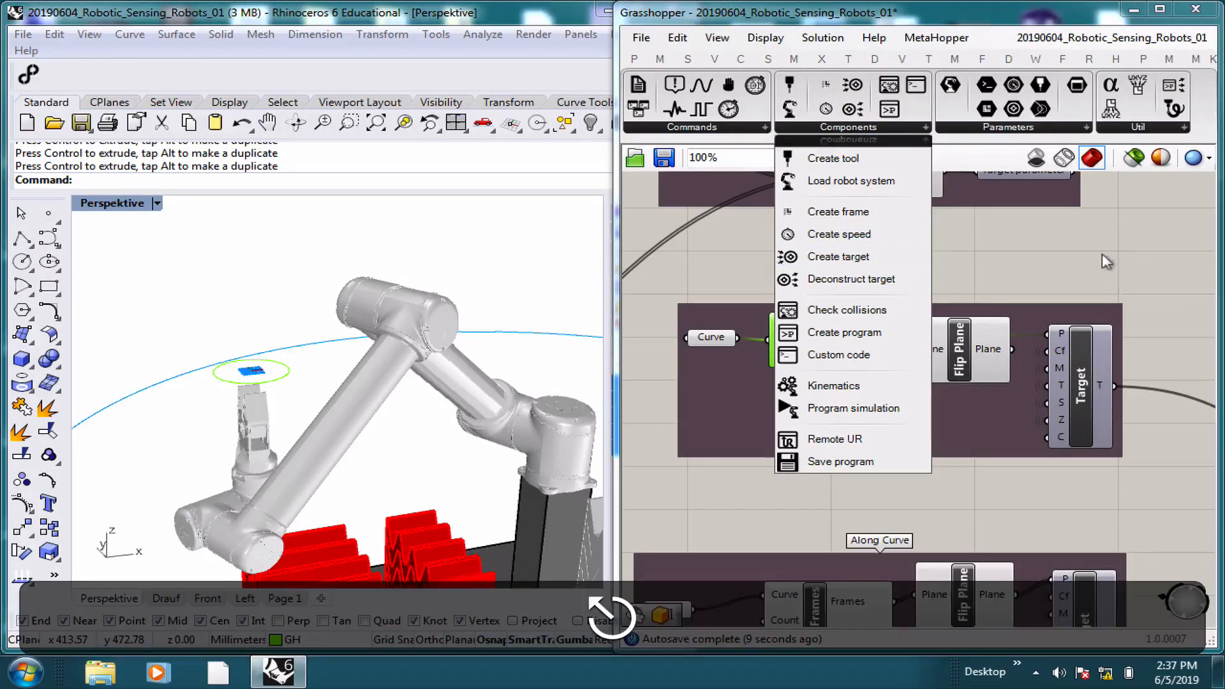
left_click(1101, 254)
mouse_move(1061, 336)
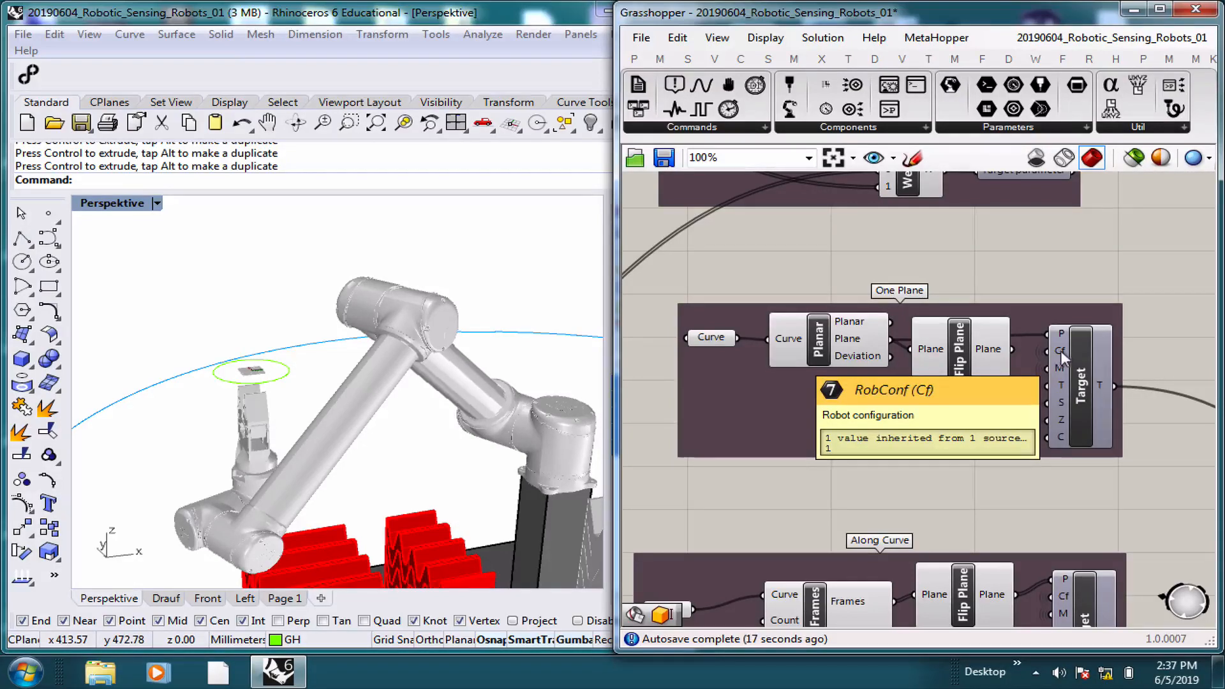
Select the One Plane Target component and trace its hidden input wires back to the Geschwindigkeit group.
left_click(1084, 363)
scroll(1078, 362, "down", 2)
scroll(1078, 369, "down", 2)
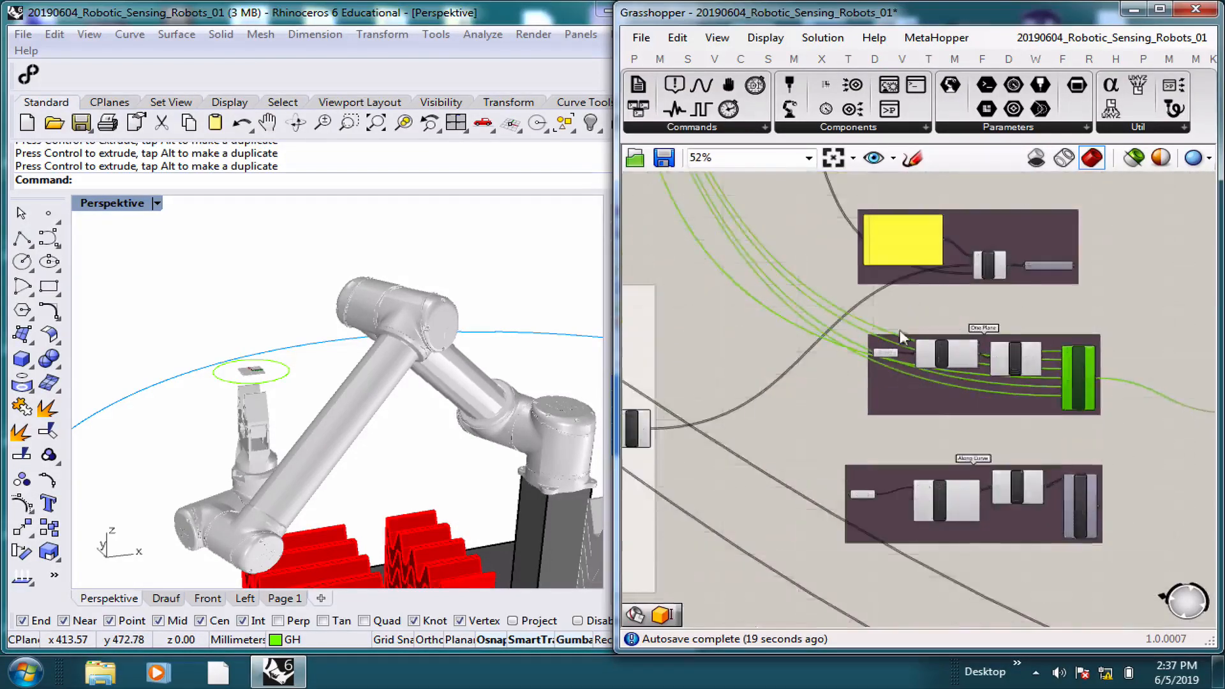
scroll(901, 334, "down", 3)
right_click_drag(877, 281, 915, 411)
right_click_drag(820, 288, 906, 519)
right_click_drag(702, 300, 835, 431)
scroll(835, 435, "up", 4)
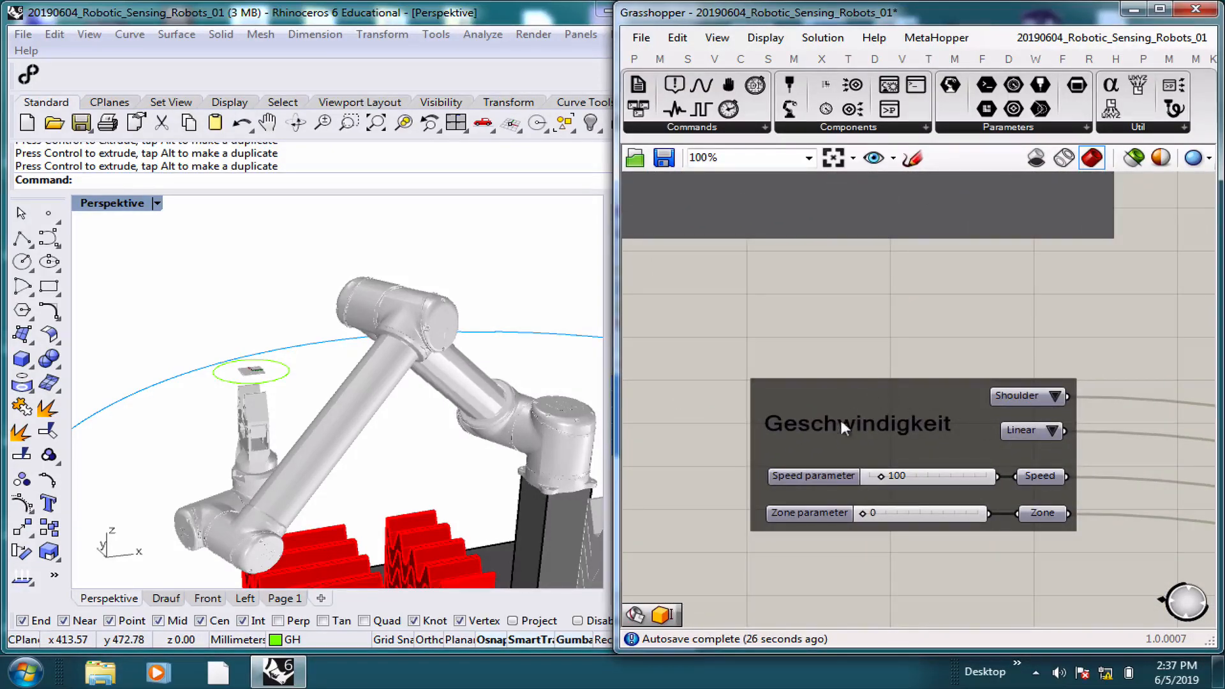
Try the Elbow and Wrist robot configurations in the Geschwindigkeit group, and return the configuration to Shoulder.
left_click(1053, 396)
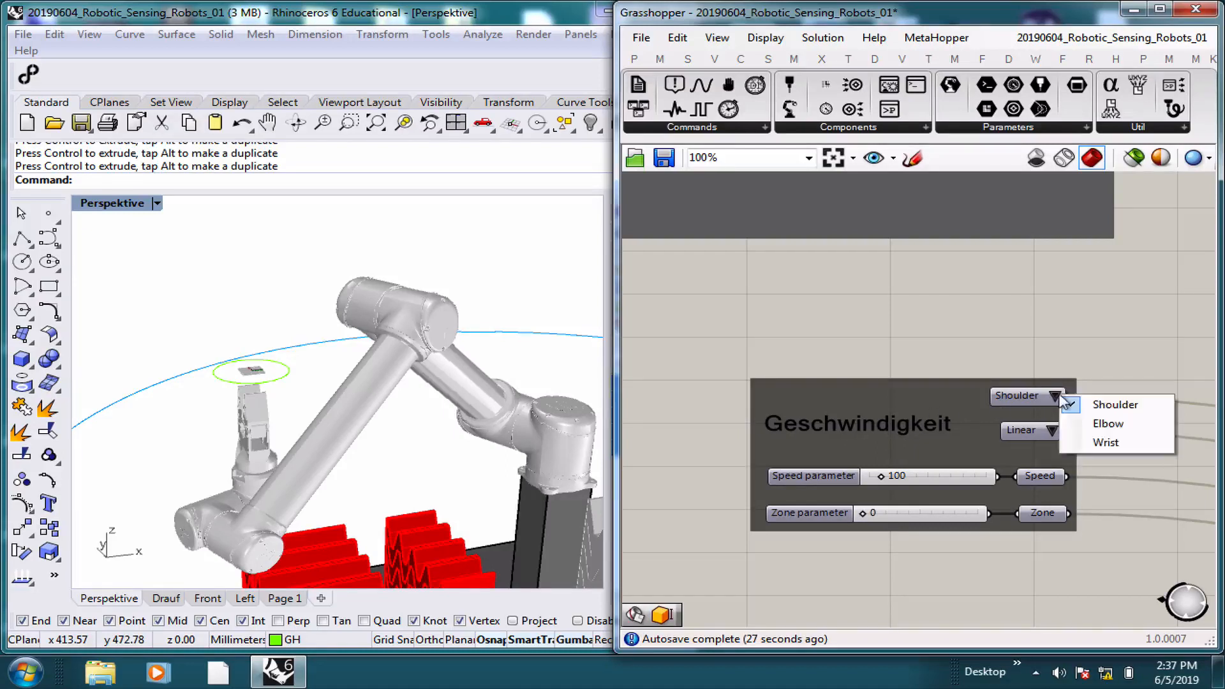
left_click(1102, 422)
left_click(1055, 397)
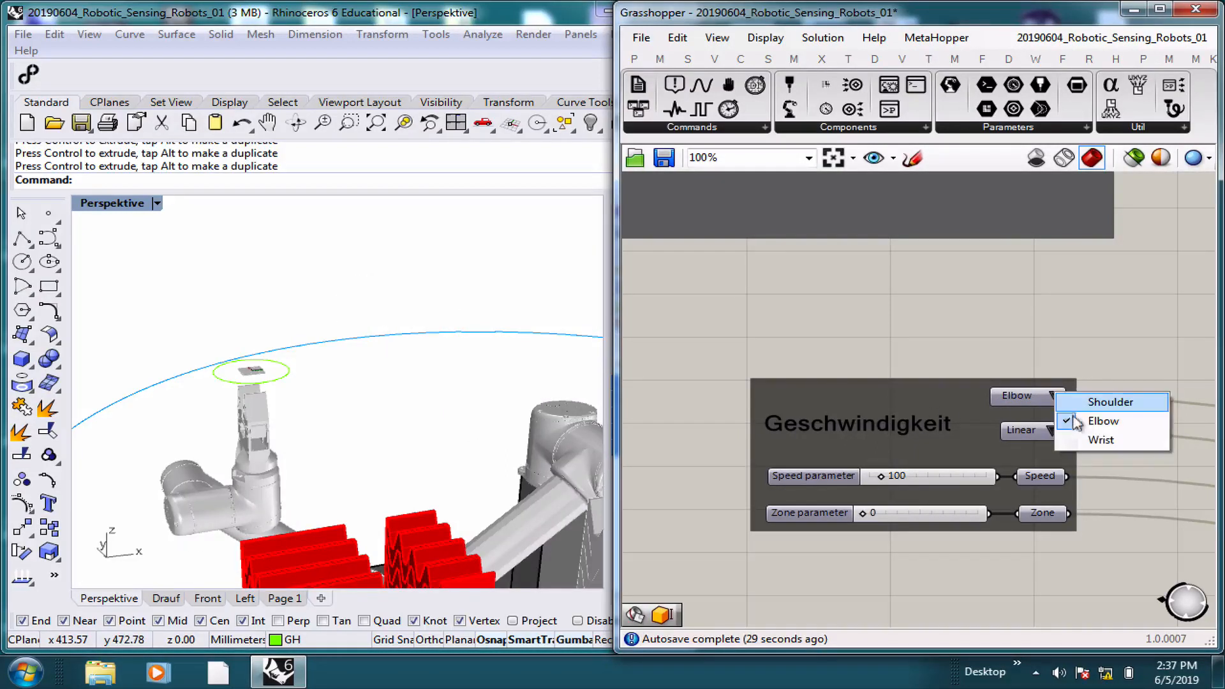
left_click(1101, 439)
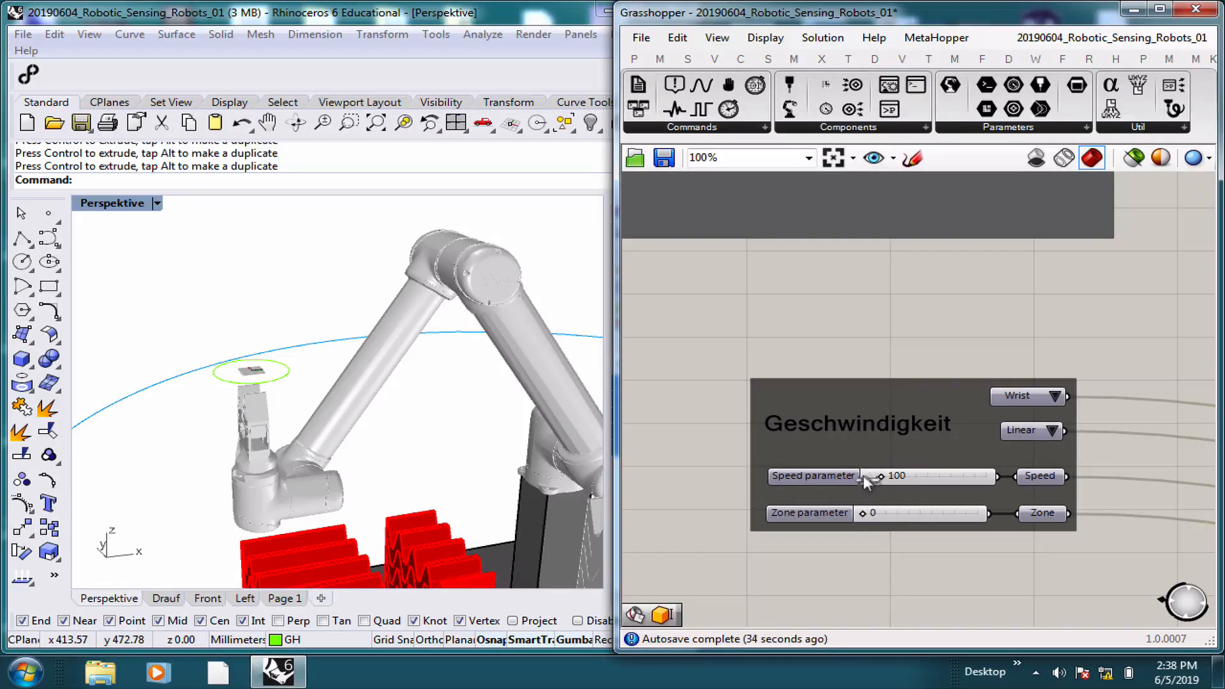
left_click(1066, 399)
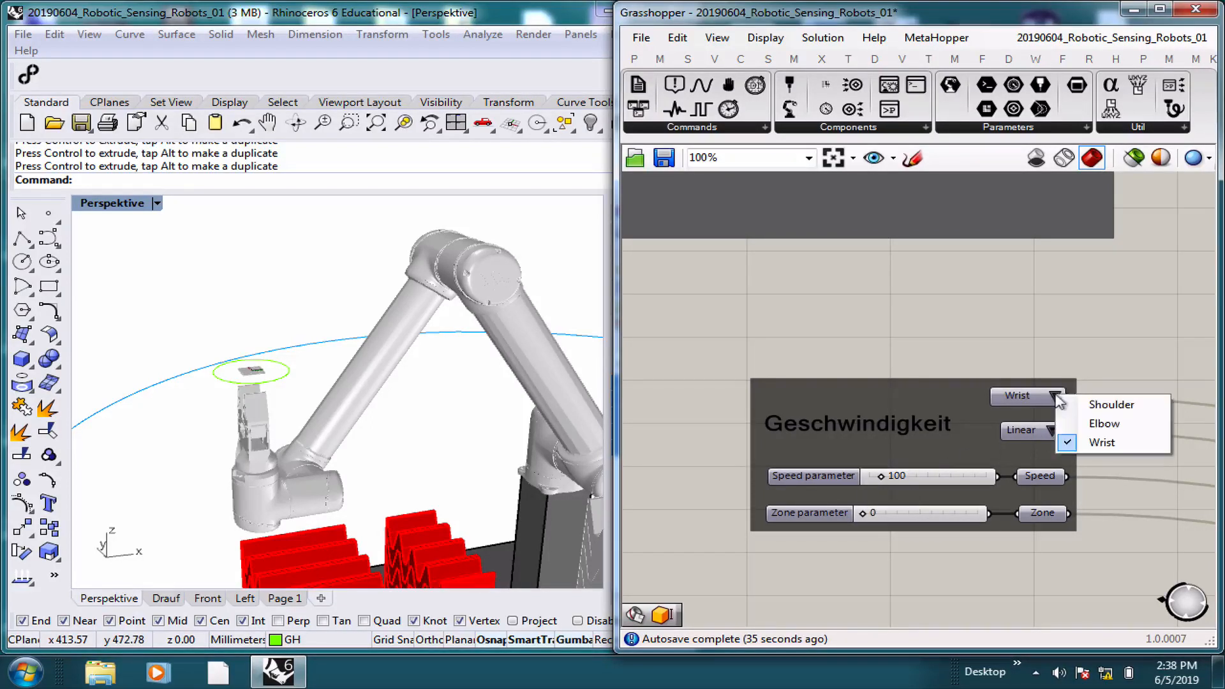
left_click(1096, 405)
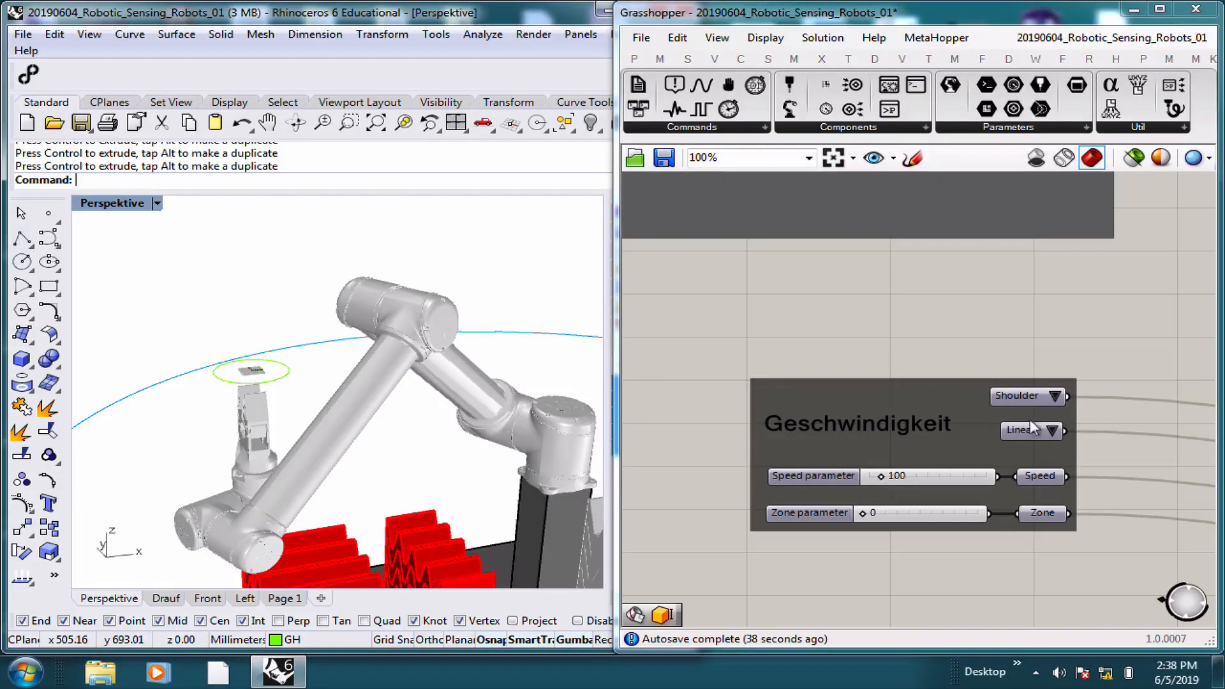
Review the Joint and Linear motion options in the Geschwindigkeit group, keeping Linear selected.
left_click(1052, 432)
left_click(1005, 339)
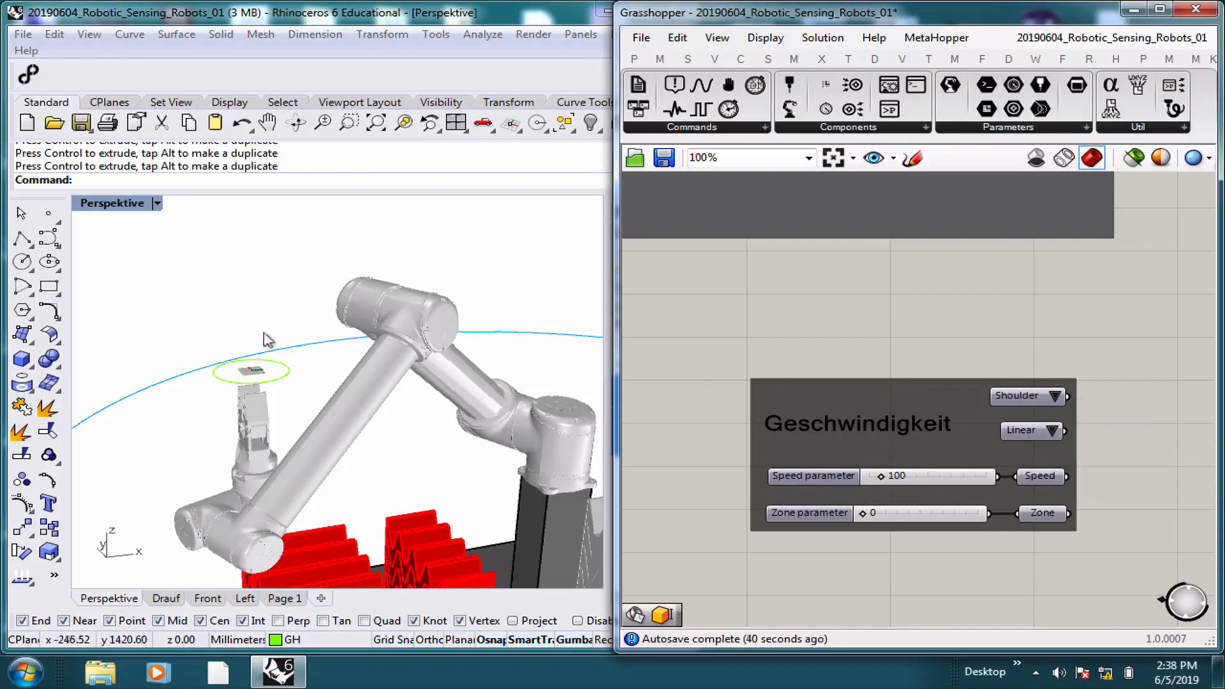
left_click(1052, 432)
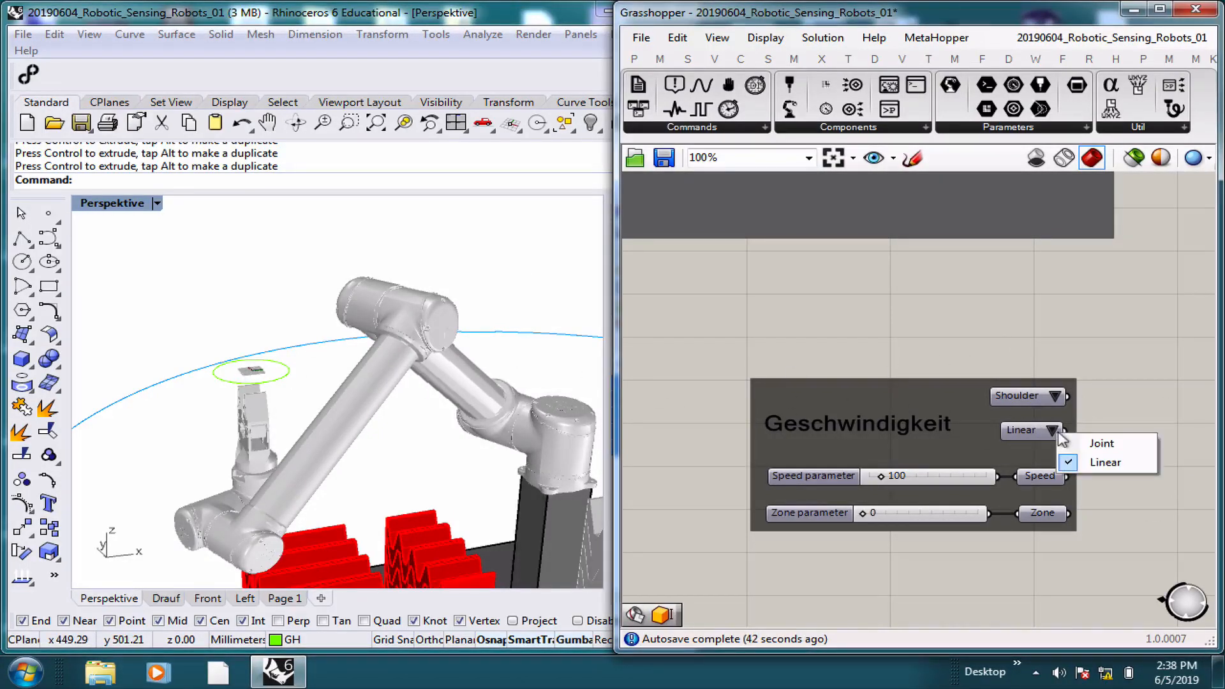
left_click(1006, 308)
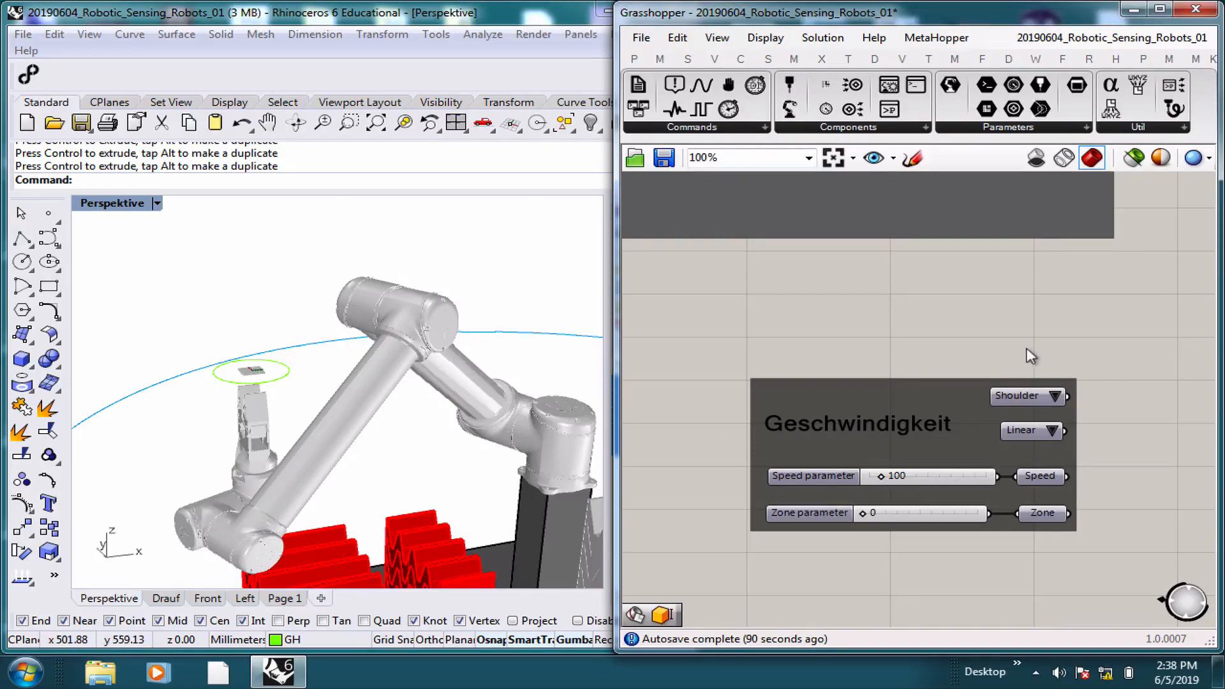
Connect the Flip Plane output to the P input of the Target component in the One Plane group.
right_click_drag(1024, 347, 929, 325)
scroll(1062, 418, "down", 4)
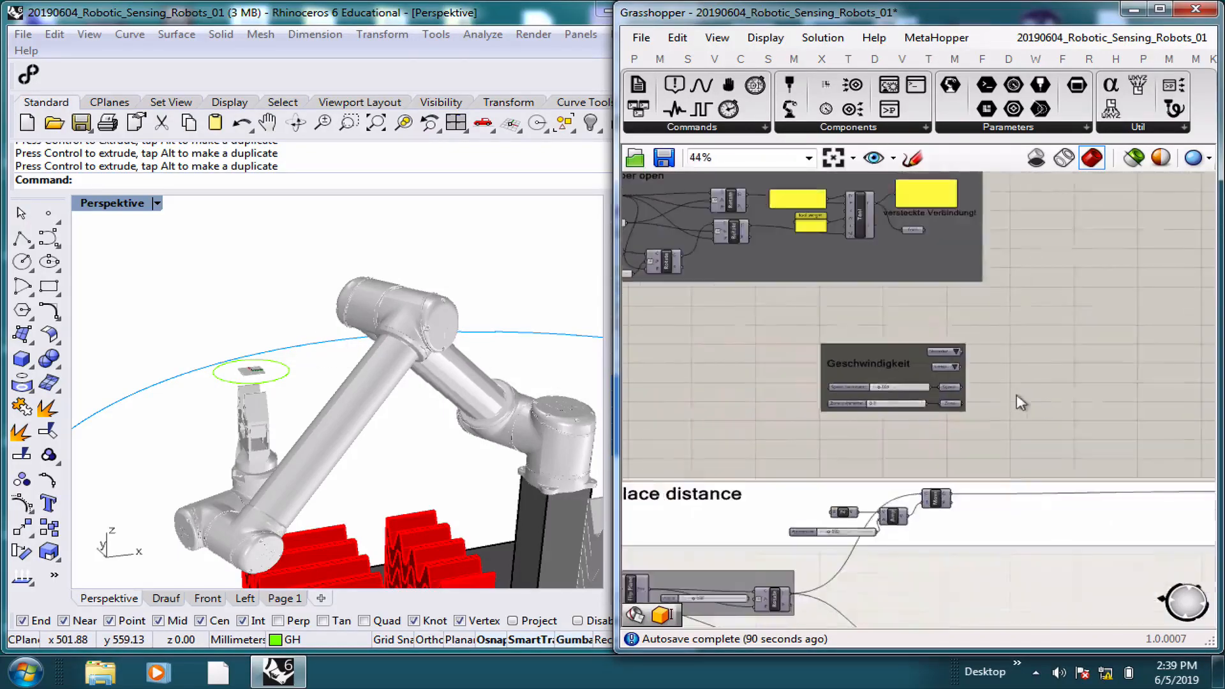
right_click_drag(1095, 514, 801, 331)
right_click_drag(1135, 574, 884, 384)
right_click_drag(909, 551, 805, 429)
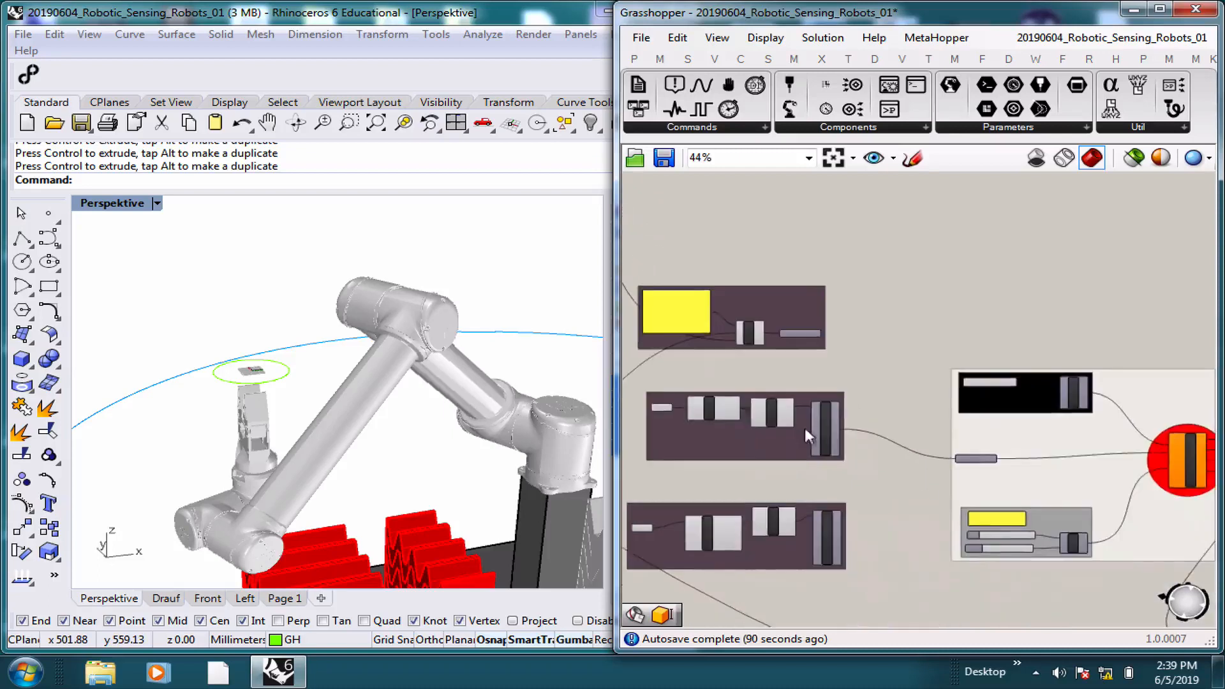
scroll(780, 425, "up", 4)
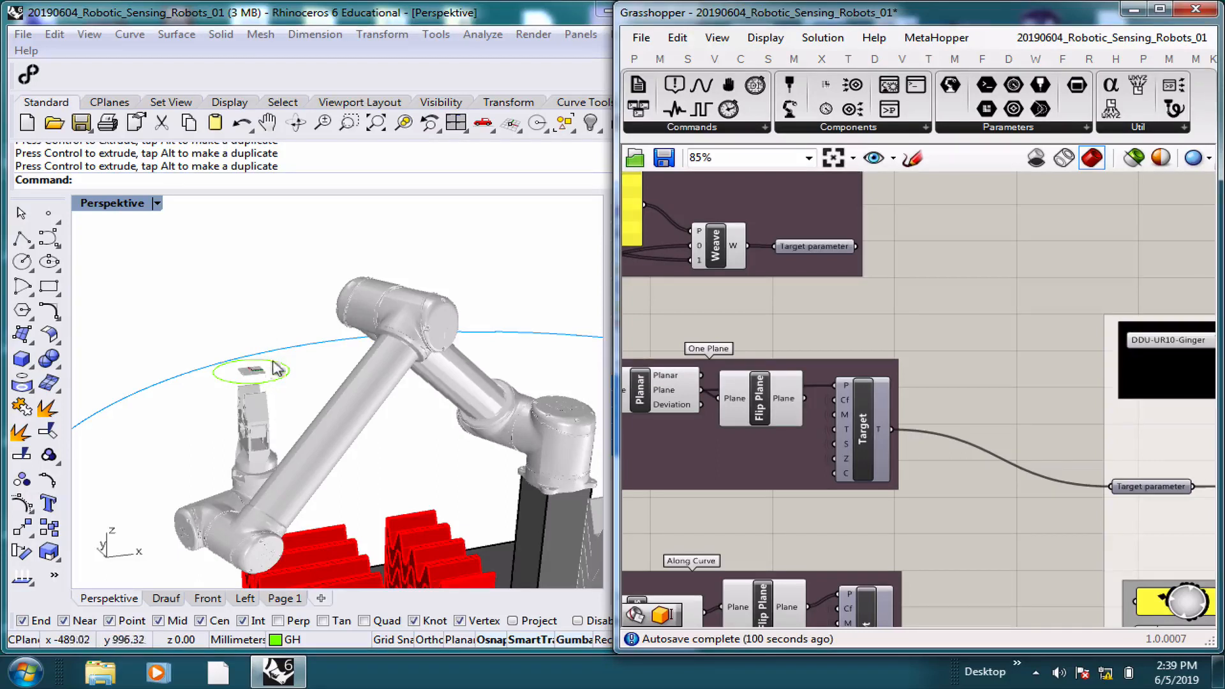
left_click(782, 403)
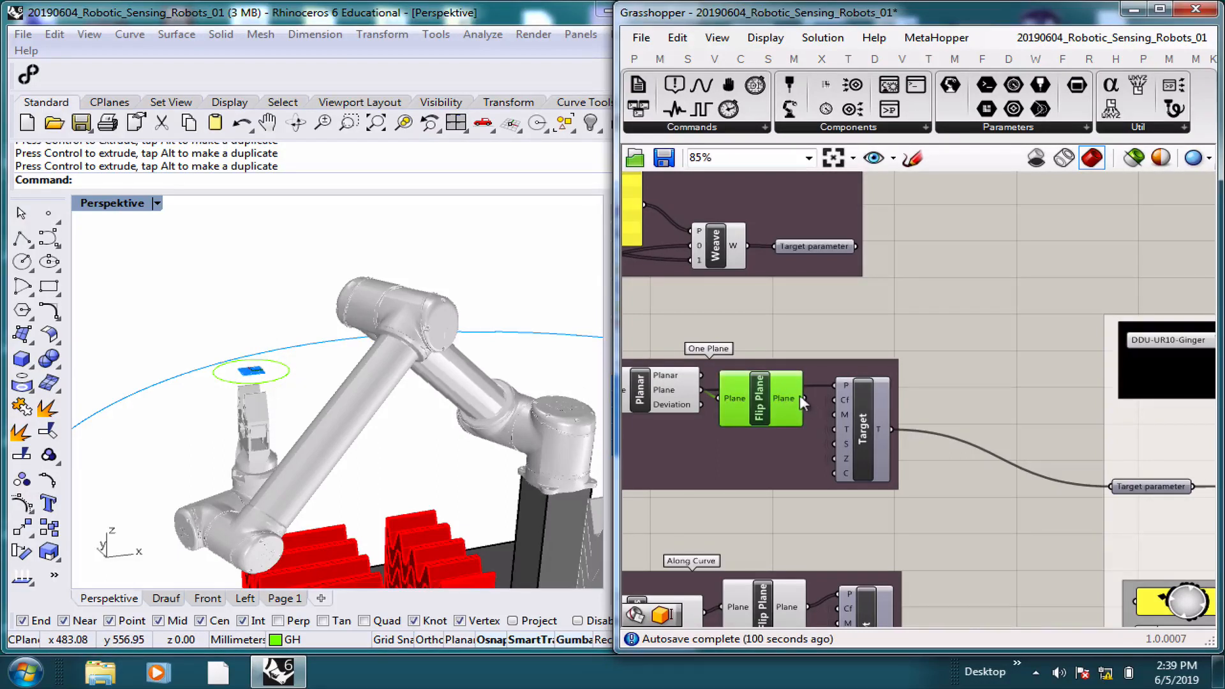
left_click_drag(805, 399, 835, 385, "shift")
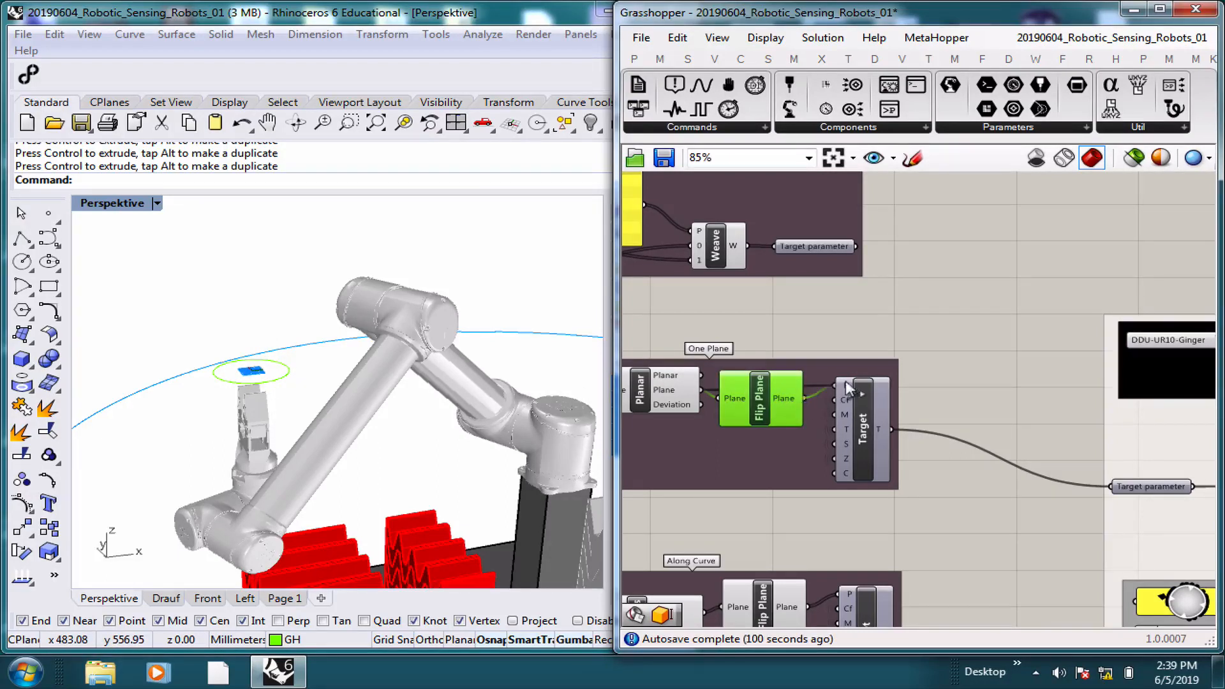
Look up where the Flip Plane and Target components of the One Plane group sit in the component palette.
left_click(767, 394, "ctrl")
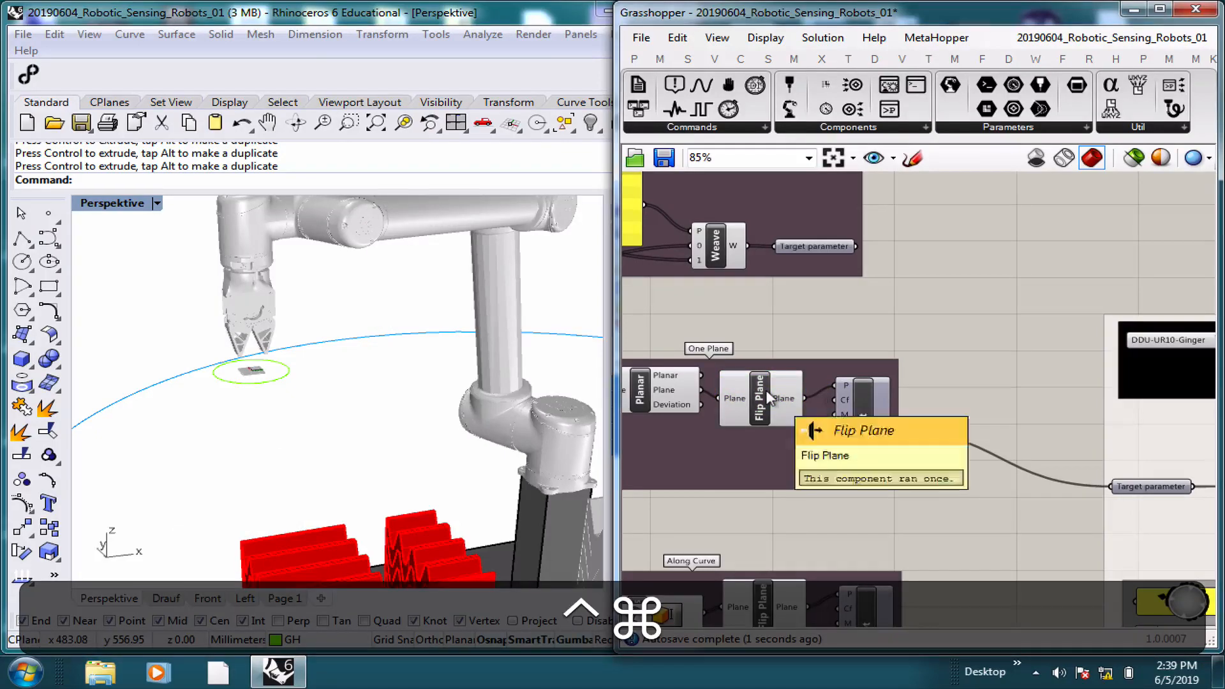
left_click(768, 394, "ctrl+alt")
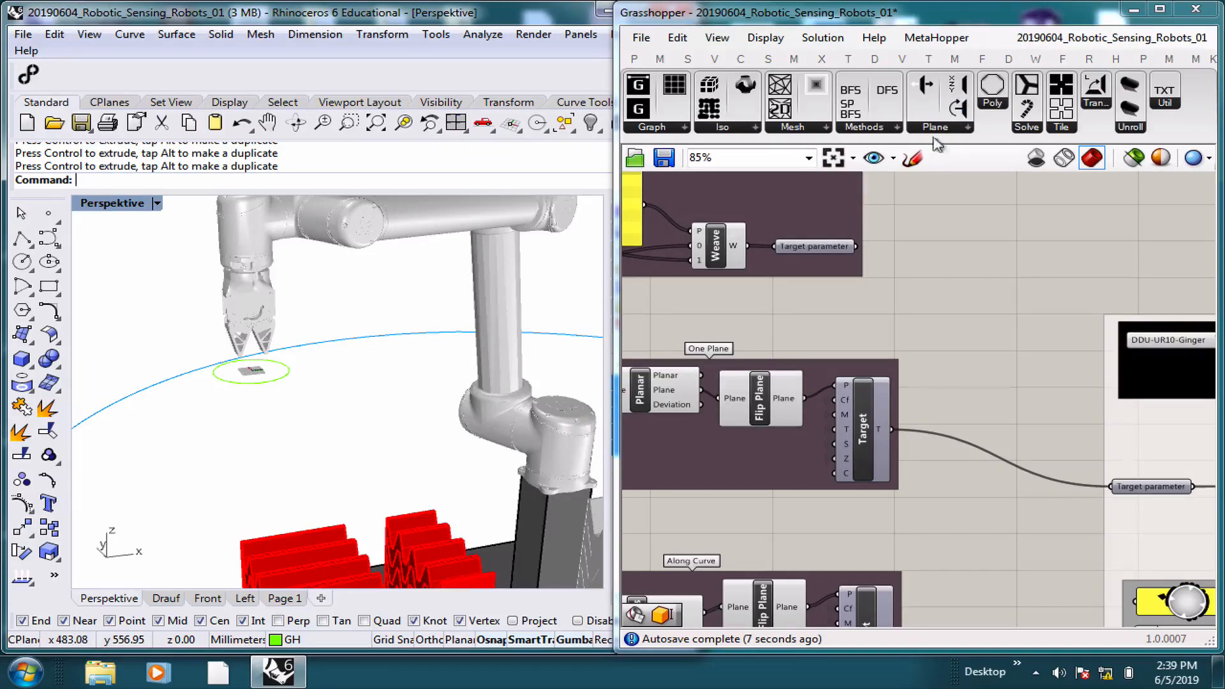
left_click(858, 414, "ctrl+alt")
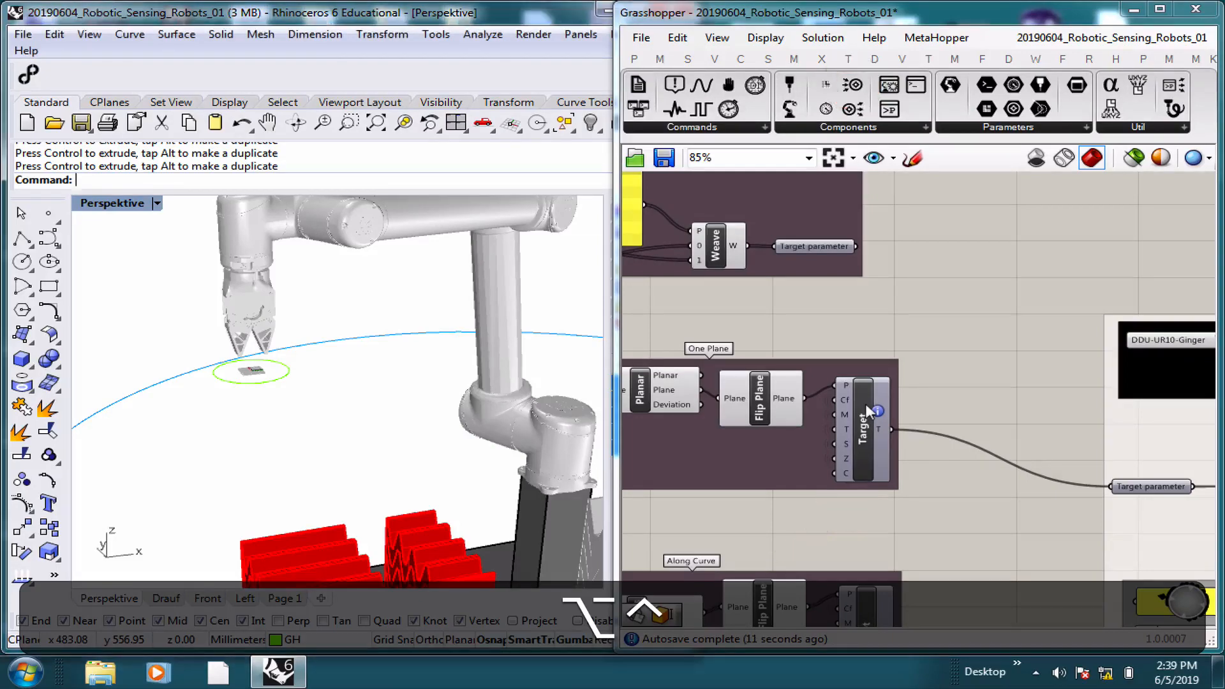
Highlight the Flip Plane component, then move the target circle along the x and z axes and tilt it.
right_click_drag(733, 377, 843, 359)
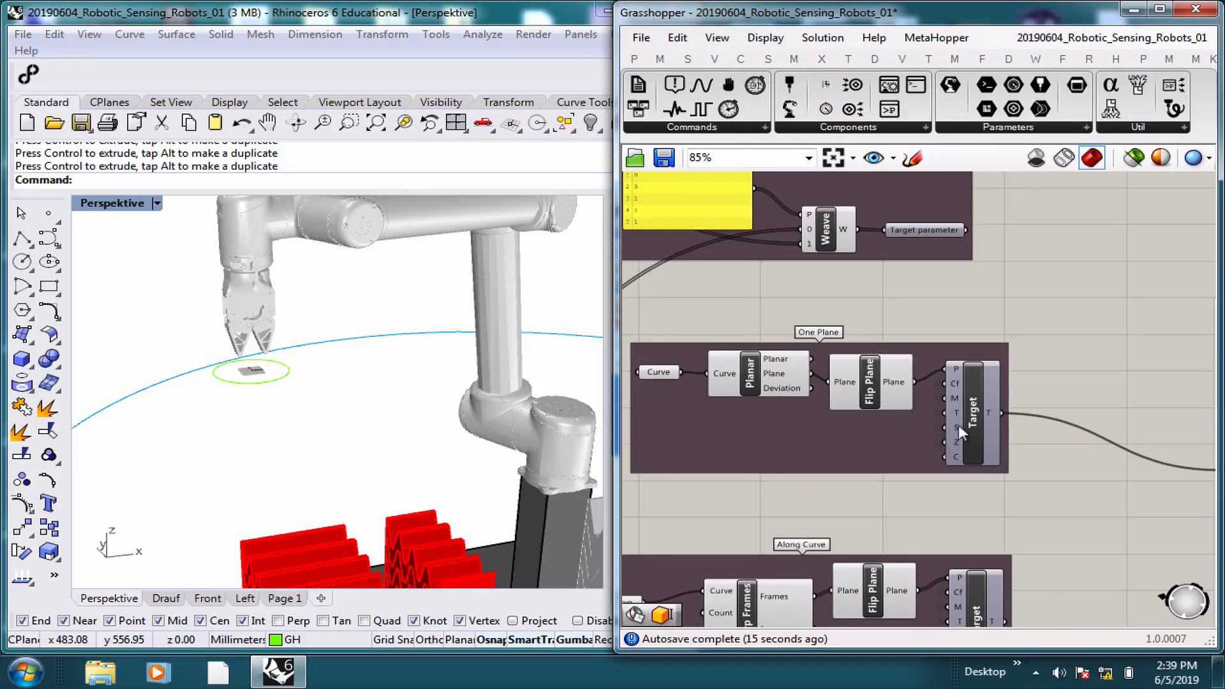
left_click(888, 377)
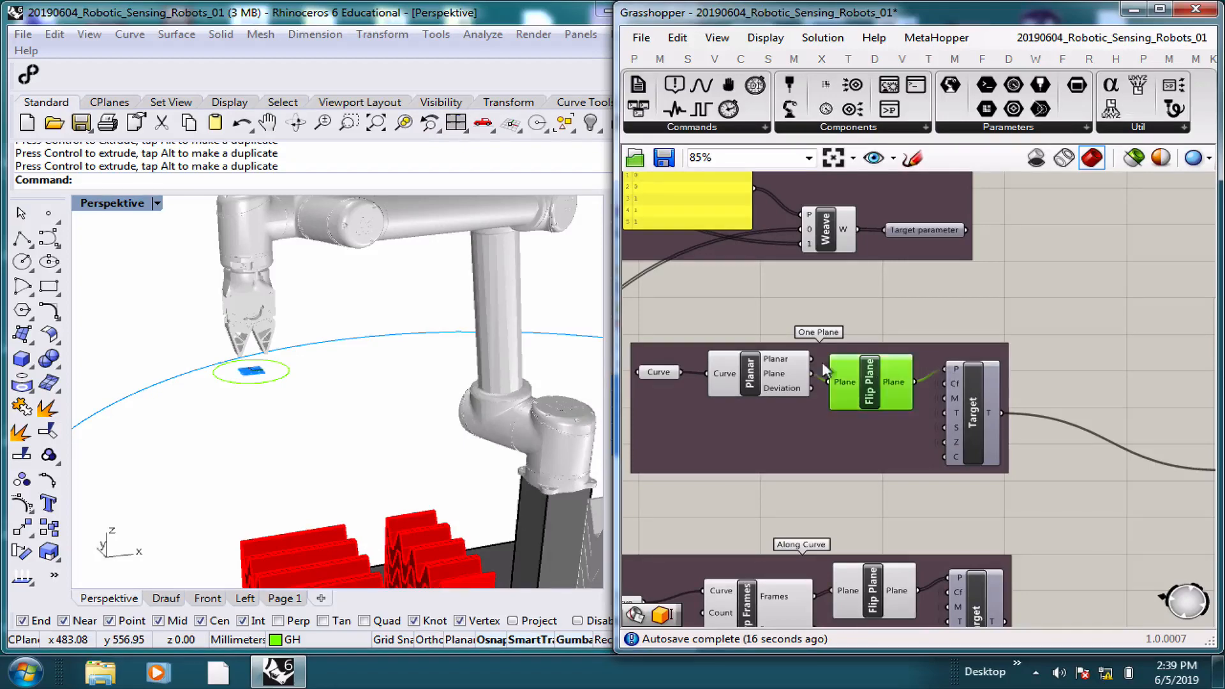
left_click(288, 369)
left_click_drag(322, 364, 383, 356)
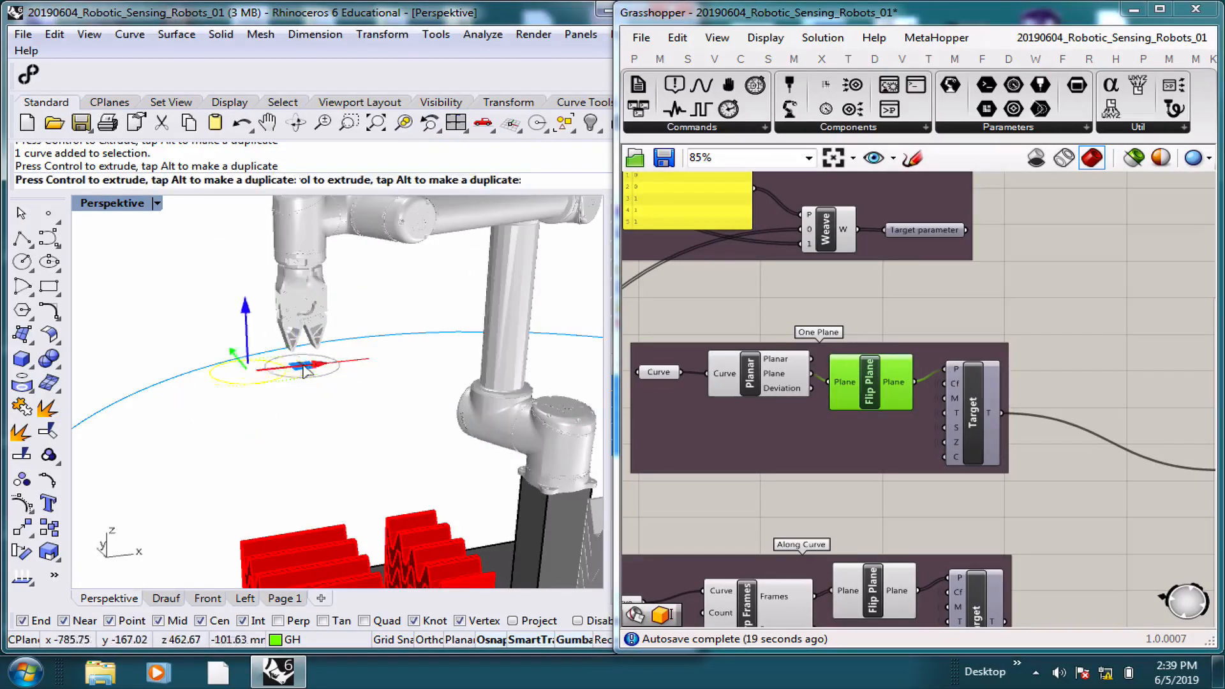
left_click_drag(306, 364, 249, 281)
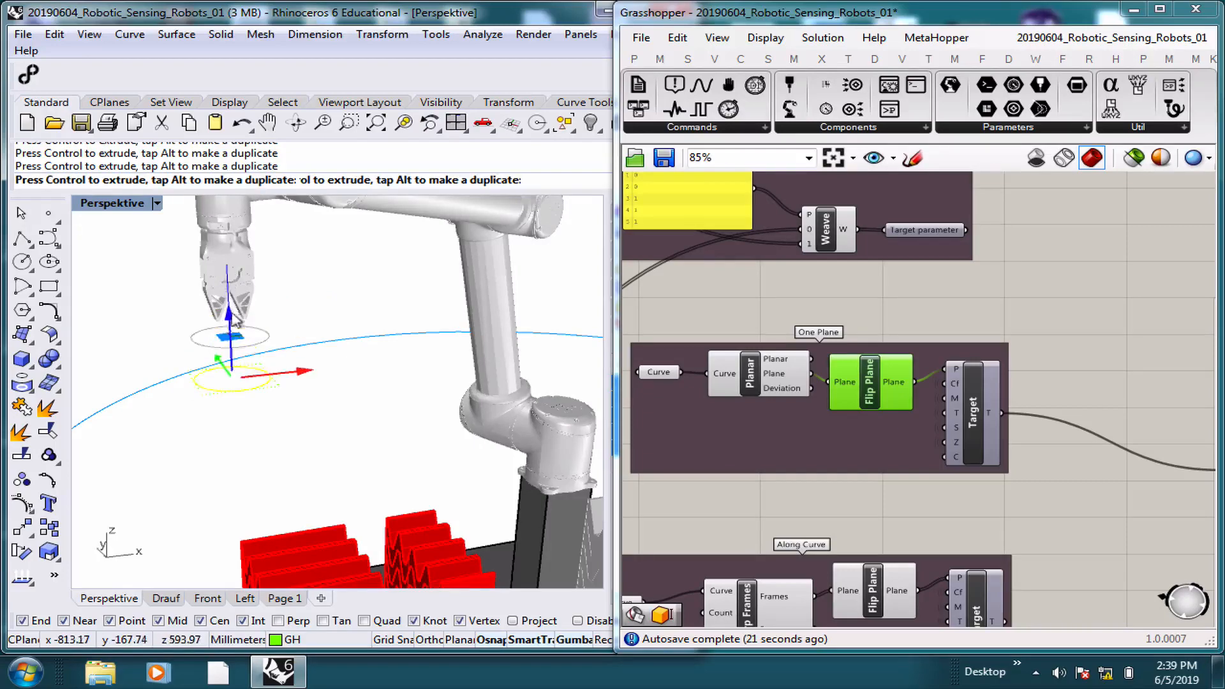
right_click_drag(274, 358, 342, 365)
left_click_drag(308, 417, 284, 390)
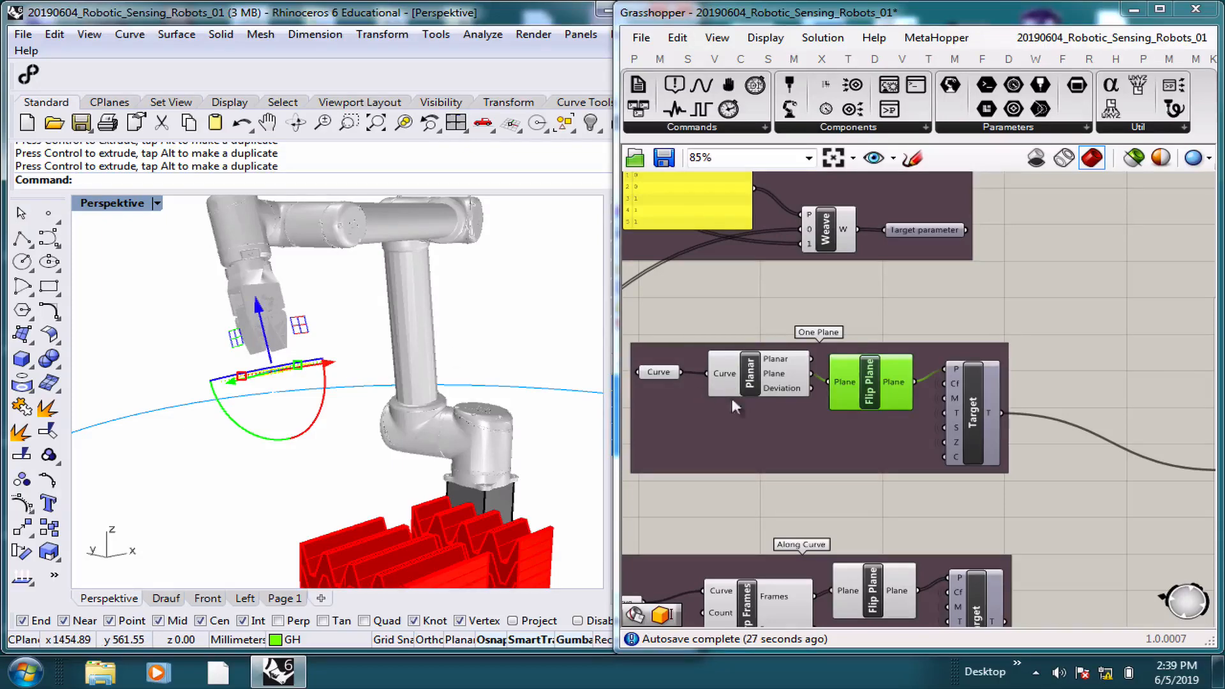
Add an XY Plane component above the One Plane group, connect Flip Plane to its Origin and inspect its plane at the circle.
scroll(948, 350, "down", 2)
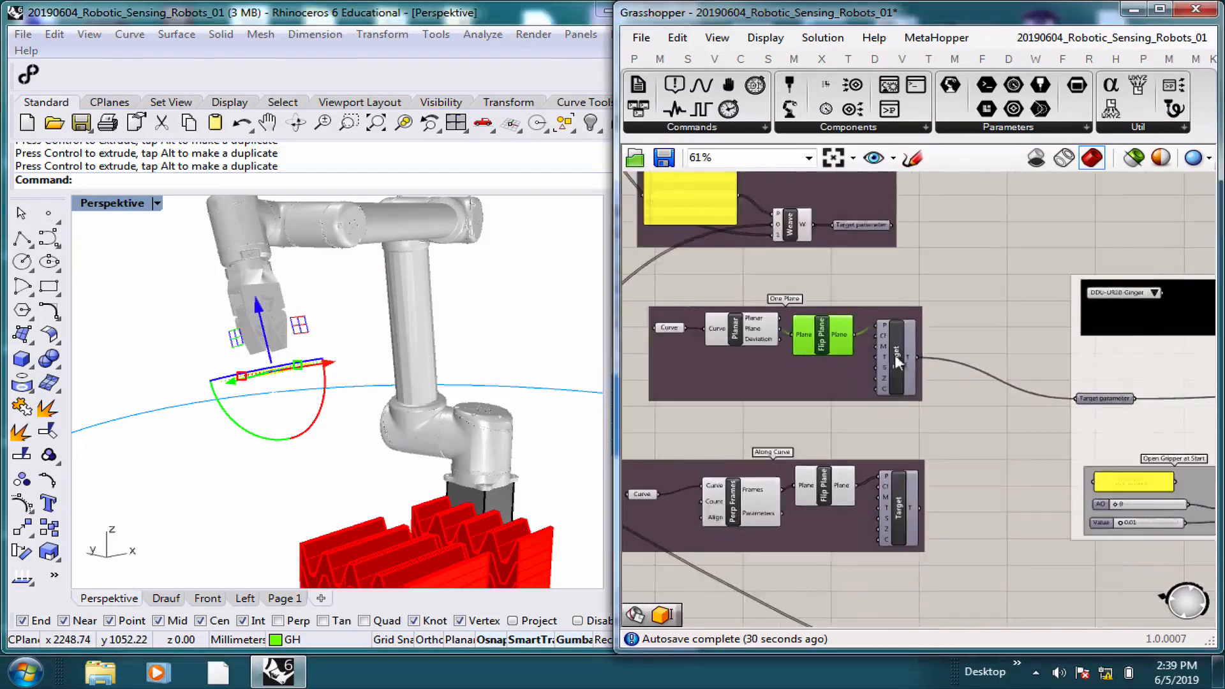
scroll(948, 350, "up", 2)
double_click(807, 245)
type("xy")
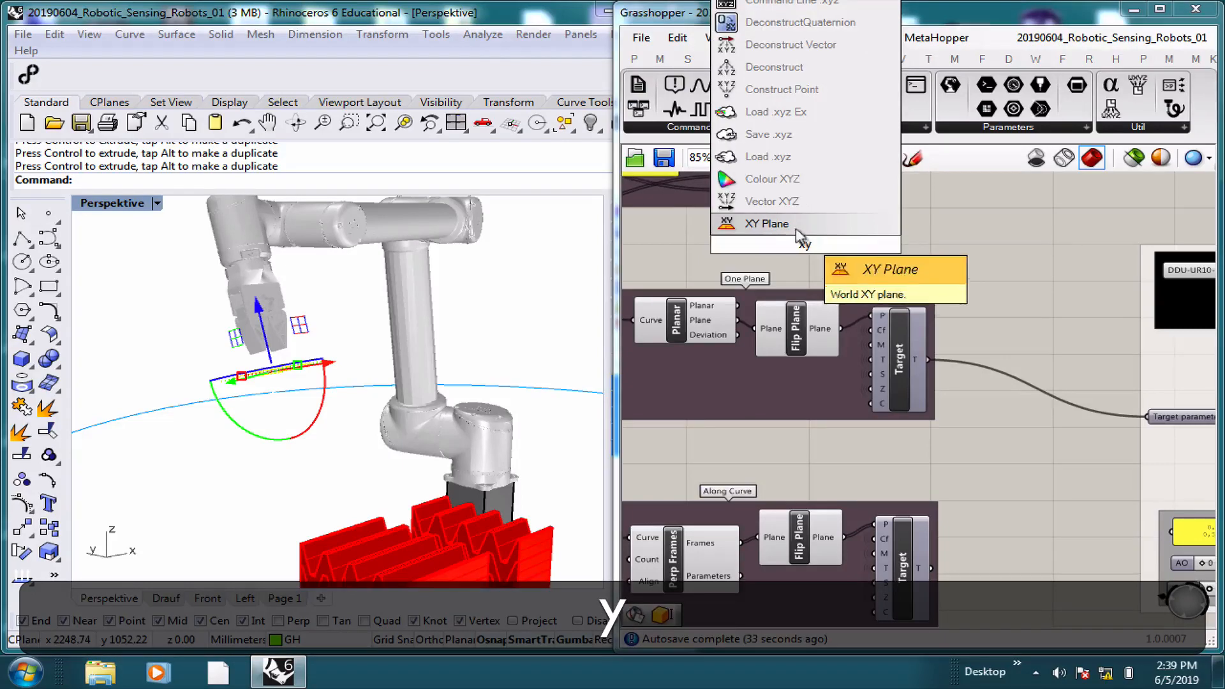
left_click(797, 236)
left_click_drag(841, 328, 769, 243)
left_click(805, 245)
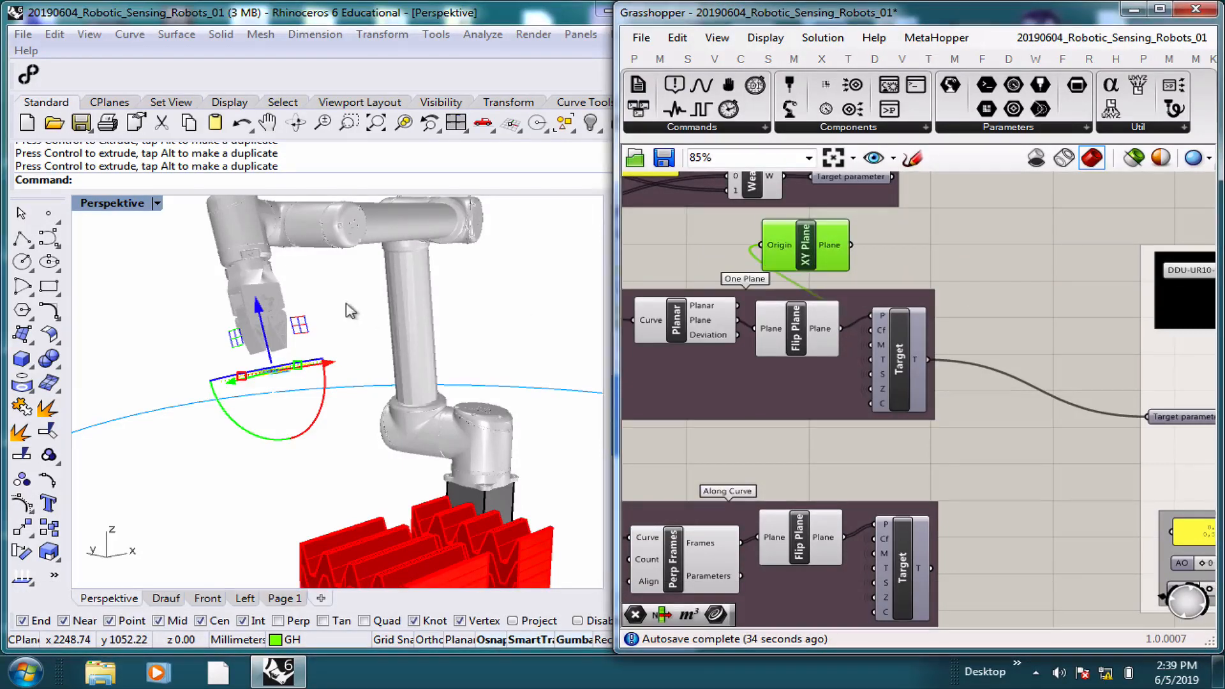
right_click_drag(358, 357, 319, 358)
scroll(274, 401, "up", 5)
scroll(280, 390, "down", 2)
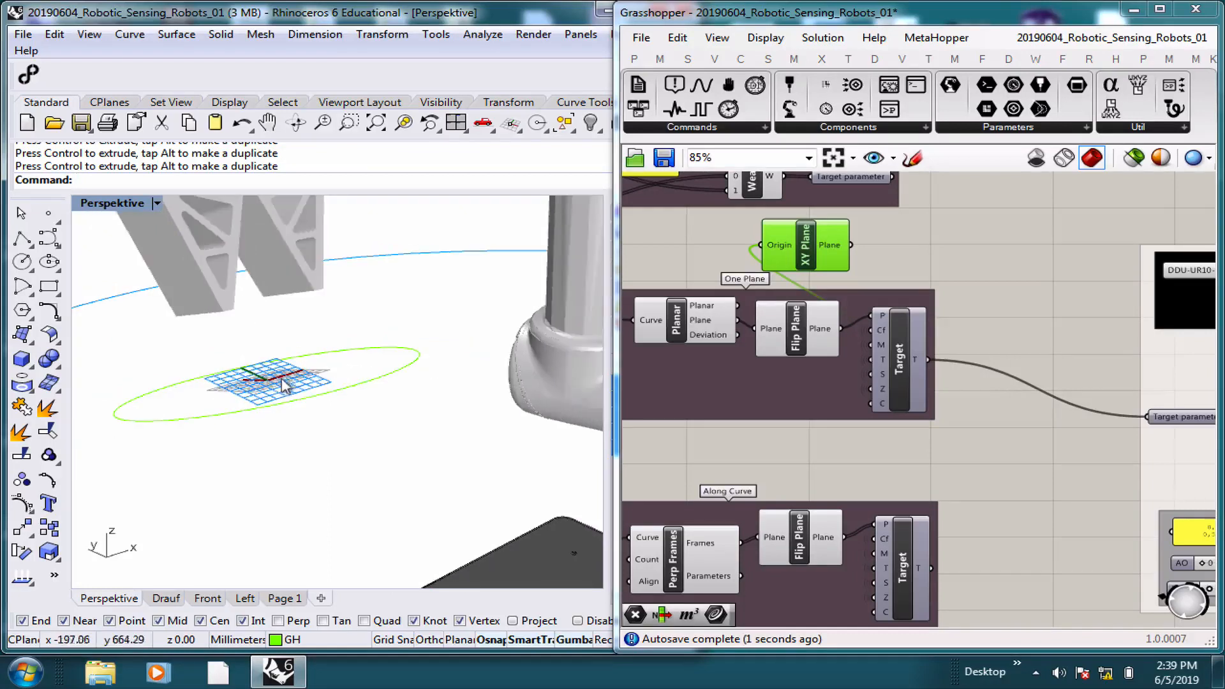
Try XY Plane directly on the Target's P input, then route it through Flip Plane into P instead.
left_click_drag(850, 245, 877, 345)
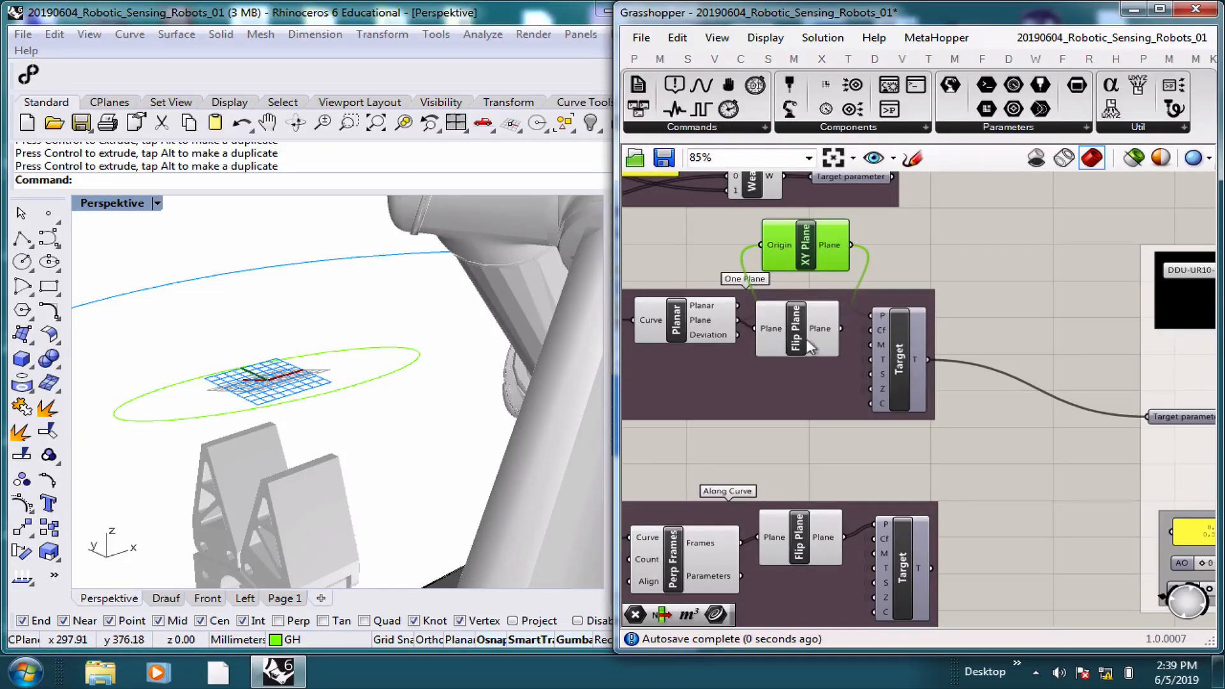
left_click_drag(841, 329, 876, 316)
left_click_drag(797, 334, 805, 352)
left_click_drag(850, 245, 765, 341)
Tilt the target circle to test how the gripper orients while XY Plane drives the target.
scroll(305, 360, "down", 10)
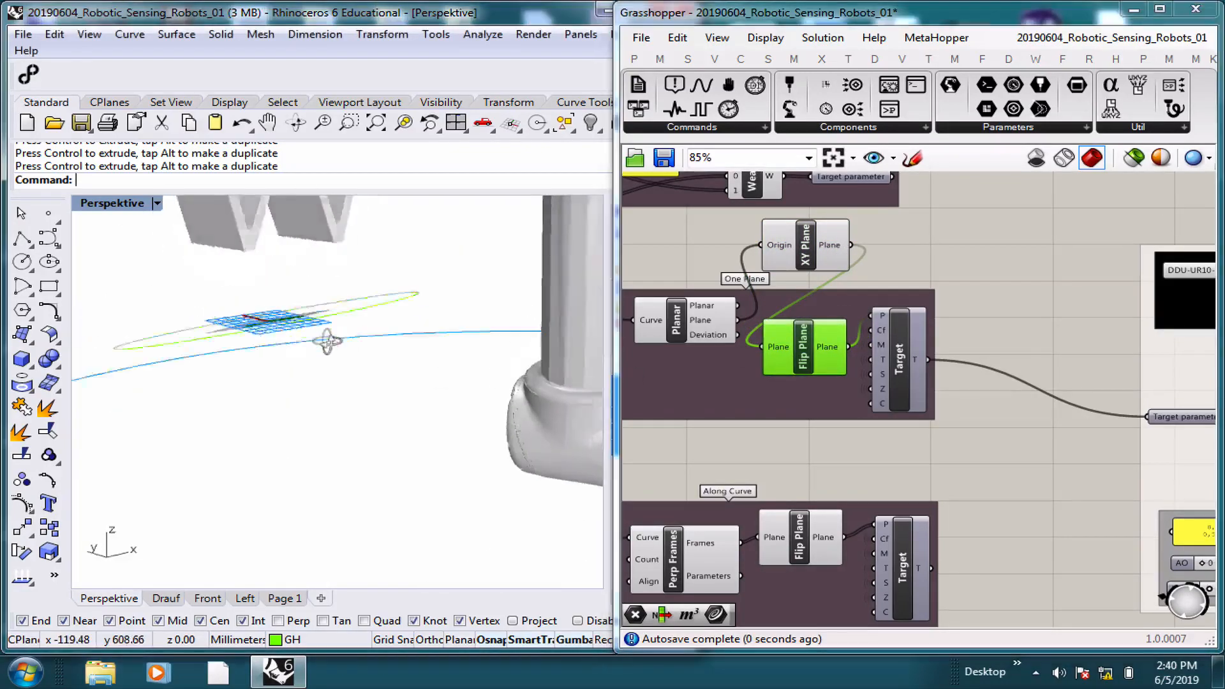
scroll(343, 305, "up", 6)
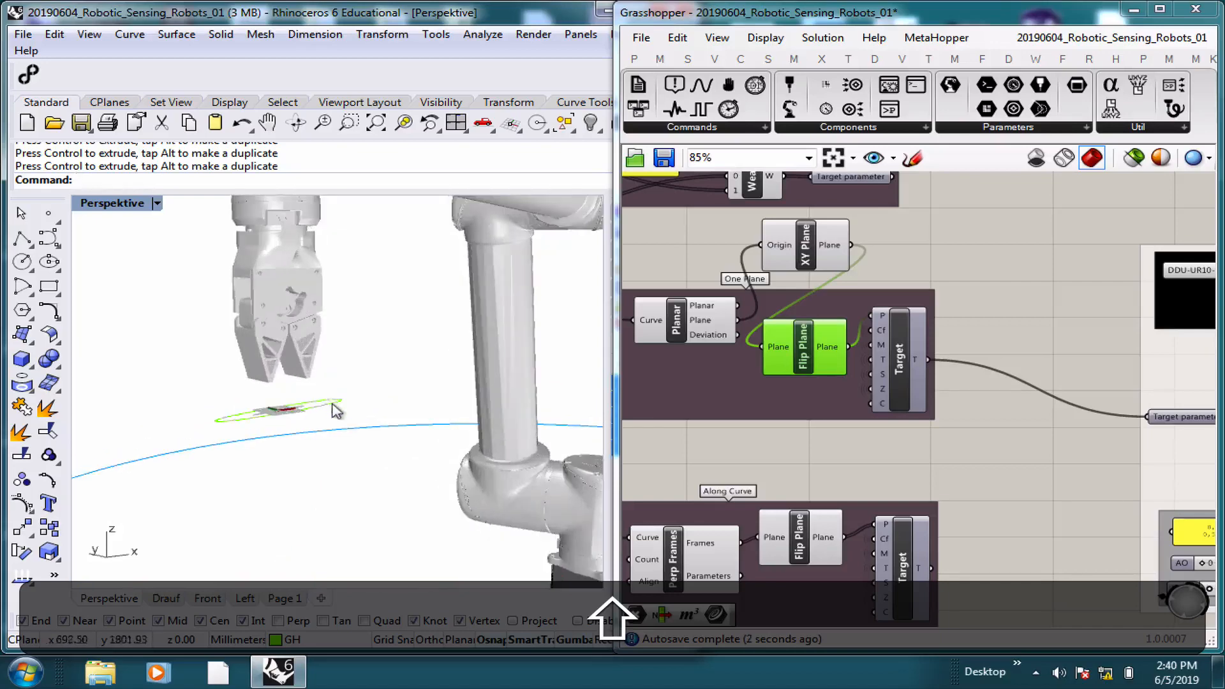
left_click(335, 407)
left_click_drag(317, 461, 323, 422)
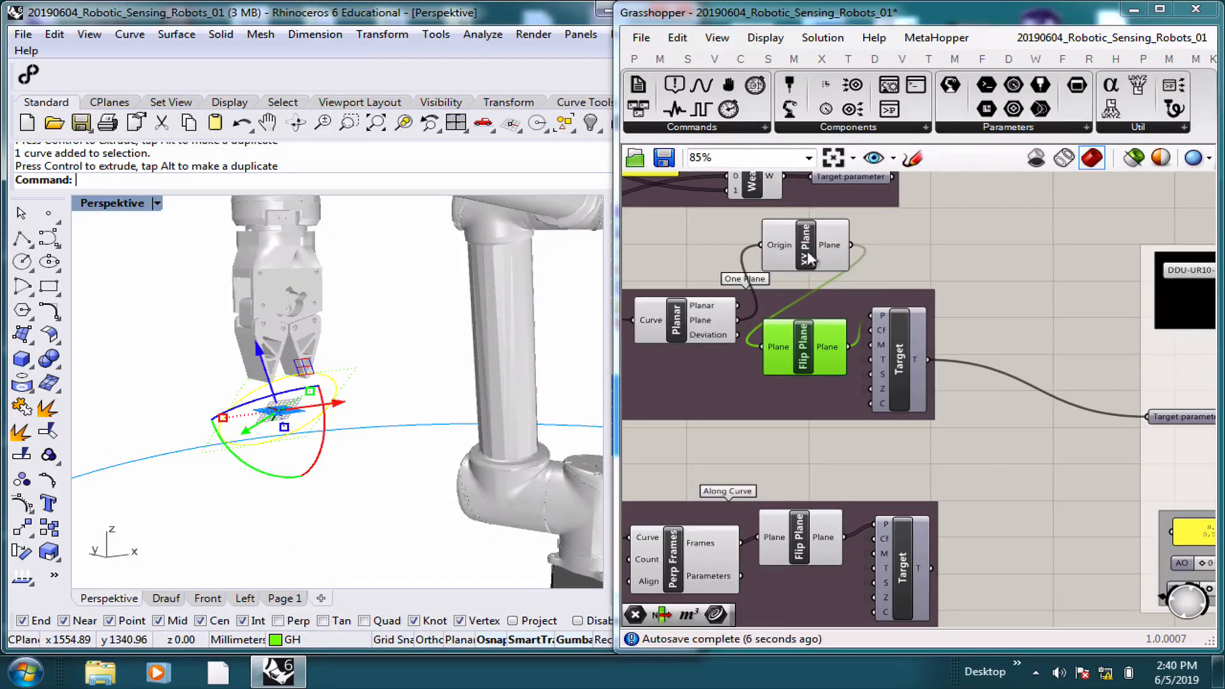
Reconnect the Planar component's Plane output to Flip Plane and delete the XY Plane component.
left_click_drag(740, 332, 763, 354)
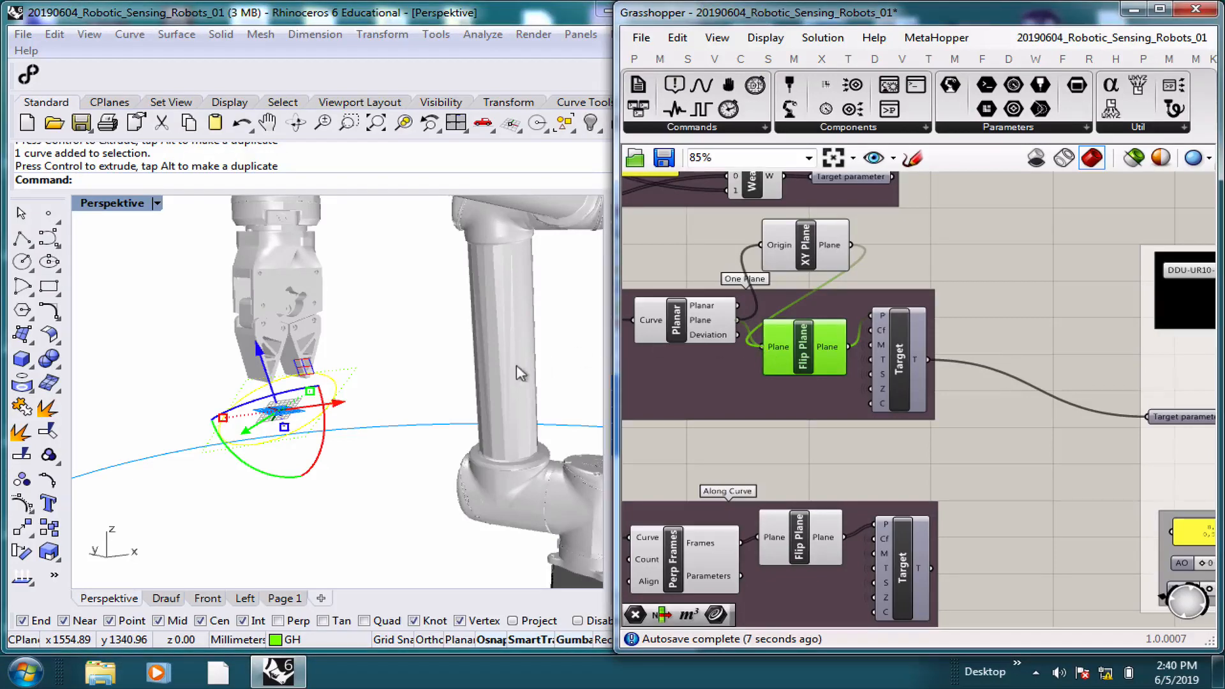
left_click(820, 249)
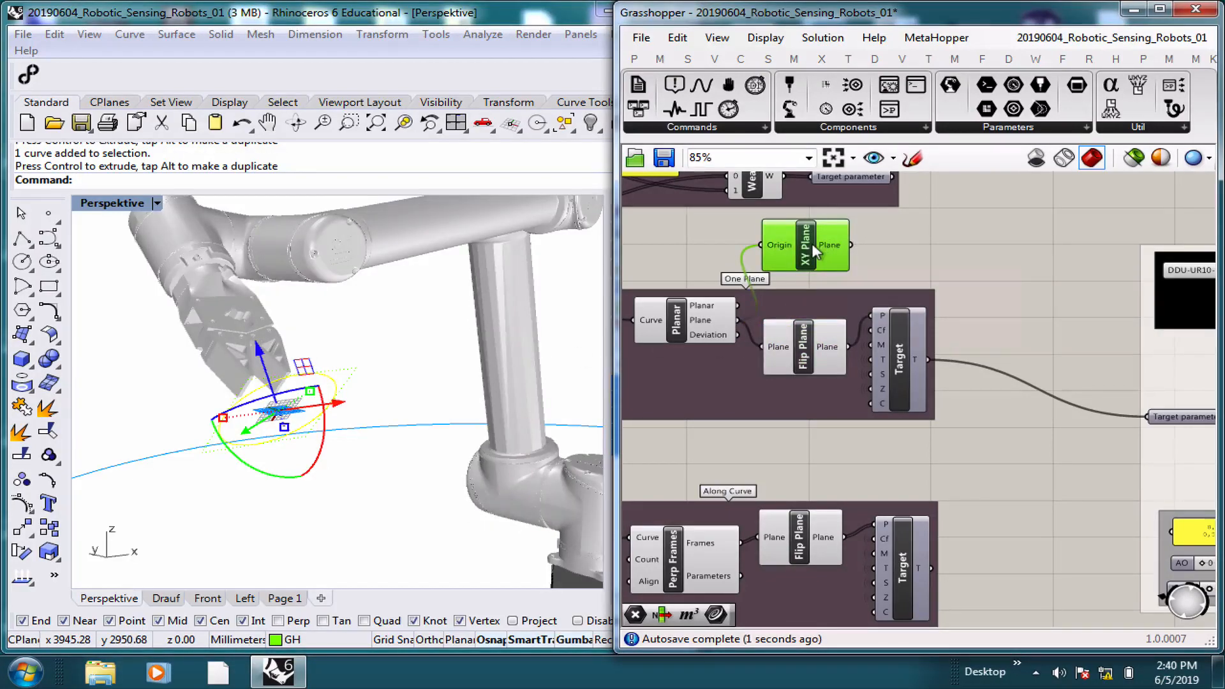
key("Delete")
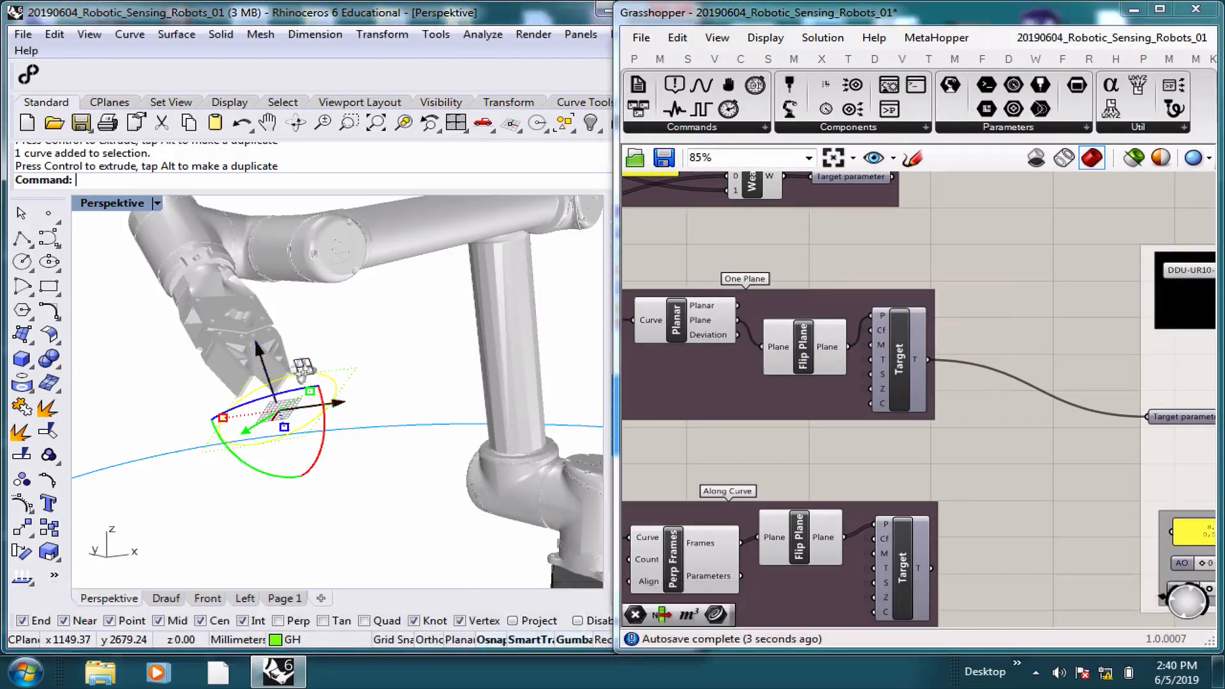
Rotate the target circle level and place a copy of it along the x axis.
scroll(403, 439, "down", 4)
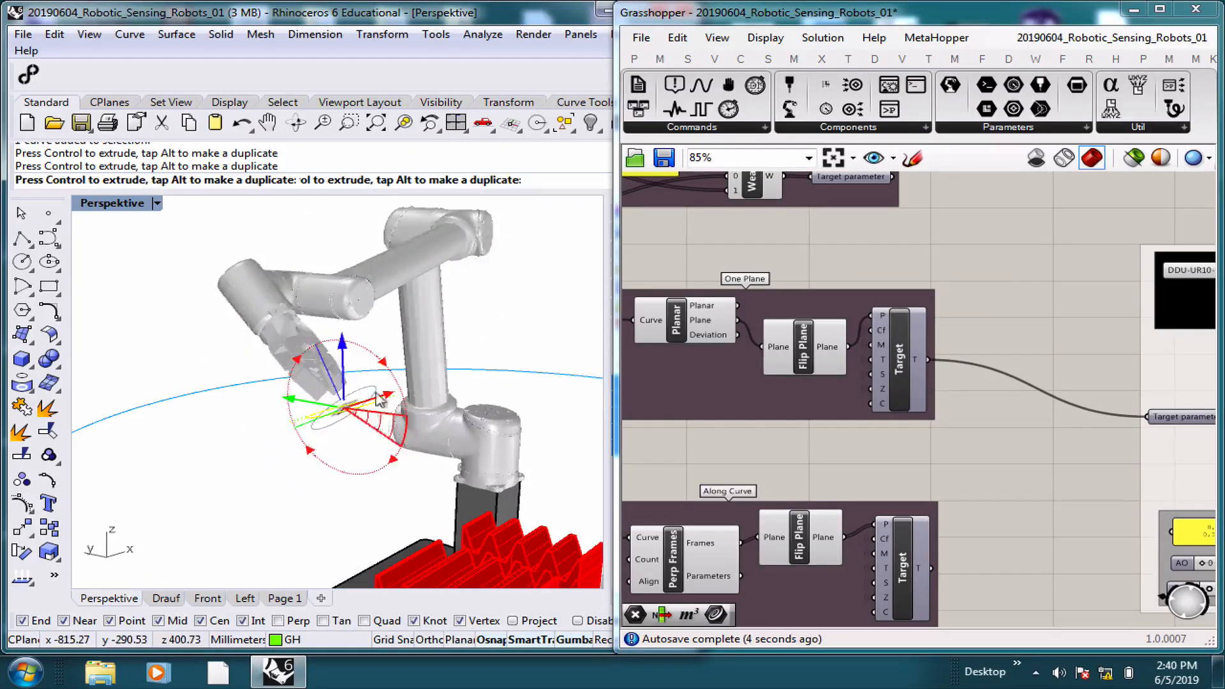
right_click_drag(403, 439, 344, 382)
scroll(268, 383, "up", 5)
right_click_drag(266, 303, 355, 413)
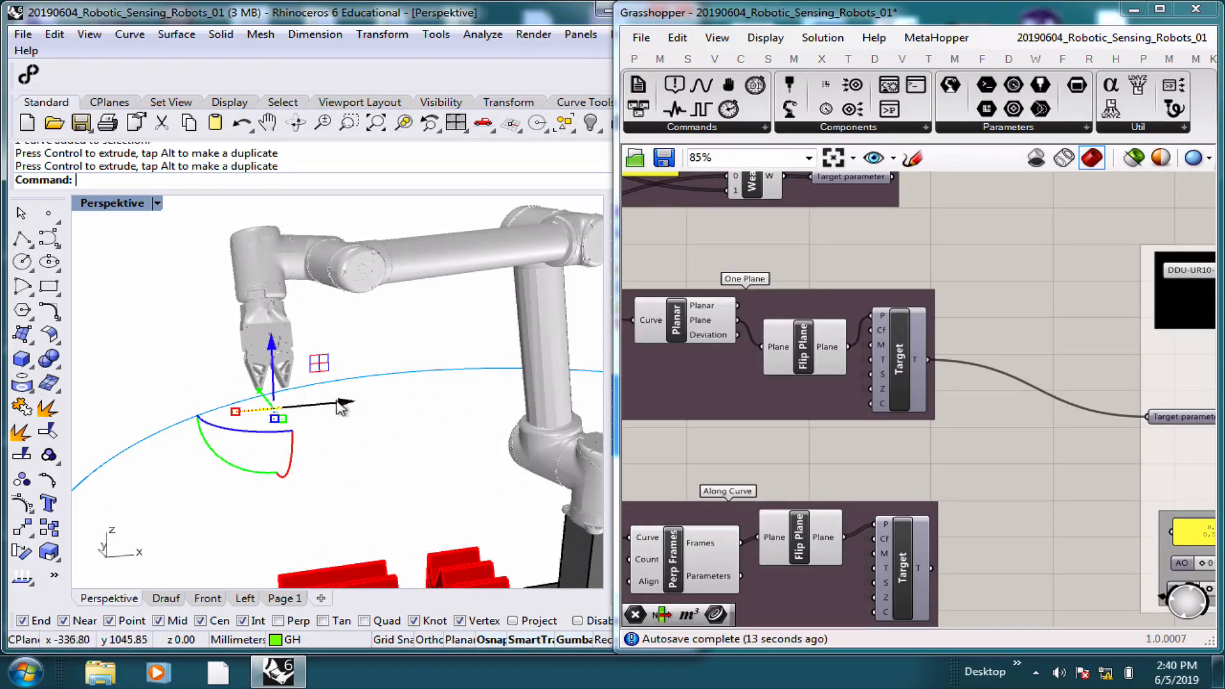
left_click_drag(339, 404, 222, 412, "alt")
Select both circles and assign them as multiple curves to the One Plane group's Curve parameter.
left_click(191, 336)
right_click_drag(184, 306, 231, 357, "shift")
left_click_drag(153, 288, 421, 441)
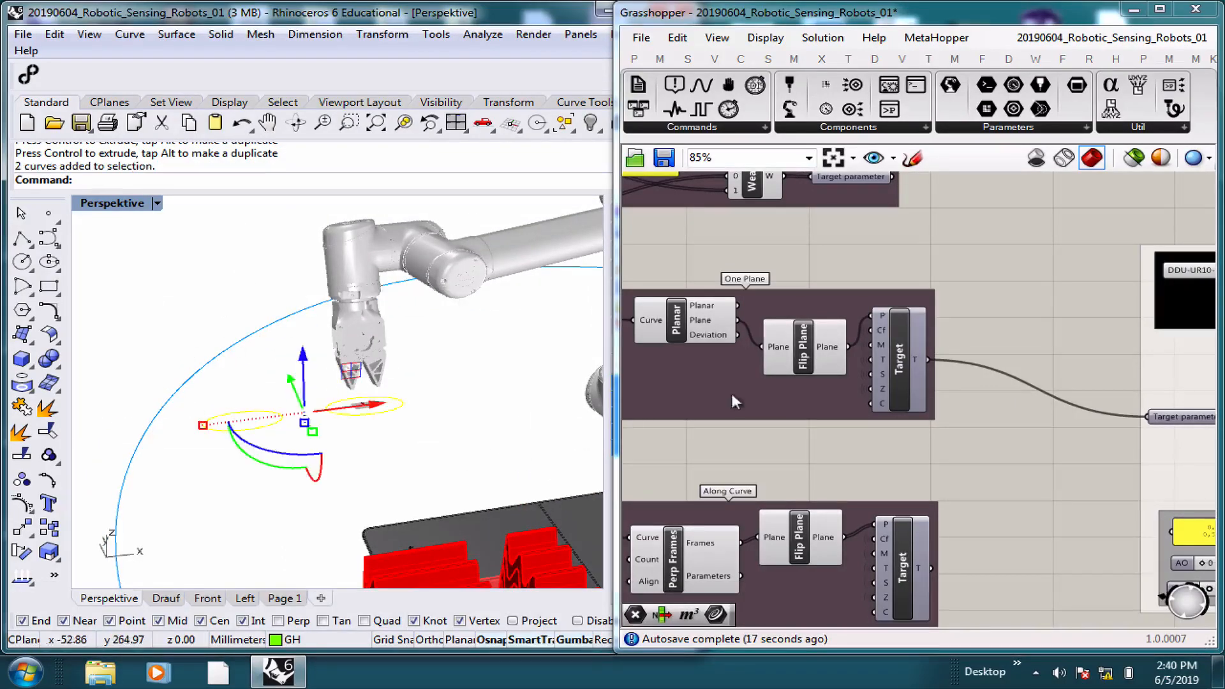
right_click_drag(734, 401, 937, 379)
right_click(780, 295)
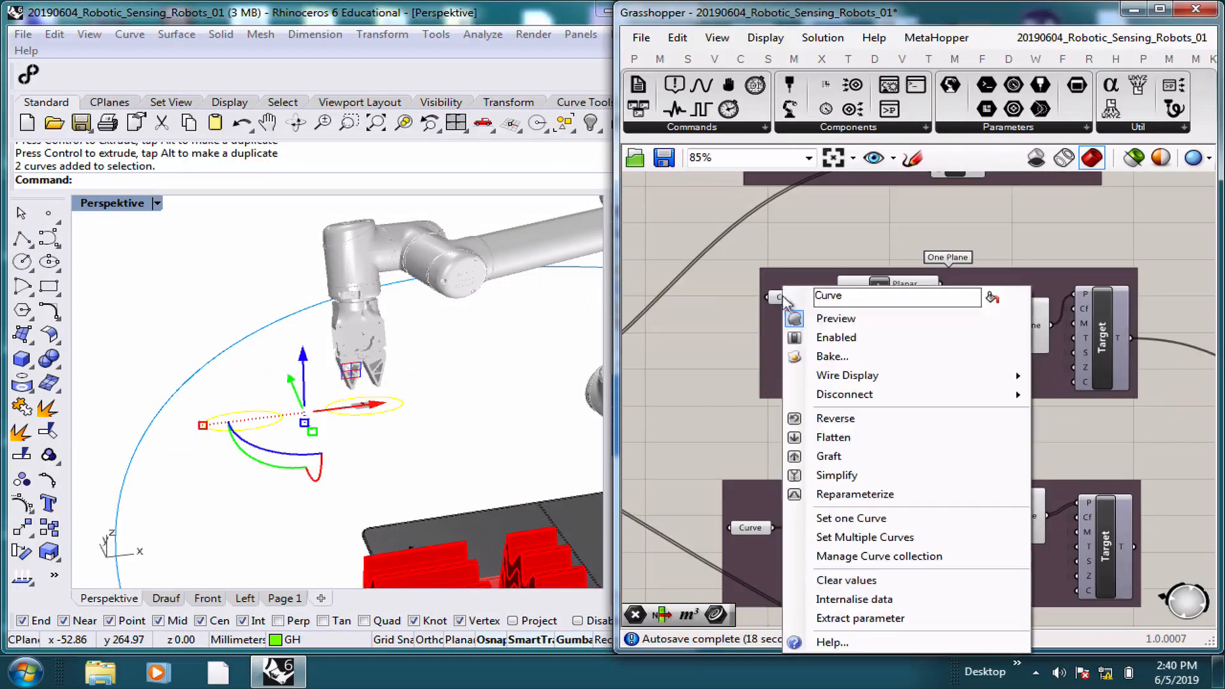
left_click(902, 539)
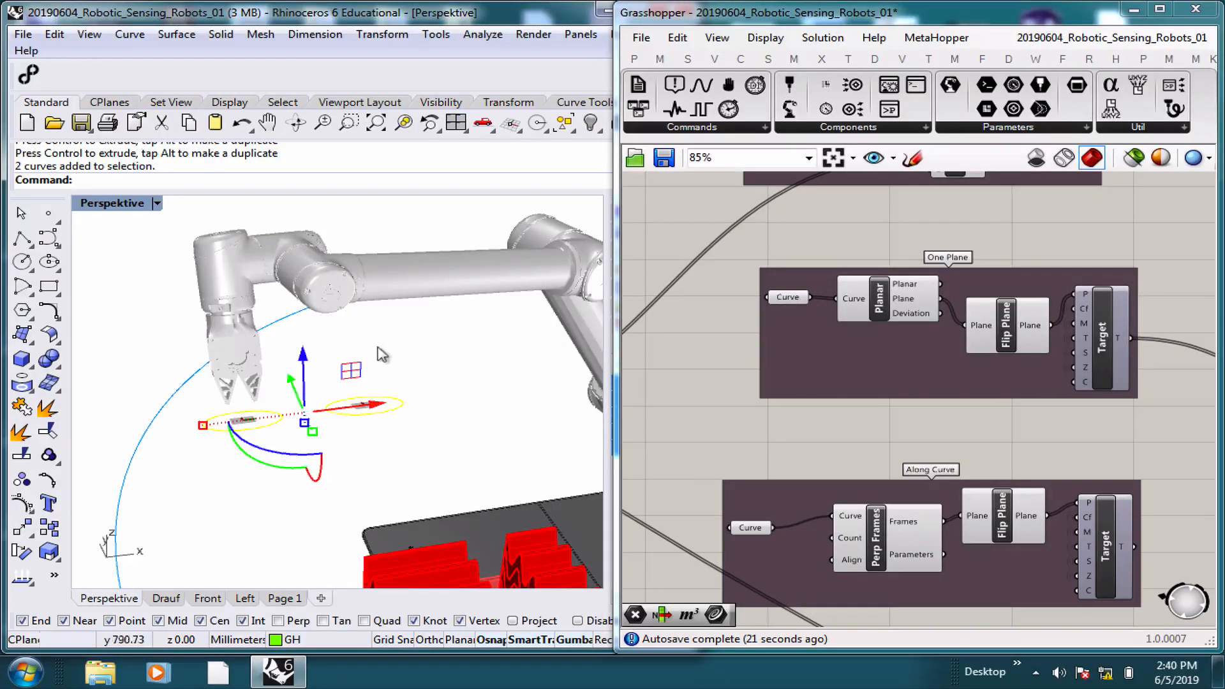
Adjust the height of the two target circles along the z axis.
left_click(377, 347)
right_click_drag(377, 347, 394, 356)
left_click(404, 385)
left_click_drag(391, 319, 392, 300)
left_click(313, 405)
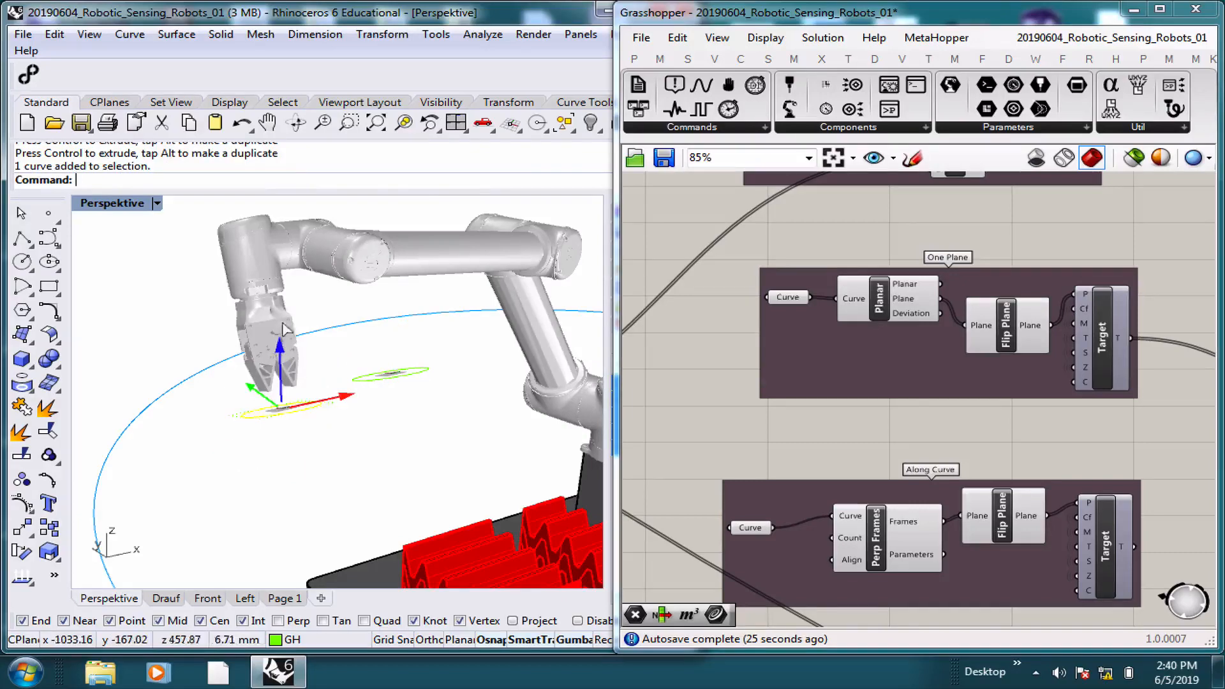
mouse_move(282, 324)
left_mouse_down()
mouse_move(281, 302)
mouse_move(280, 334)
left_mouse_up()
Scrub the Time slider in the Simulation group back from its end to play the motion between the two targets.
scroll(919, 298, "down", 4)
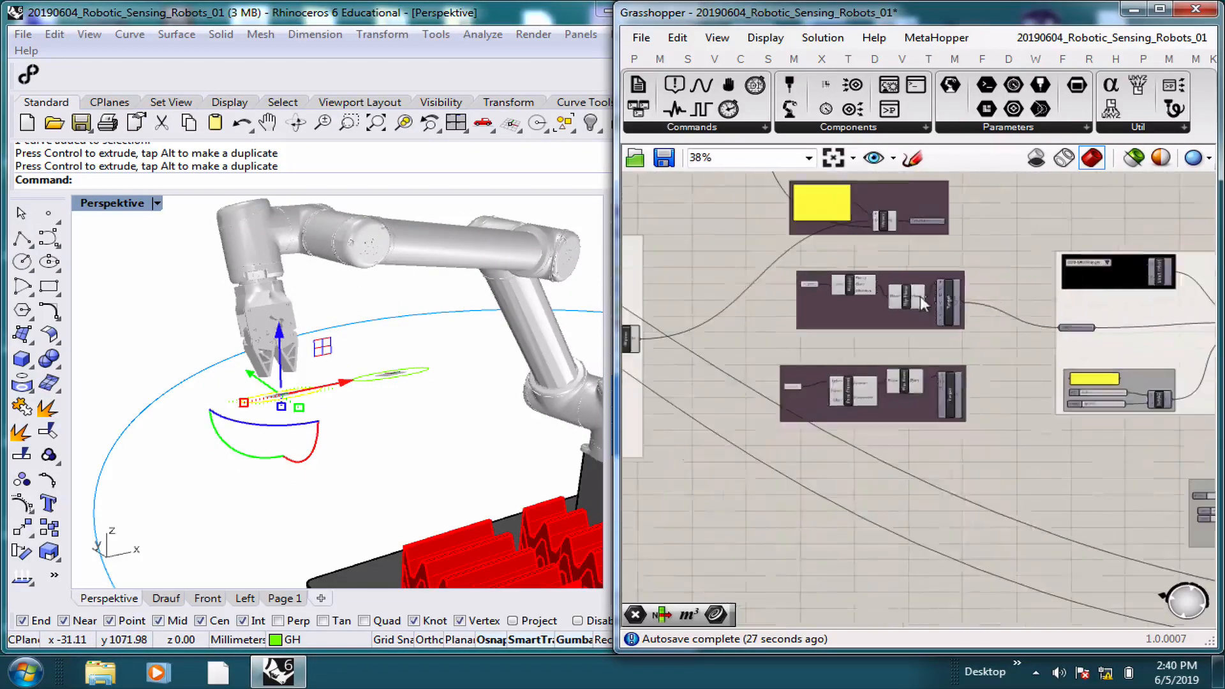
right_click_drag(1021, 302, 781, 326)
right_click_drag(950, 327, 784, 330)
scroll(1119, 324, "up", 3)
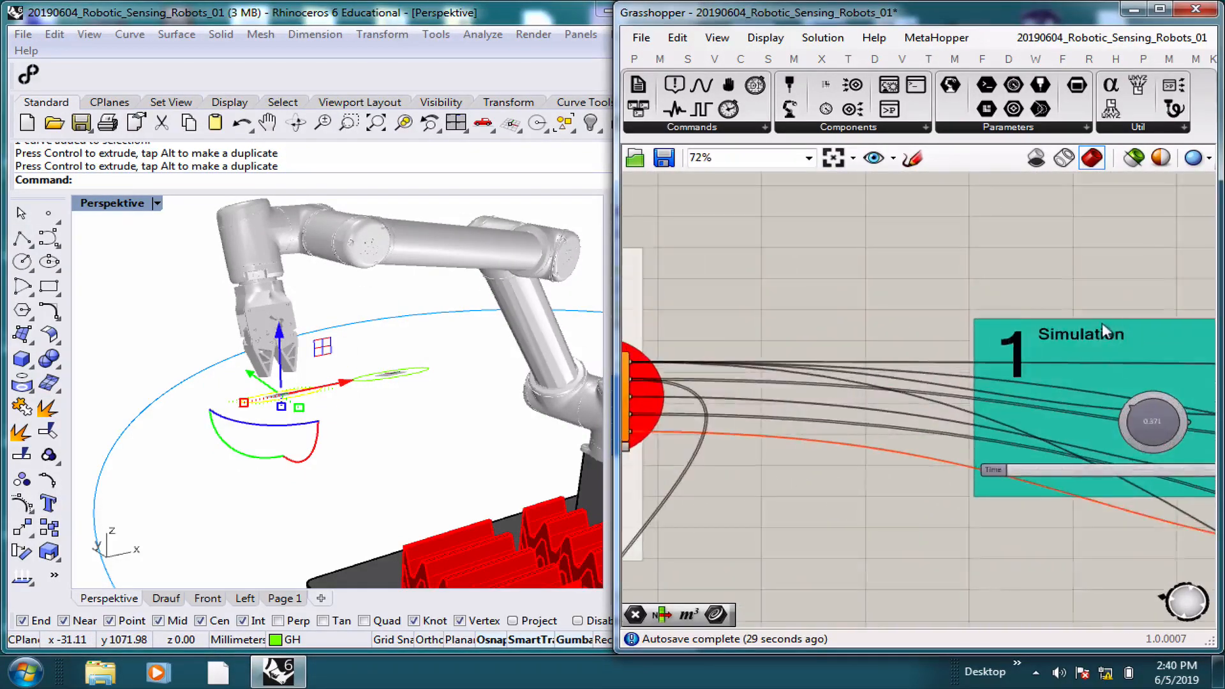
scroll(1101, 323, "down", 3)
right_click_drag(1199, 329, 1015, 331)
scroll(1016, 331, "up", 3)
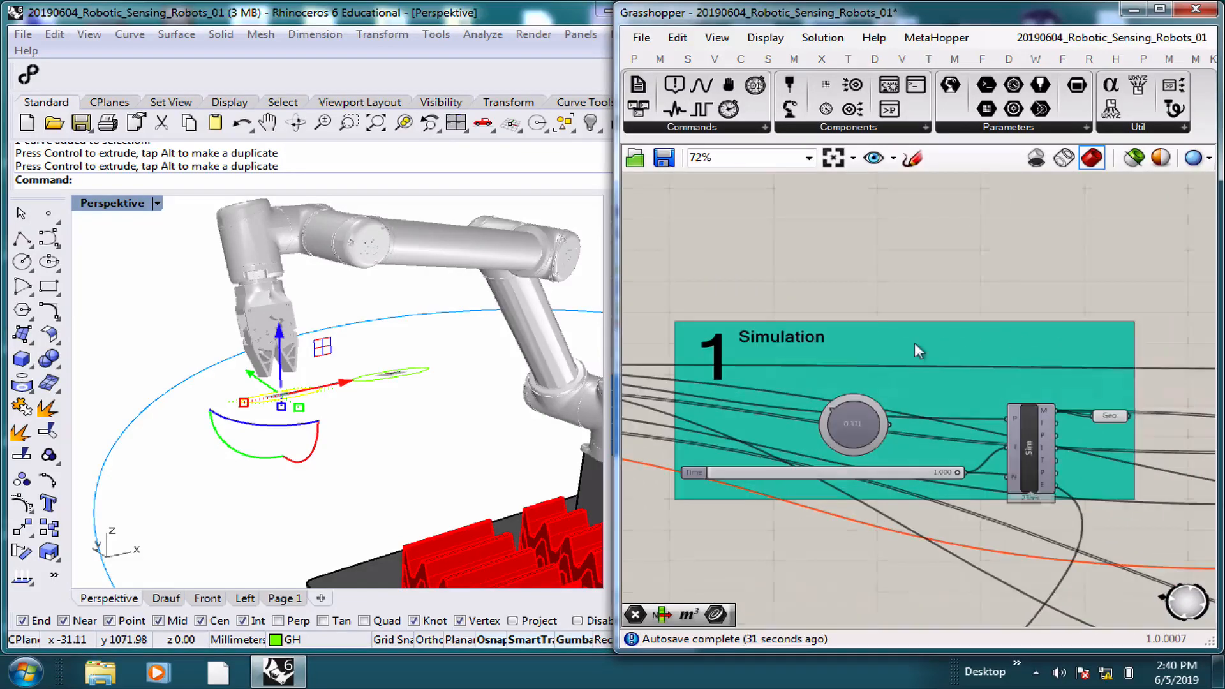
scroll(917, 350, "up", 2)
left_click_drag(976, 520, 635, 518)
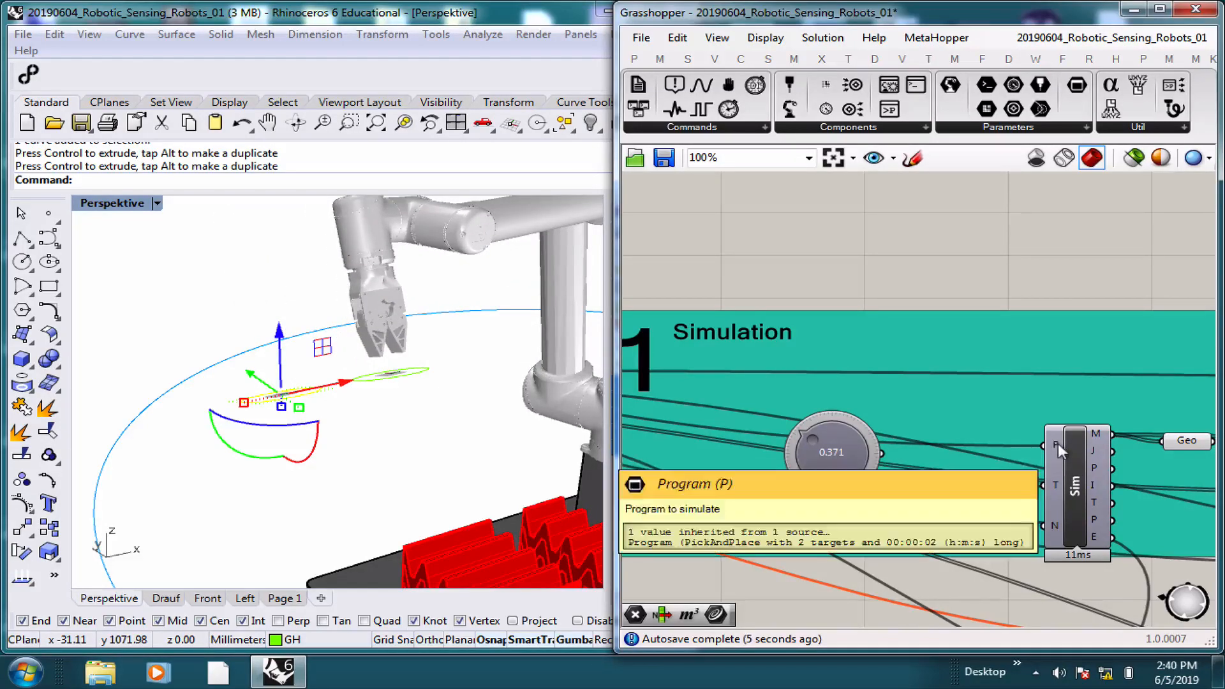
Trace the connections from the Program component's outputs to the inputs of the Sim component in the Simulation group.
scroll(1058, 443, "down", 5)
scroll(652, 399, "up", 5)
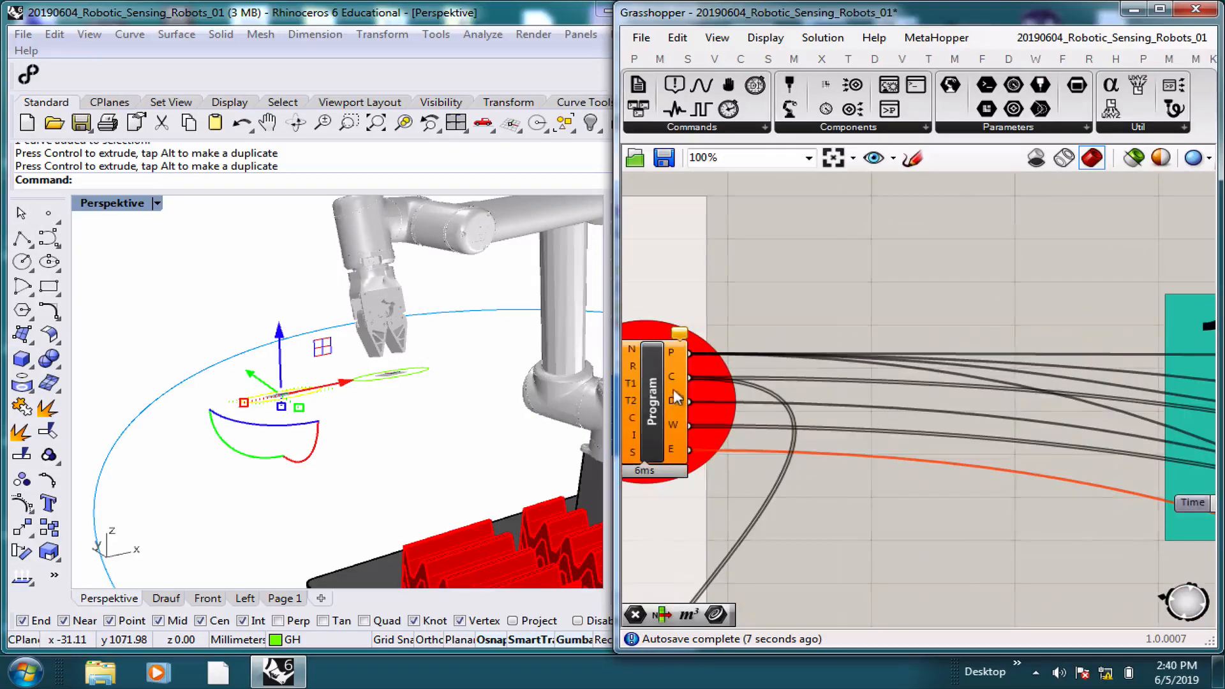
mouse_move(676, 357)
scroll(676, 357, "down", 5)
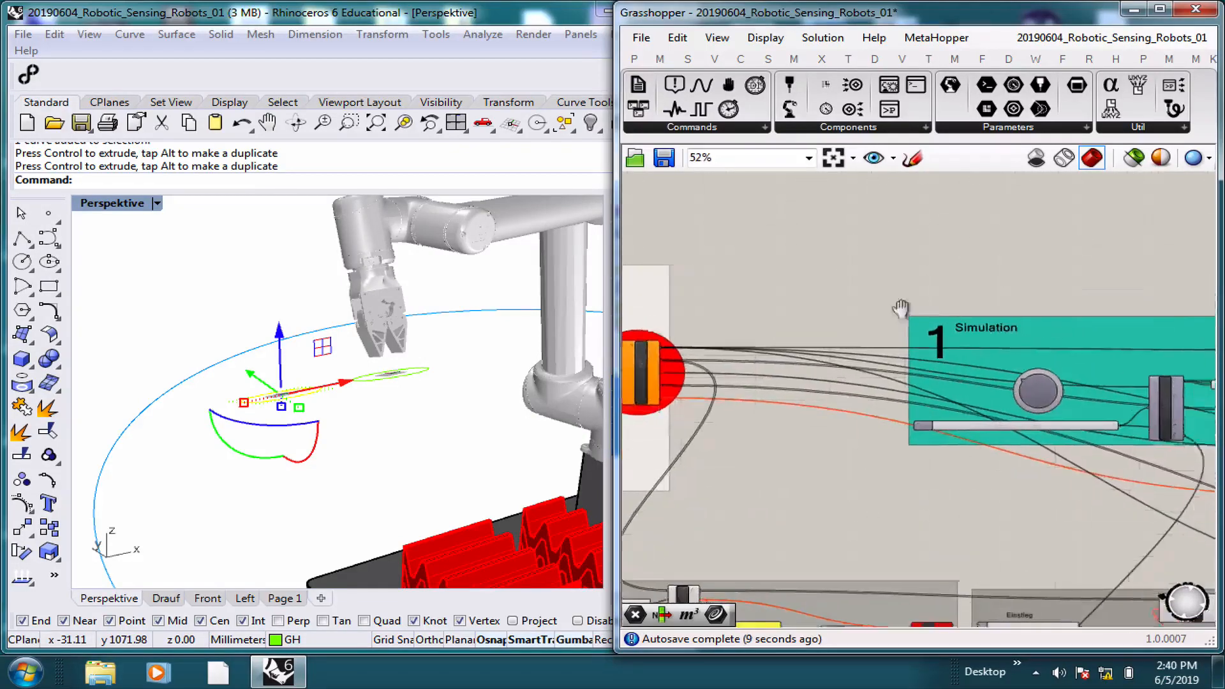
scroll(1039, 368, "up", 6)
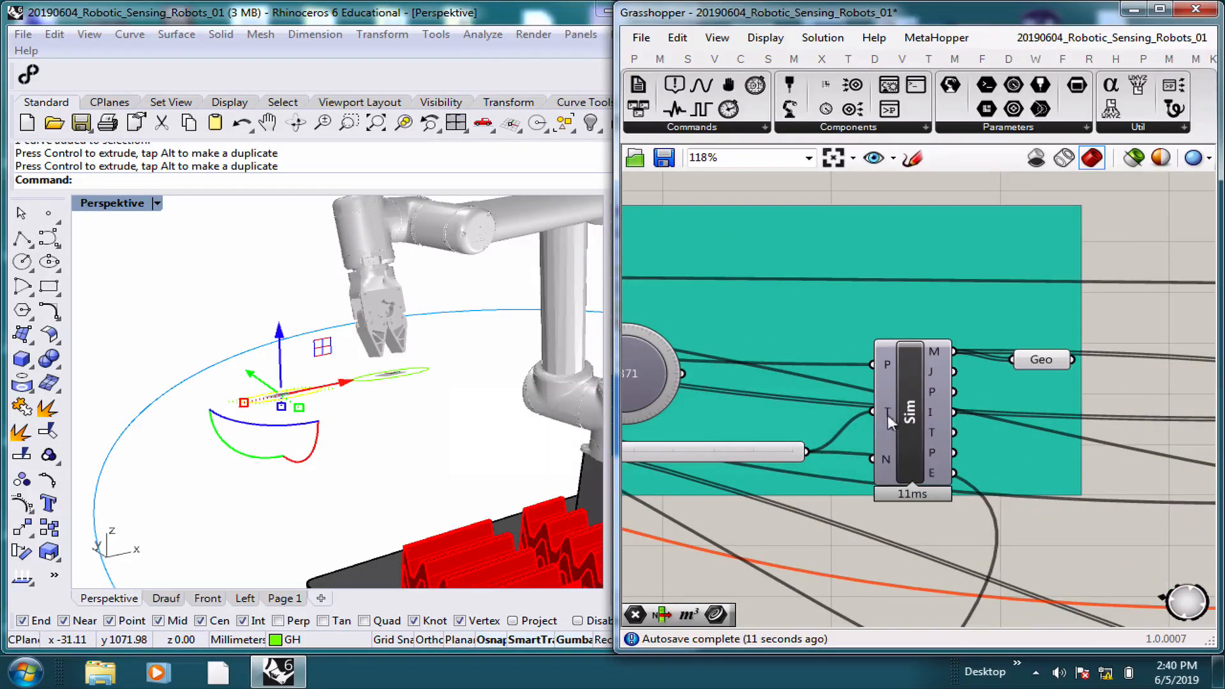
Rearrange the Simulation group by moving the time slider up beneath the dial and nudging the Sim component down beside it.
left_click_drag(789, 451, 774, 422)
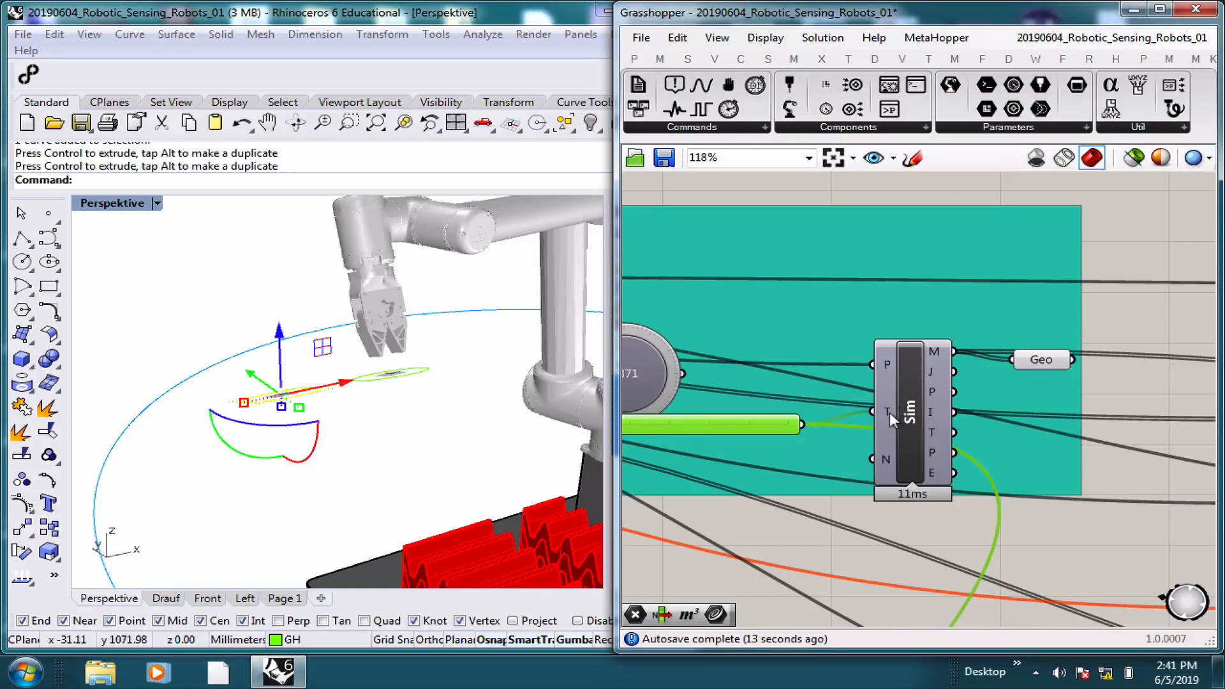
mouse_move(889, 412)
right_click_drag(711, 422, 874, 415)
right_click_drag(755, 413, 830, 402)
mouse_move(633, 409)
left_mouse_down()
mouse_move(1059, 409)
mouse_move(588, 407)
mouse_move(1065, 403)
mouse_move(631, 407)
left_mouse_up()
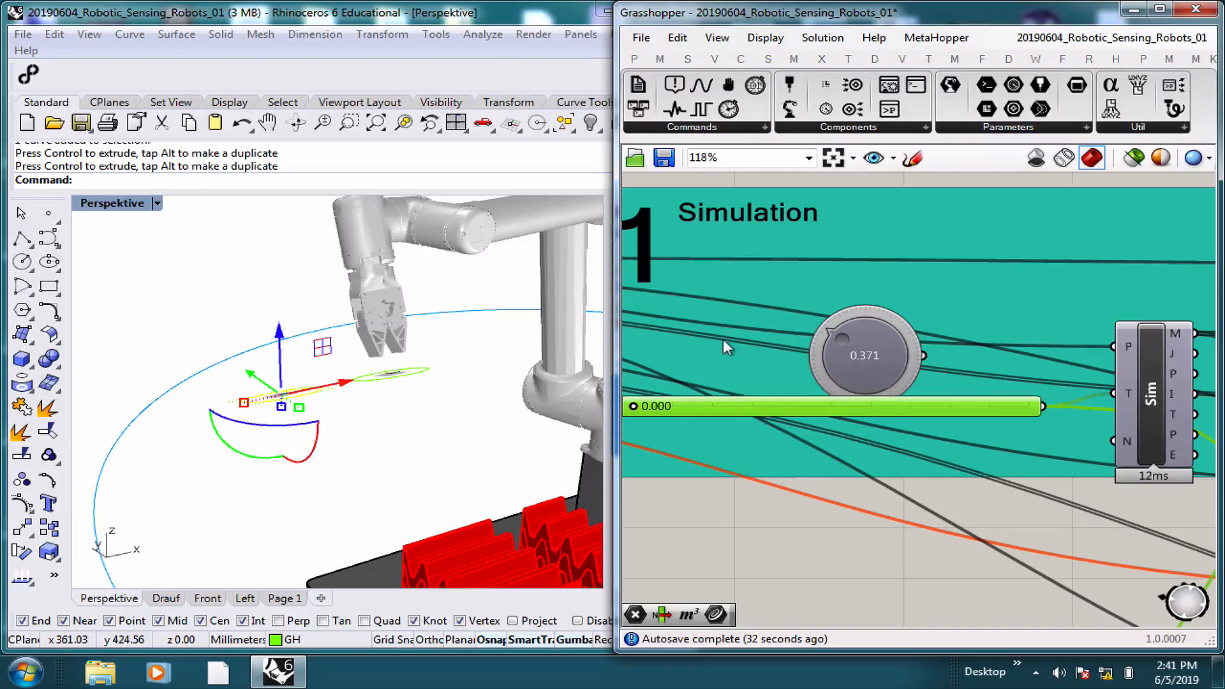
mouse_move(633, 408)
left_mouse_down()
mouse_move(1005, 411)
mouse_move(635, 407)
left_mouse_up()
left_click_drag(1160, 398, 1156, 406)
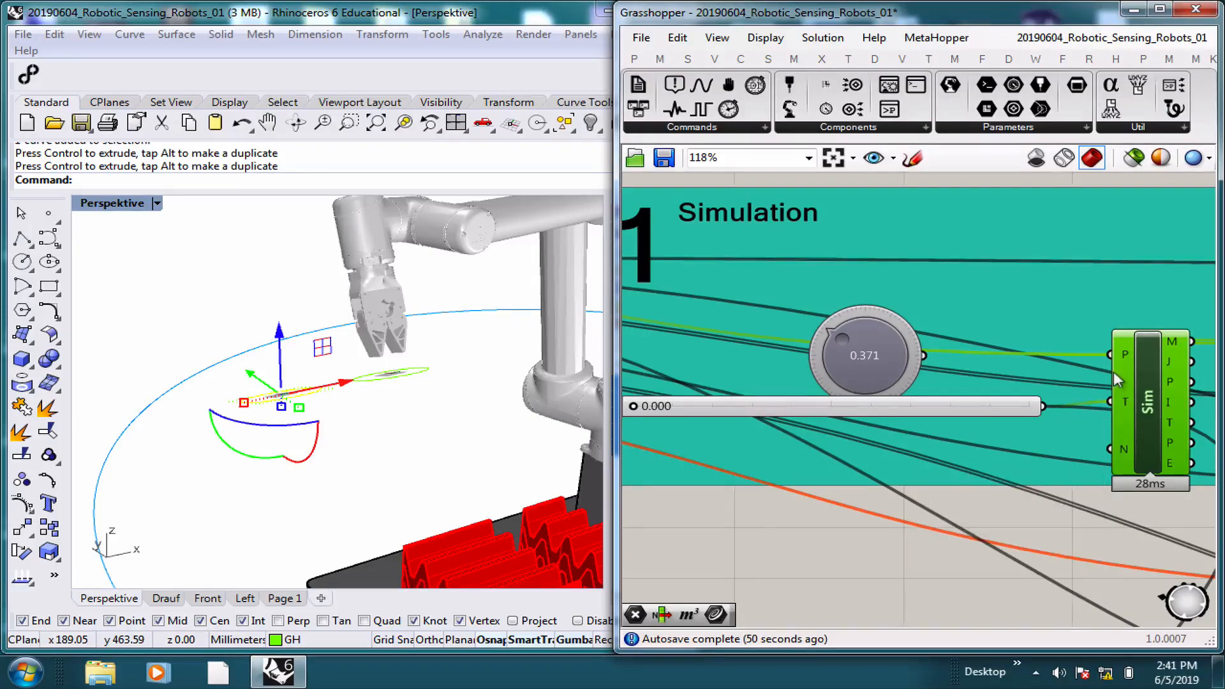
Follow the Sim component's outputs through the Geo parameter and examine the Program Duration in Seconds panel.
right_click_drag(1113, 371, 1000, 353)
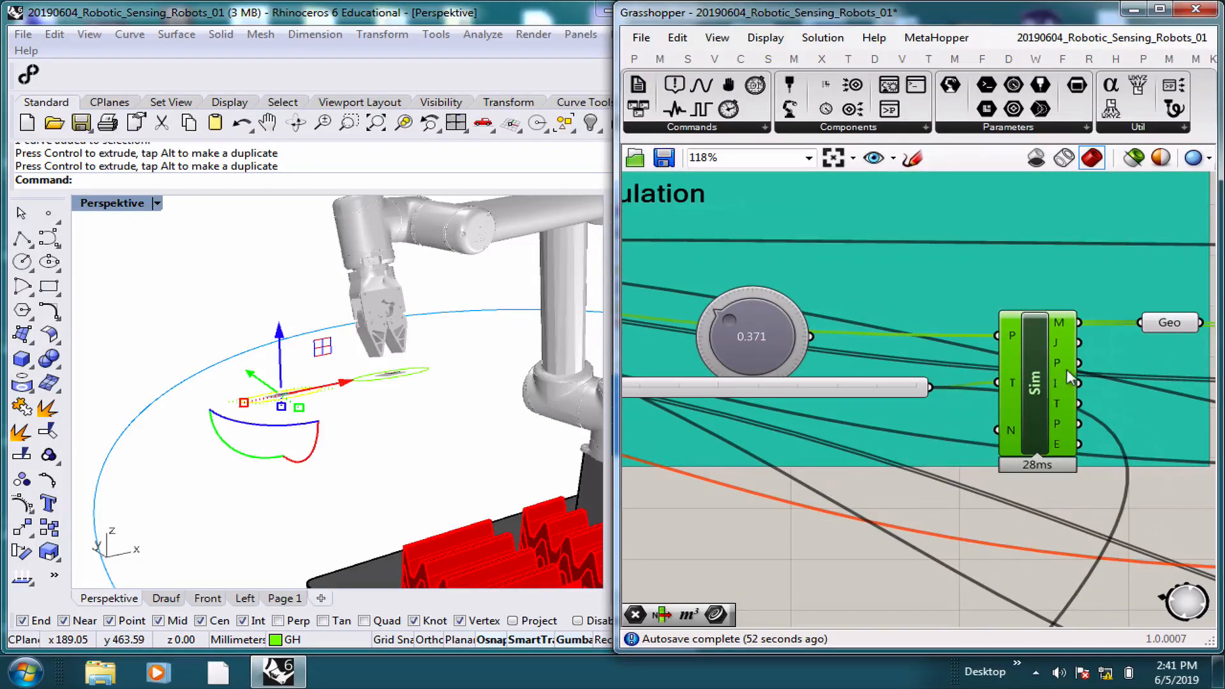
right_click_drag(778, 361, 891, 357)
scroll(892, 357, "down", 4)
right_click_drag(1124, 326, 850, 324)
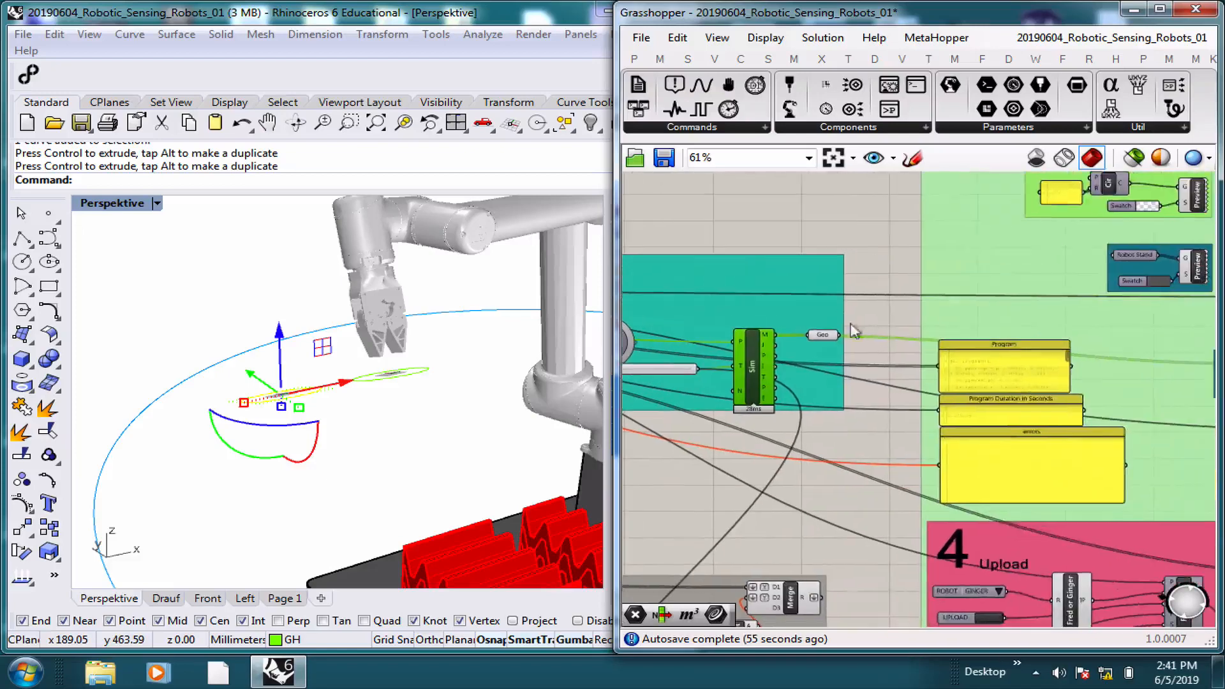
scroll(1017, 348, "up", 3)
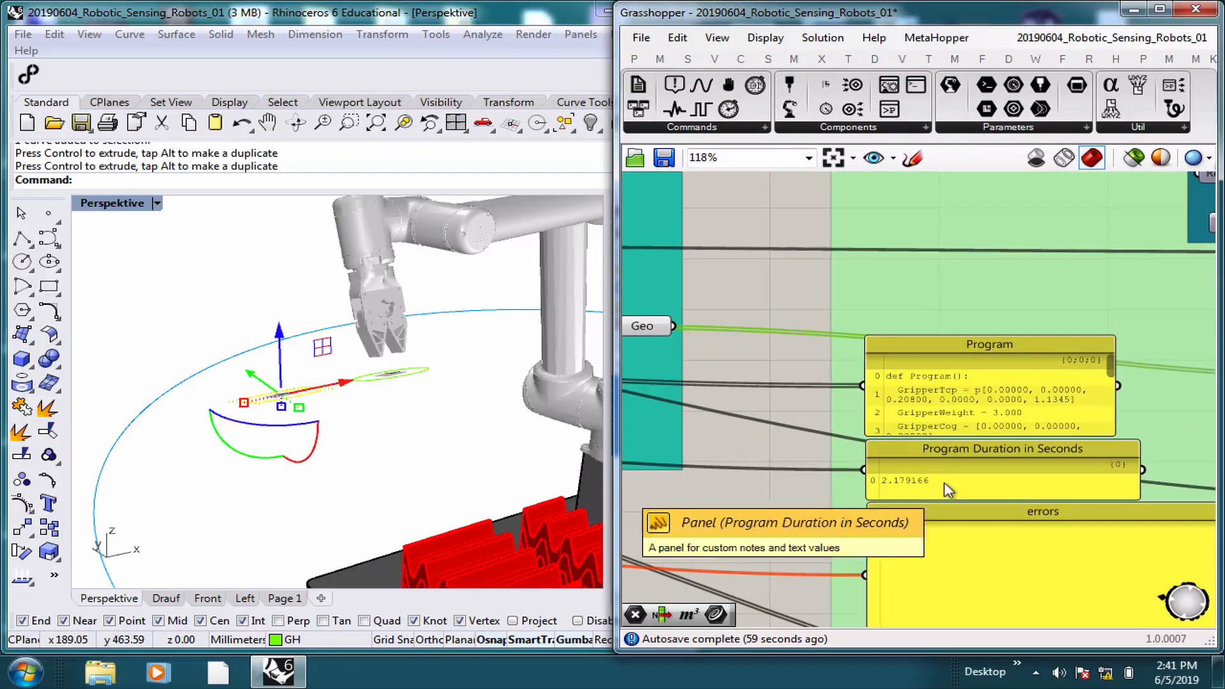
Survey the output groups, from Robot Workspace and Upload to collision detection and joint values over time.
scroll(932, 459, "down", 4)
scroll(887, 409, "down", 3)
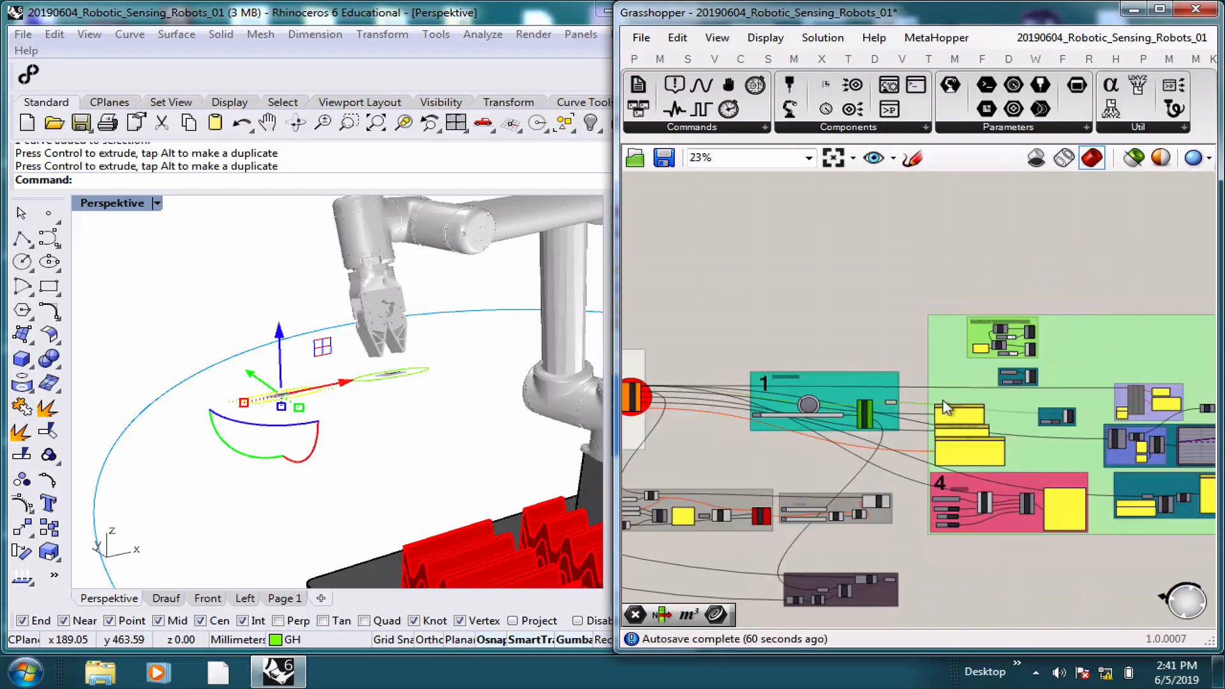
right_click_drag(994, 407, 752, 328)
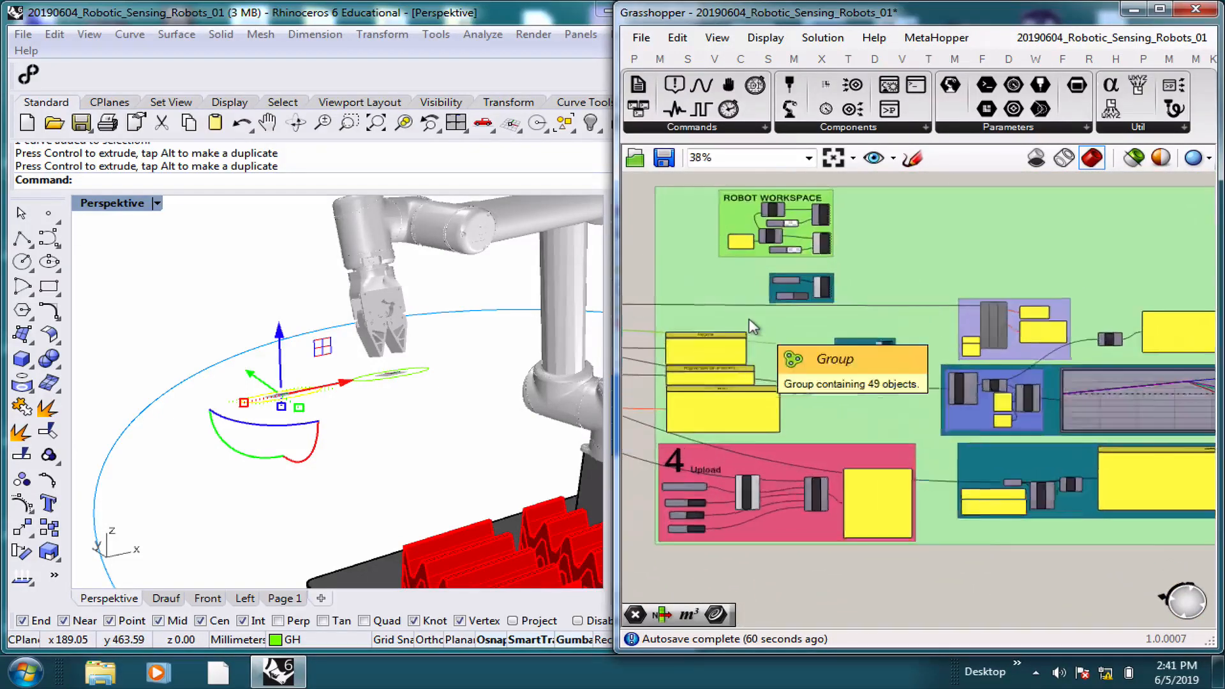
scroll(753, 326, "up", 3)
right_click_drag(821, 484, 842, 404)
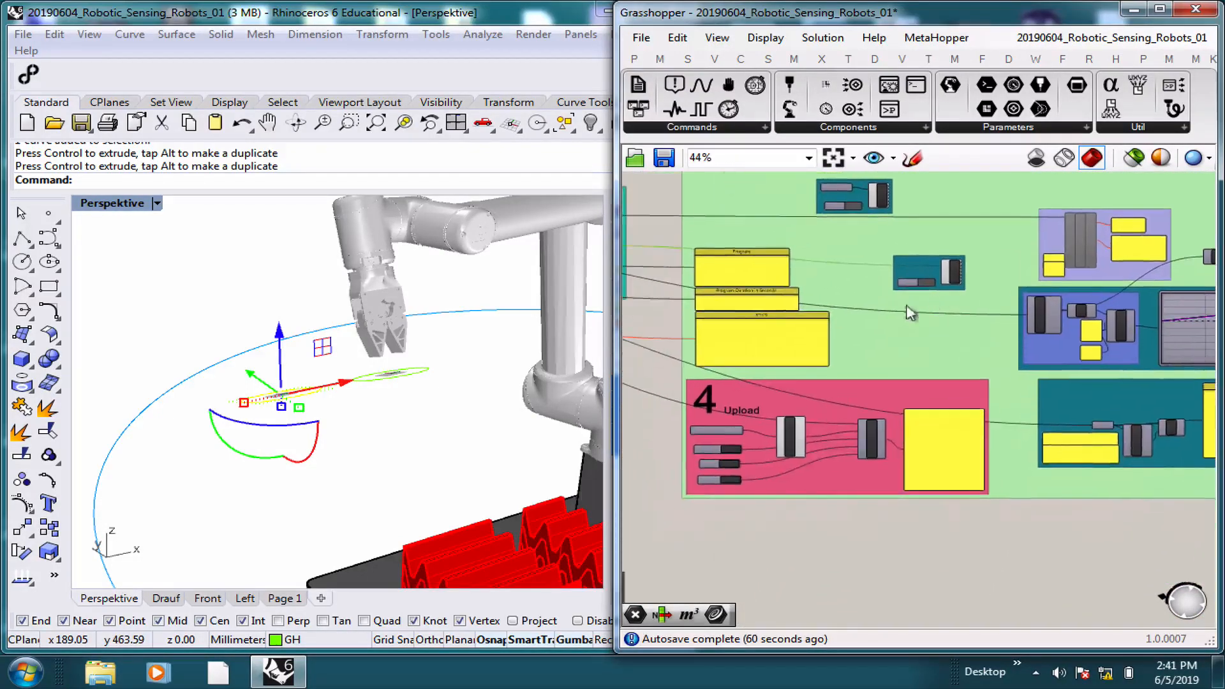
right_click_drag(908, 299, 633, 349)
scroll(826, 311, "up", 3)
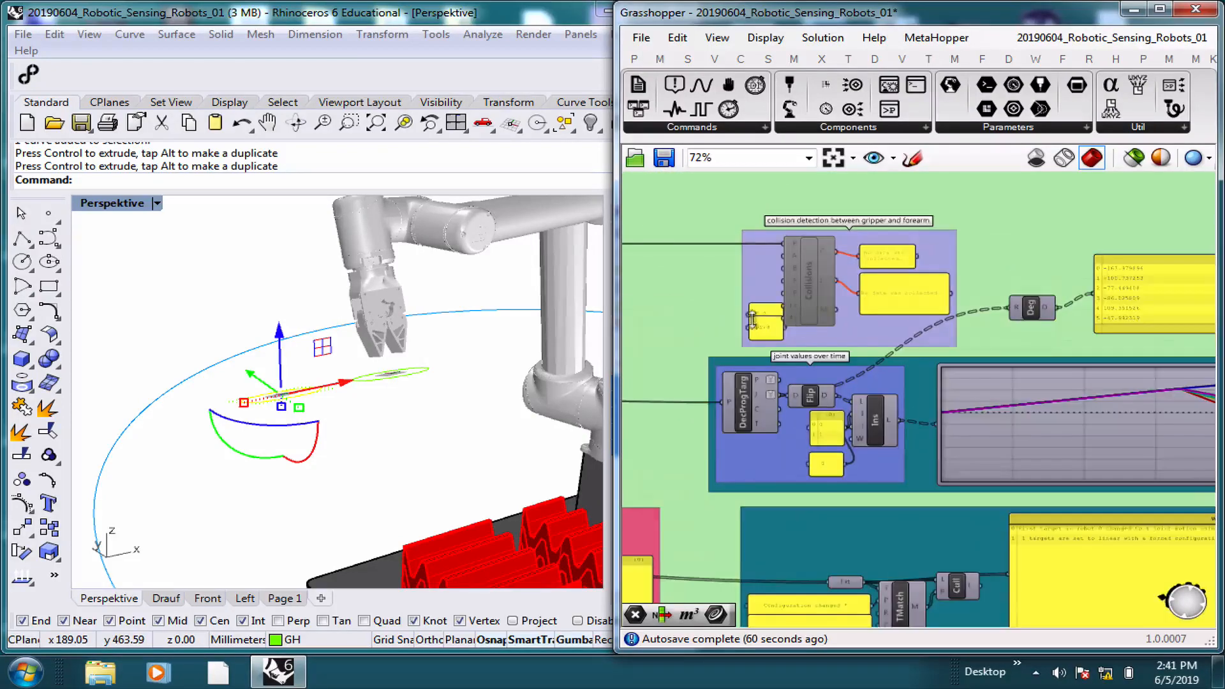
Examine the Program panel's generated code together with the Program Duration in Seconds and errors panels.
right_click_drag(793, 315, 1044, 322)
right_click_drag(631, 390, 794, 360)
scroll(746, 373, "up", 3)
scroll(743, 376, "up", 1)
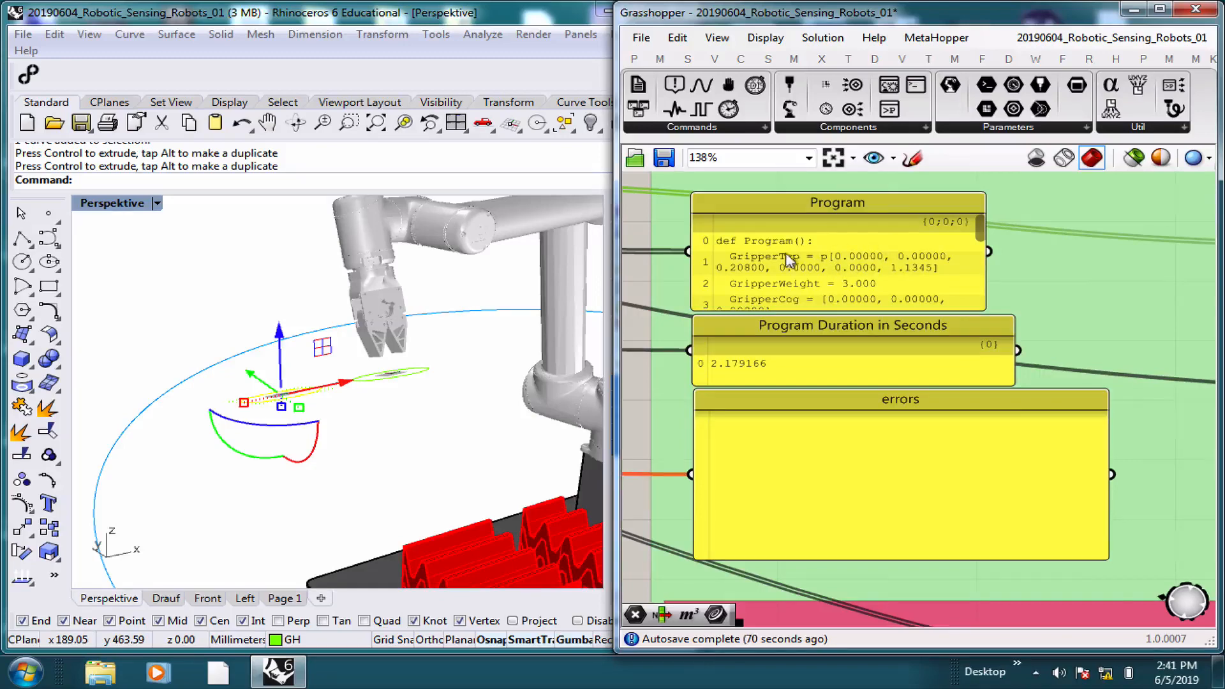
mouse_move(978, 230)
left_mouse_down()
mouse_move(973, 290)
mouse_move(971, 214)
left_mouse_up()
scroll(1073, 334, "down", 3)
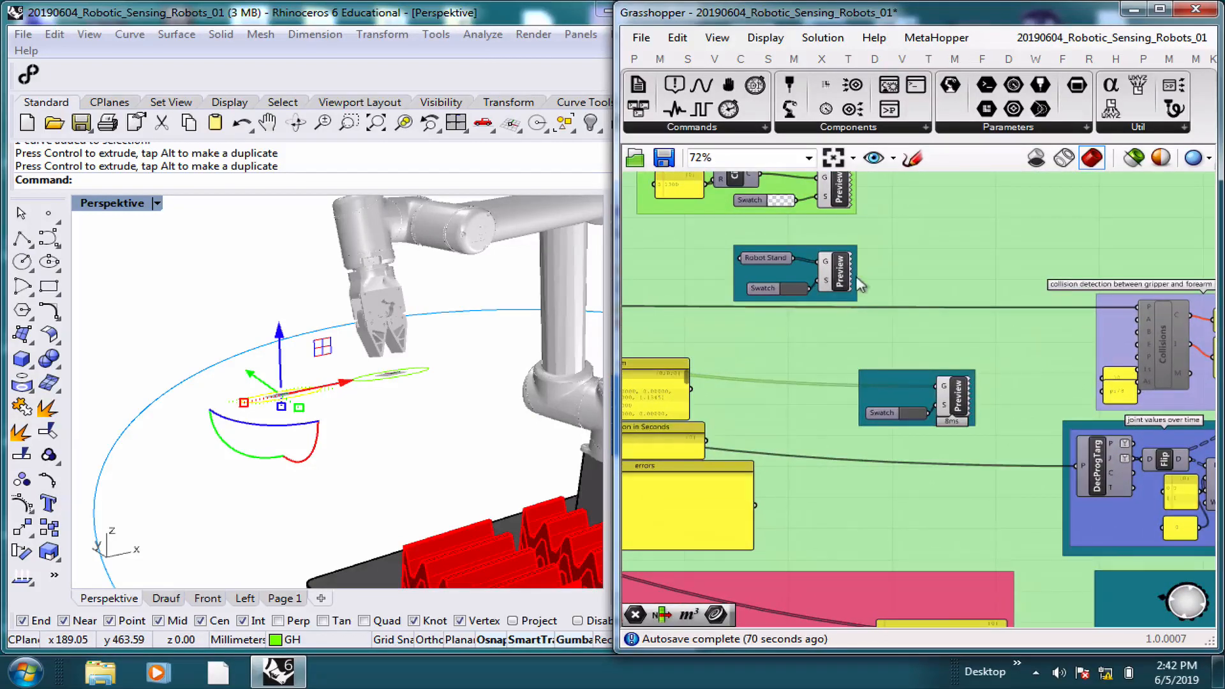
Highlight the Robot Stand preview and the Robot Workspace circle preview one after the other in the viewport.
left_click(839, 276)
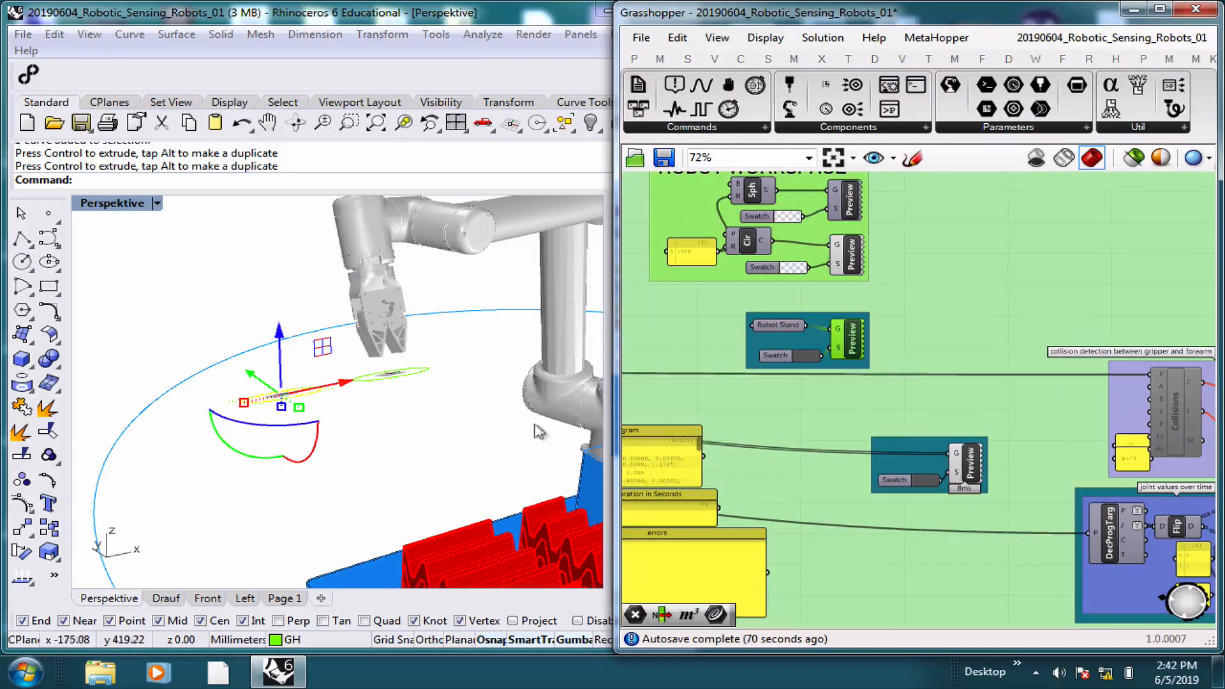
right_click_drag(829, 195, 865, 325)
left_click(868, 322)
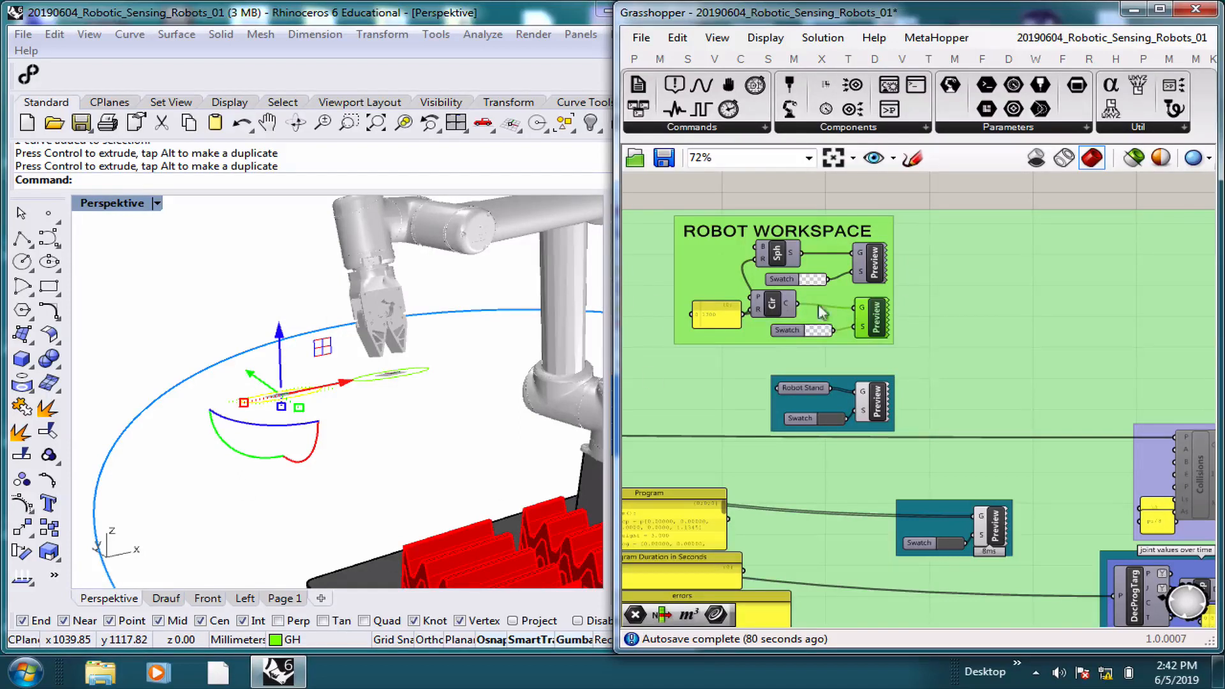
Turn on the preview of the Robot Workspace sphere, and hide it again.
left_click(874, 260)
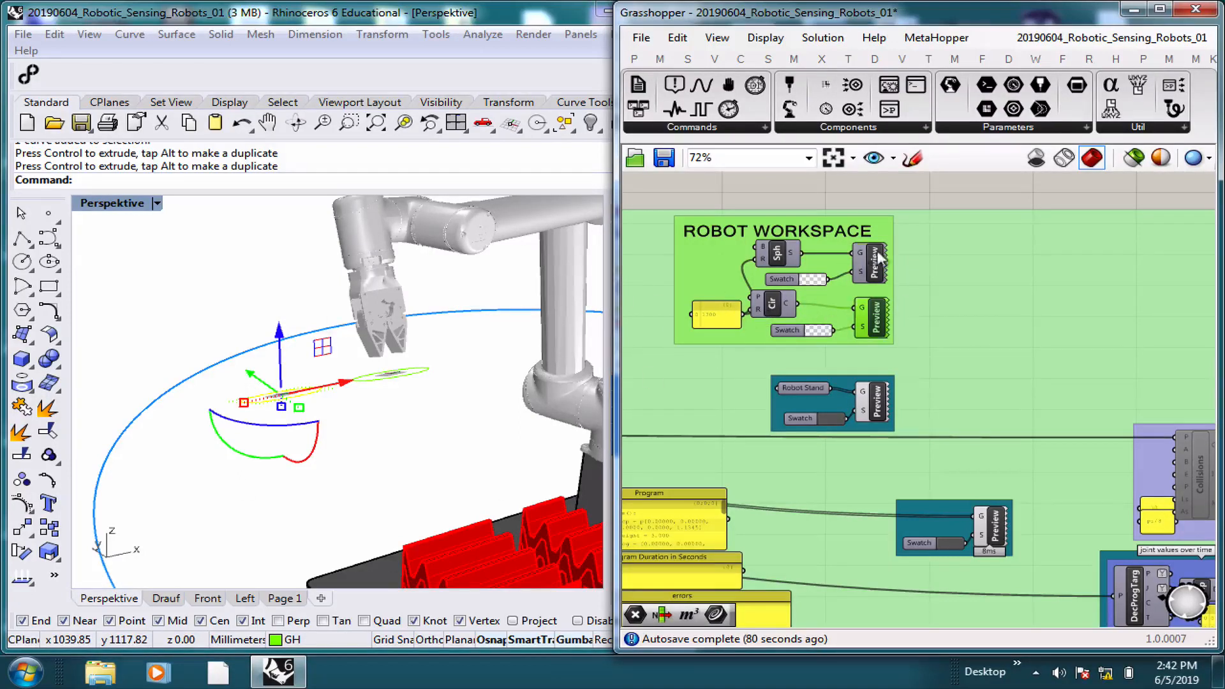
right_click(937, 195)
left_click(966, 204)
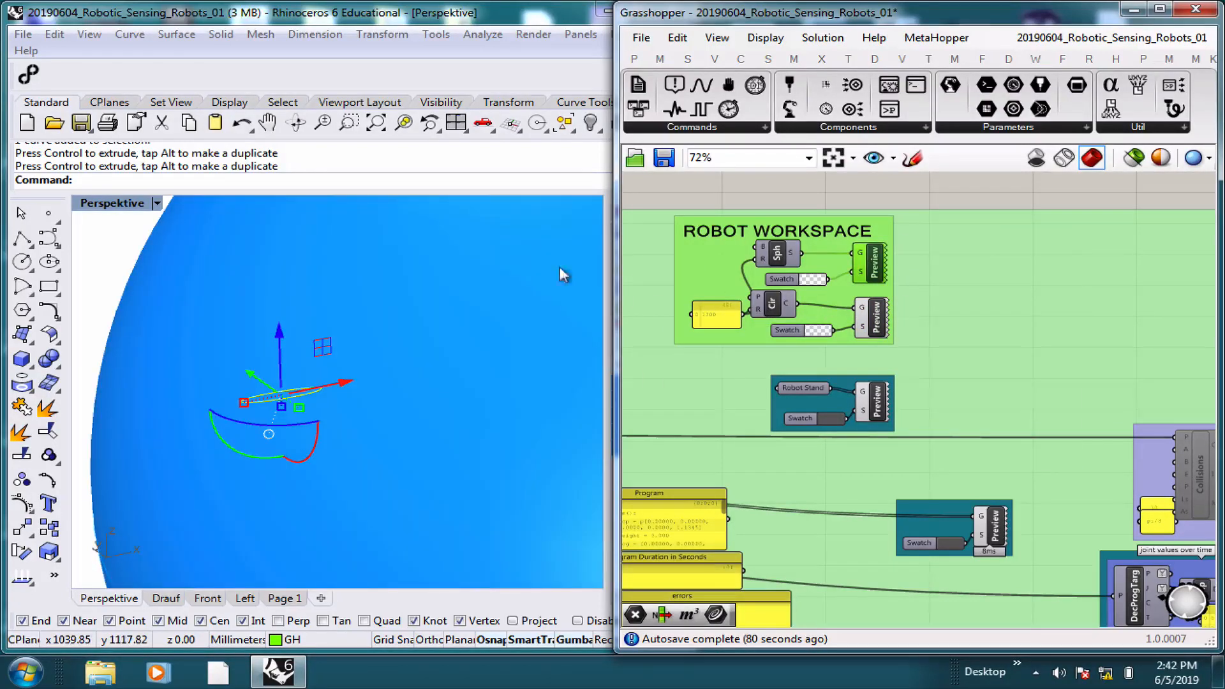
right_click(907, 189)
left_click(995, 238)
Separate the overlapping 10 and pi/8 panels that feed the Collisions component in the collision detection group.
scroll(938, 282, "down", 5)
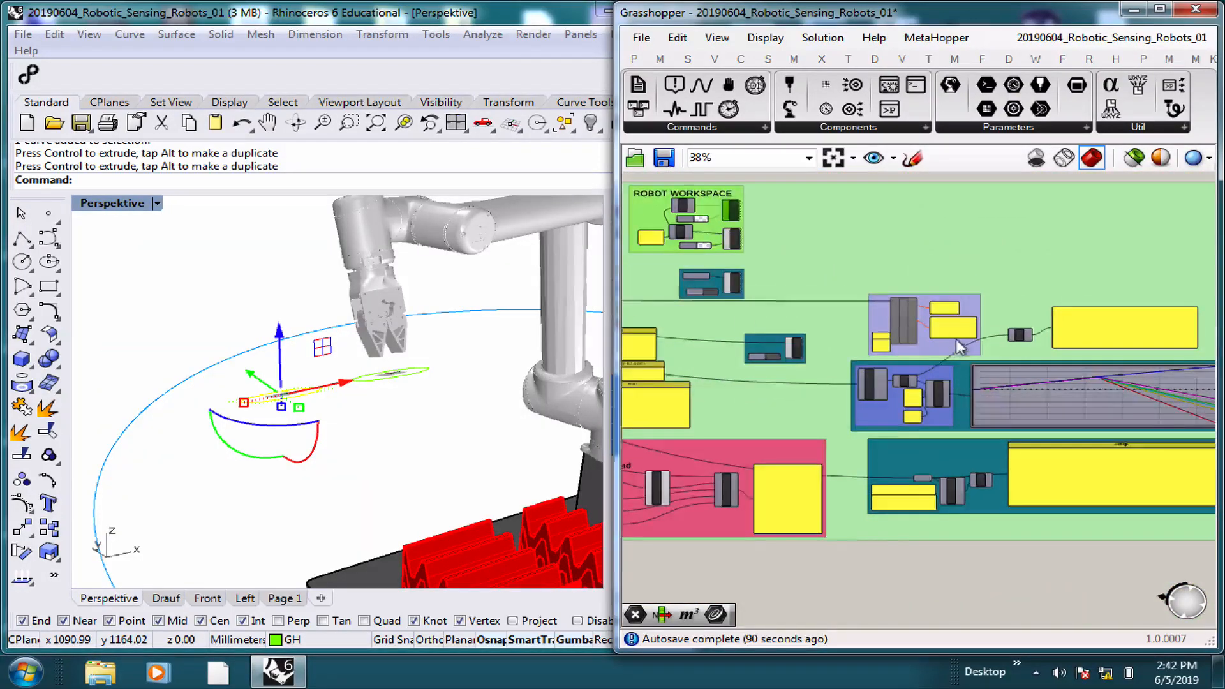
scroll(958, 346, "up", 5)
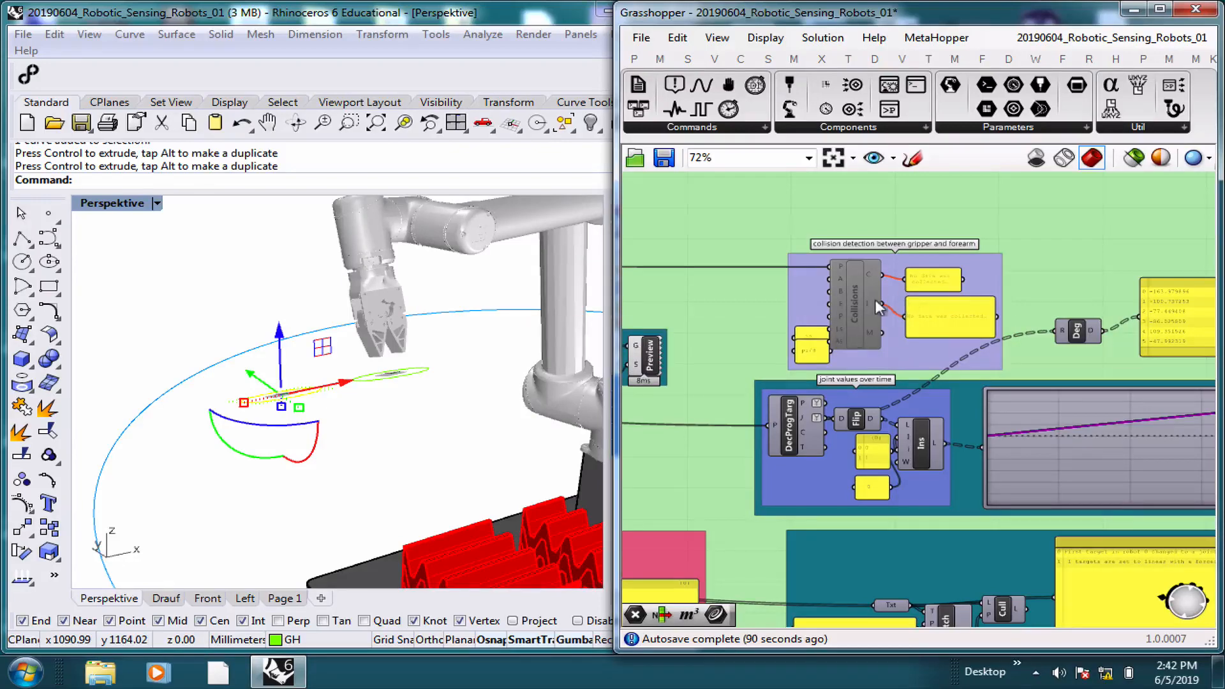
mouse_move(879, 309)
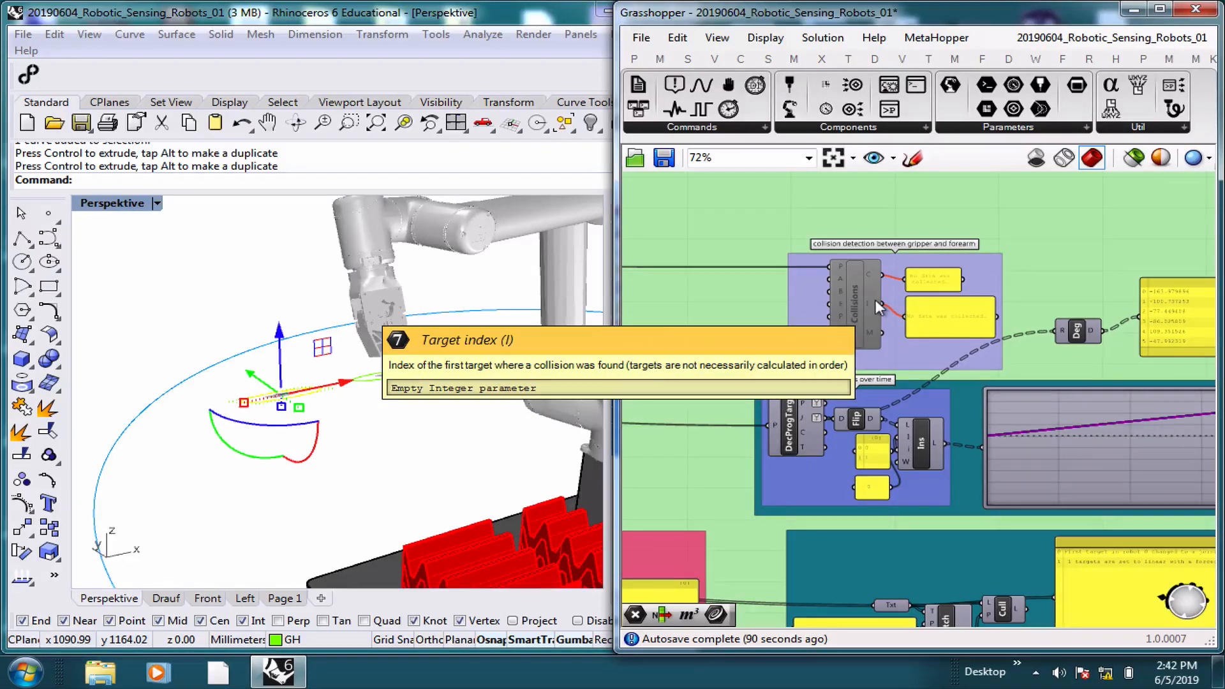
scroll(859, 299, "up", 3)
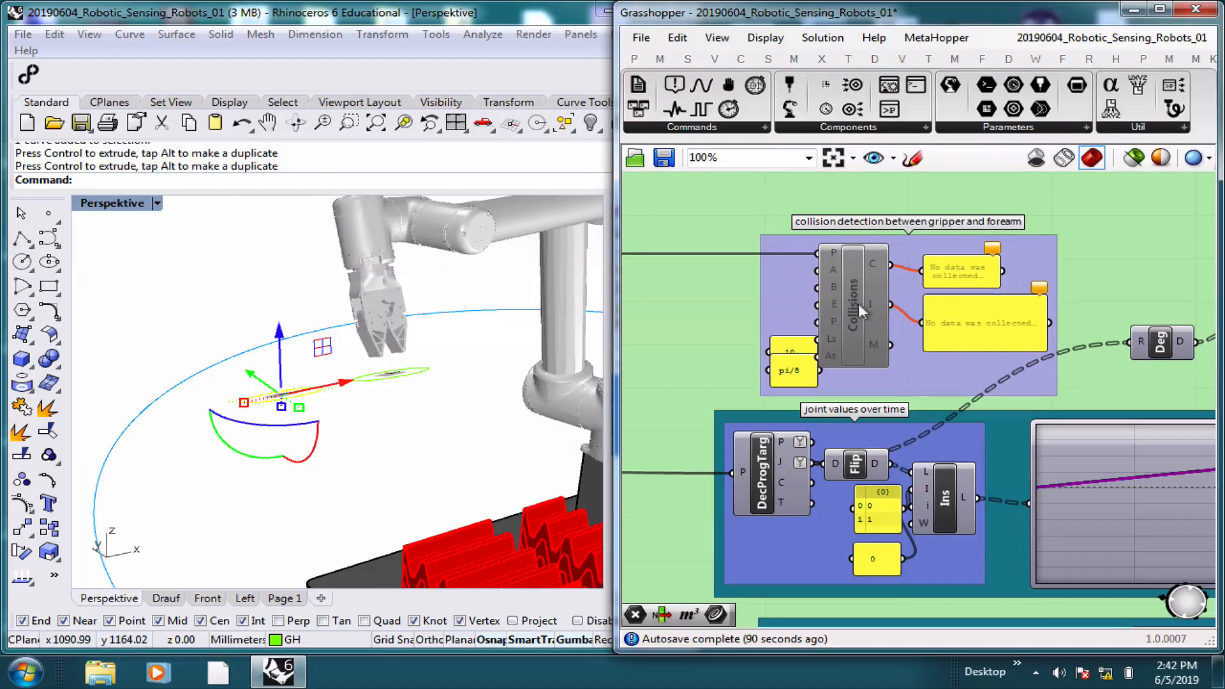
mouse_move(868, 284)
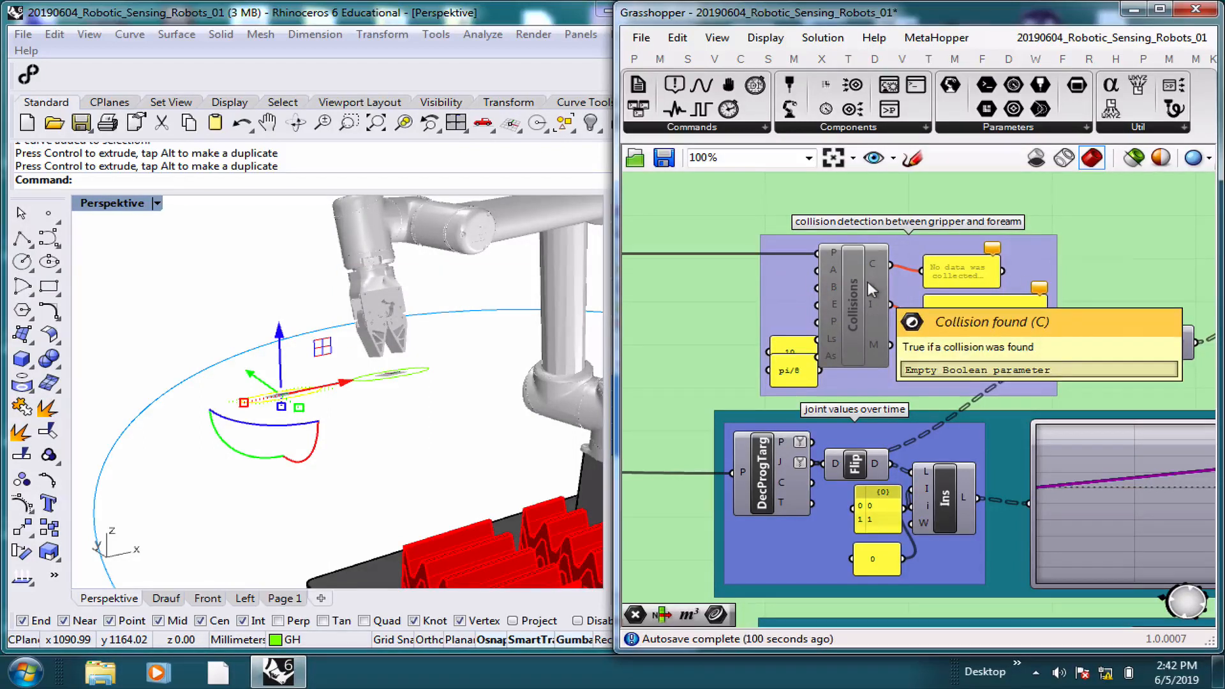
left_click(789, 362)
left_click_drag(789, 364, 762, 348)
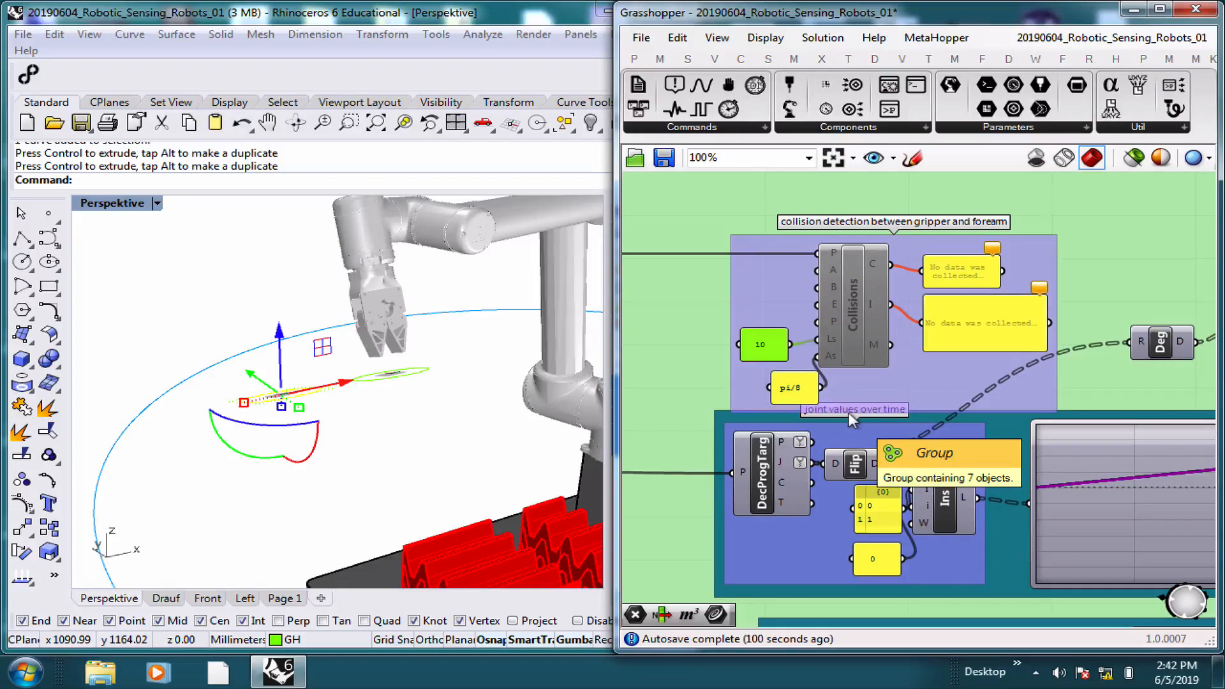
Examine the joint values over time group and follow the joint curves along its graph.
scroll(778, 494, "down", 4)
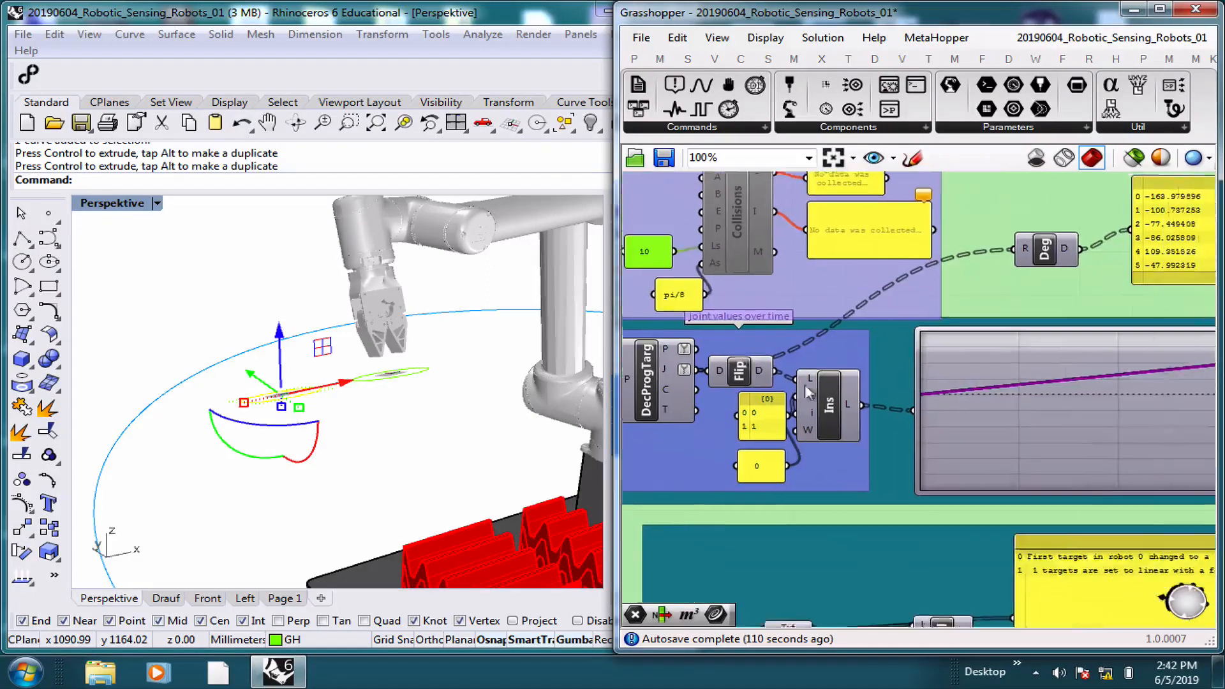
scroll(1028, 380, "up", 4)
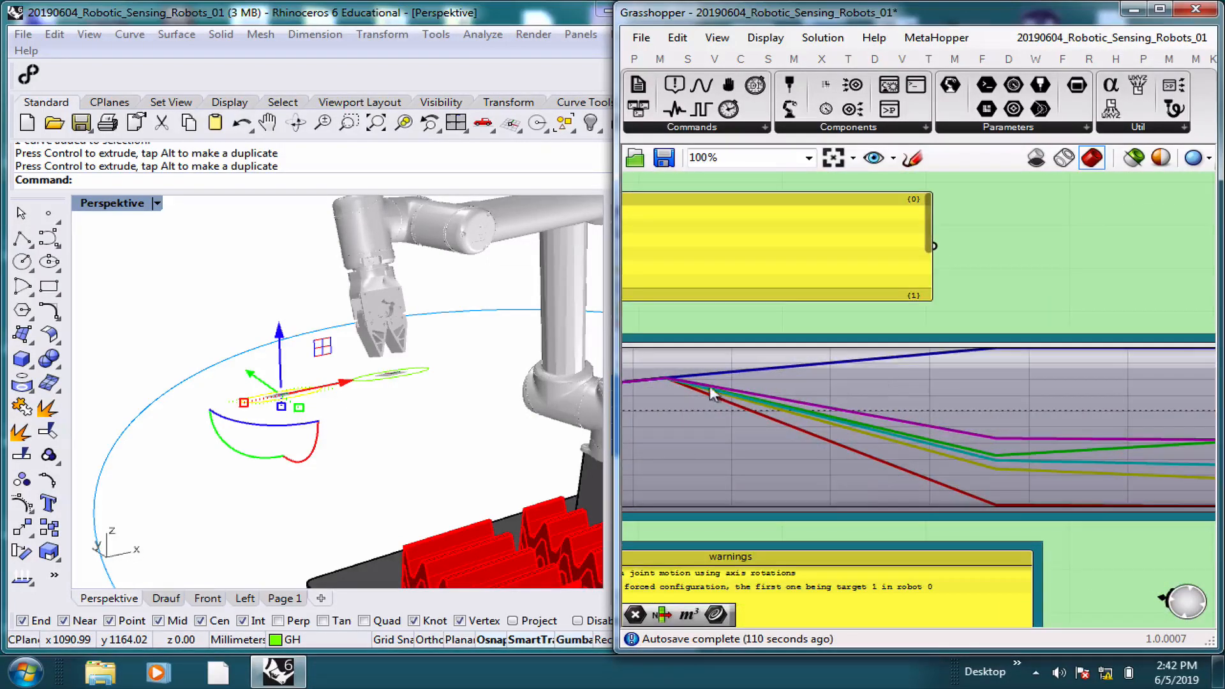
scroll(853, 357, "down", 3)
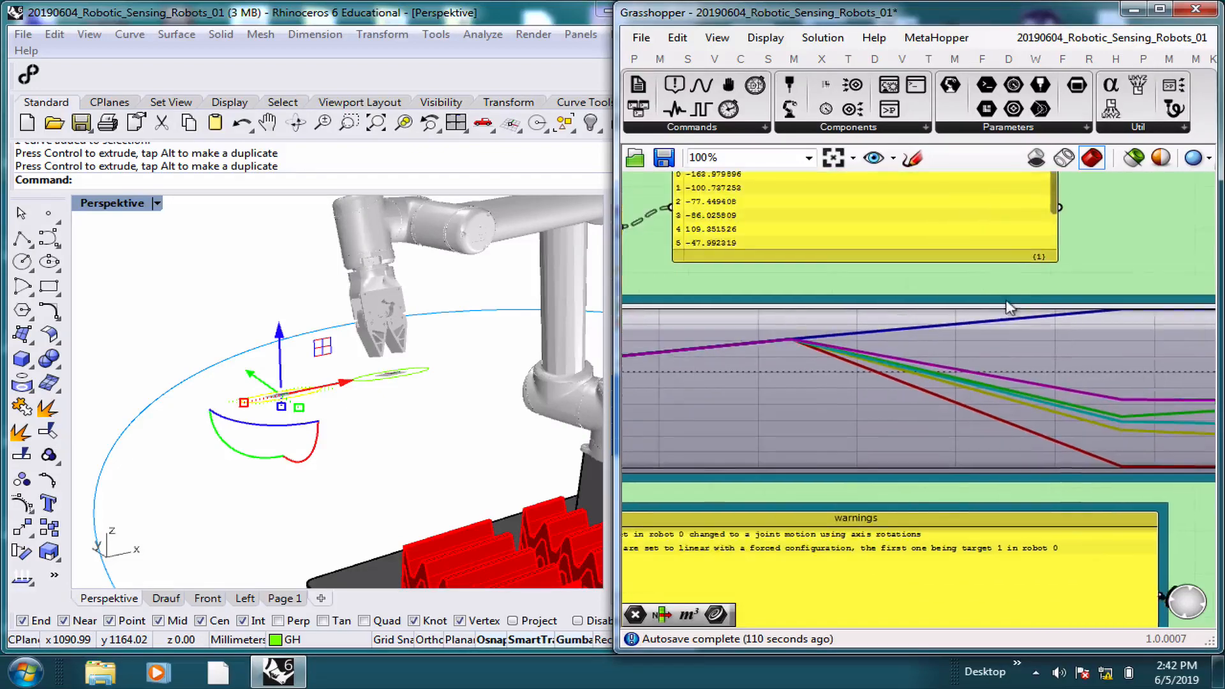
scroll(840, 425, "up", 3)
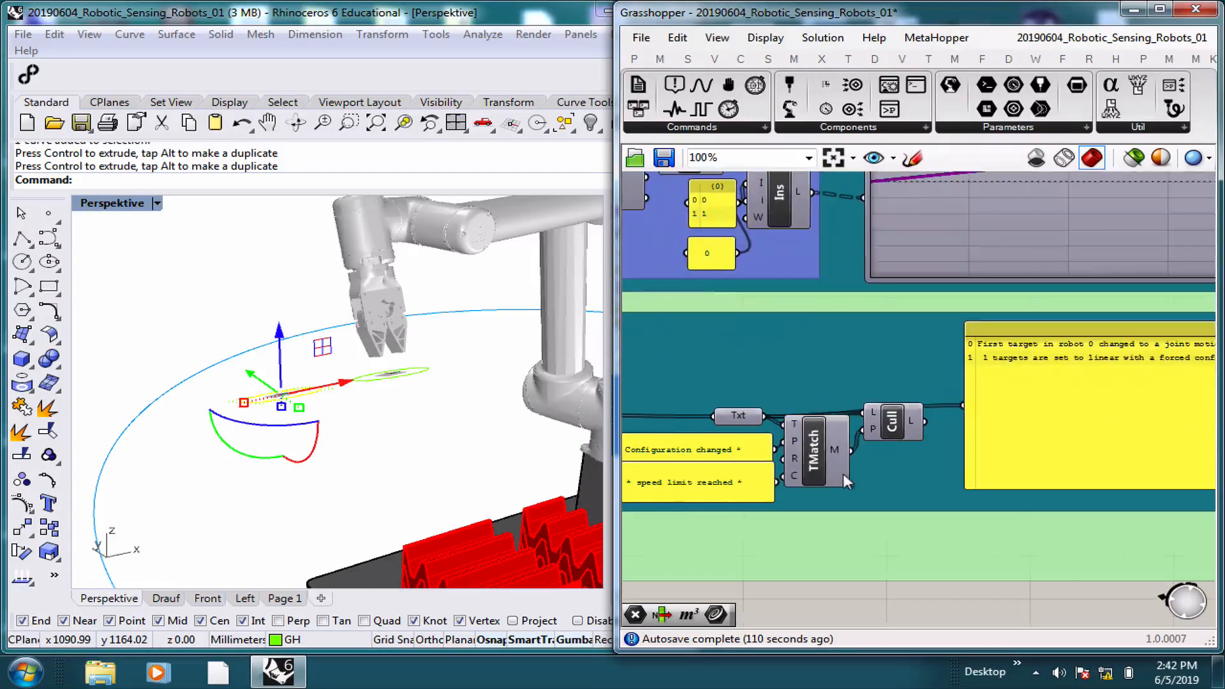
right_click_drag(981, 301, 899, 328)
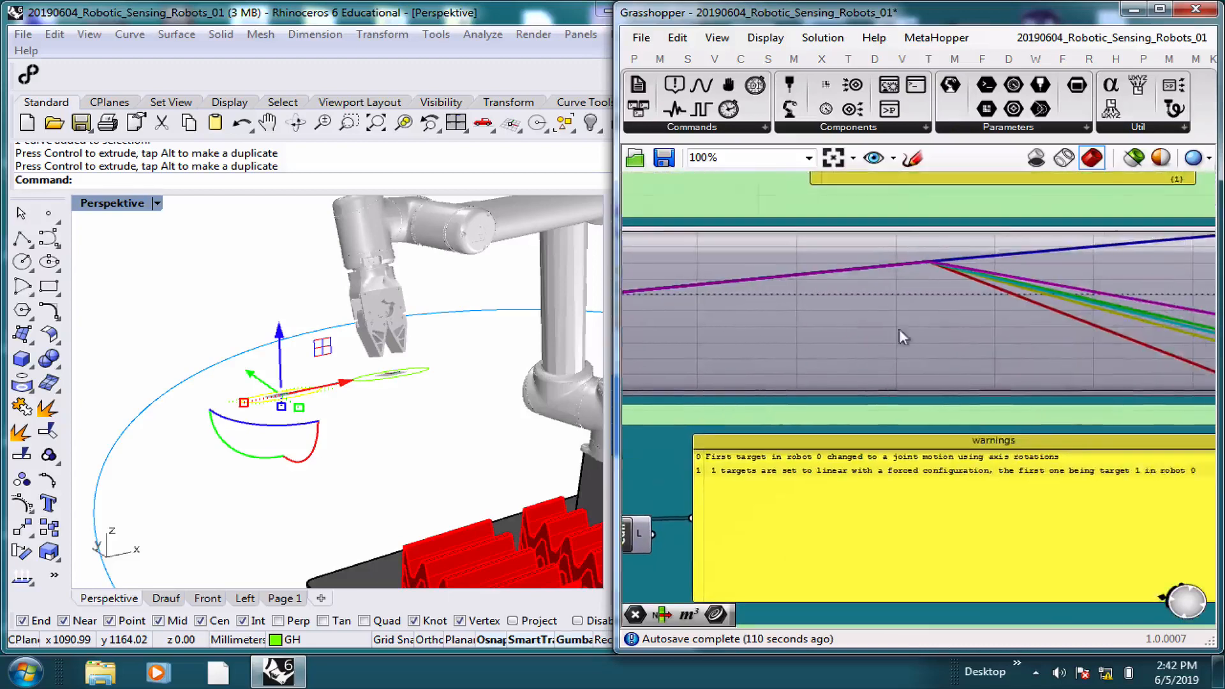
scroll(767, 331, "down", 3)
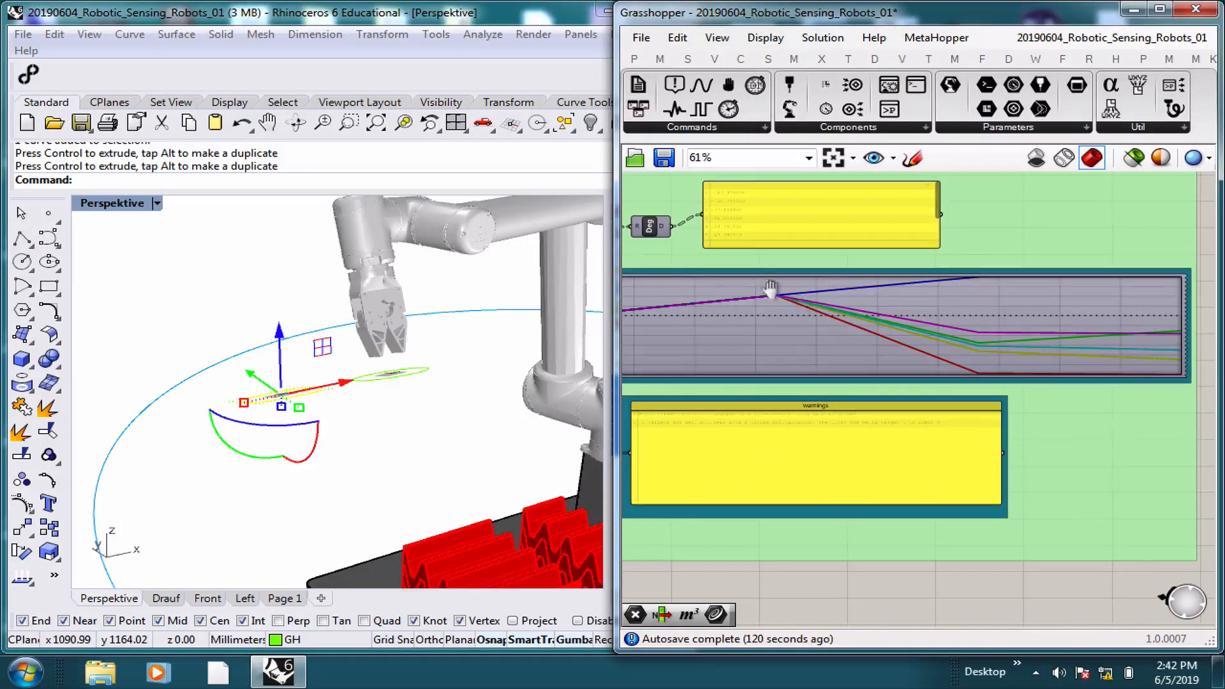
right_click_drag(740, 300, 719, 316)
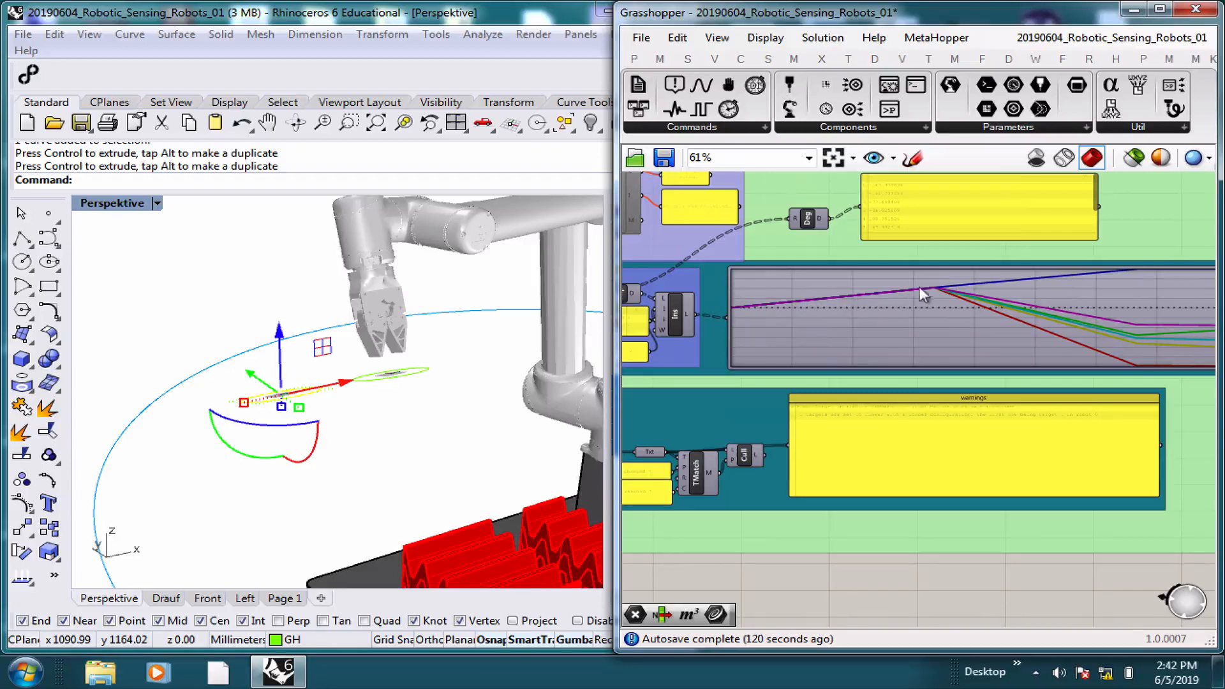
right_click_drag(933, 285, 883, 295)
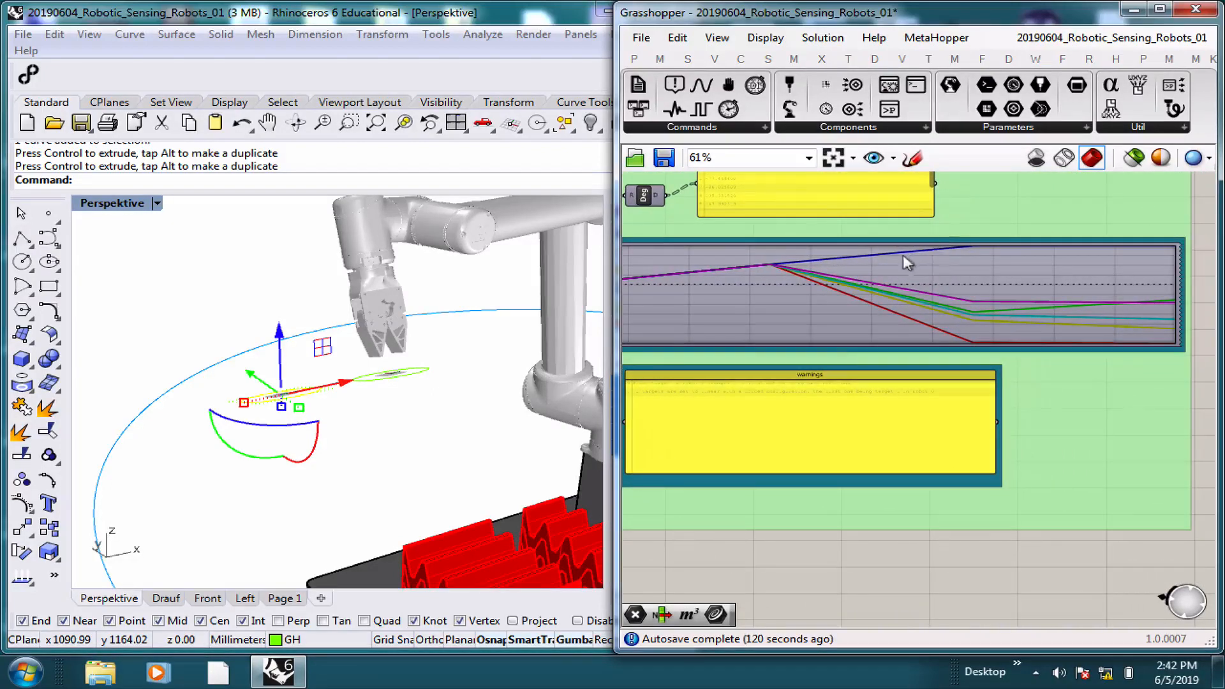
Read the entries in the warnings panel below the joint values graph.
right_click_drag(923, 380, 929, 378)
scroll(930, 378, "up", 3)
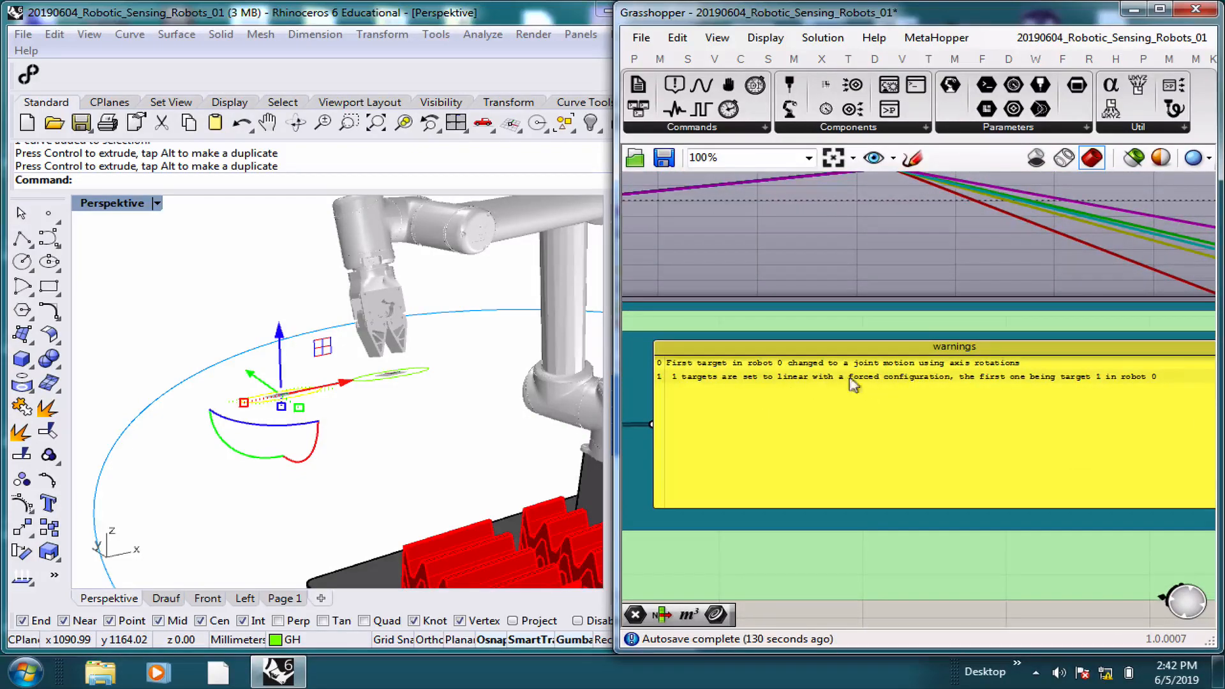
scroll(852, 384, "up", 2)
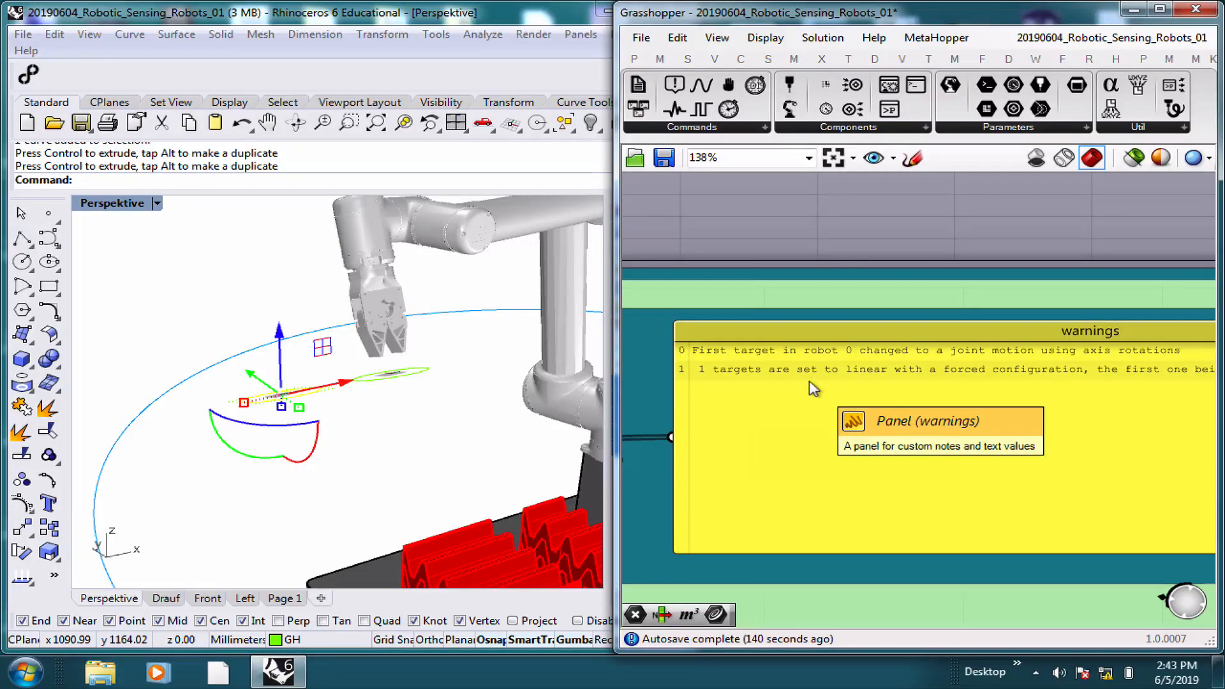
Follow the warnings panel messages to the end of their lines and inspect the text matching patterns that filter them.
right_click_drag(757, 383, 728, 361)
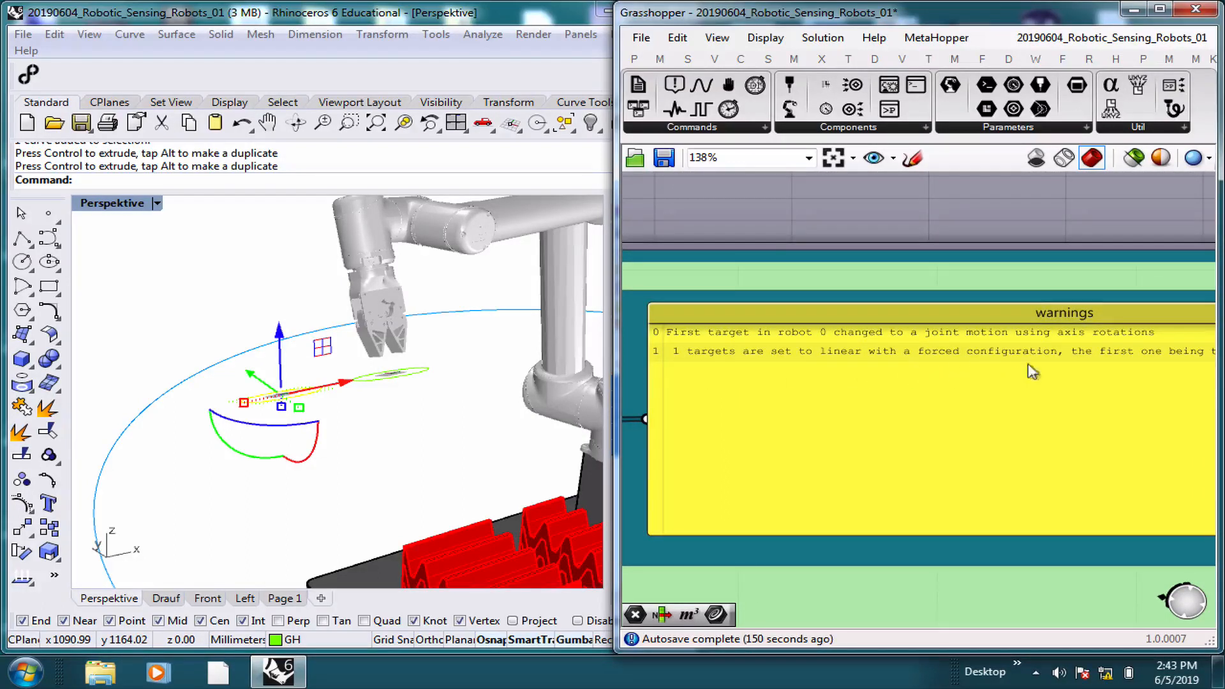
right_click_drag(1032, 372, 947, 370)
right_click_drag(1074, 382, 1050, 383)
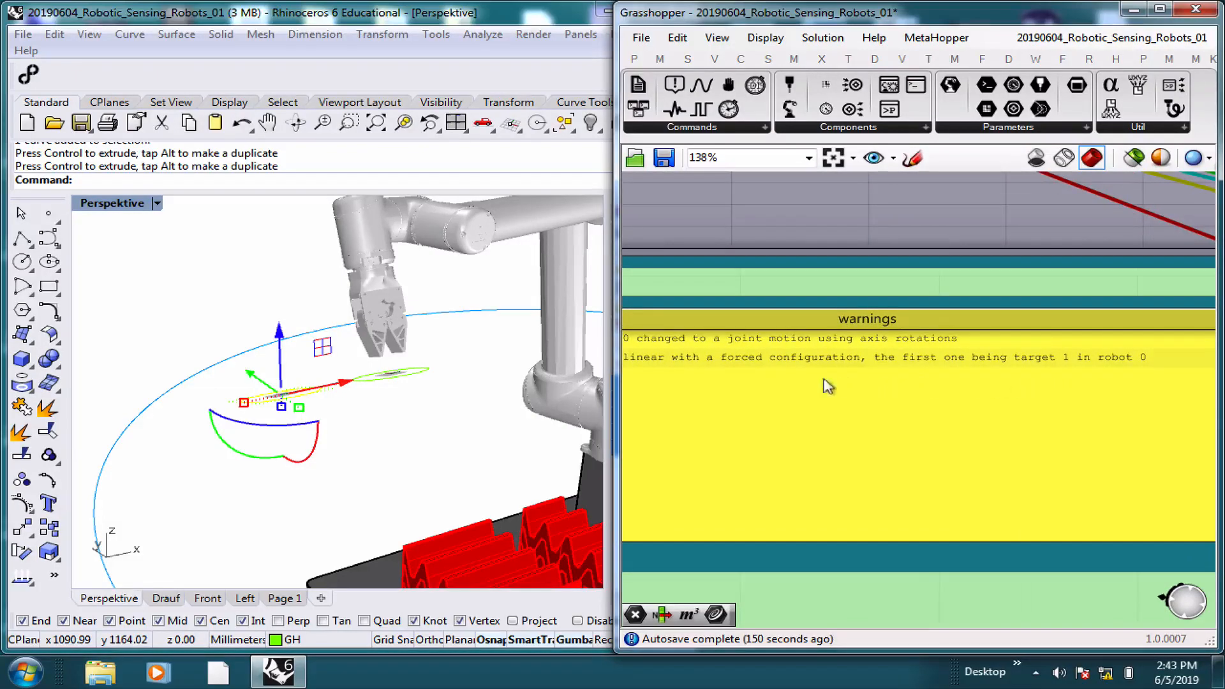
scroll(883, 373, "down", 4)
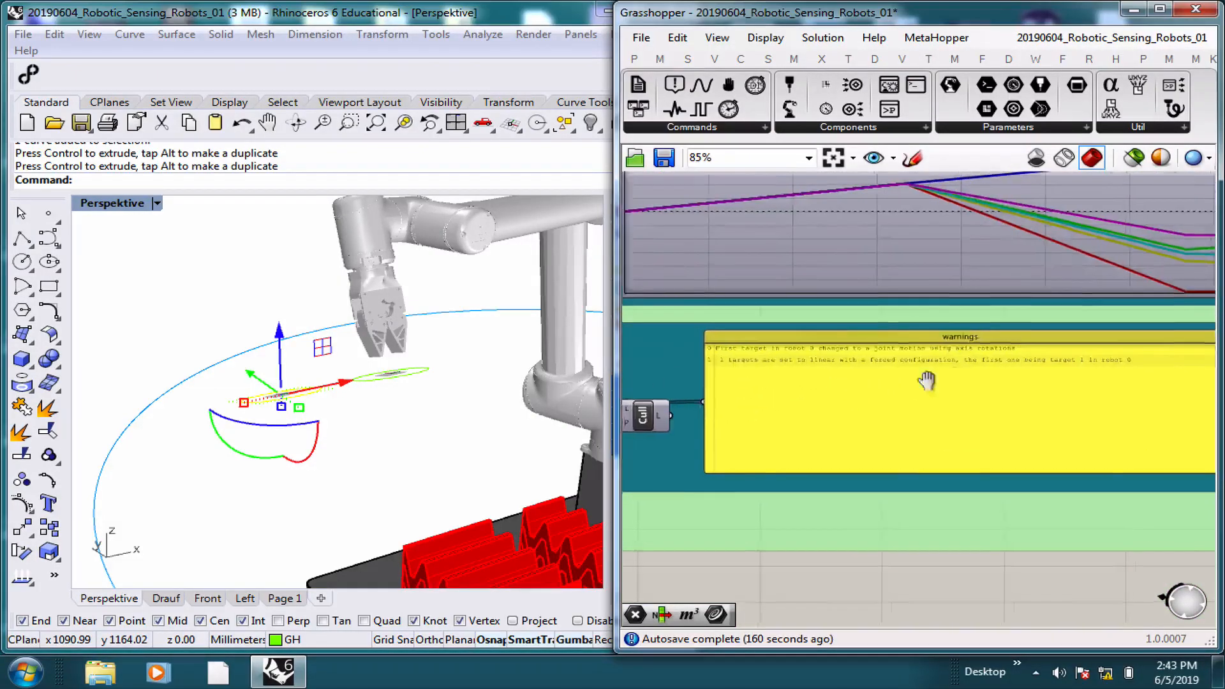
right_click_drag(926, 381, 934, 363)
scroll(766, 421, "up", 4)
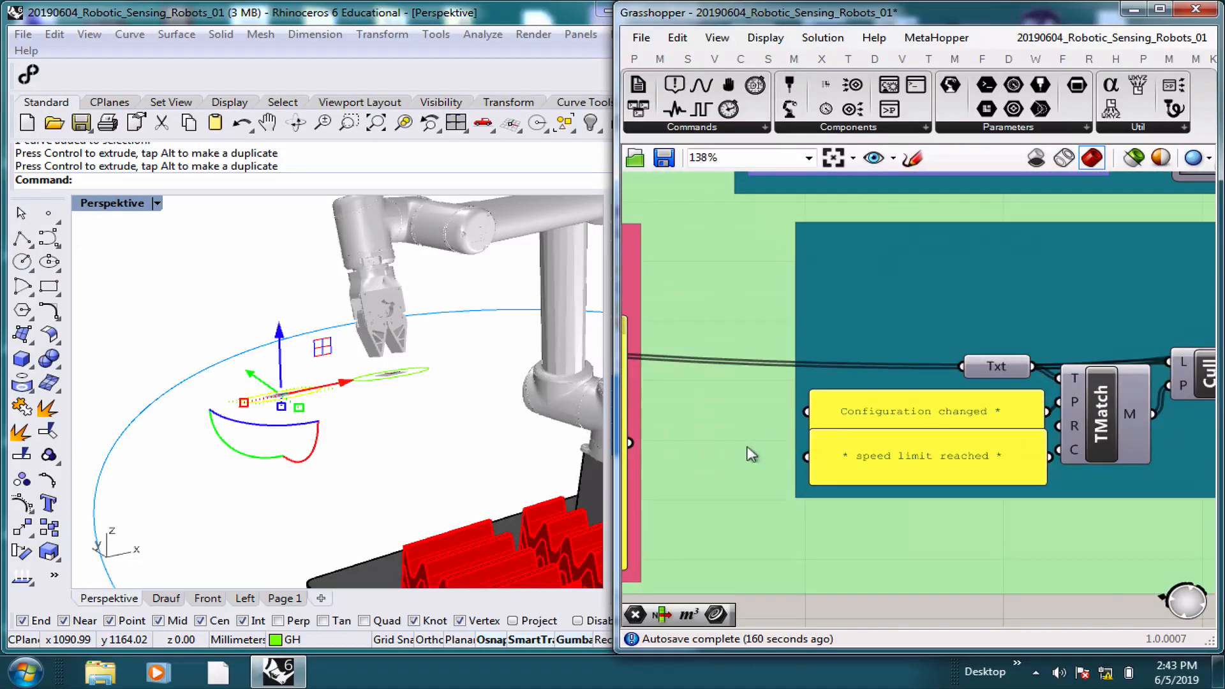
scroll(883, 429, "down", 4)
Examine the robot selector, the upload, play and pause controls and the Fred or Ginger cluster in the Upload group.
right_click_drag(793, 400, 1124, 365)
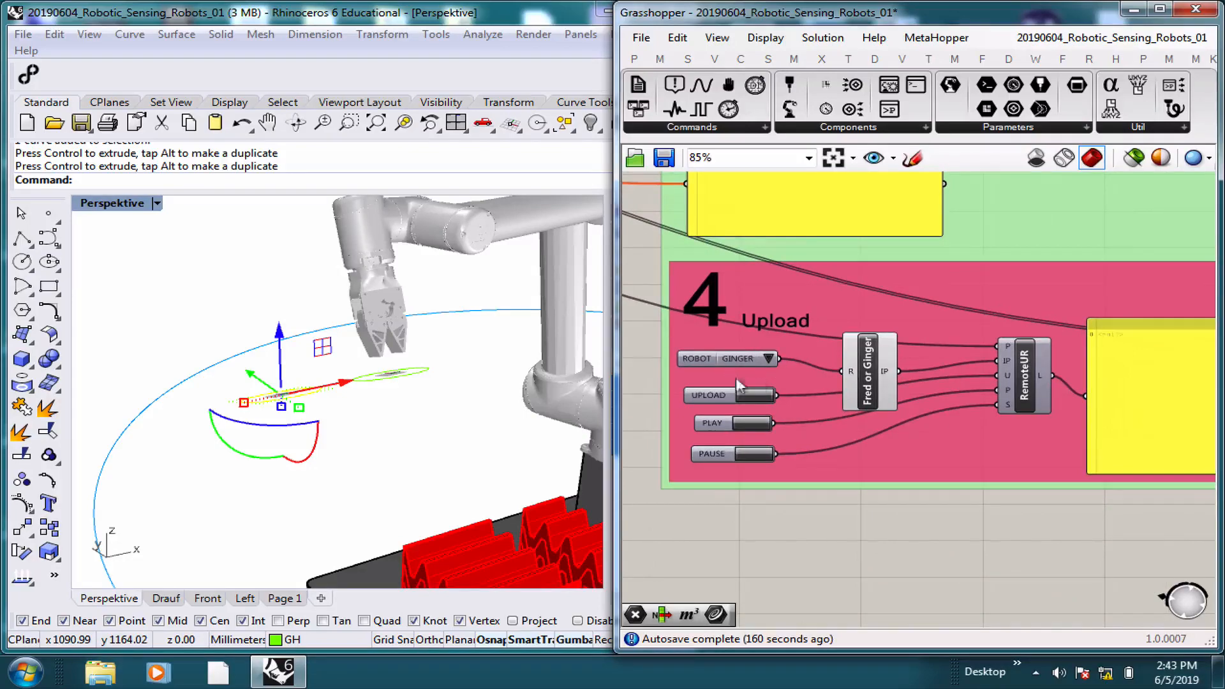
left_click(768, 359)
scroll(756, 392, "up", 2)
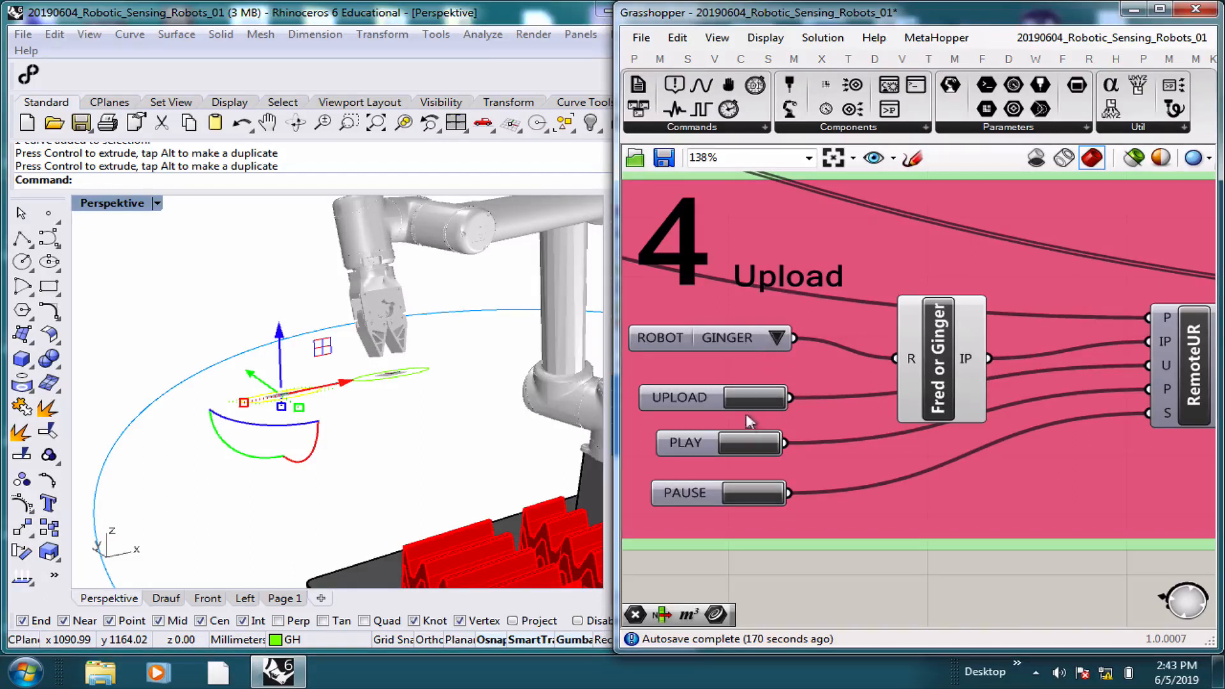
left_click(757, 446)
scroll(808, 457, "down", 2)
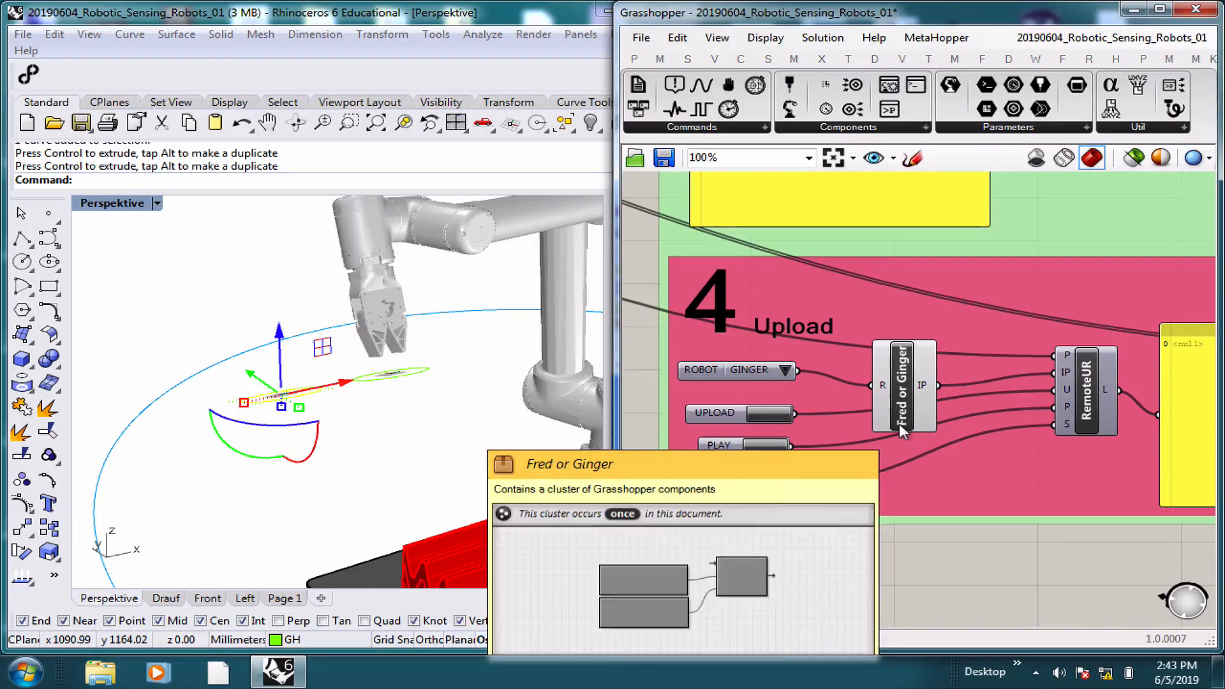
Move the selected target curve along its local Y axis, farther away from the robot, in the Rhino perspective view.
right_click_drag(800, 450, 1122, 435)
scroll(1010, 412, "down", 5)
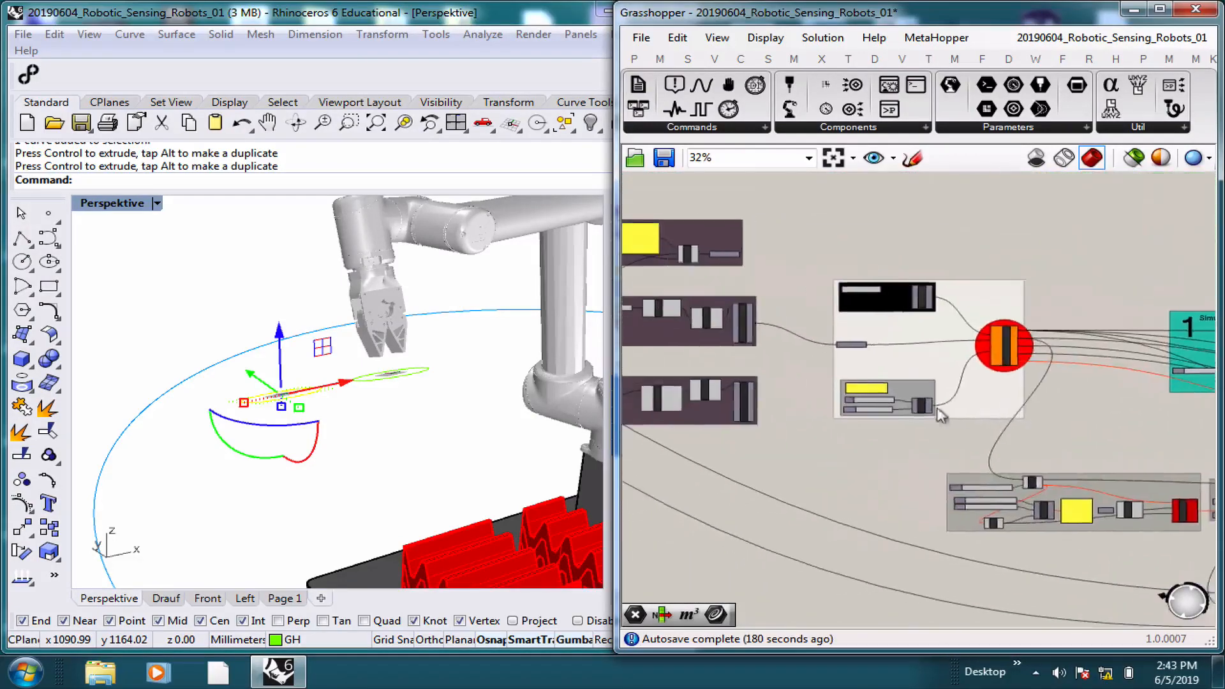
scroll(771, 367, "up", 3)
right_click_drag(726, 387, 896, 420)
right_click_drag(433, 383, 338, 335)
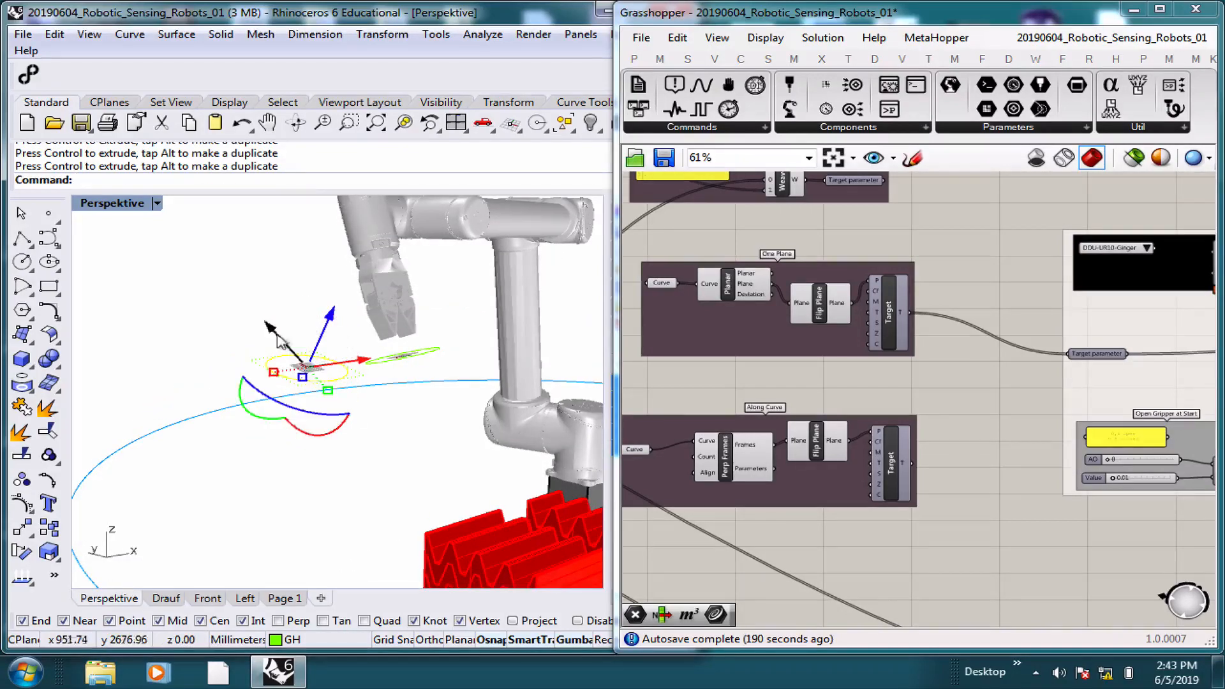
left_click_drag(305, 365, 255, 305)
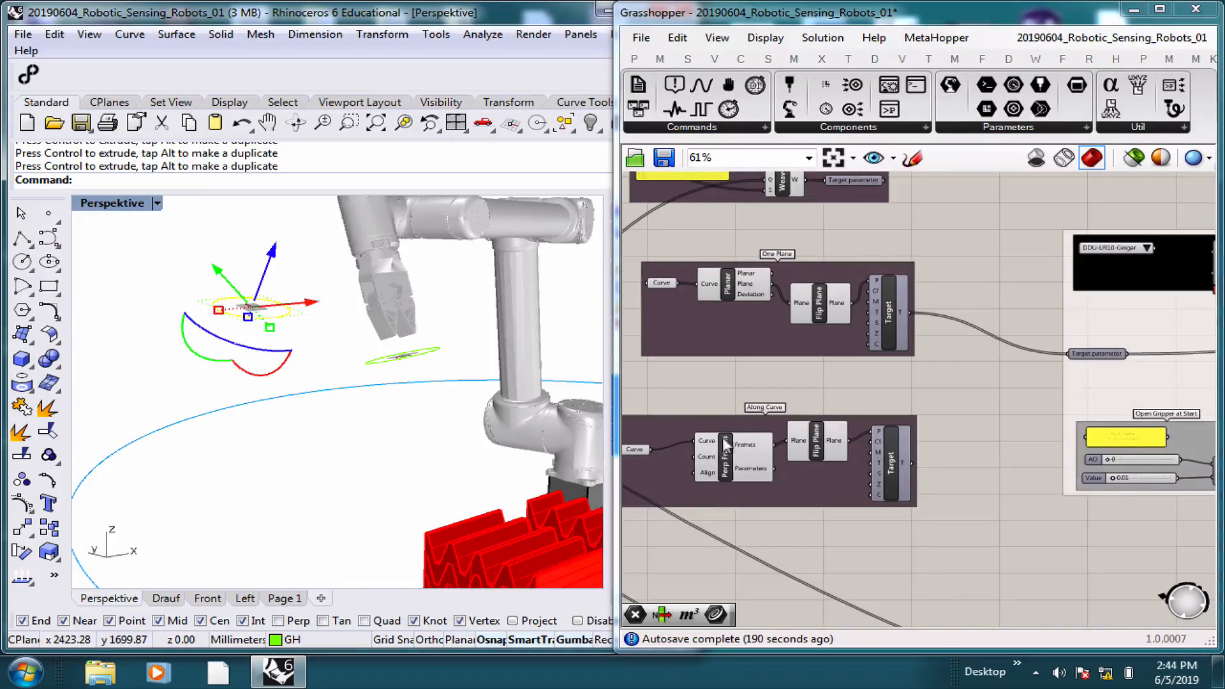
Inspect the perpendicular frames on the curve and connect the Along Curve group's Target output to the Target parameter, replacing the existing connection.
right_click_drag(725, 444, 831, 406)
right_click_drag(471, 383, 410, 394, "shift")
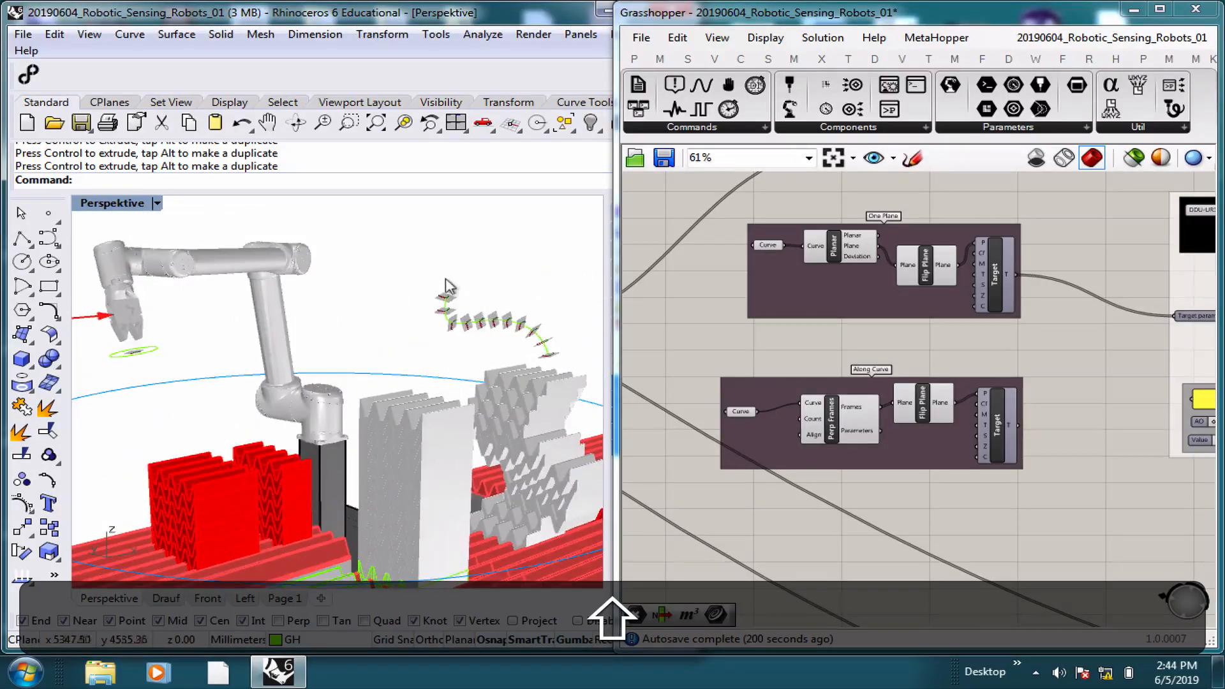
scroll(473, 301, "up", 10)
right_click_drag(464, 315, 356, 282, "shift")
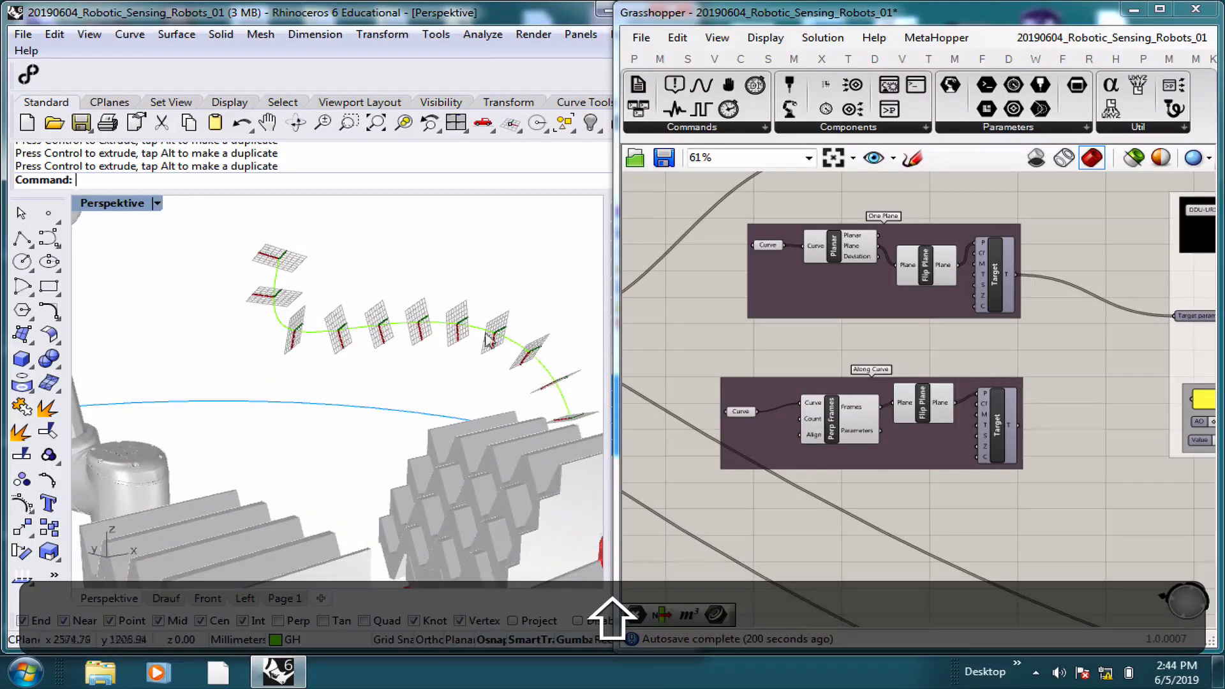
mouse_move(1023, 438)
right_mouse_down()
mouse_move(957, 430)
mouse_move(933, 444)
right_mouse_up()
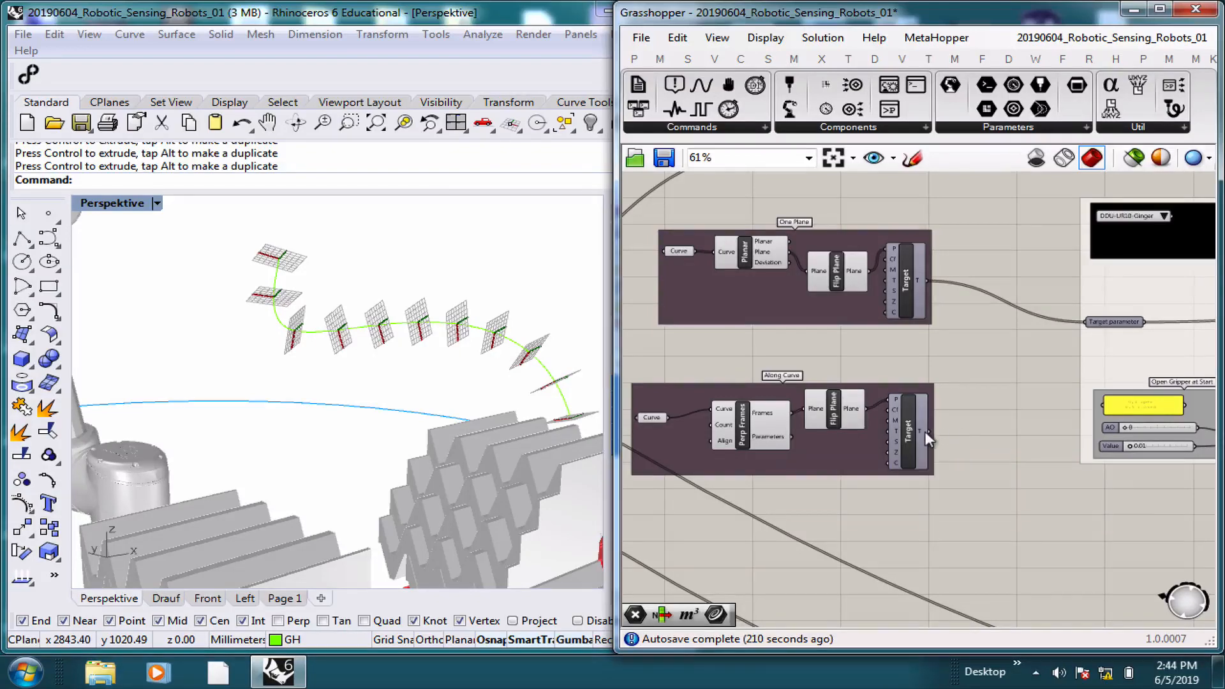
left_click_drag(928, 436, 1094, 336)
scroll(1129, 328, "up", 3)
scroll(1070, 362, "down", 4)
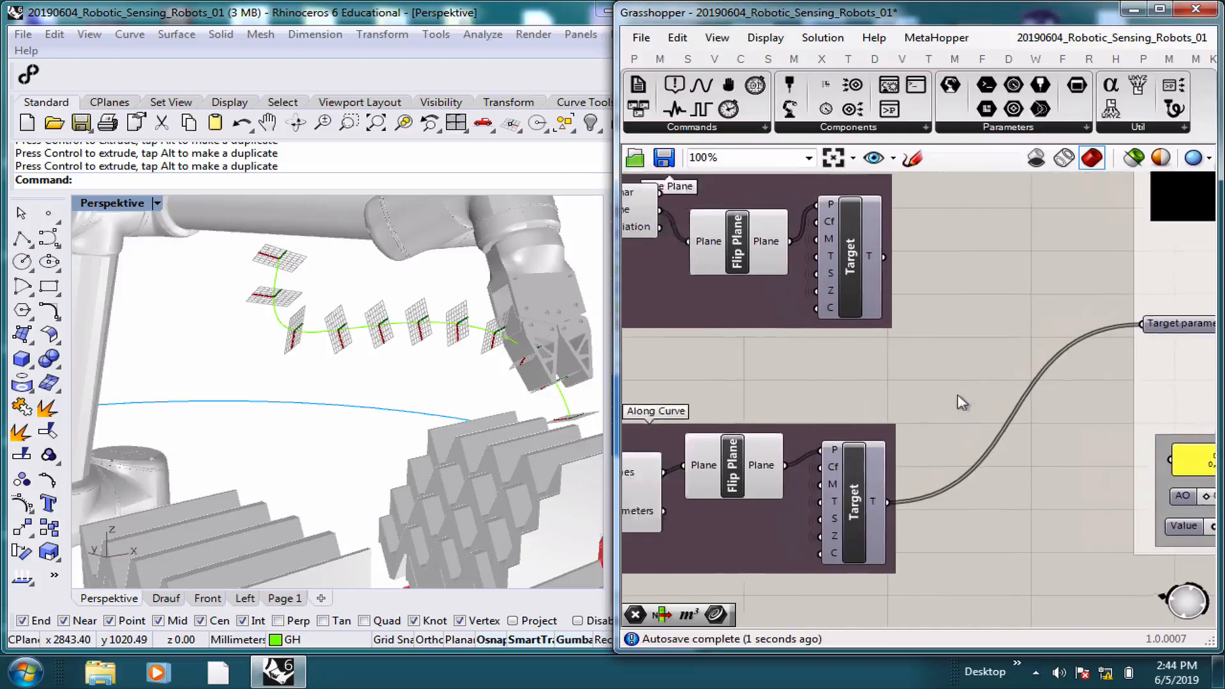
Scrub the simulation time forward and back to watch the robot travel through the targets along the curve.
right_click_drag(1070, 362, 835, 371)
mouse_move(388, 372)
right_mouse_down()
mouse_move(476, 314)
mouse_move(423, 327)
mouse_move(389, 361)
right_mouse_up()
right_click_drag(1040, 403, 978, 399)
right_click_drag(1148, 424, 915, 418)
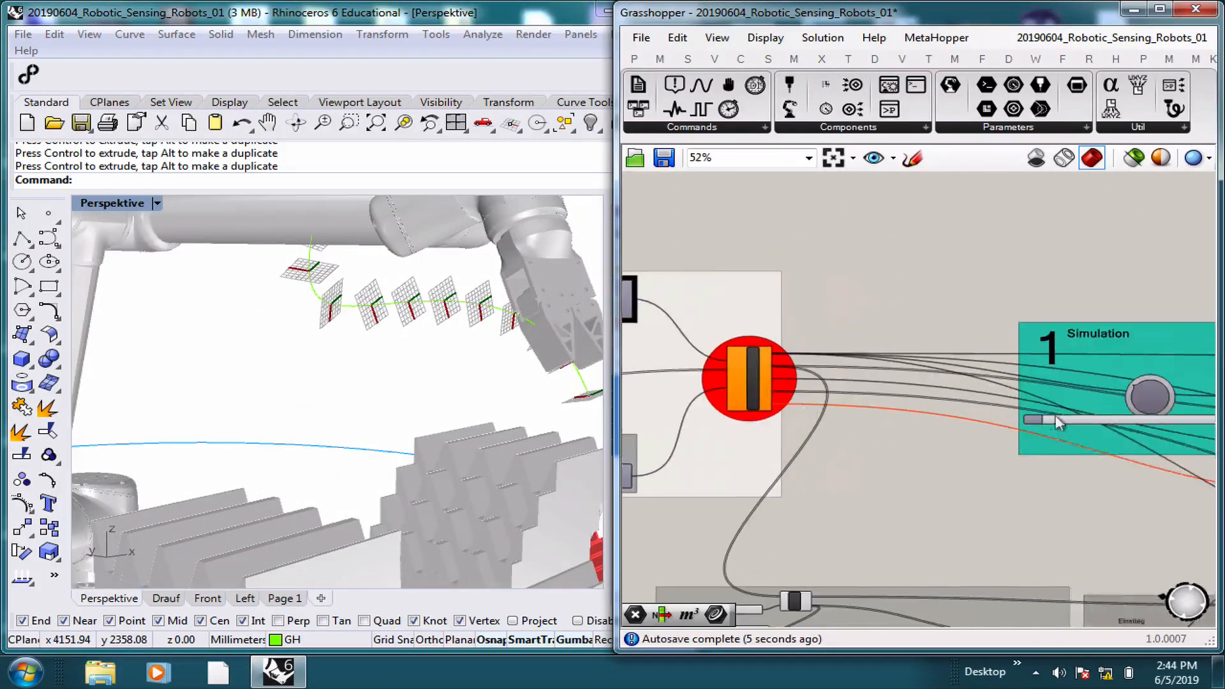
right_click_drag(1055, 419, 912, 416)
scroll(1082, 417, "up", 3)
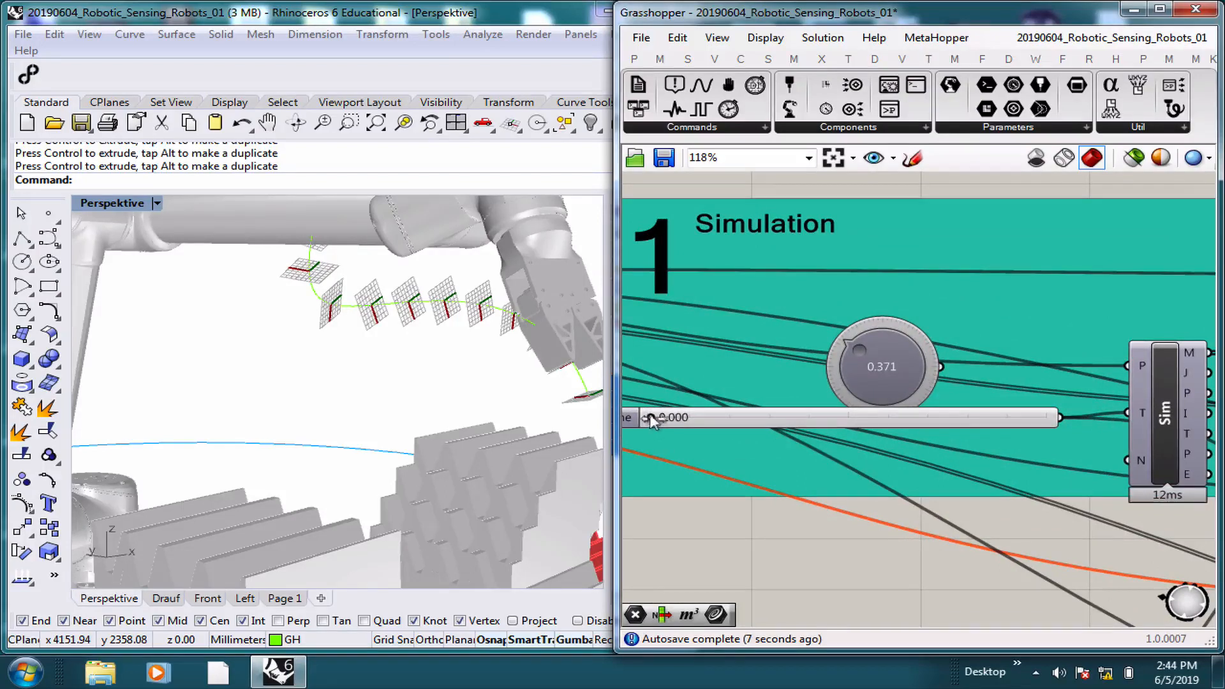
left_click_drag(697, 418, 797, 416)
right_click_drag(401, 347, 299, 384, "ctrl")
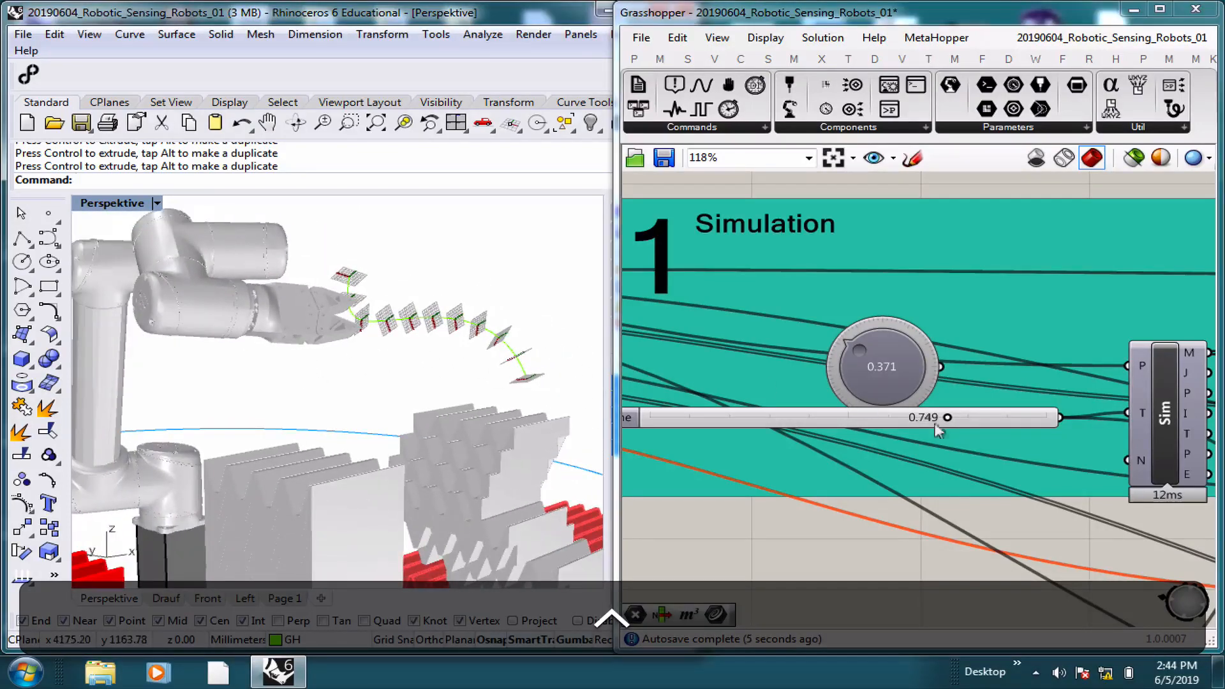
left_click_drag(951, 419, 887, 418)
Set the robot configuration in the Geschwindigkeit group to Wrist.
scroll(887, 418, "down", 5)
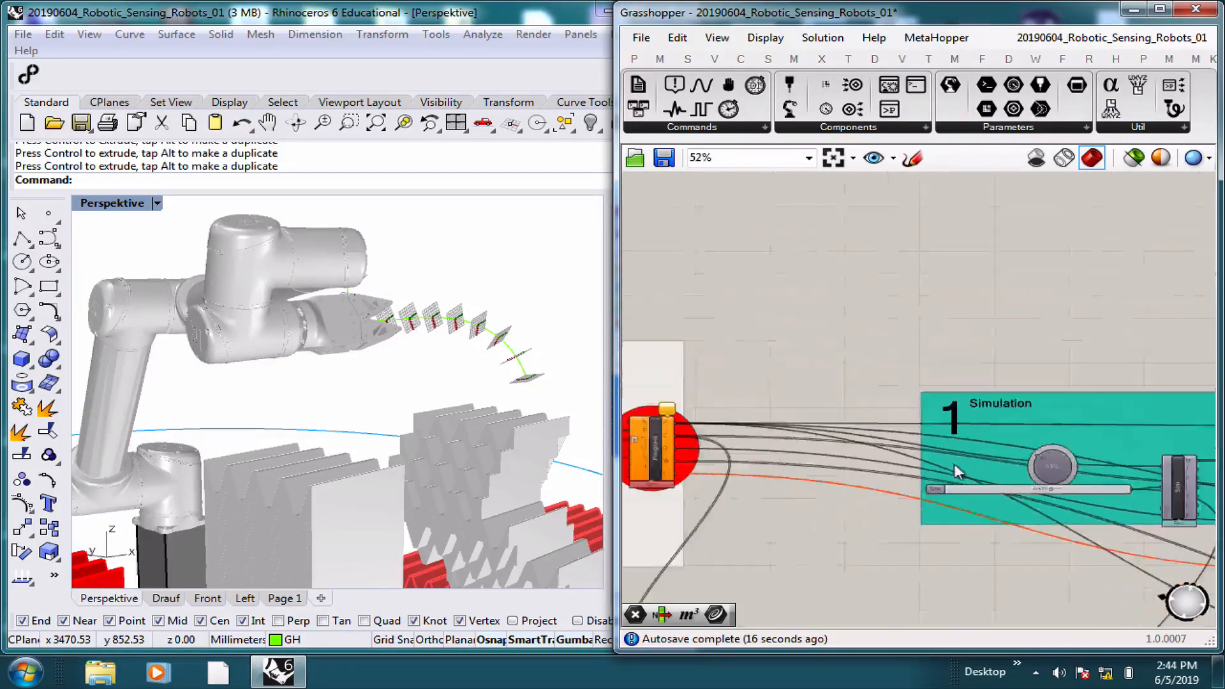
scroll(798, 331, "up", 7)
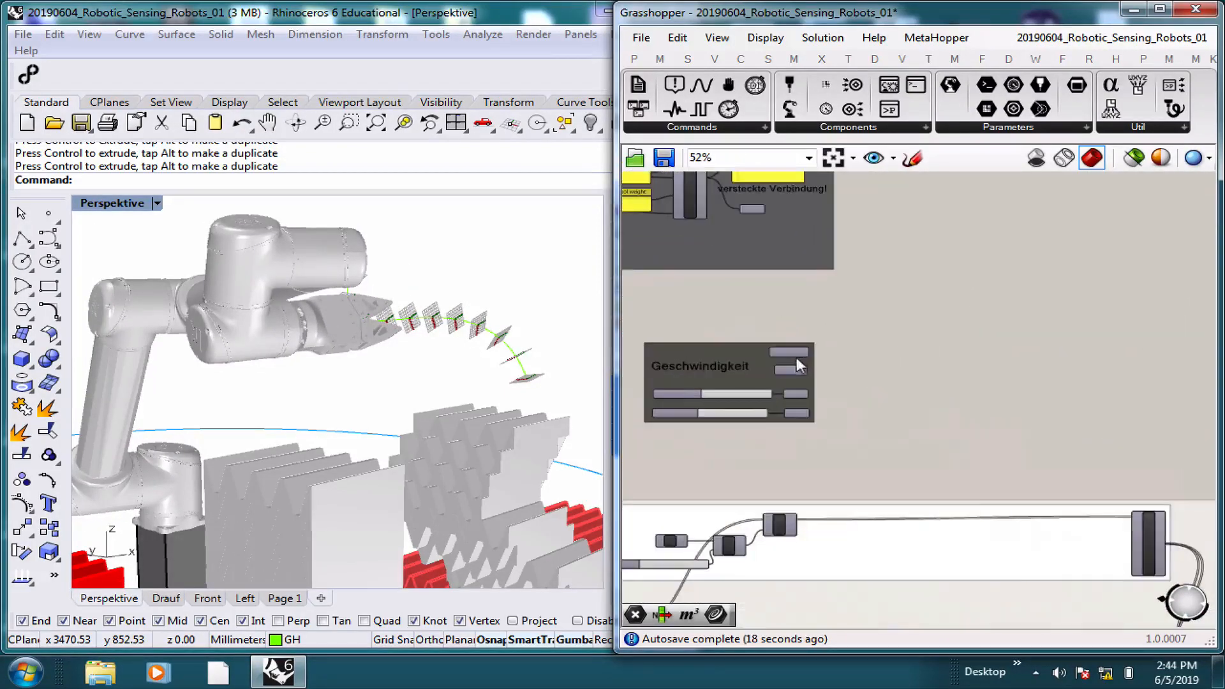
left_click(800, 348)
left_click(801, 347)
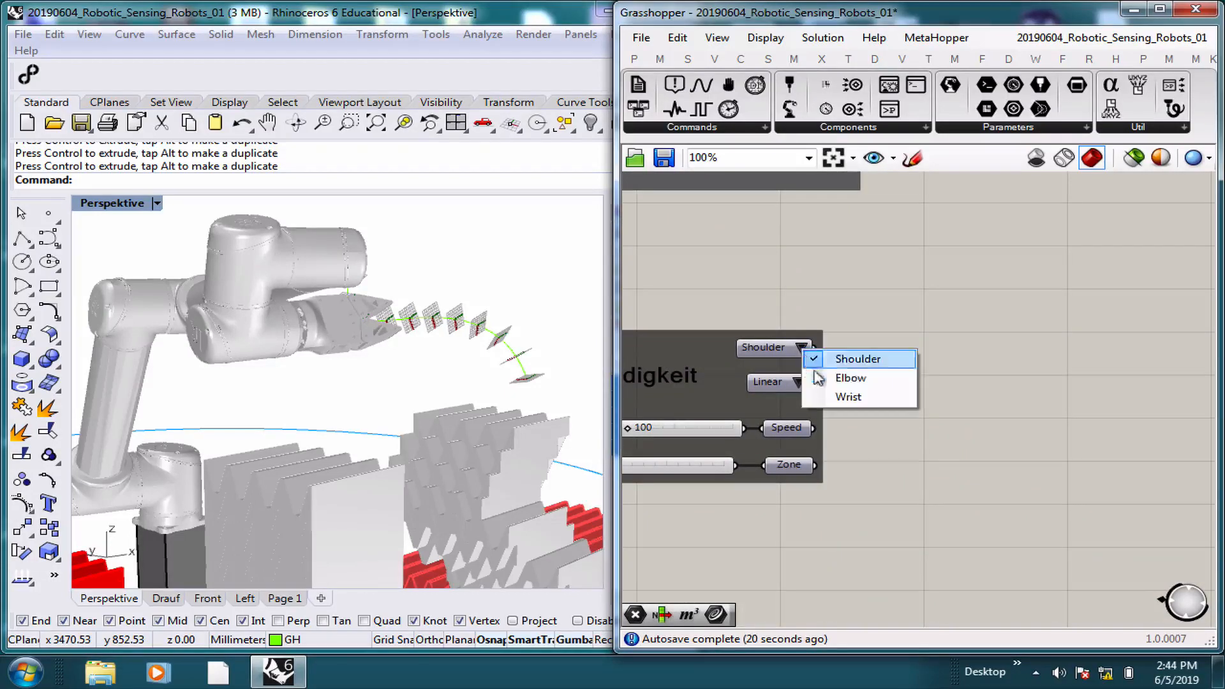
left_click(849, 392)
Advance the simulation time to 0.952 to view the robot's motion with the Wrist configuration.
right_click_drag(1059, 460, 889, 423)
scroll(976, 422, "down", 5)
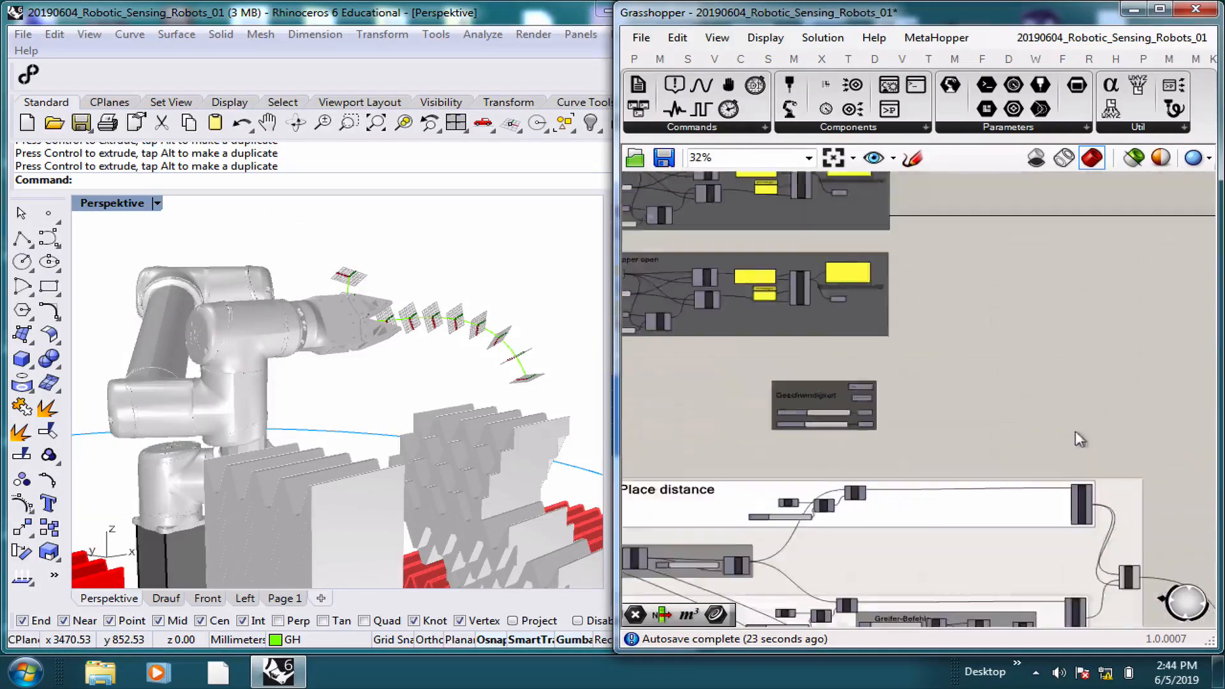
right_click_drag(1076, 434, 844, 380)
mouse_move(1059, 460)
right_mouse_down()
mouse_move(872, 349)
mouse_move(804, 343)
right_mouse_up()
mouse_move(1190, 613)
right_mouse_down()
mouse_move(1034, 487)
mouse_move(871, 391)
right_mouse_up()
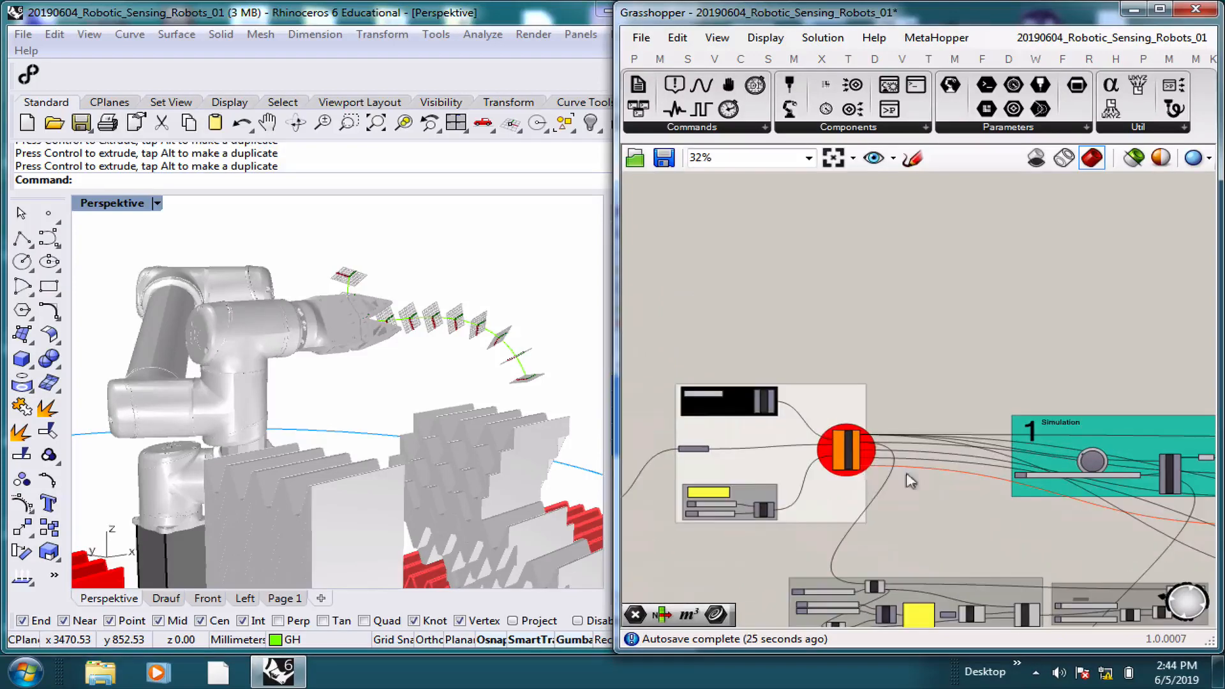
scroll(1140, 470, "up", 5)
scroll(997, 491, "up", 1)
left_click_drag(1021, 488, 1157, 479)
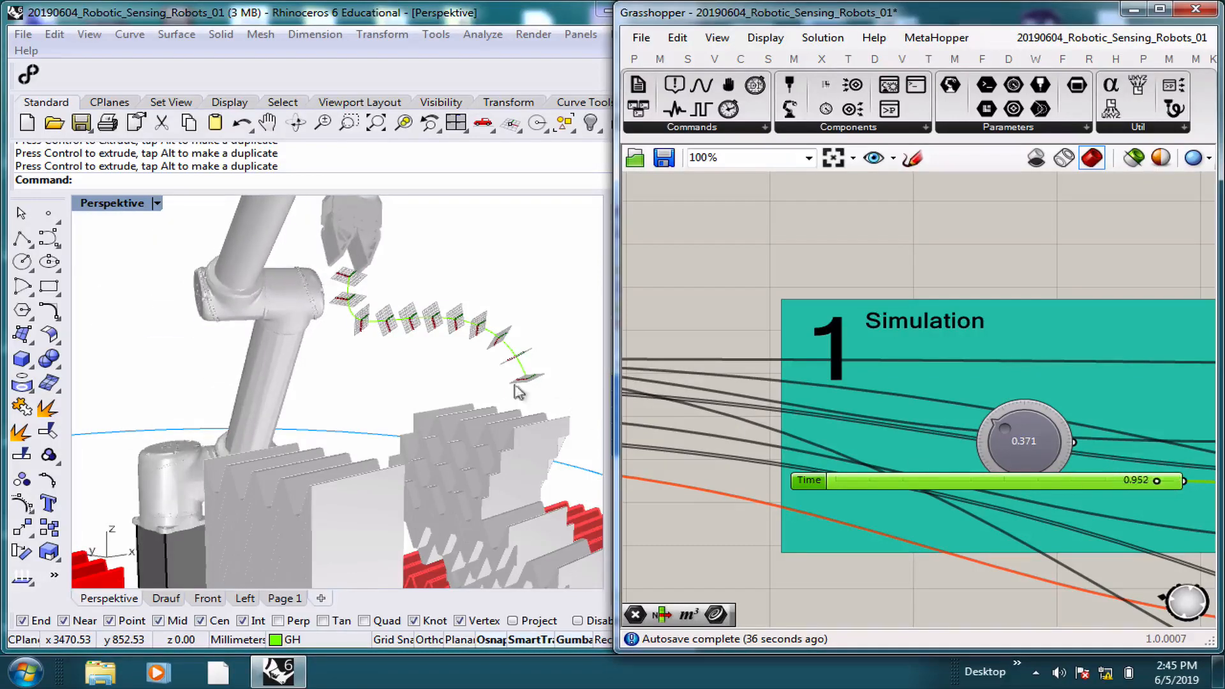
Rewind the simulation to 0.000 and run it forward again to a time of 0.841.
scroll(460, 383, "up", 3)
scroll(460, 382, "up", 1)
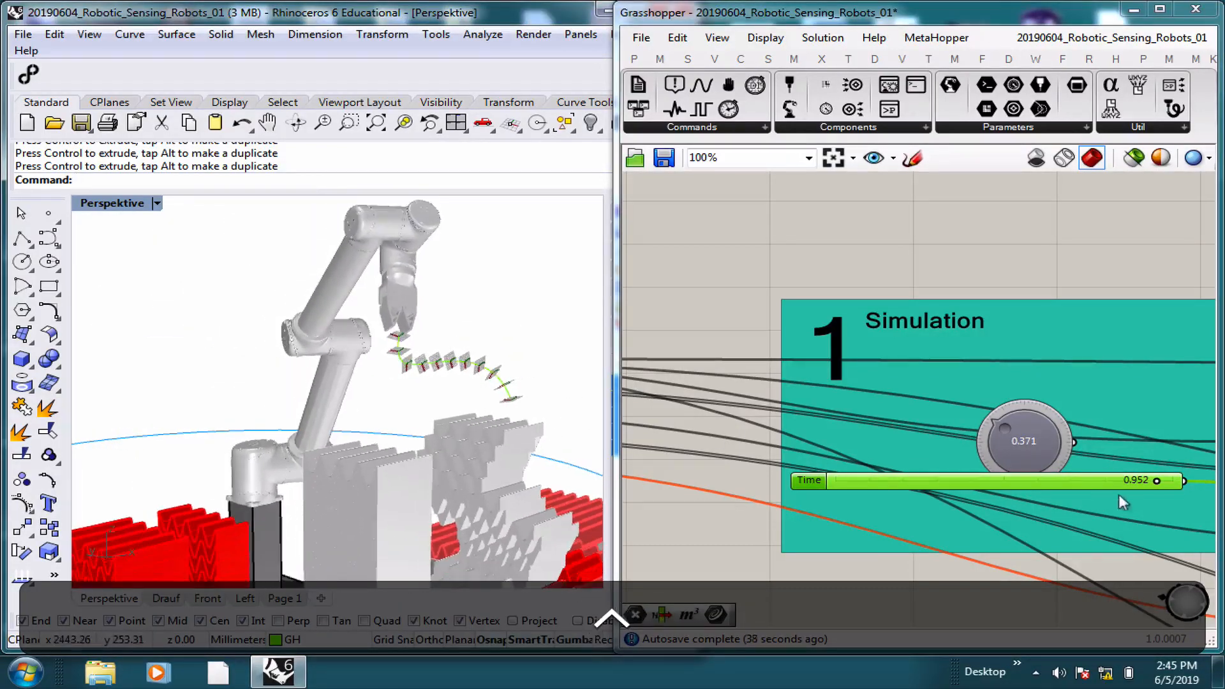
left_click_drag(1157, 485, 686, 456)
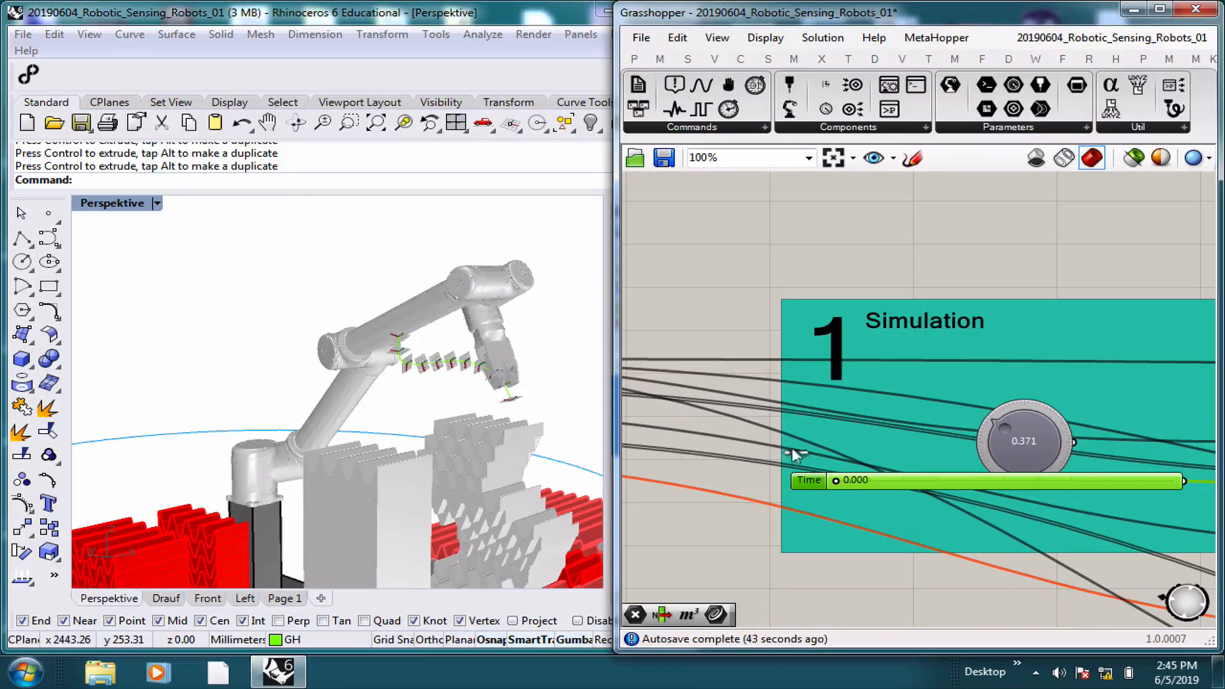
left_click_drag(795, 454, 1120, 465)
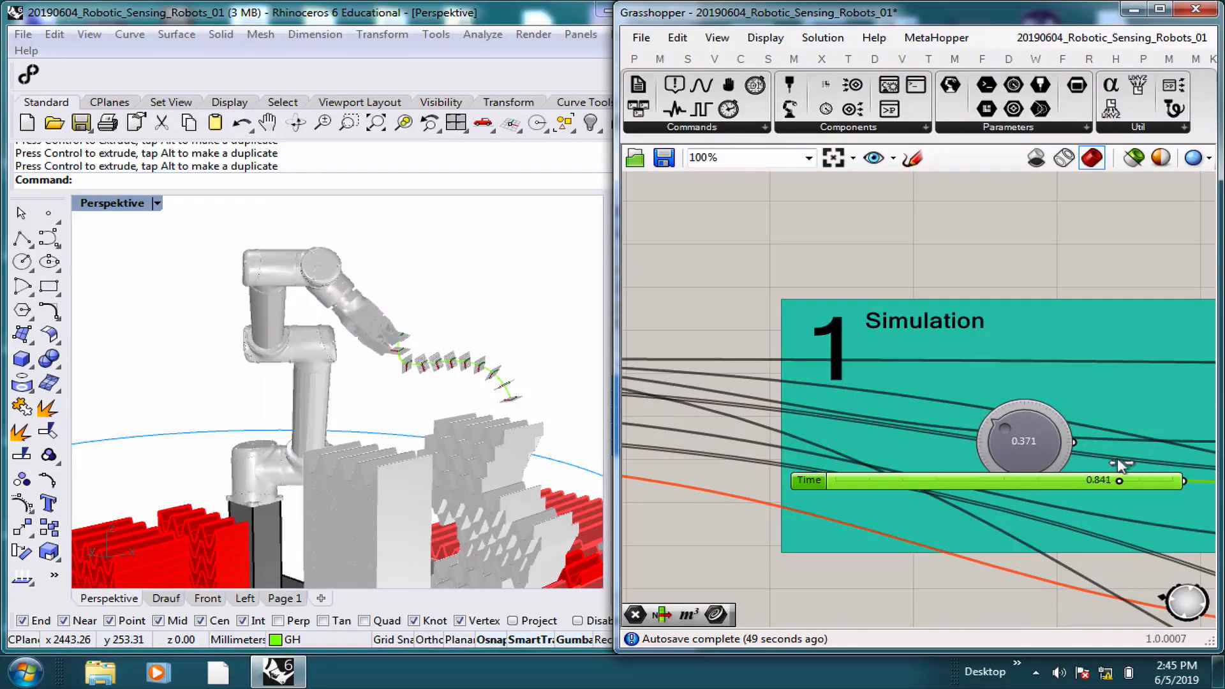
Check the joint values over time graph and switch the robot configuration in the Geschwindigkeit group to Elbow.
scroll(939, 369, "down", 5)
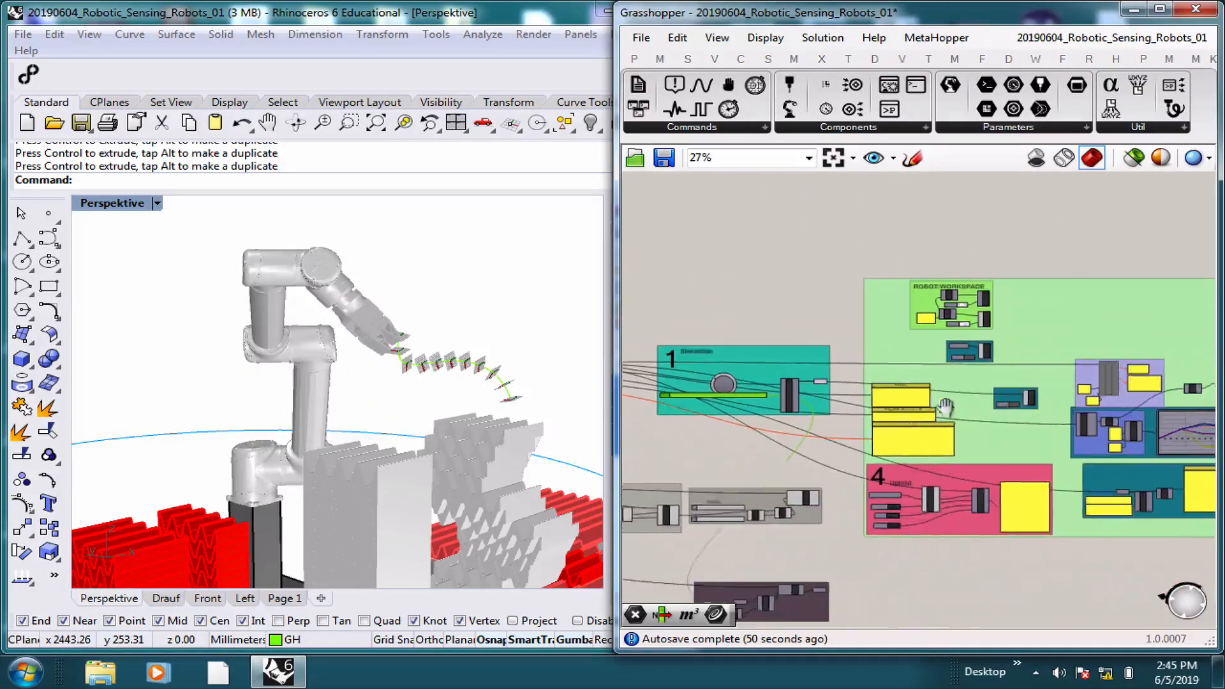
scroll(1173, 404, "up", 1)
scroll(927, 411, "up", 4)
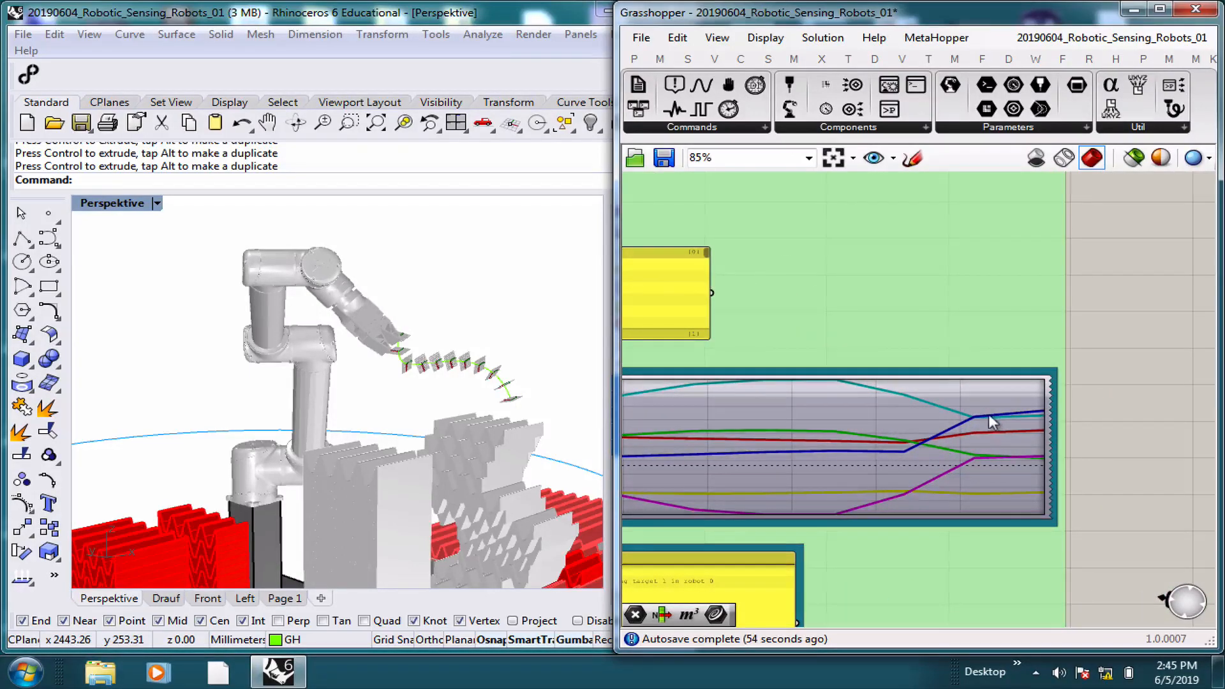
scroll(990, 421, "down", 6)
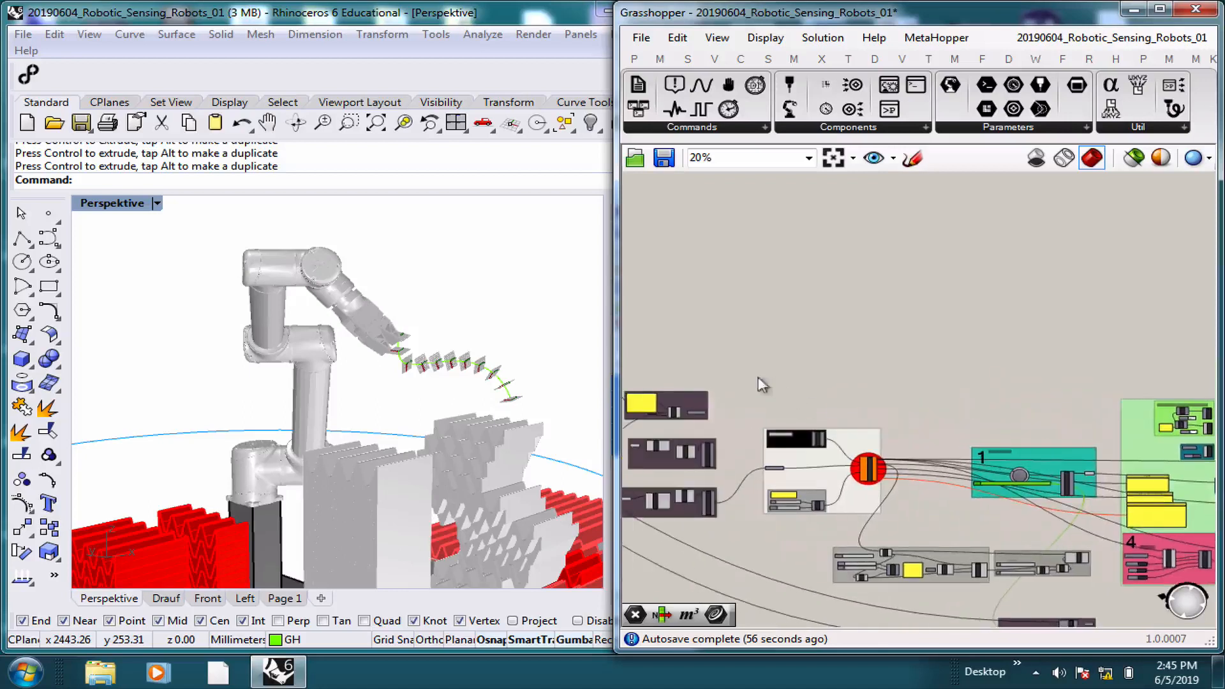
scroll(688, 277, "up", 8)
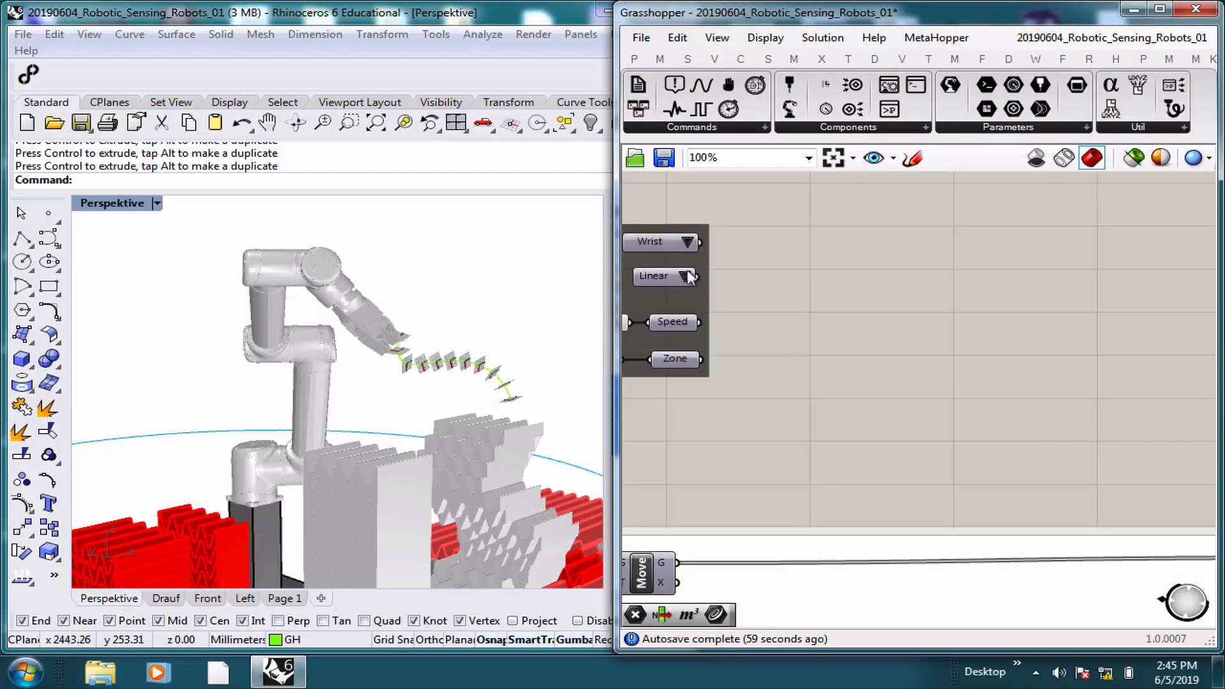
left_click(687, 242)
left_click(734, 270)
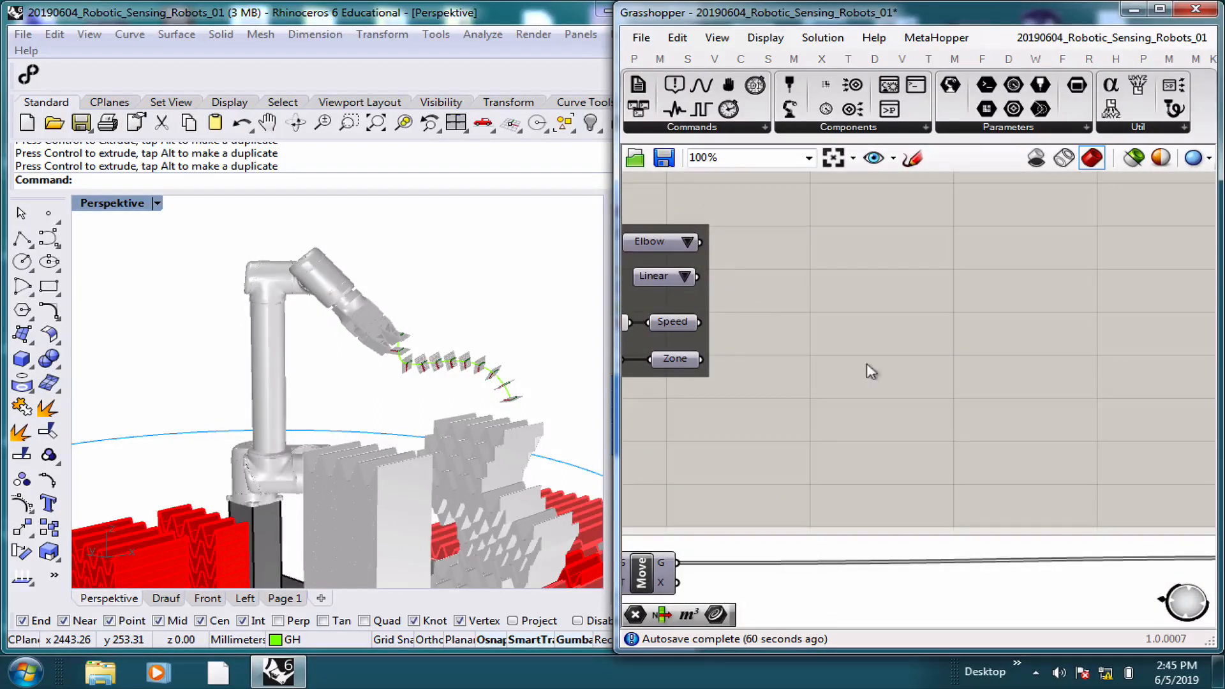
Set the robot configuration in the Geschwindigkeit group to Shoulder.
right_click_drag(986, 394, 1119, 450)
left_click(817, 307)
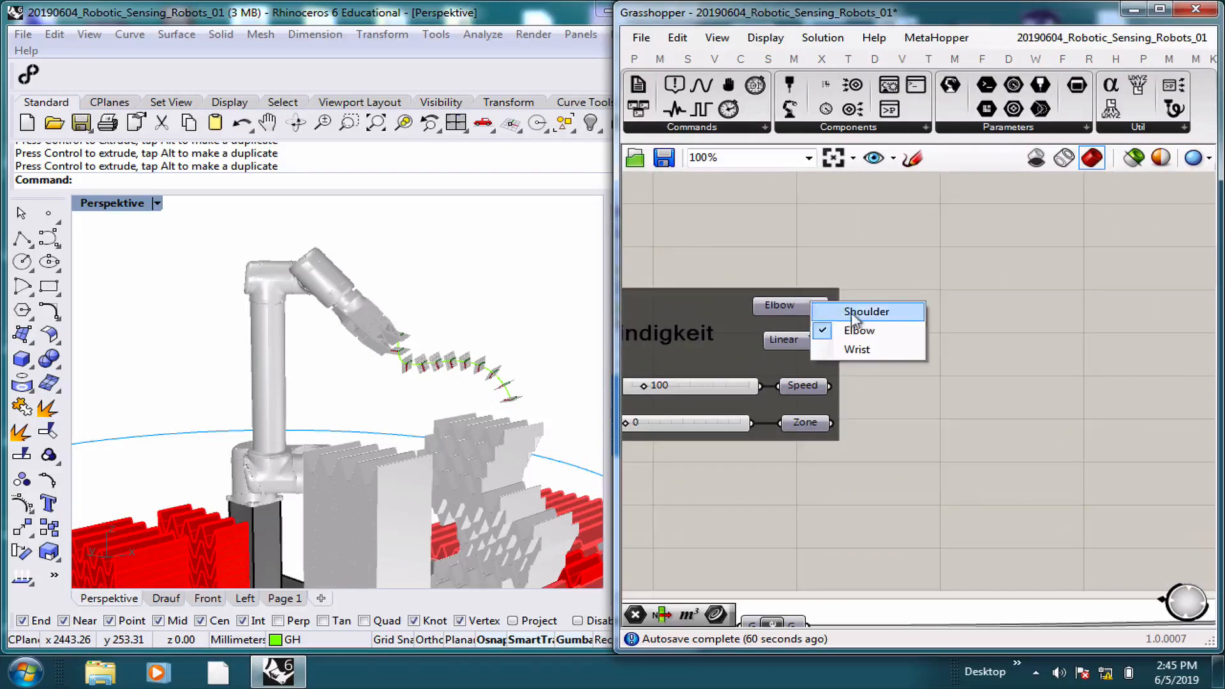
left_click(866, 312)
Examine the components of the One Plane and Along Curve target groups.
scroll(984, 410, "down", 5)
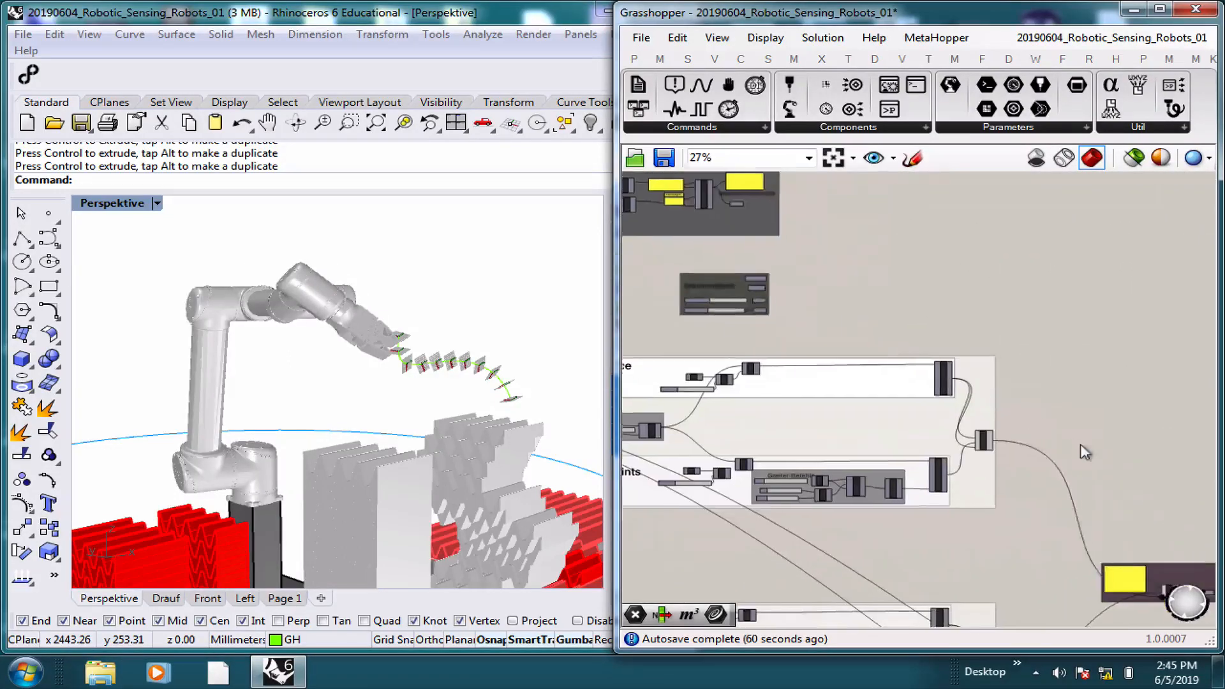
scroll(1085, 451, "up", 5)
right_click_drag(1004, 537, 1047, 409)
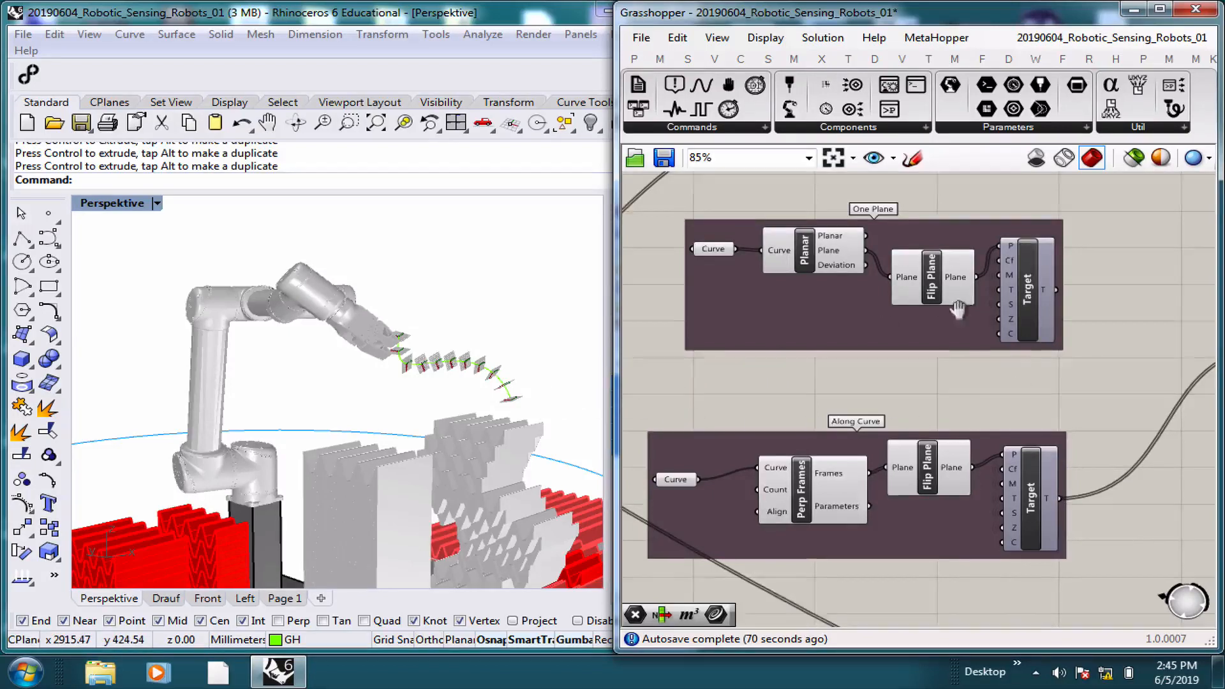
right_click_drag(960, 296, 943, 338)
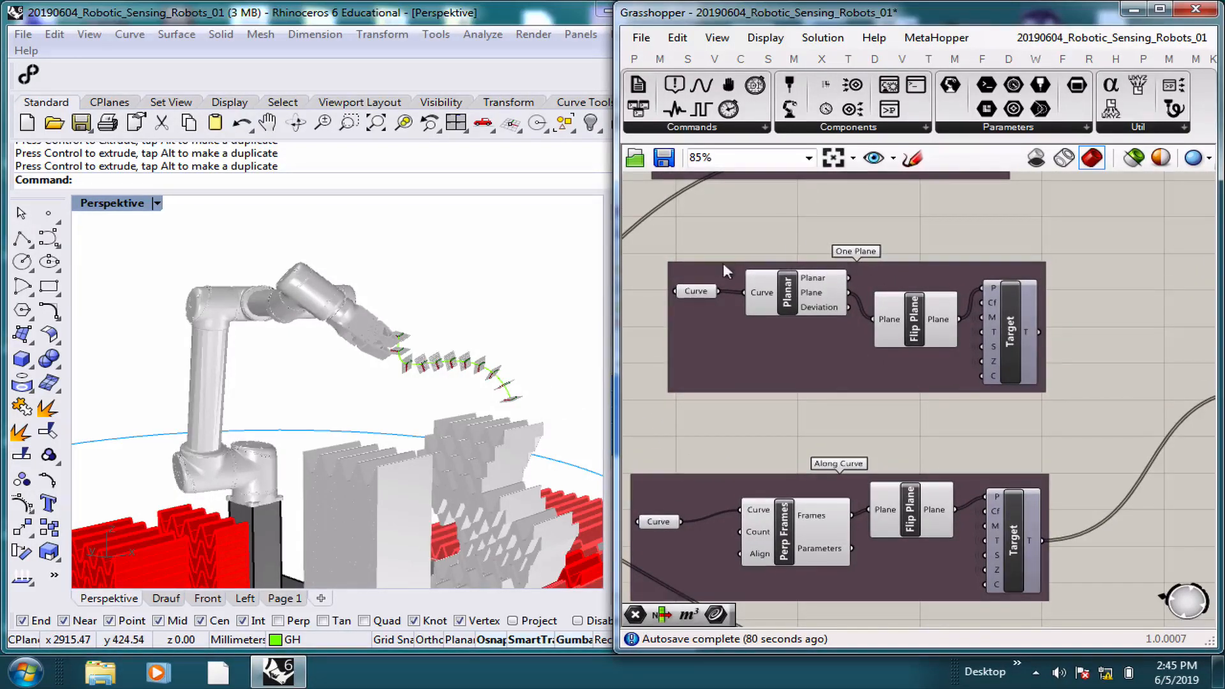
Examine the Place distance and Place endpoints groups and the Greifer-Befehle gripper commands within them.
scroll(1011, 285, "down", 6)
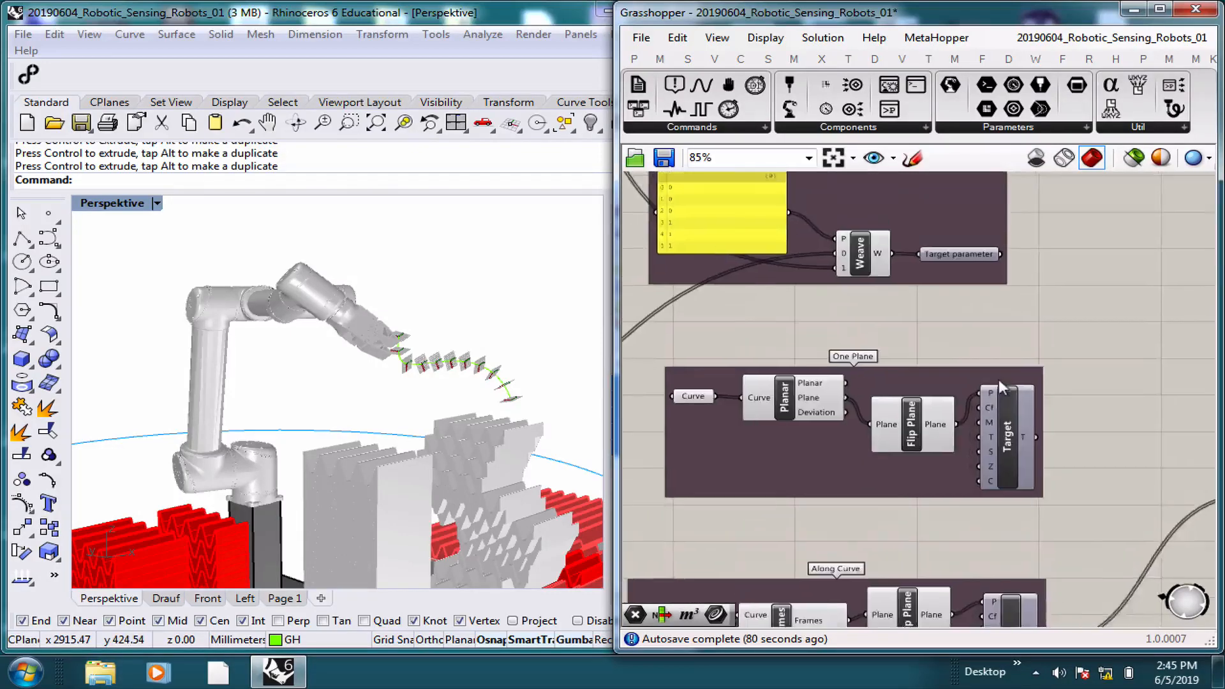
scroll(985, 367, "down", 3)
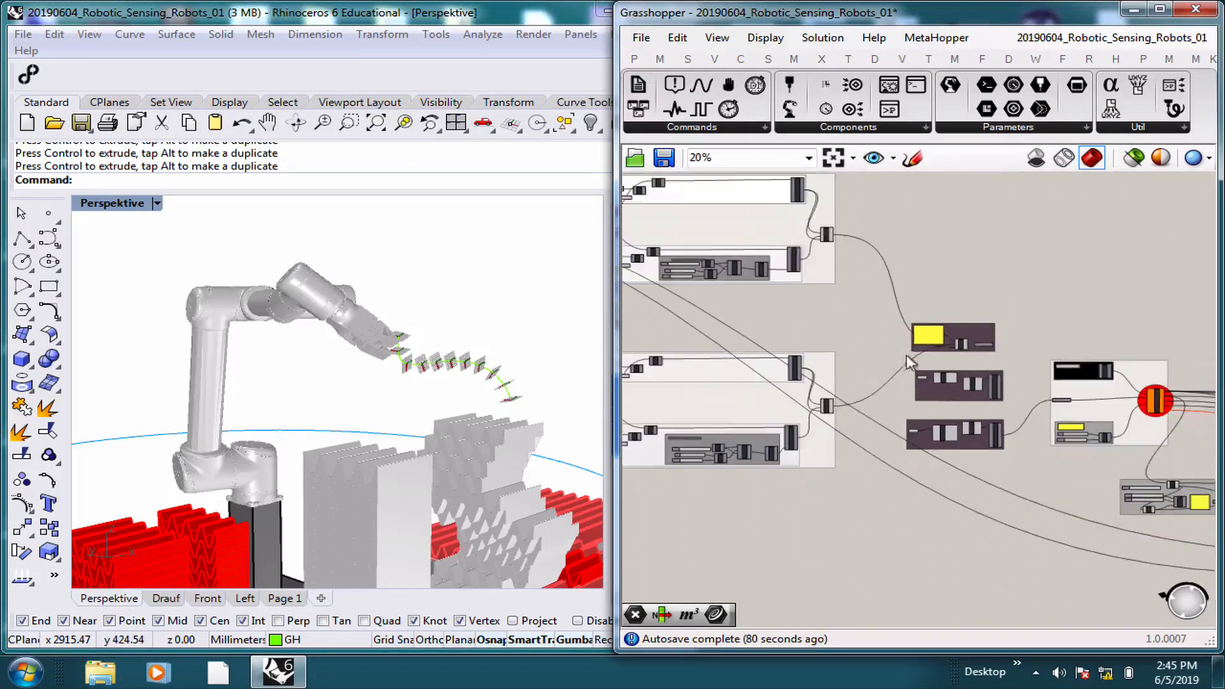
scroll(916, 261, "up", 3)
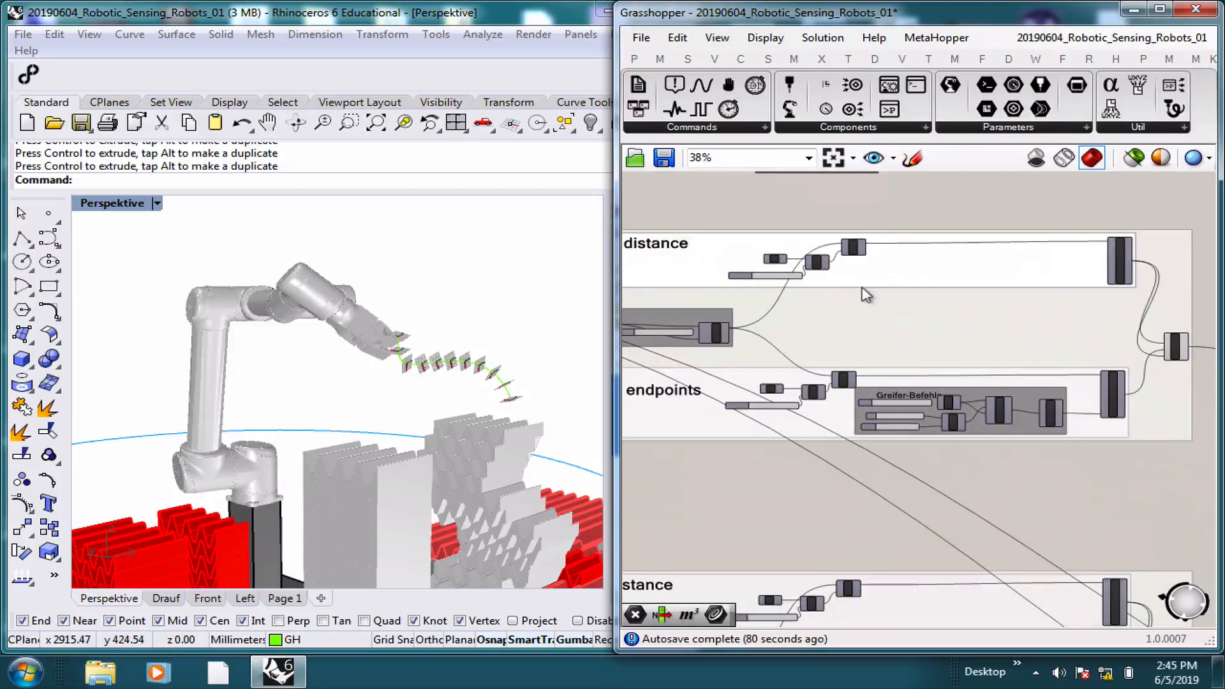
scroll(929, 316, "down", 3)
scroll(929, 338, "up", 3)
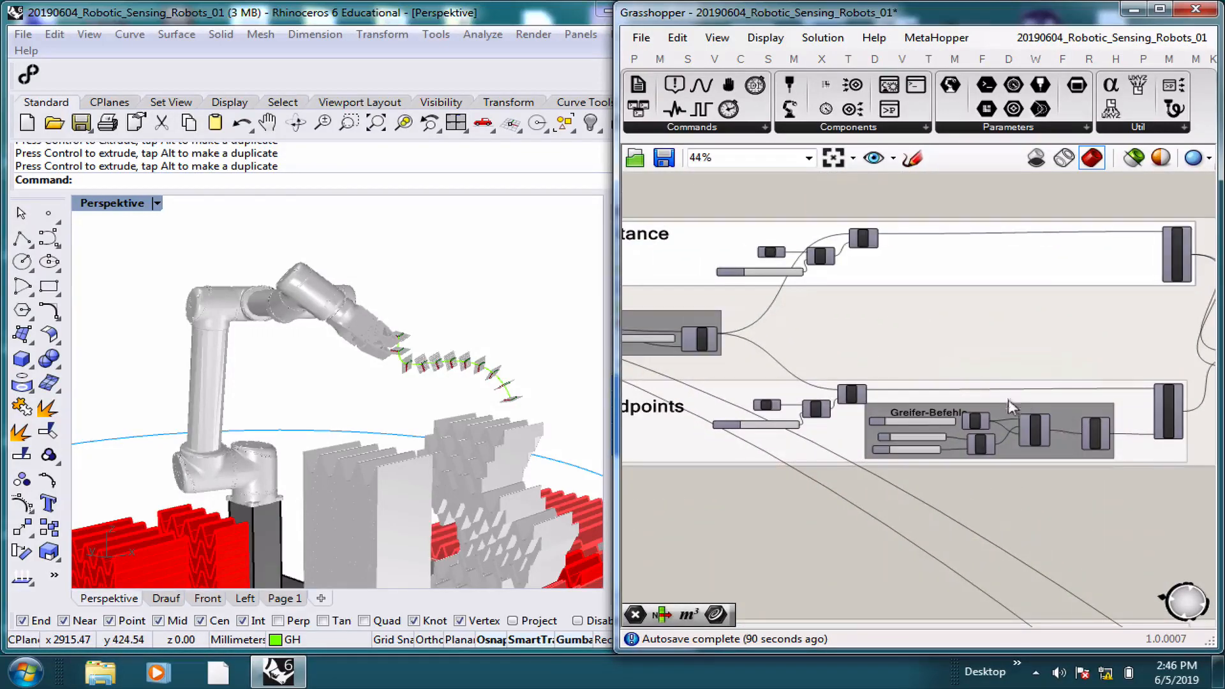
scroll(1009, 419, "down", 1)
scroll(1009, 419, "up", 4)
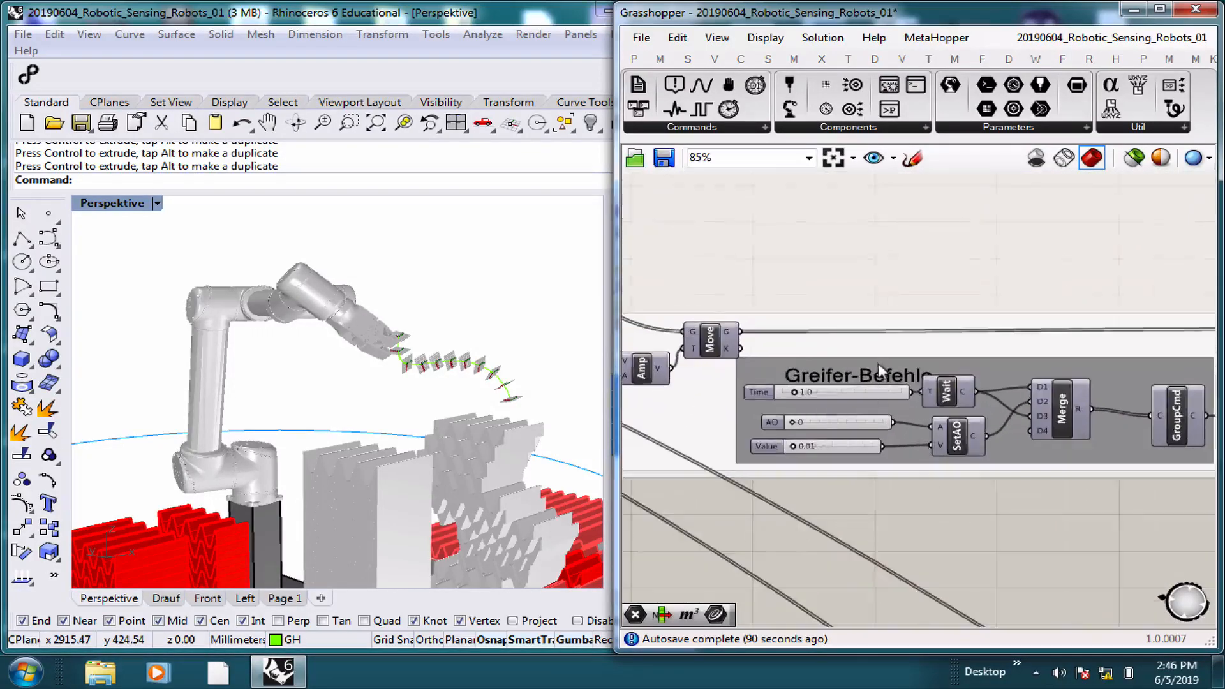
scroll(881, 376, "up", 2)
scroll(867, 349, "down", 5)
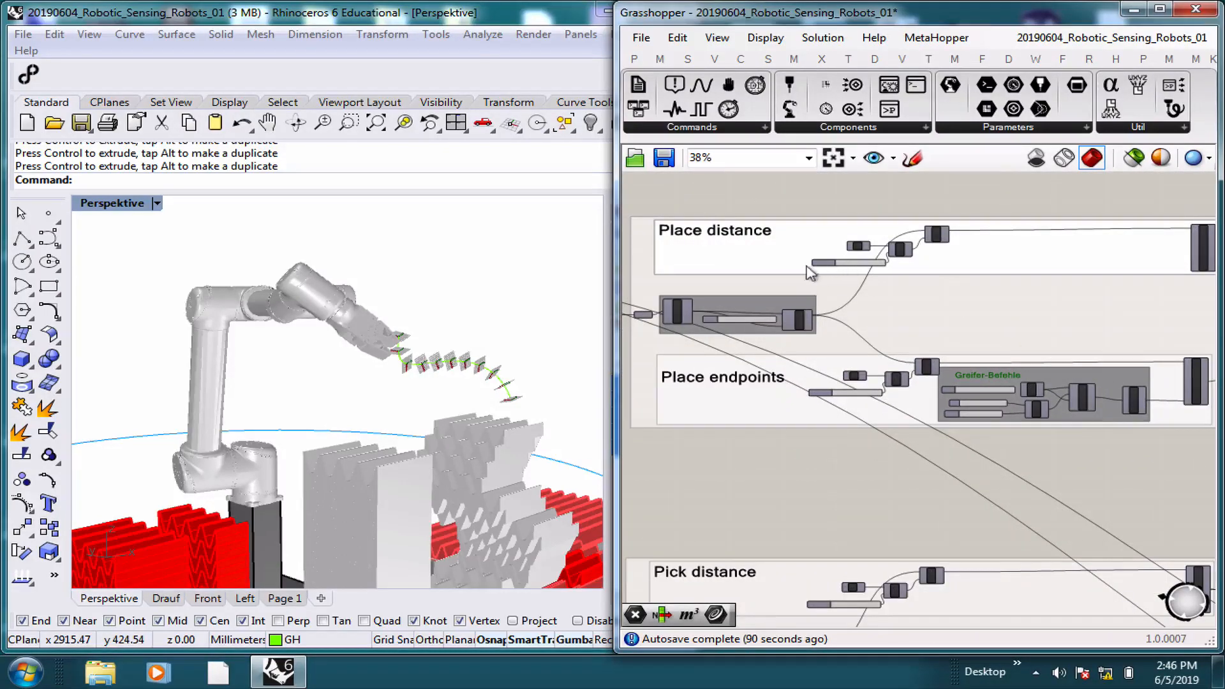
scroll(928, 263, "up", 5)
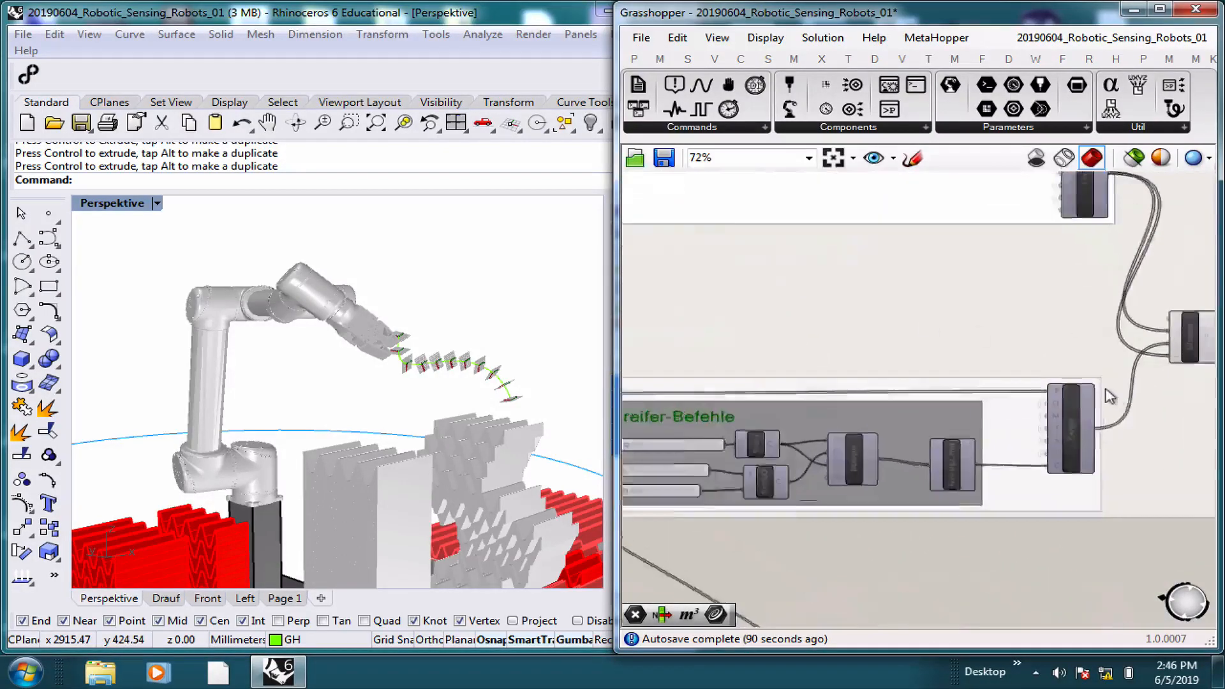
Inspect the inputs of the Place endpoints Target component, including the list of inputs that can be switched on.
scroll(1063, 476, "up", 1)
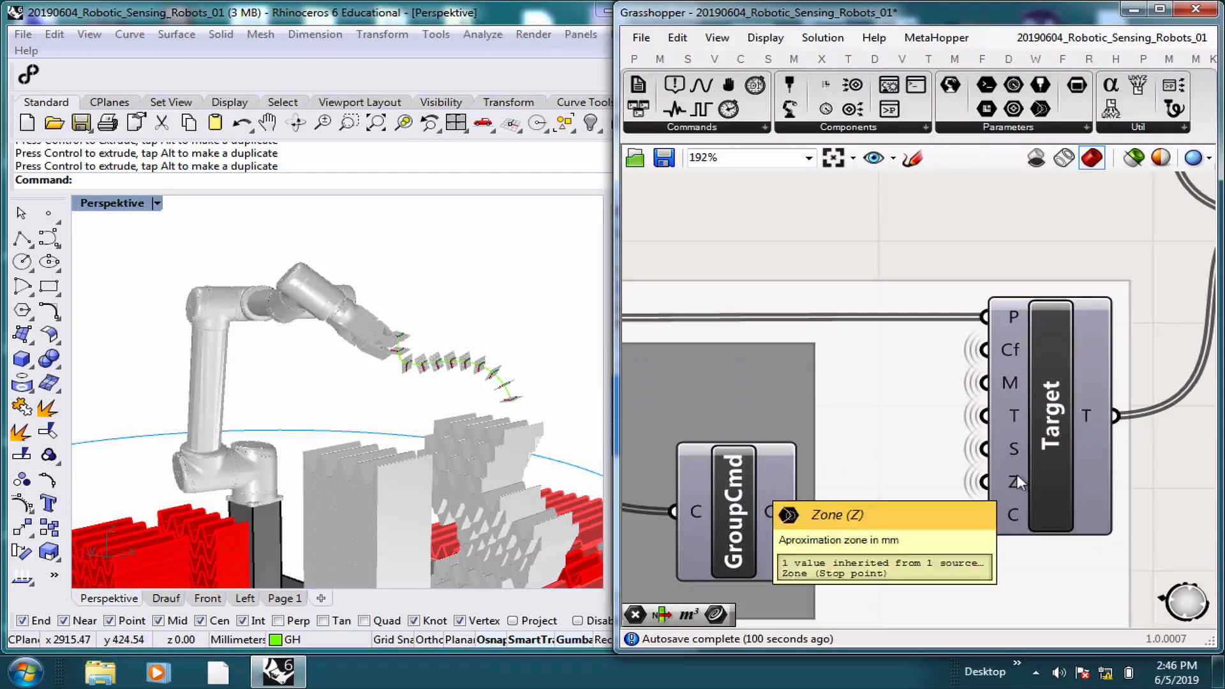
mouse_move(1014, 450)
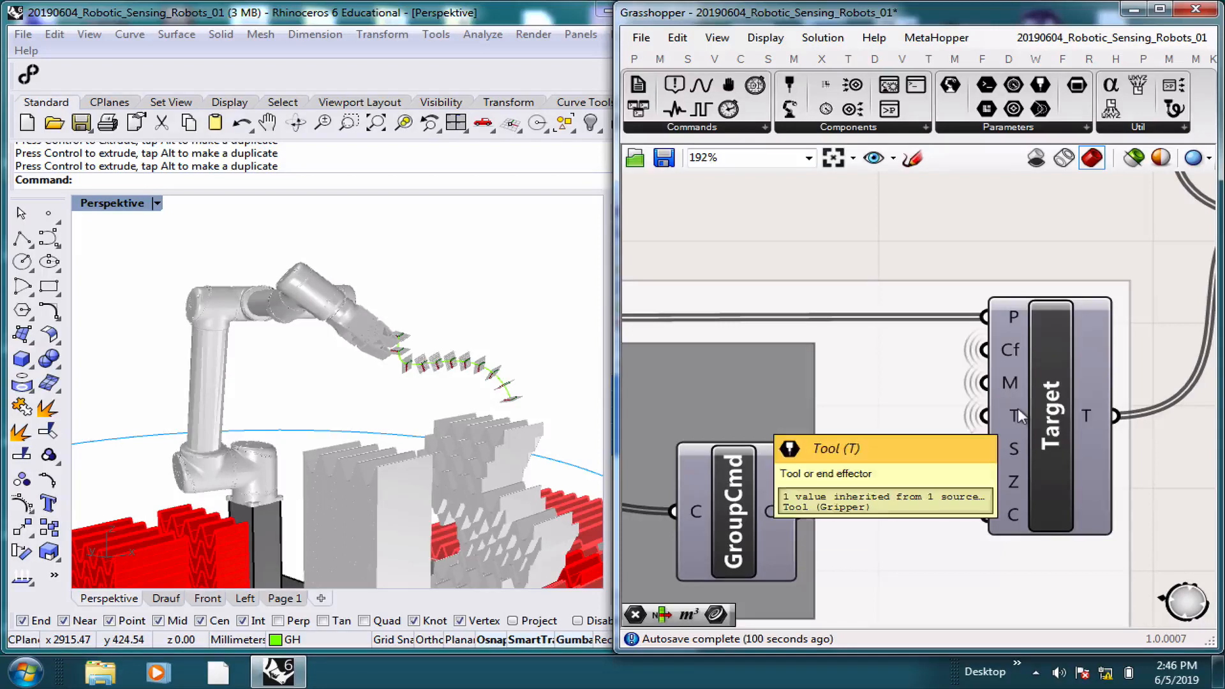
right_click(1053, 437)
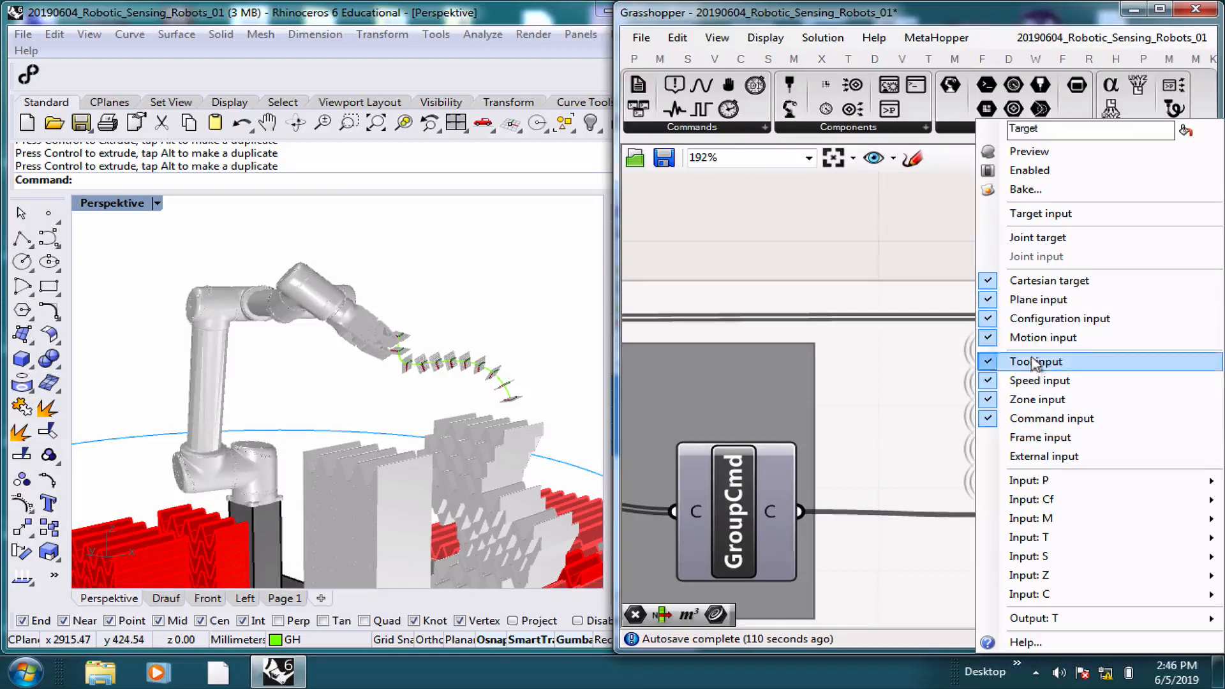
left_click(921, 241)
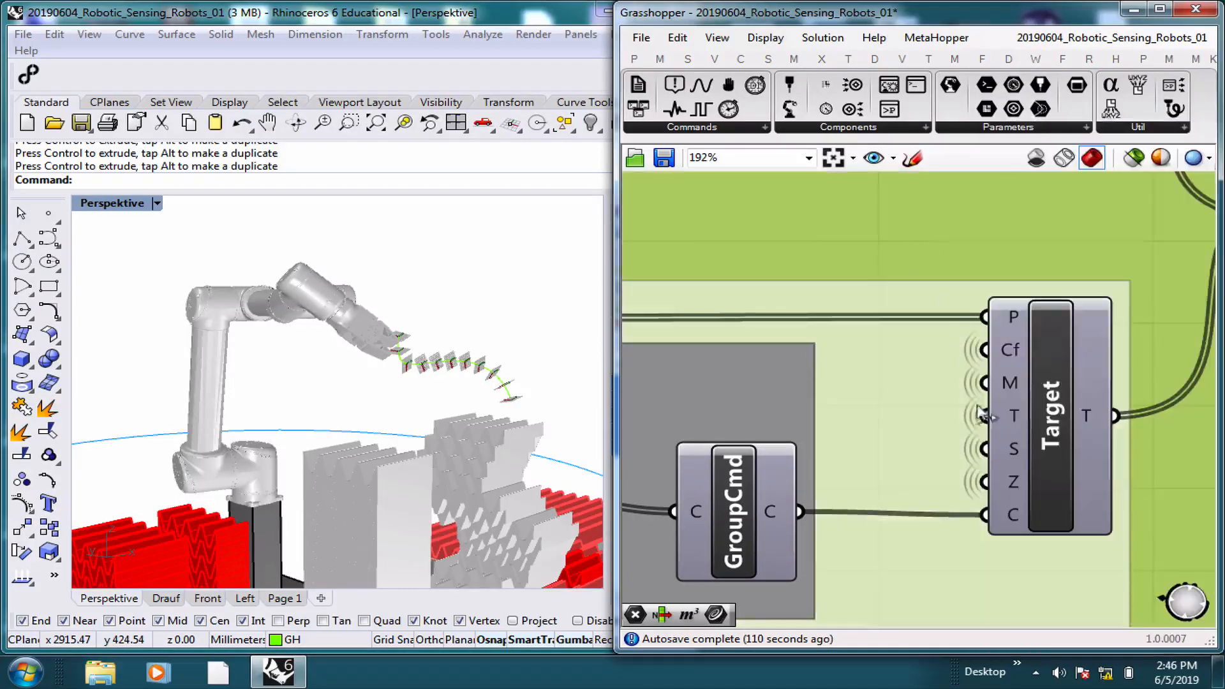
mouse_move(1008, 518)
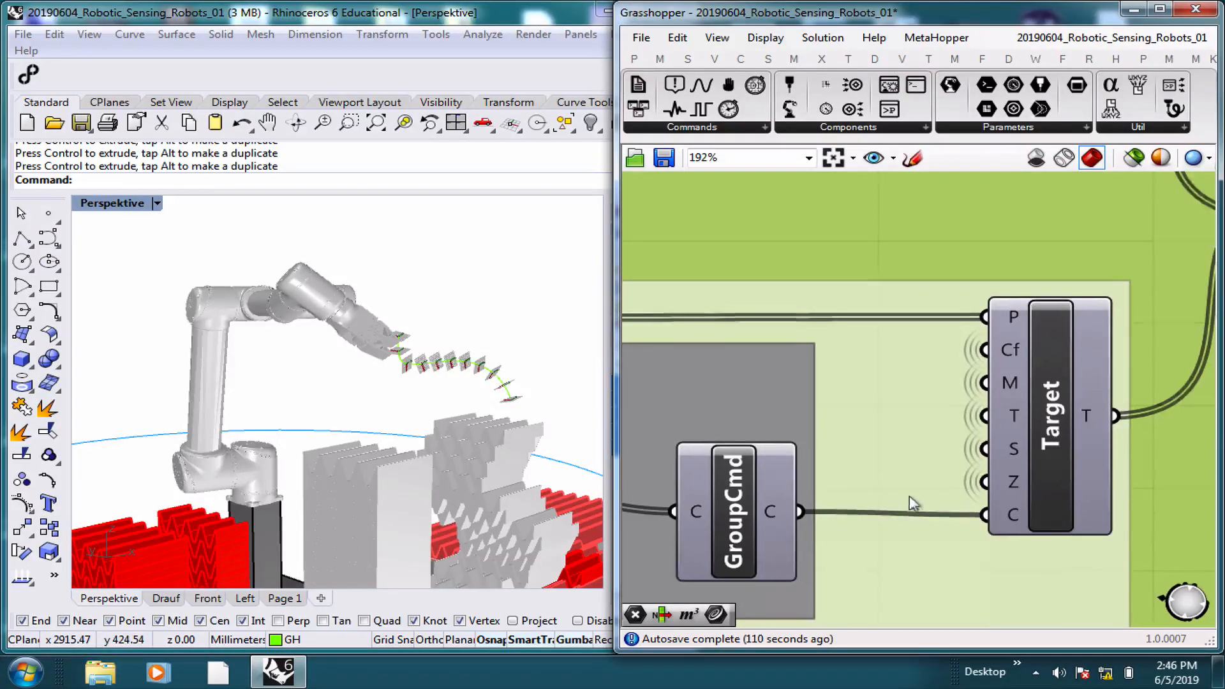
Examine how the Wait and SetAO commands in the Greifer-Befehle group feed the Merge and GroupCmd components.
right_click_drag(911, 502, 1003, 483)
scroll(846, 489, "down", 4)
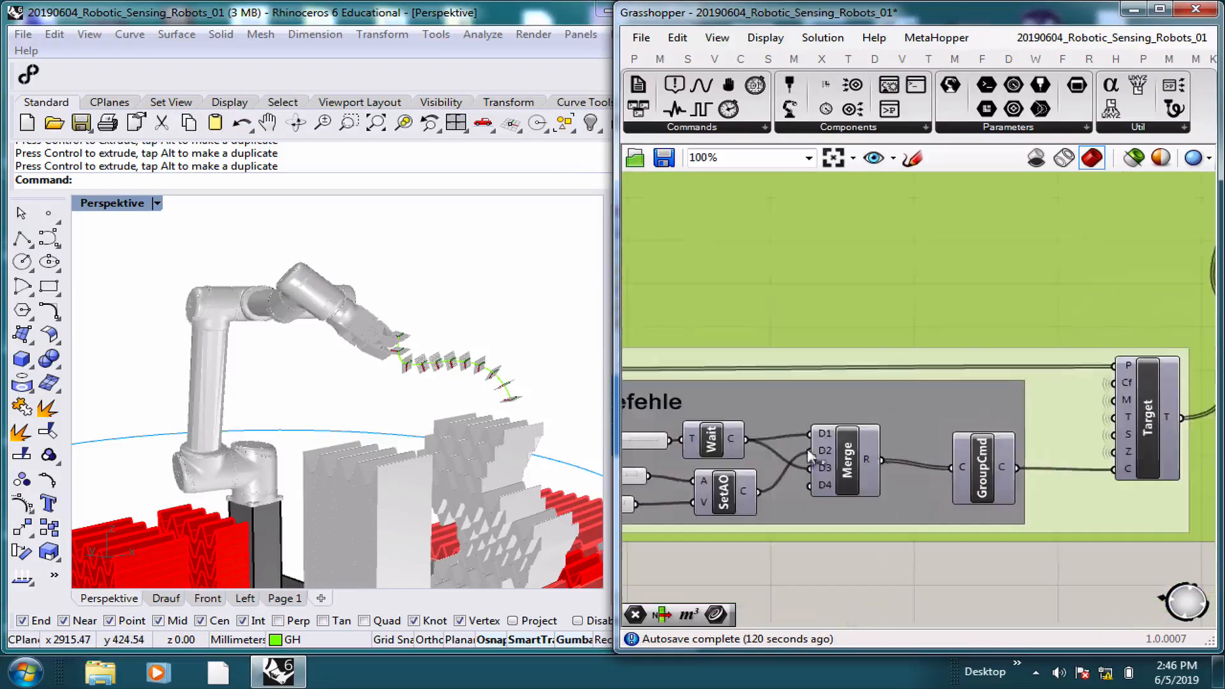
right_click_drag(778, 416, 1023, 412)
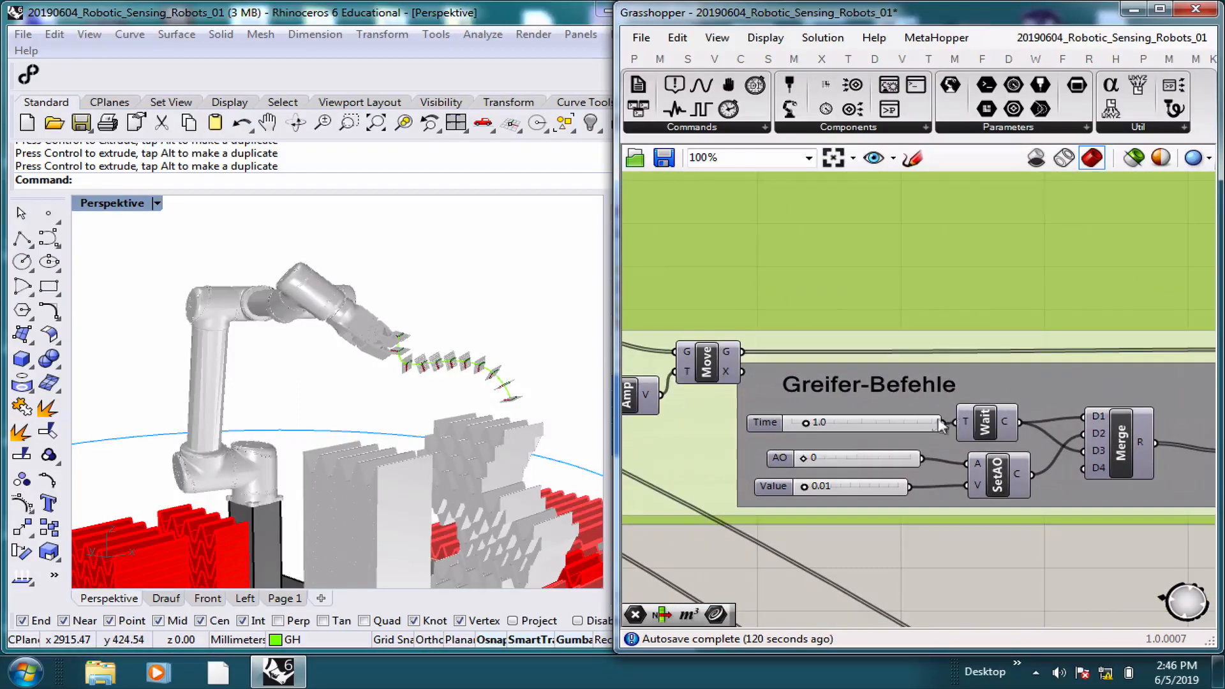
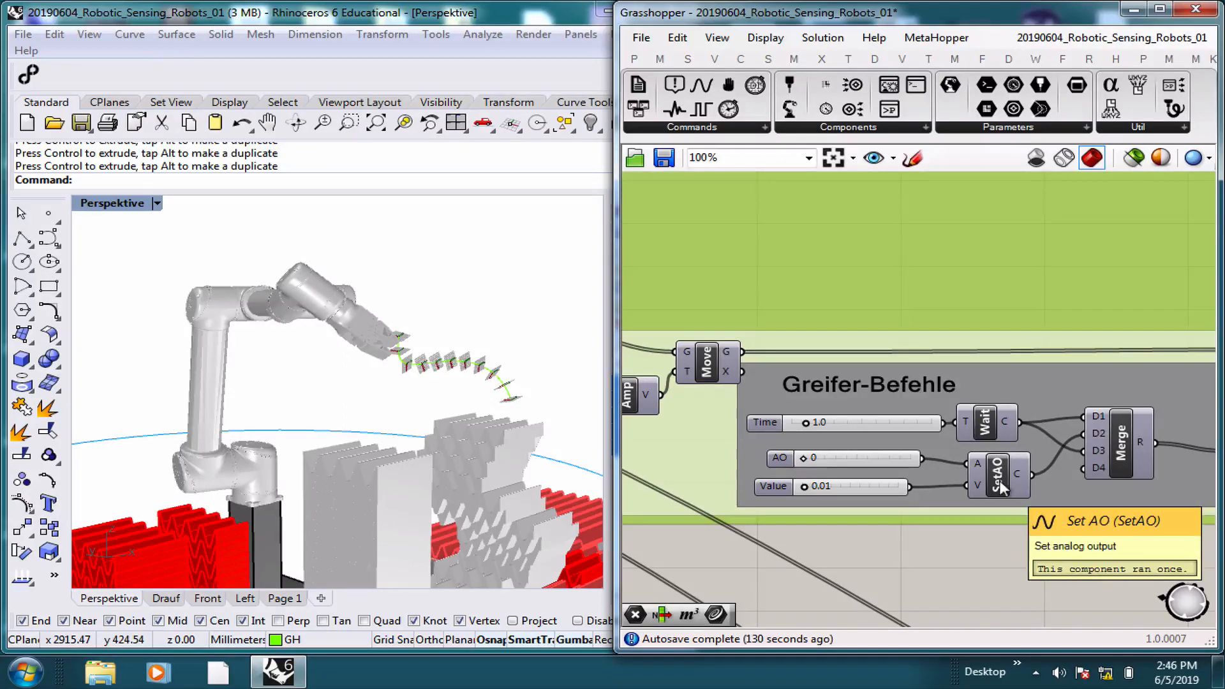
right_click_drag(1048, 413, 999, 473)
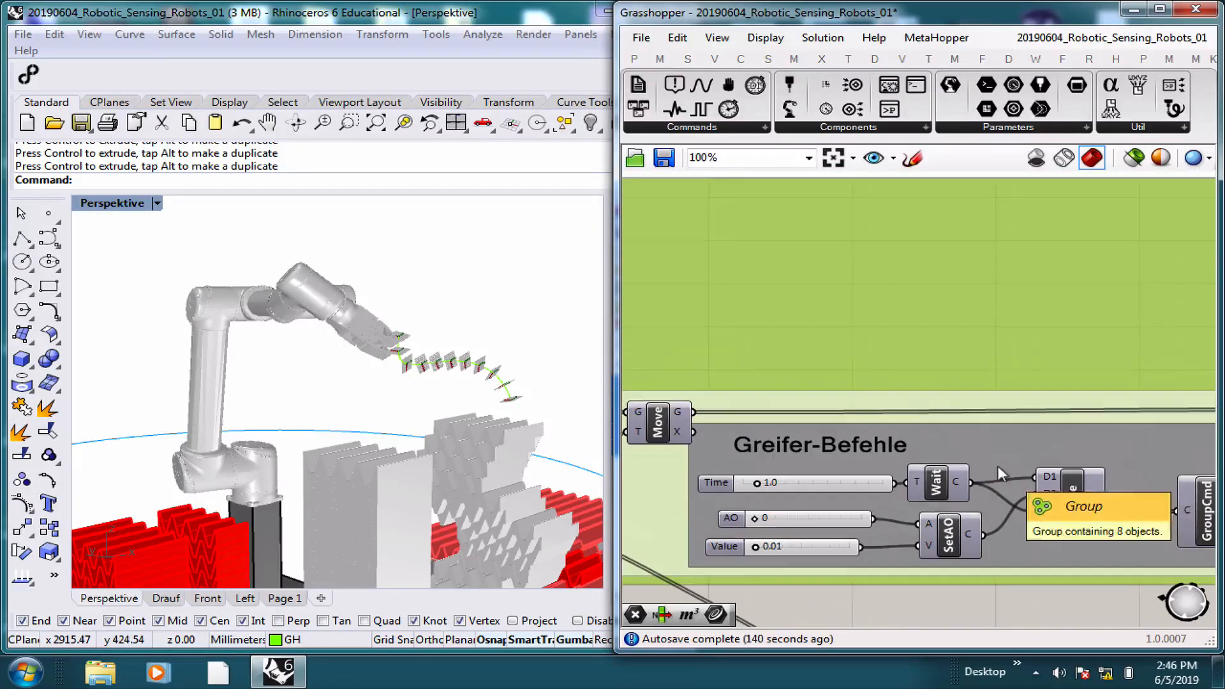
scroll(998, 465, "down", 3)
scroll(979, 526, "up", 3)
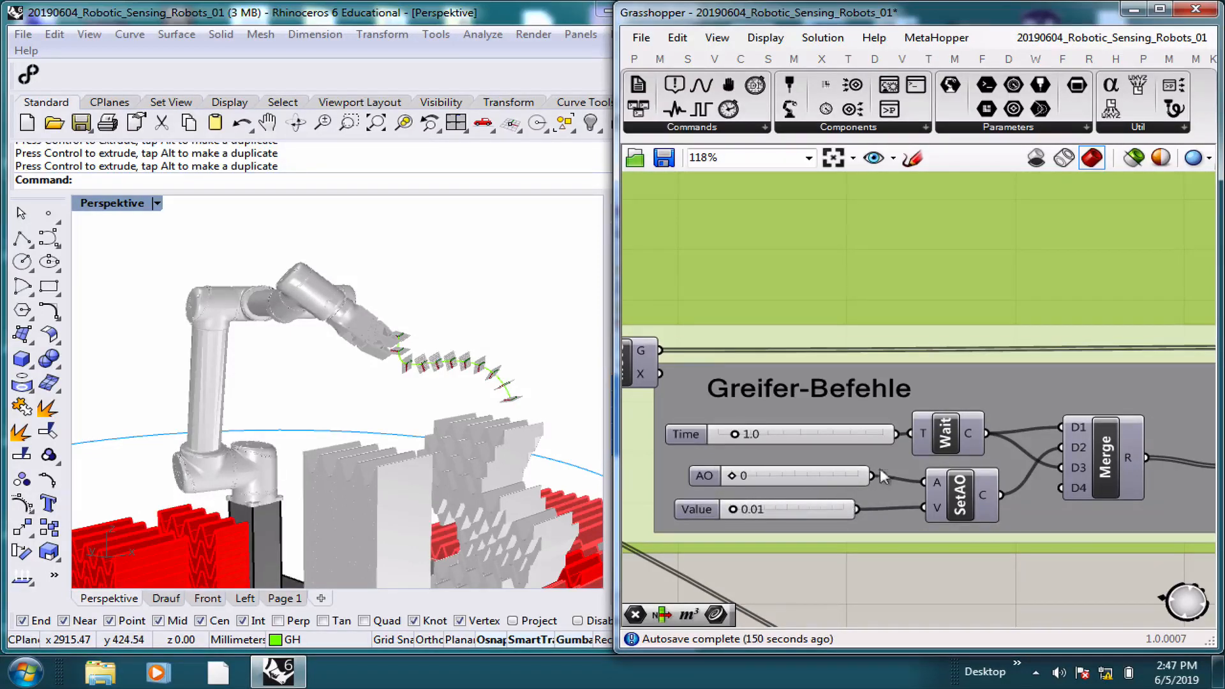
Select the Place endpoints Target component and trace its hidden input wires back to the tool definition groups.
right_click_drag(944, 387, 677, 367)
scroll(989, 373, "down", 7)
scroll(1013, 375, "up", 5)
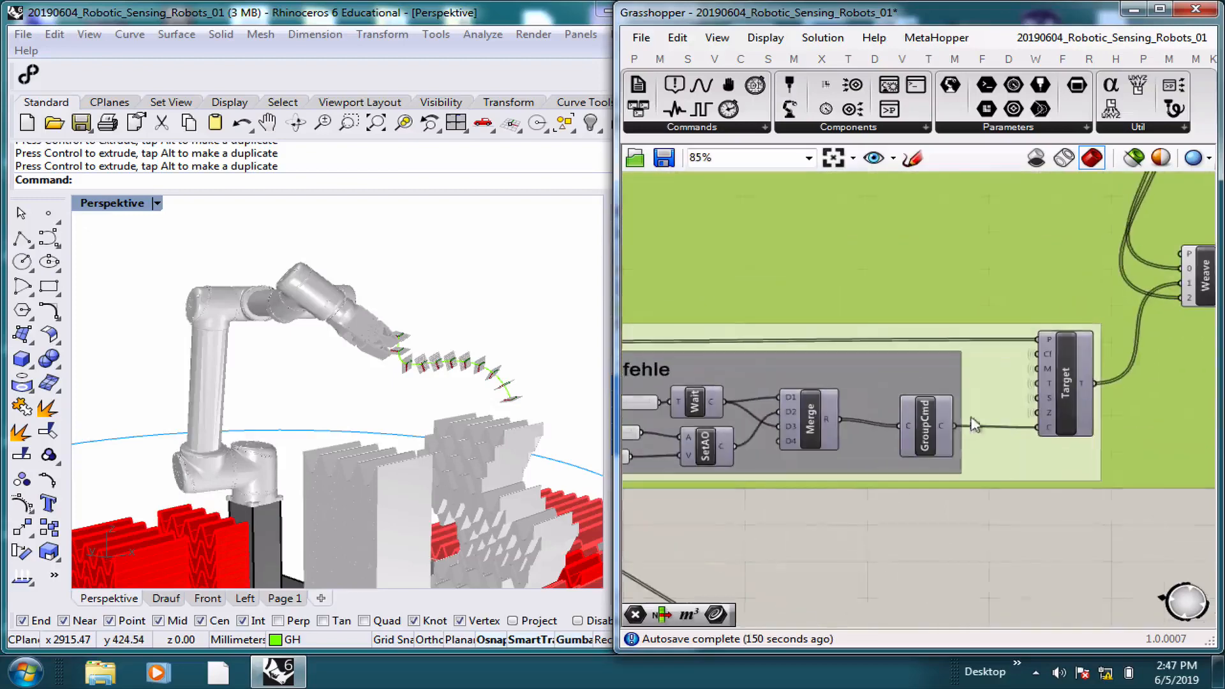
left_click(1065, 406)
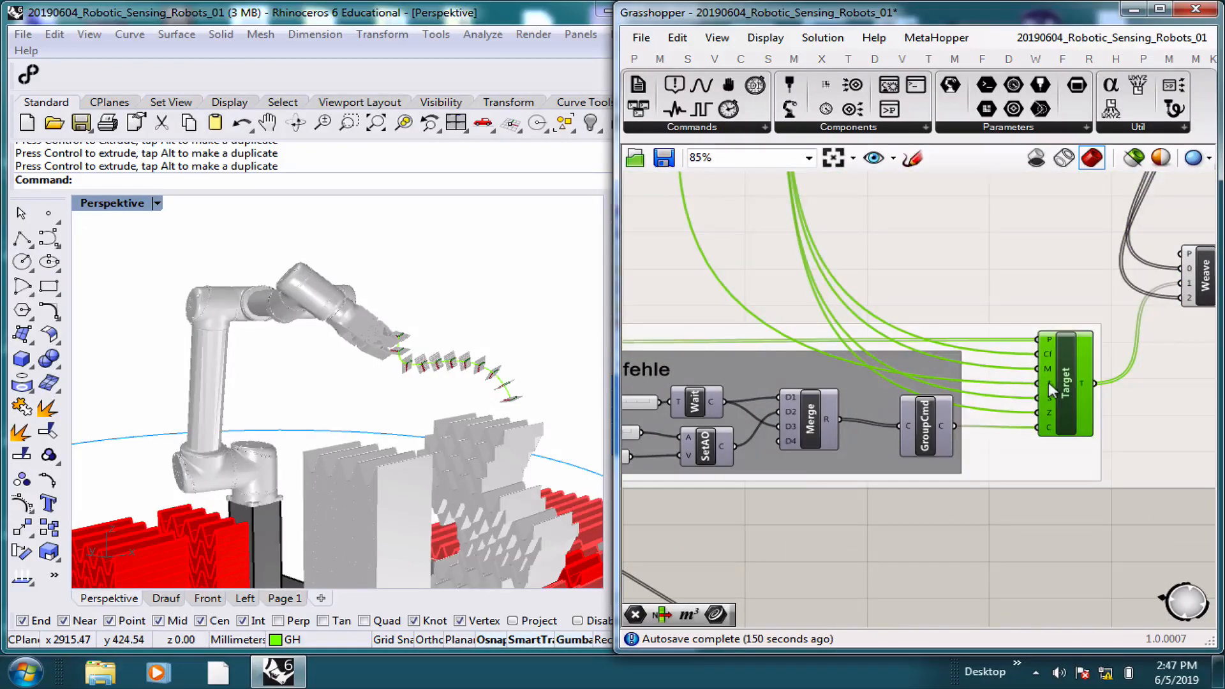
scroll(1050, 383, "down", 3)
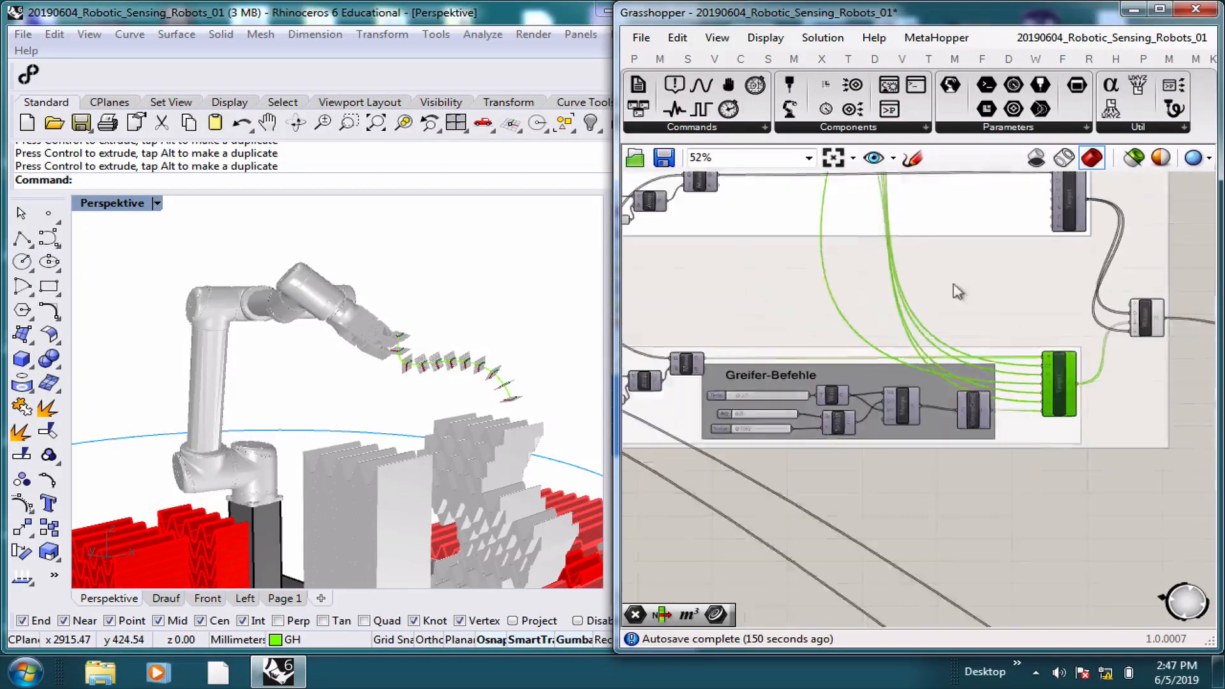
right_click_drag(951, 277, 976, 419)
right_click_drag(851, 187, 919, 491)
scroll(920, 485, "down", 4)
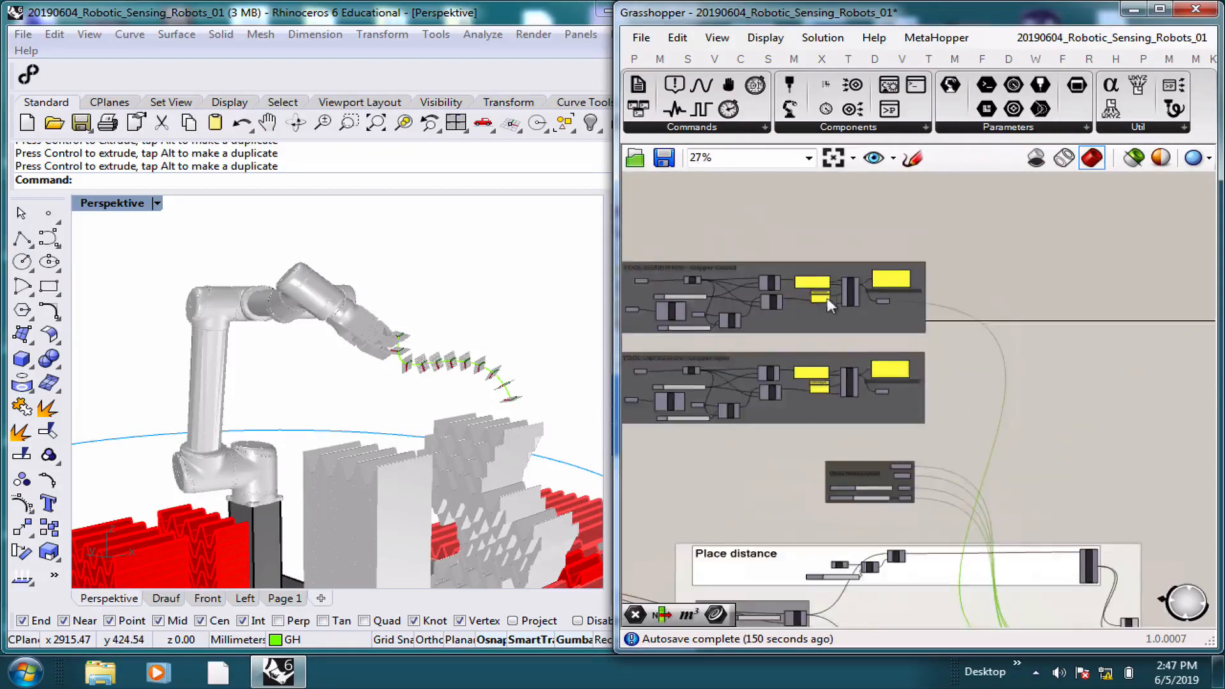
Restrict the preview to selected objects and display the source mesh of the Gripper Closed tool definition.
scroll(828, 305, "up", 4)
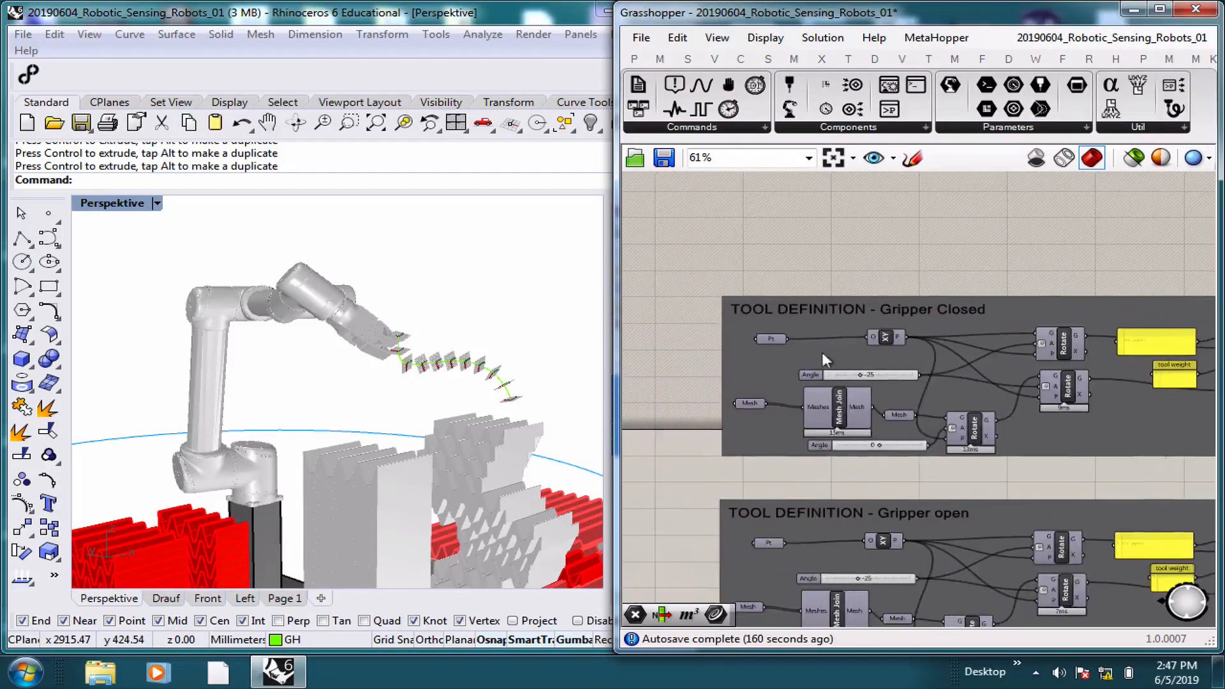
scroll(821, 350, "up", 2)
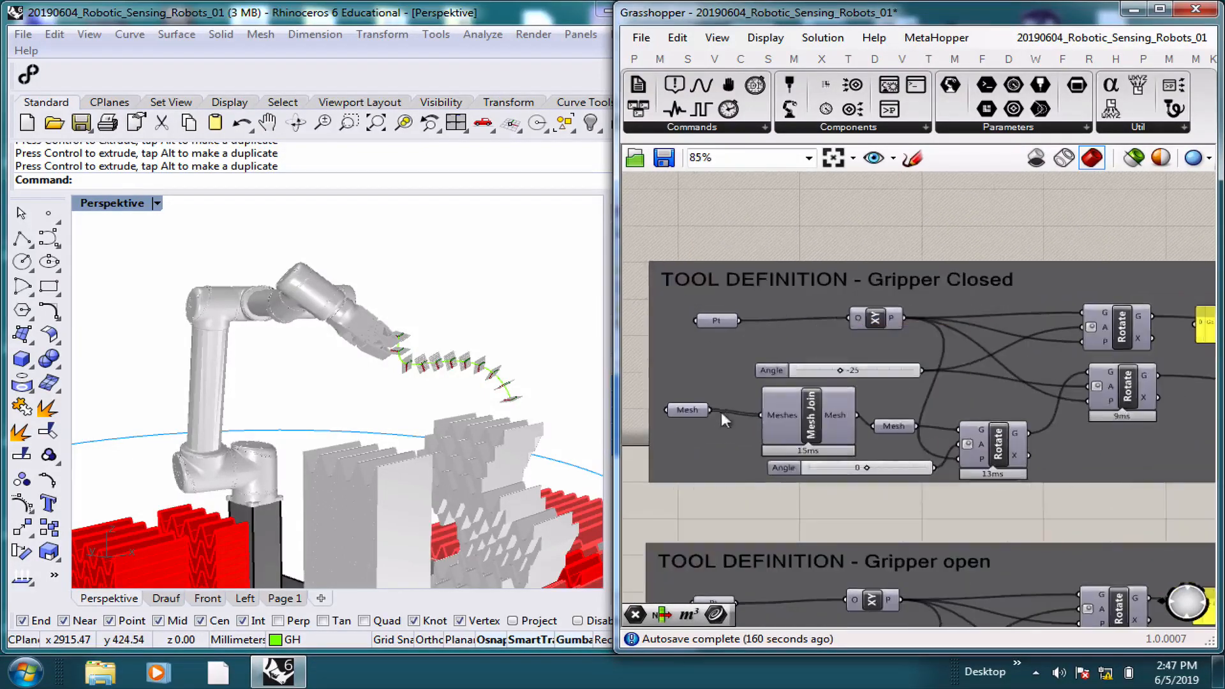
left_click(1129, 155)
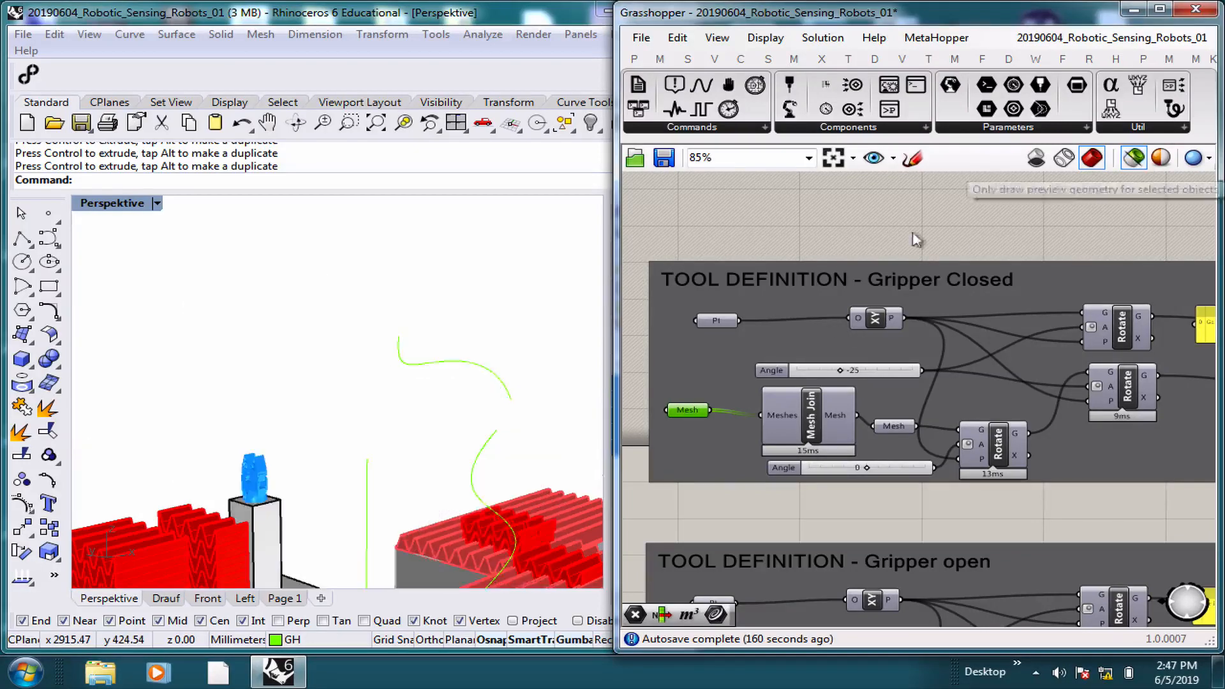
scroll(278, 456, "up", 5)
scroll(275, 440, "up", 3)
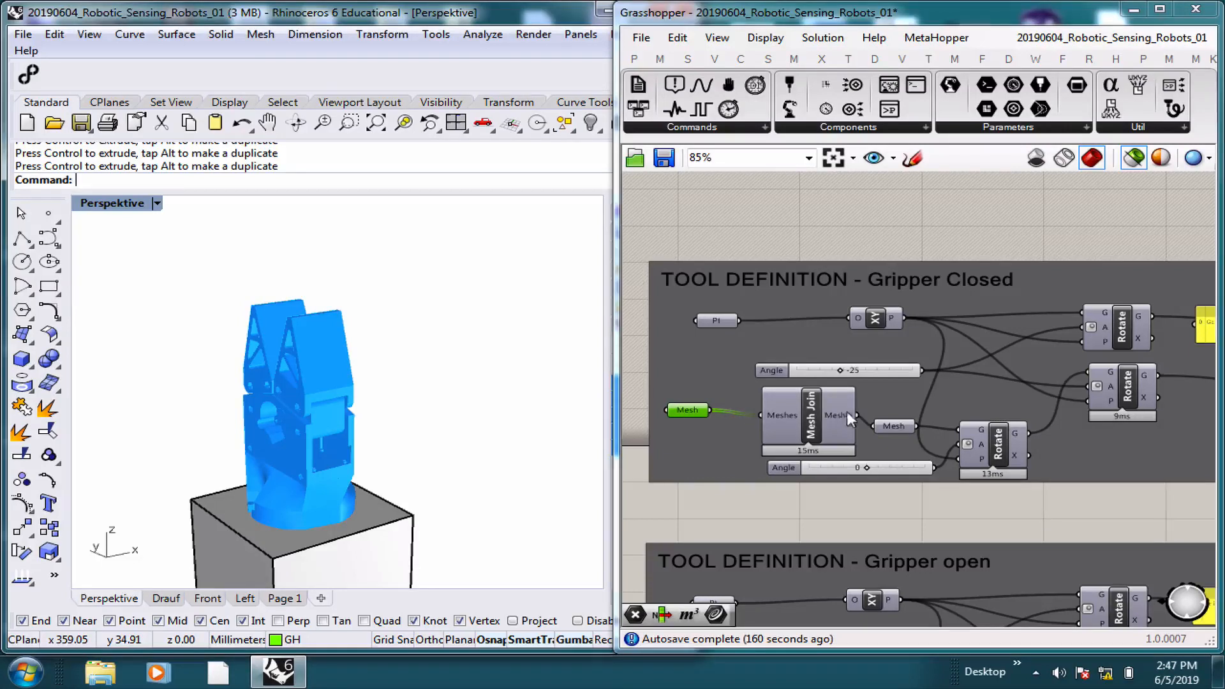
Preview the Mesh Join and first mesh Rotate components of the Gripper Closed definition, following them to the Tool component.
left_click(823, 412)
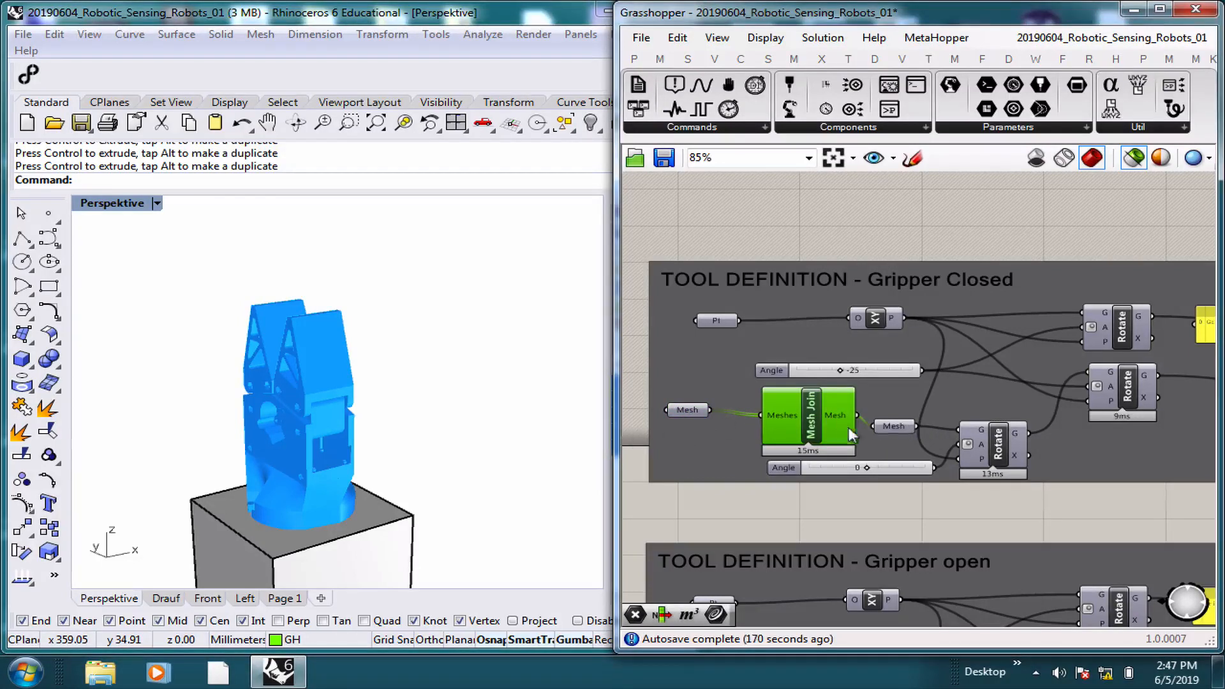
left_click(999, 447)
right_click_drag(1000, 446, 1013, 362)
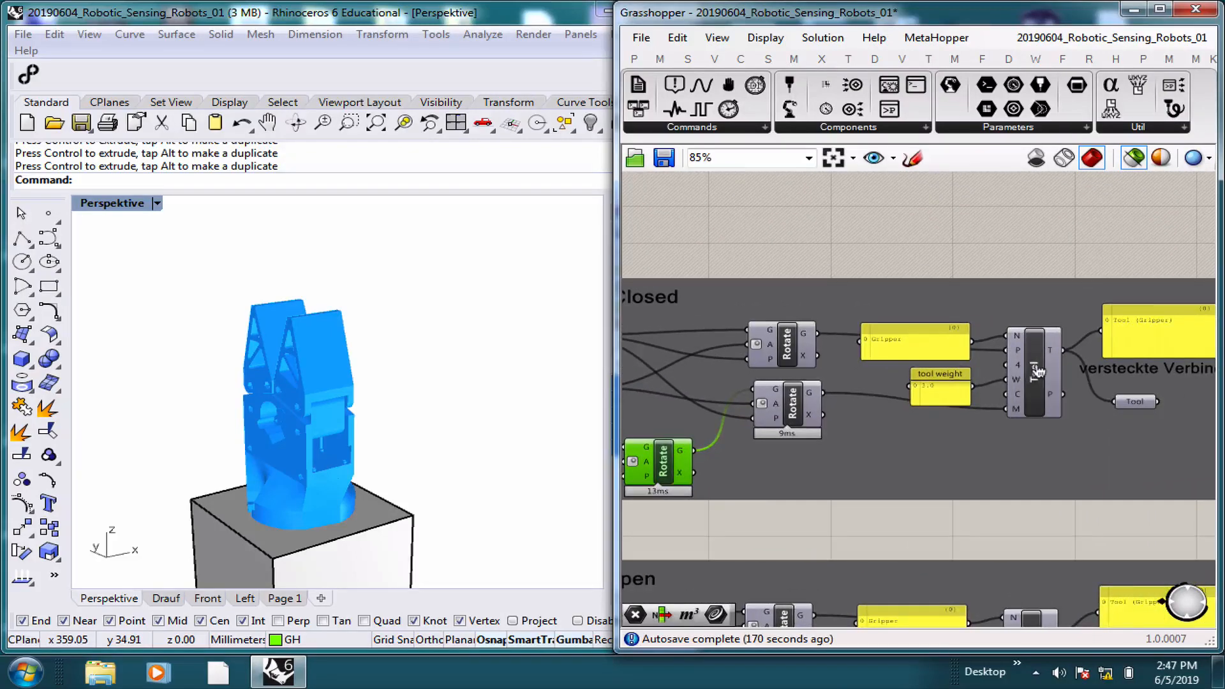
Change the tool name feeding the Gripper Closed definition's Tool component to Gripper_open.
scroll(1035, 362, "up", 3)
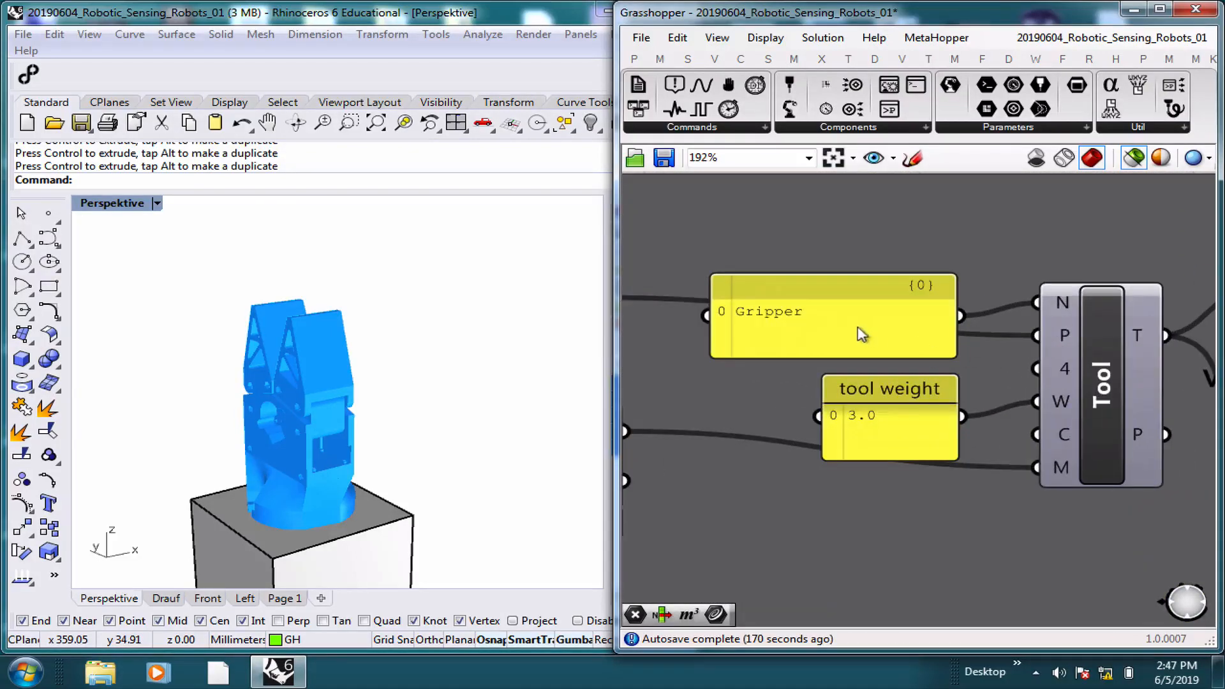
double_click(843, 346)
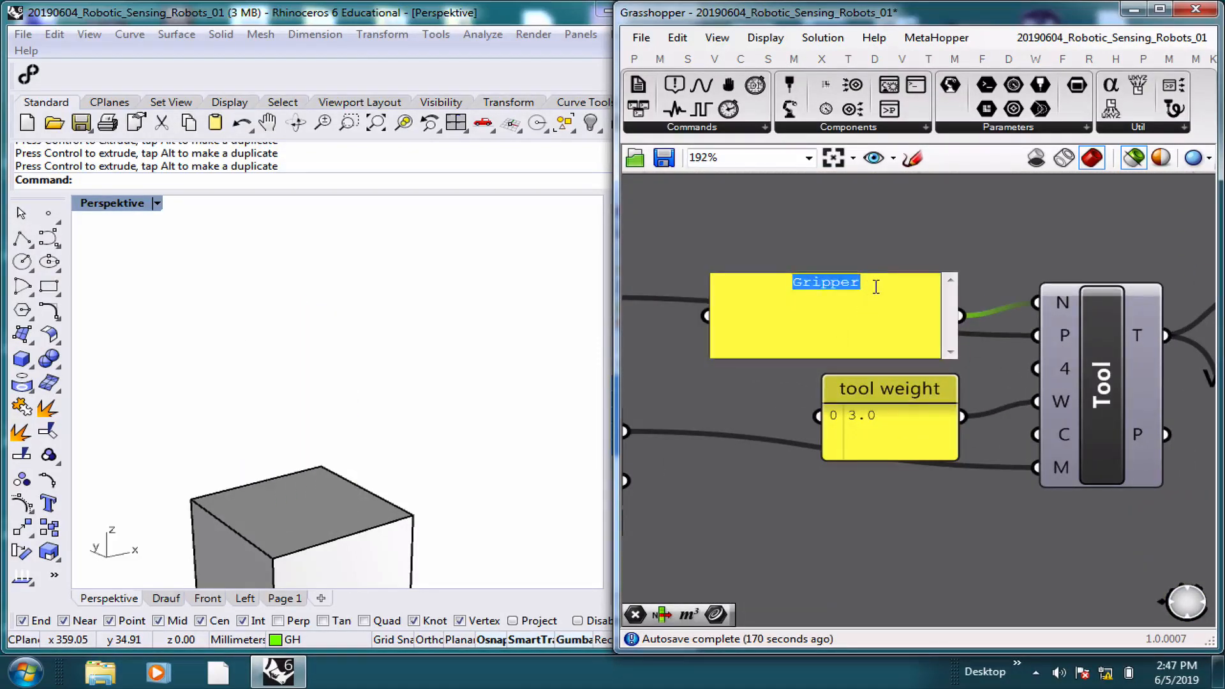
left_click(876, 286)
type("_open")
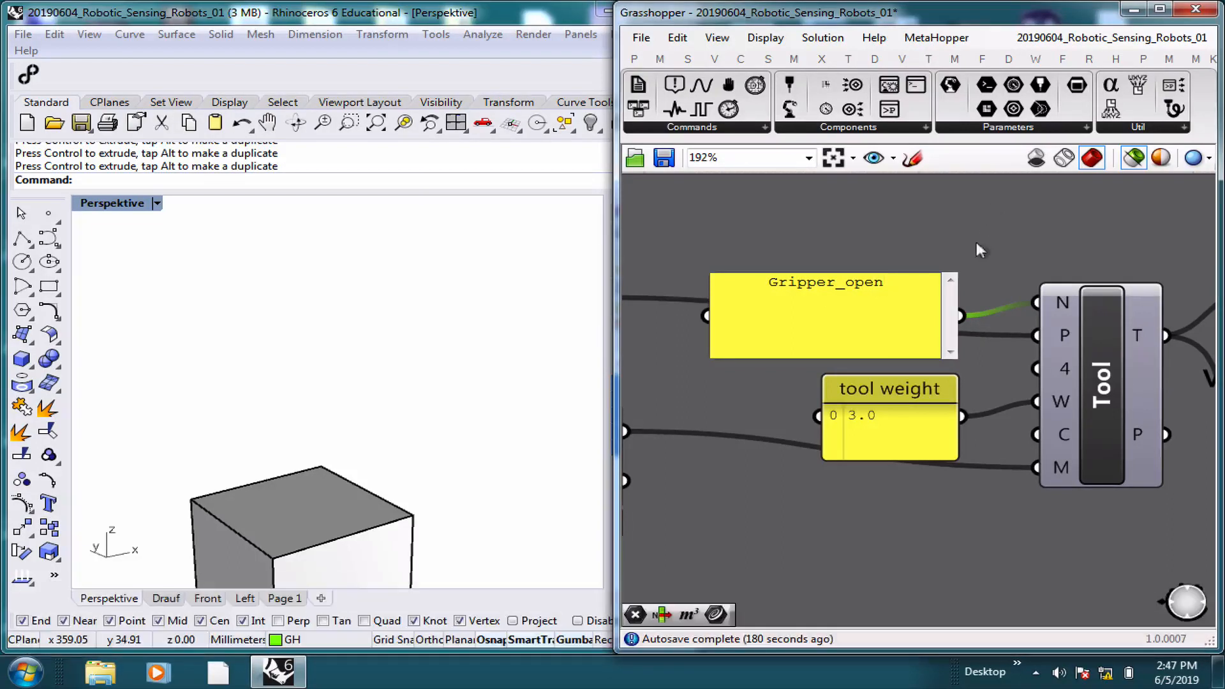
Set the tool weight feeding the Gripper Closed definition's Tool component to 0.8.
left_click(899, 431)
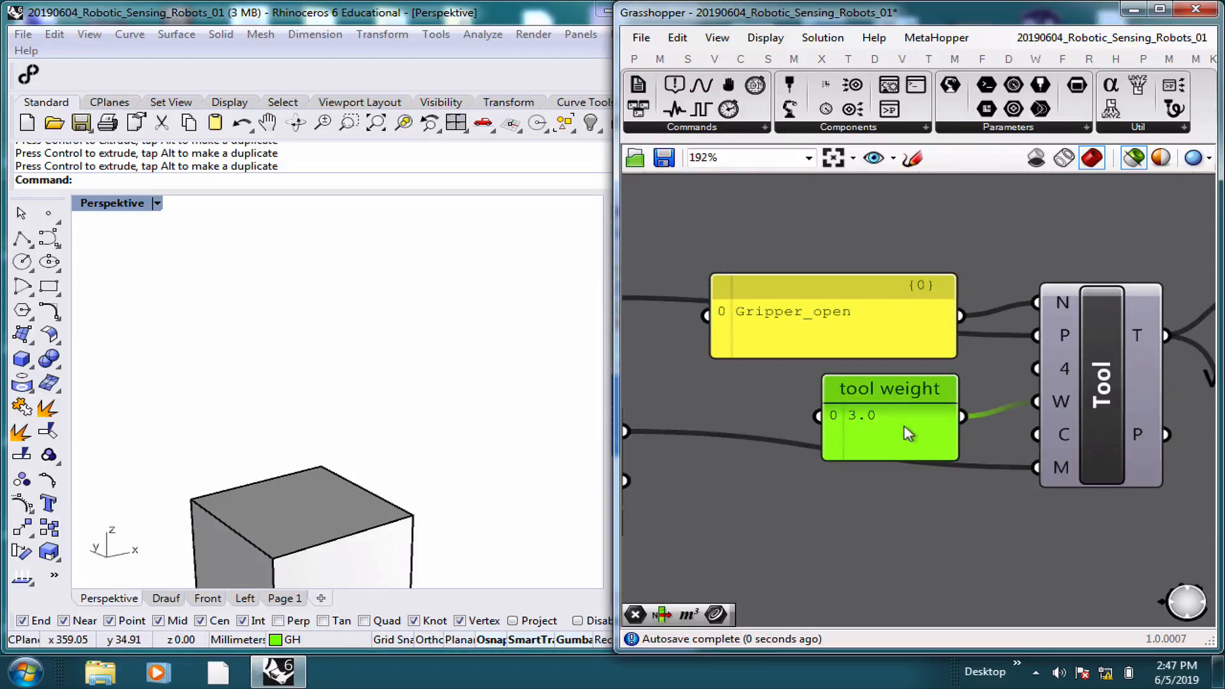
double_click(905, 426)
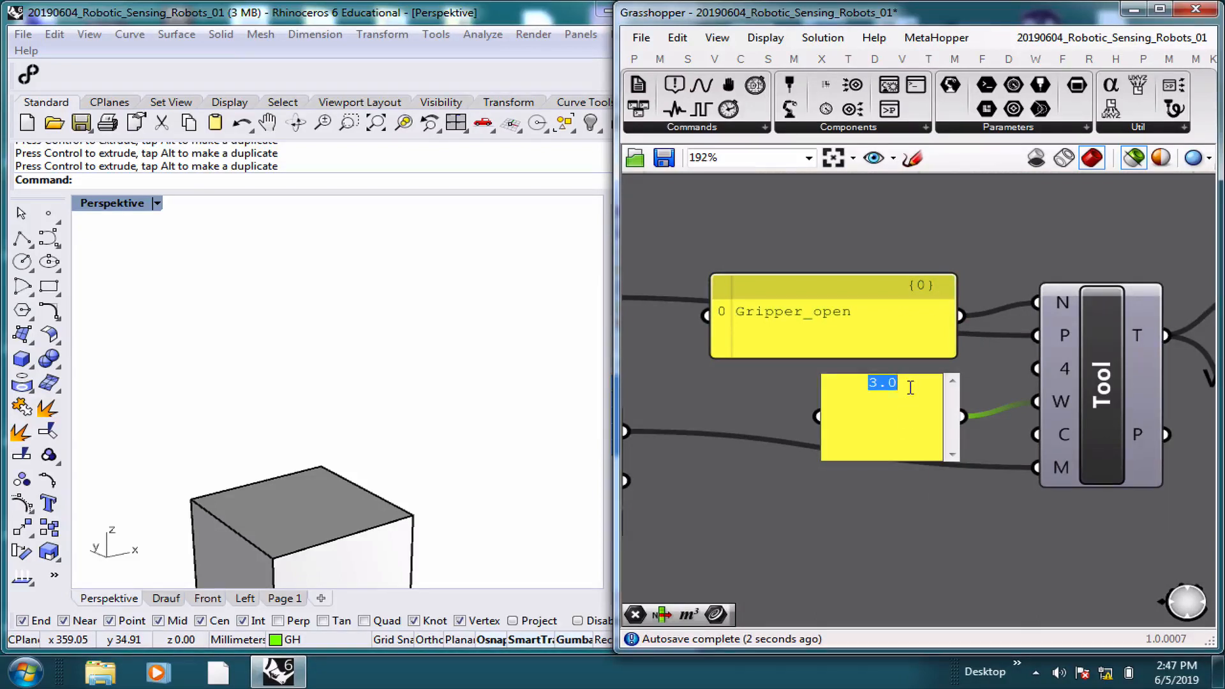
type("1.5")
key("BackSpace")
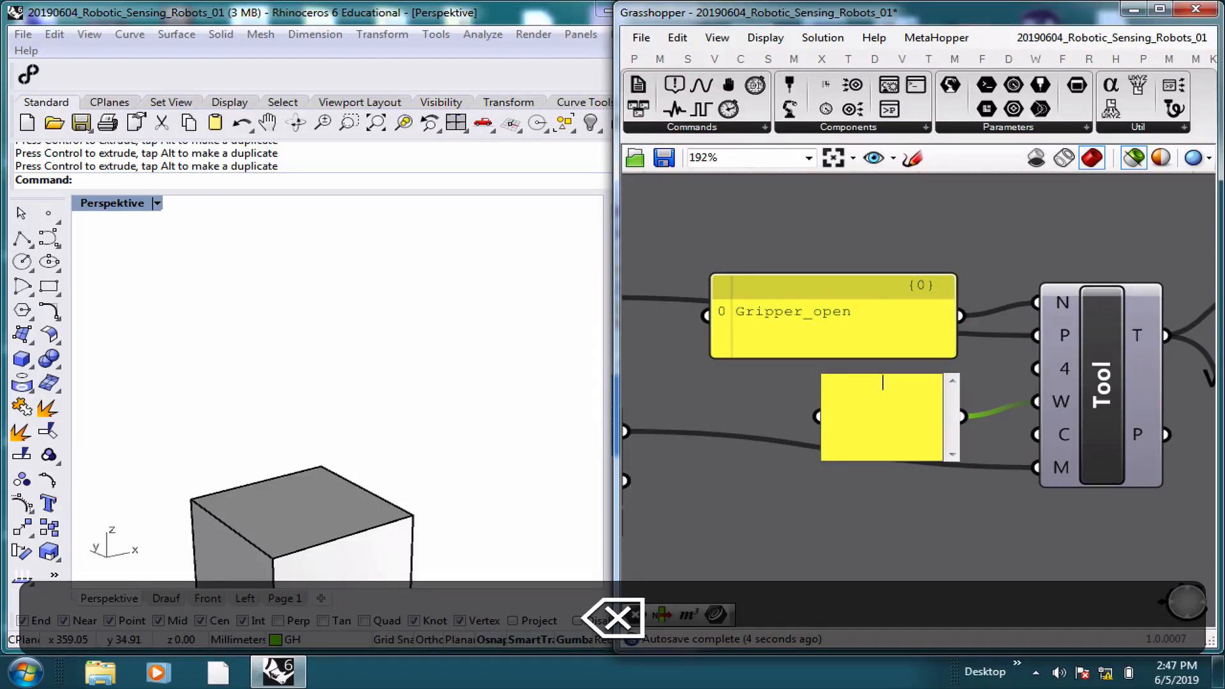
type("0.8")
key("Return")
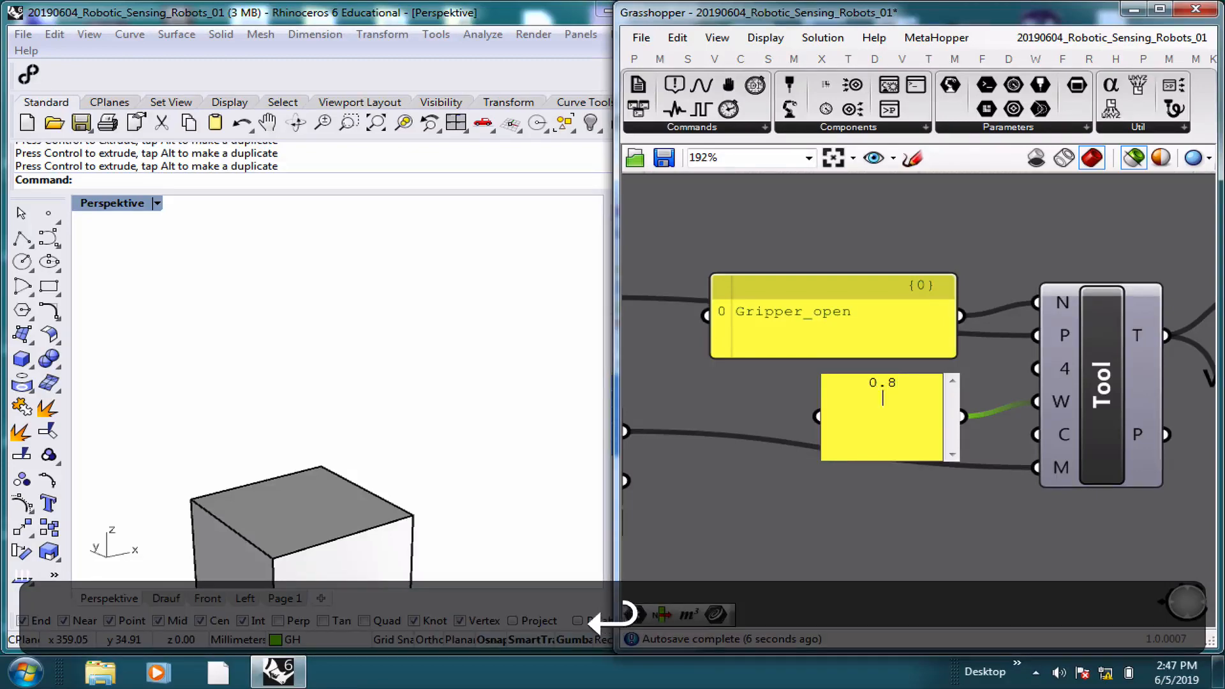
key("BackSpace")
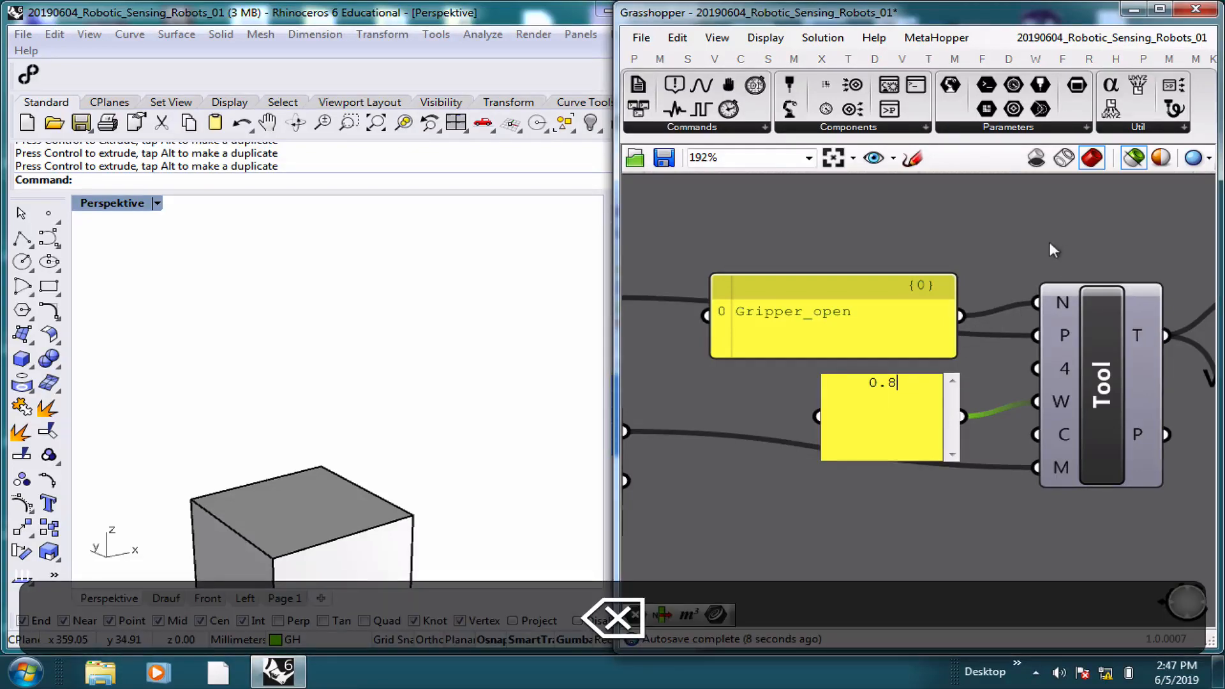
scroll(1113, 295, "down", 3)
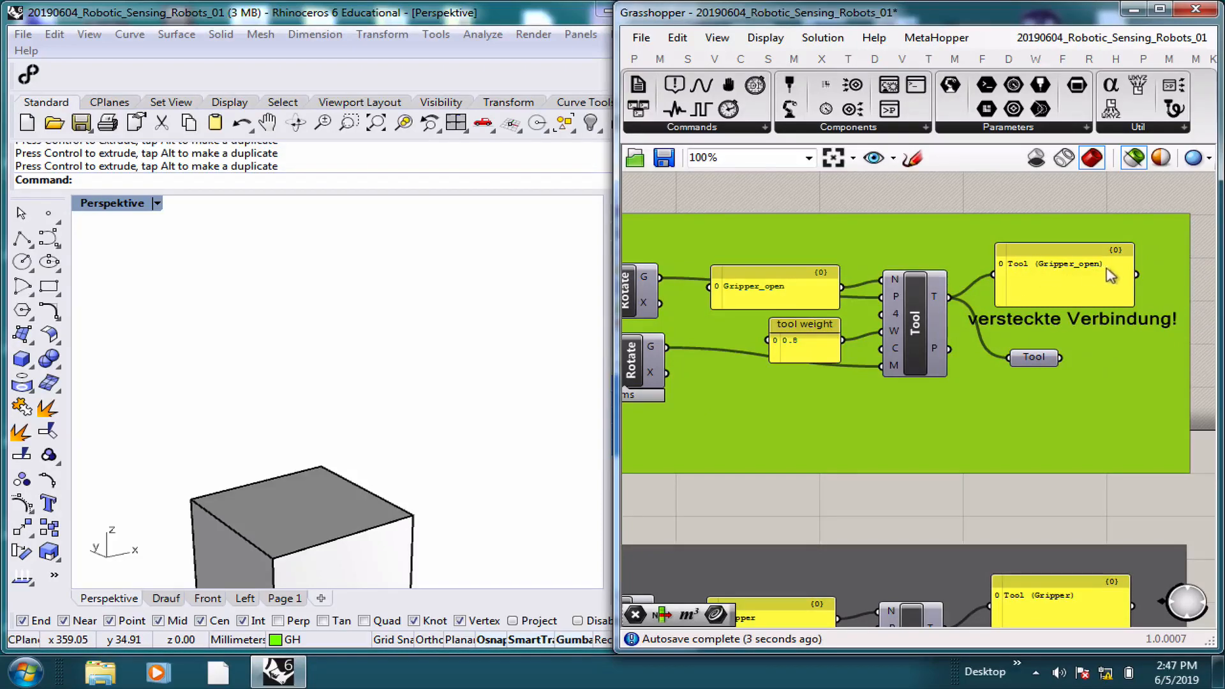
Examine the Place and Pick target groups, the Geschwindigkeit settings and how they relate to the two tool definitions.
scroll(1072, 377, "down", 4)
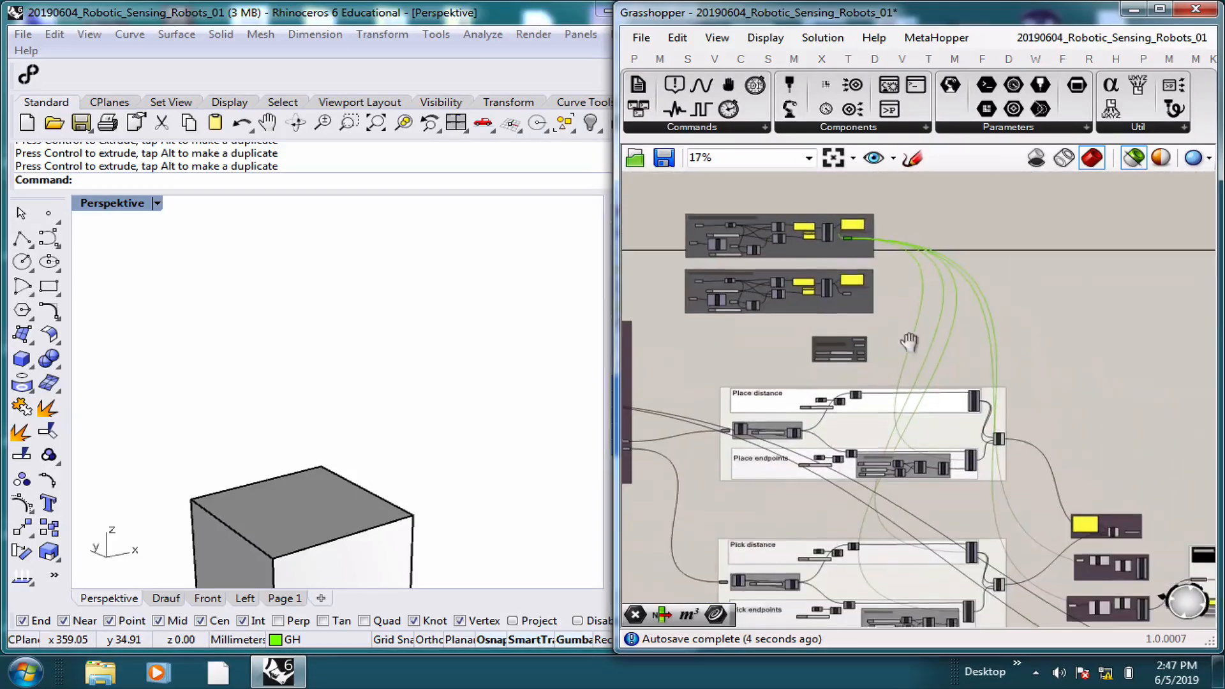
scroll(980, 490, "up", 4)
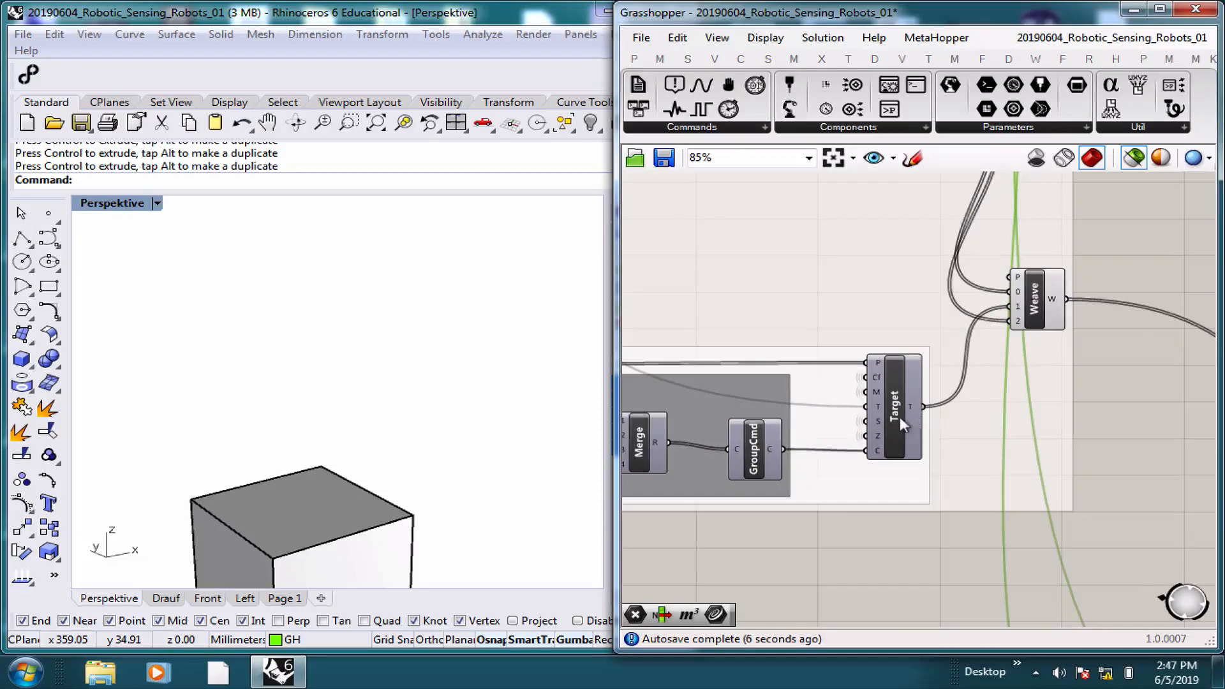
scroll(897, 414, "down", 4)
scroll(886, 385, "up", 3)
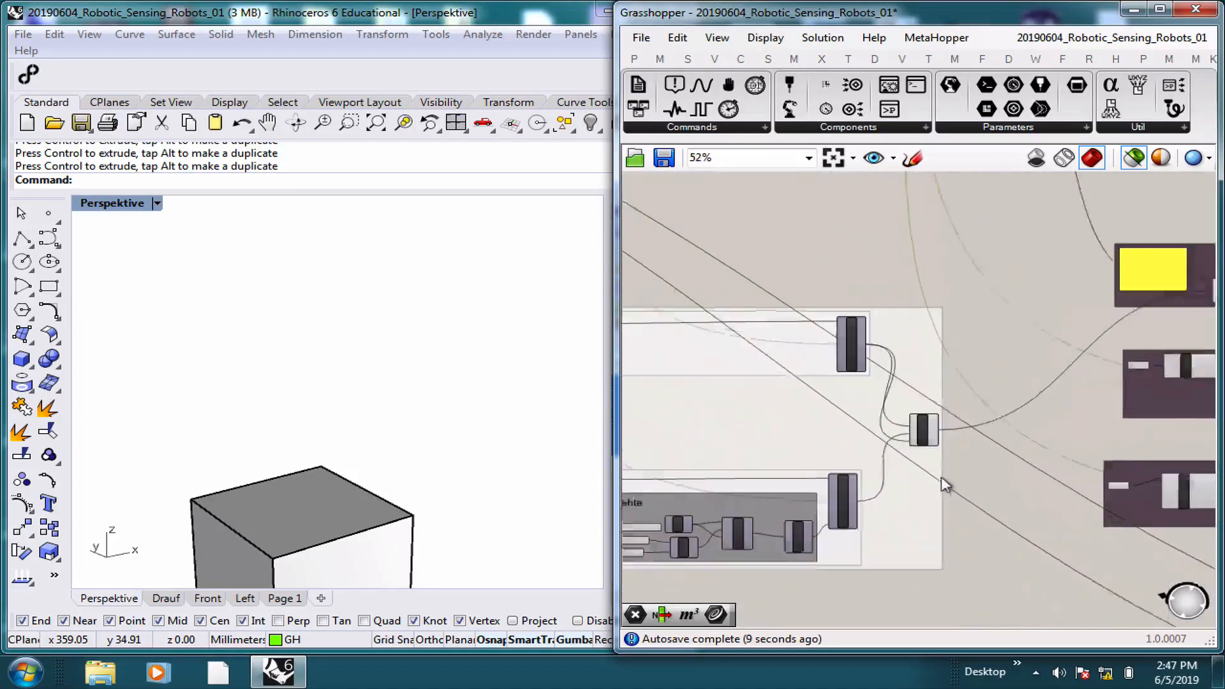
scroll(852, 310, "down", 3)
scroll(895, 322, "up", 3)
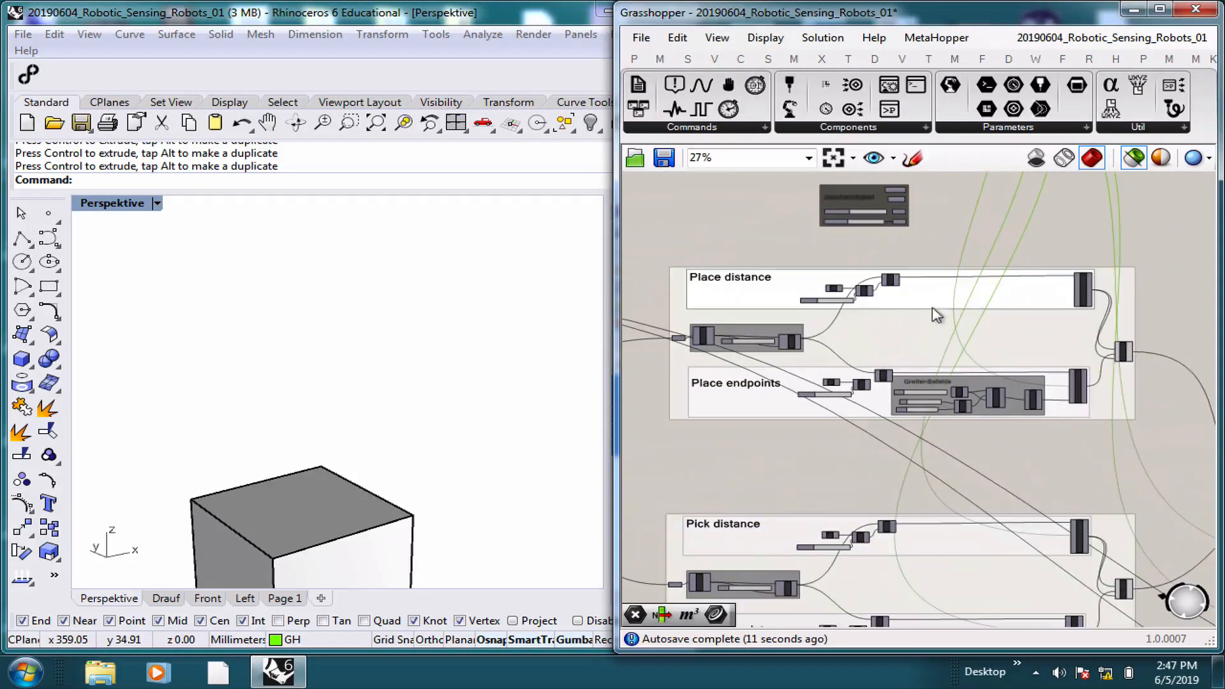
right_click_drag(829, 340, 1020, 443)
scroll(995, 255, "up", 2)
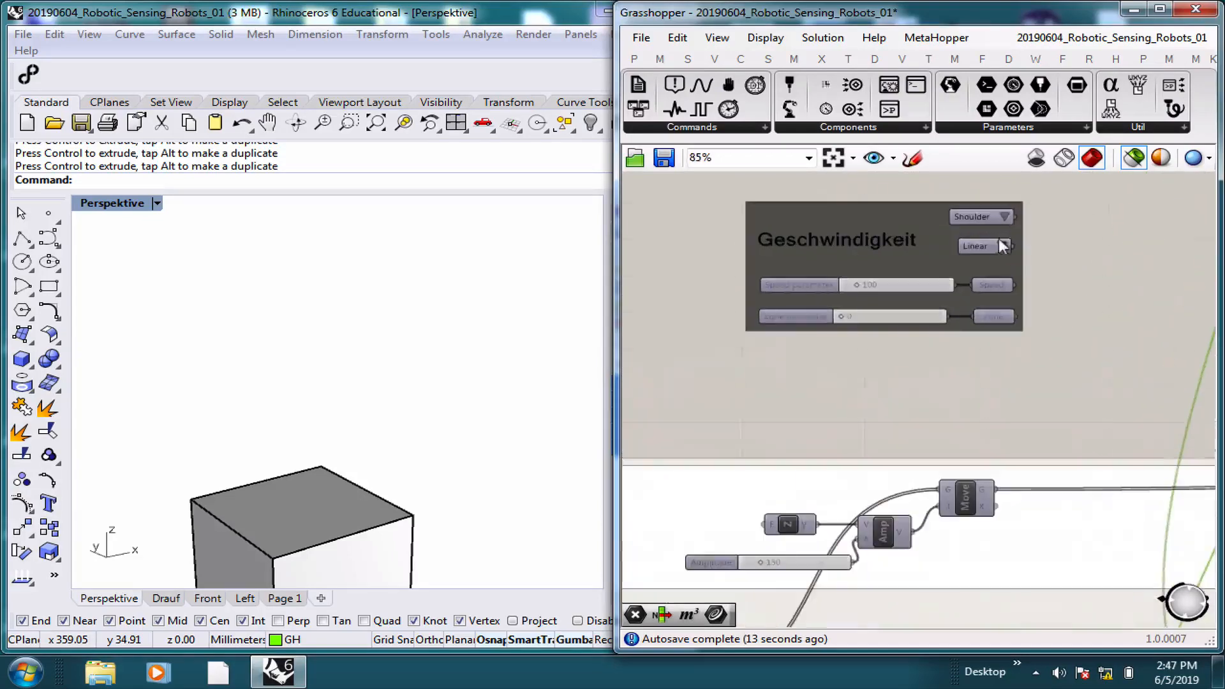
scroll(990, 262, "down", 2)
scroll(1016, 188, "up", 2)
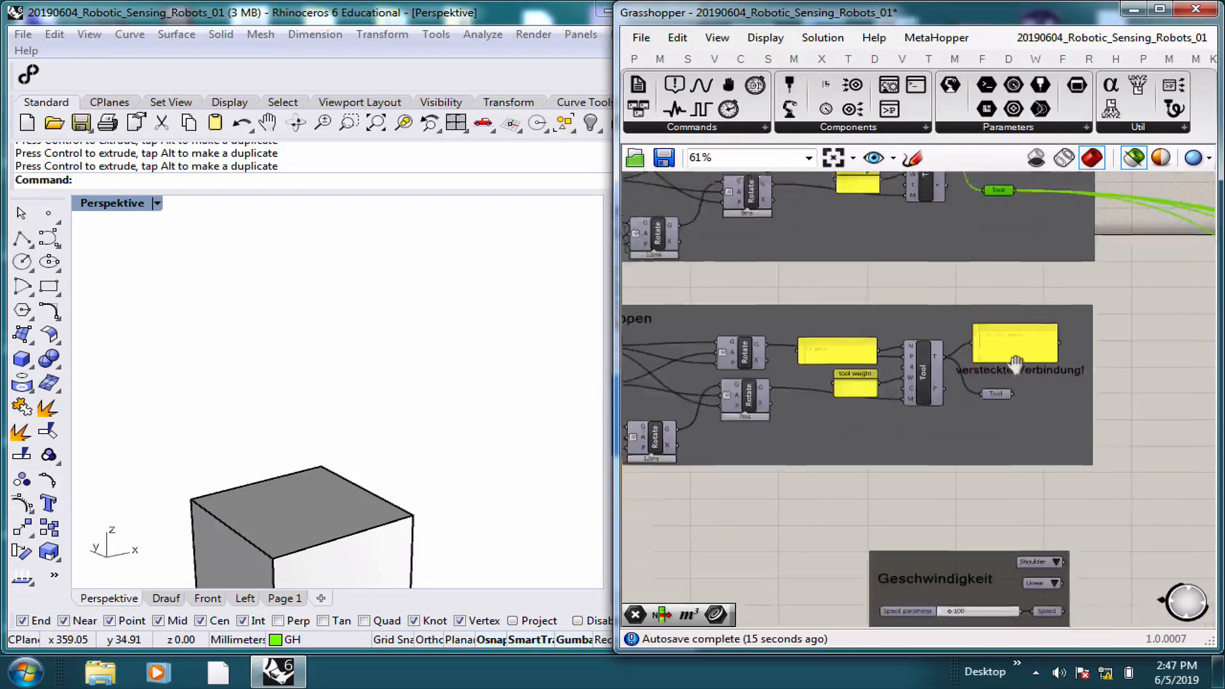
Display the source mesh of the Gripper open tool definition in the viewport and save the Rhino file.
right_click_drag(726, 300, 797, 247)
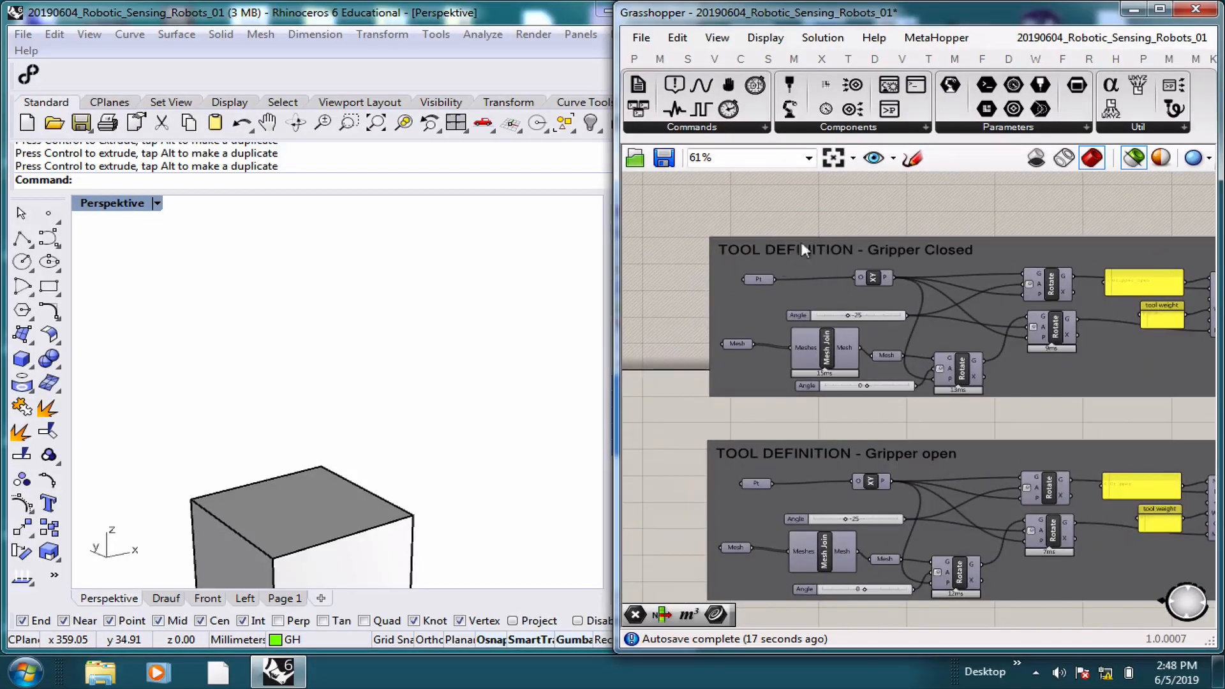
left_click(739, 548)
right_click_drag(274, 373, 303, 364)
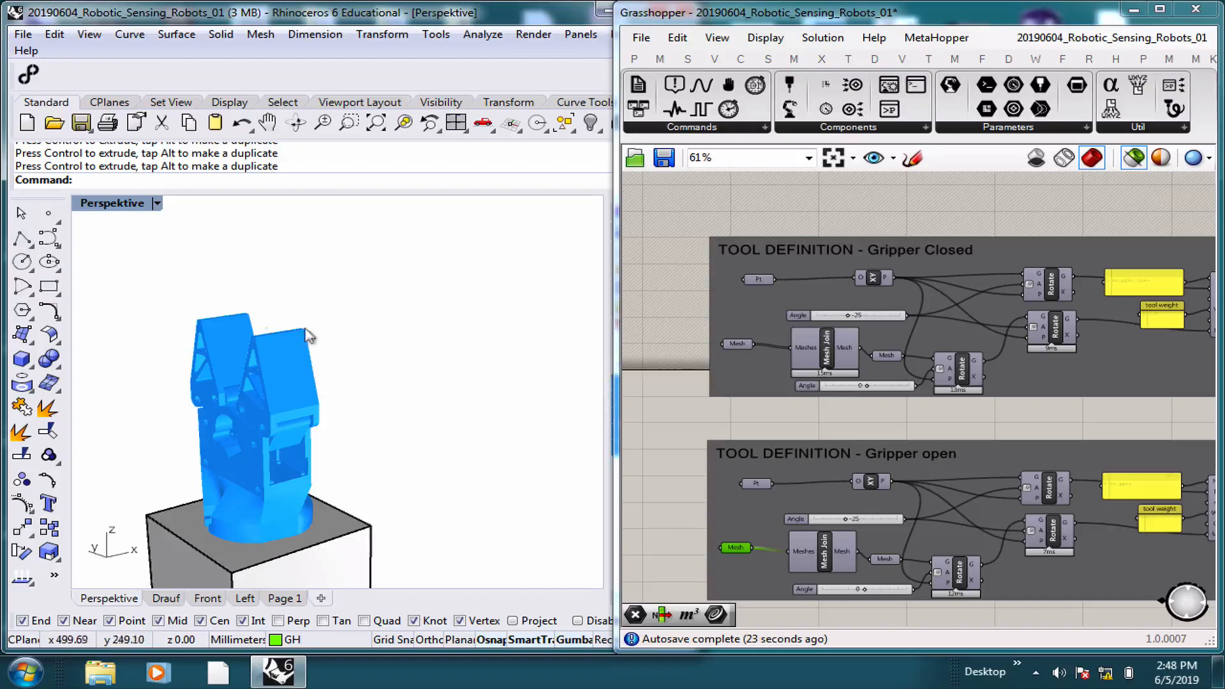
key("ctrl+s")
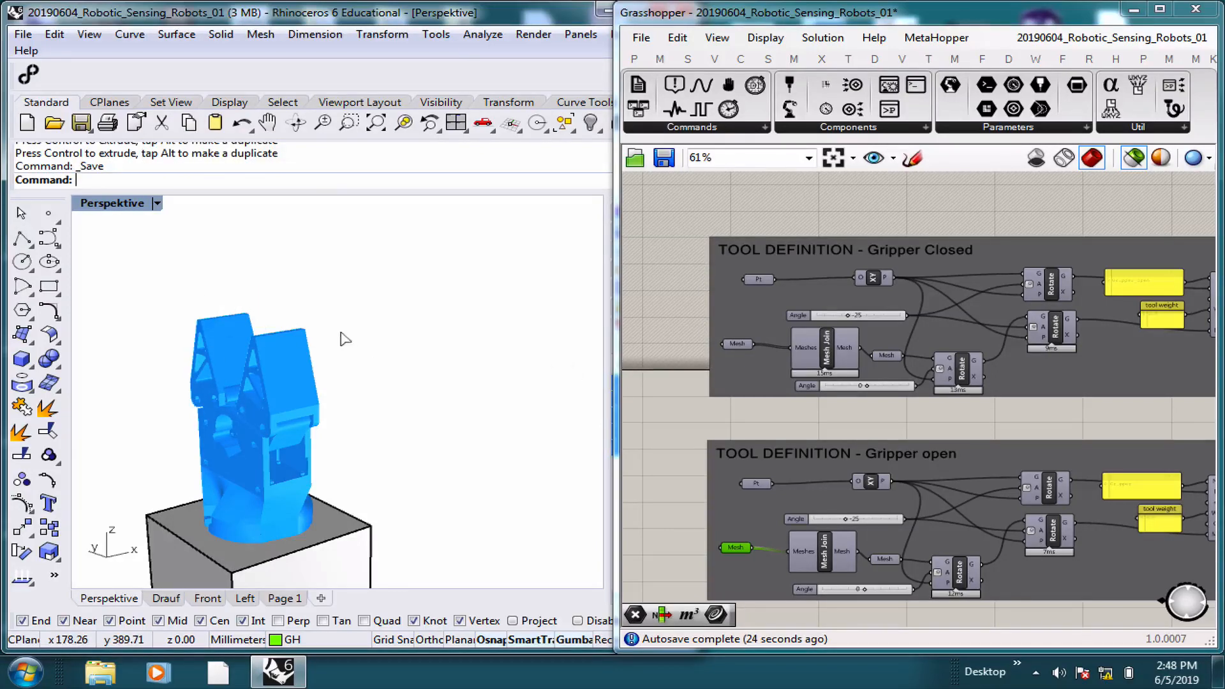
Select the Place distance Target component and trace its hidden input wires back towards the tool and speed settings.
scroll(913, 460, "down", 5)
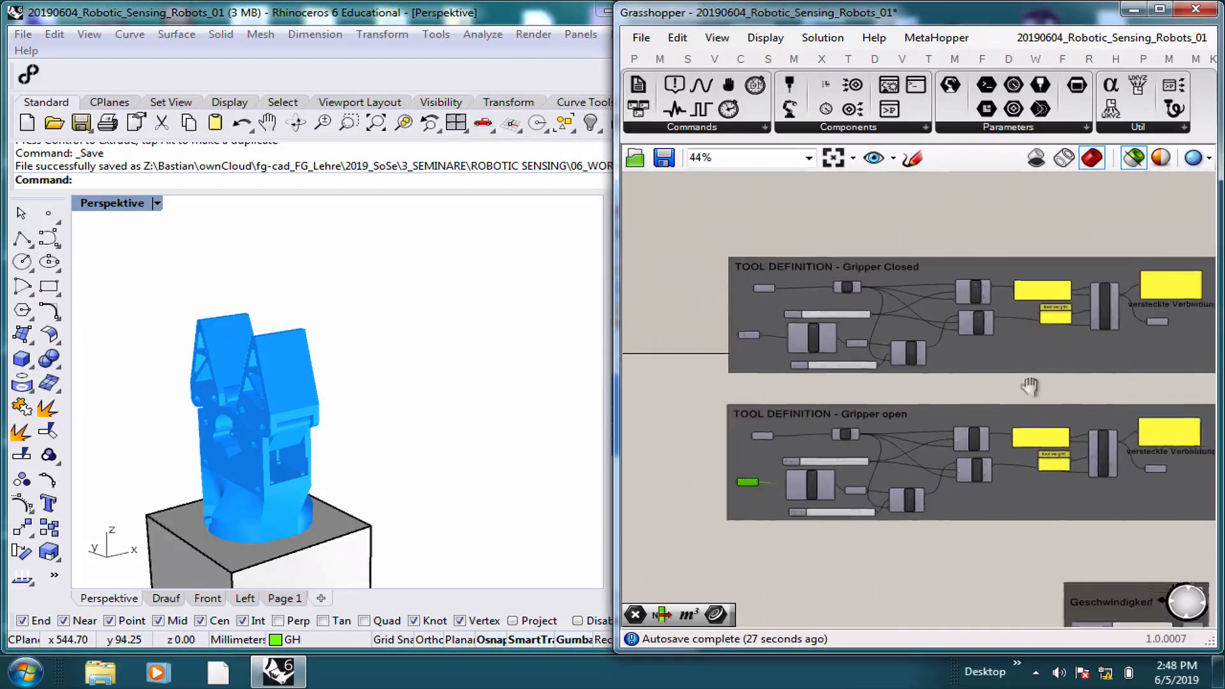
scroll(1069, 551, "up", 2)
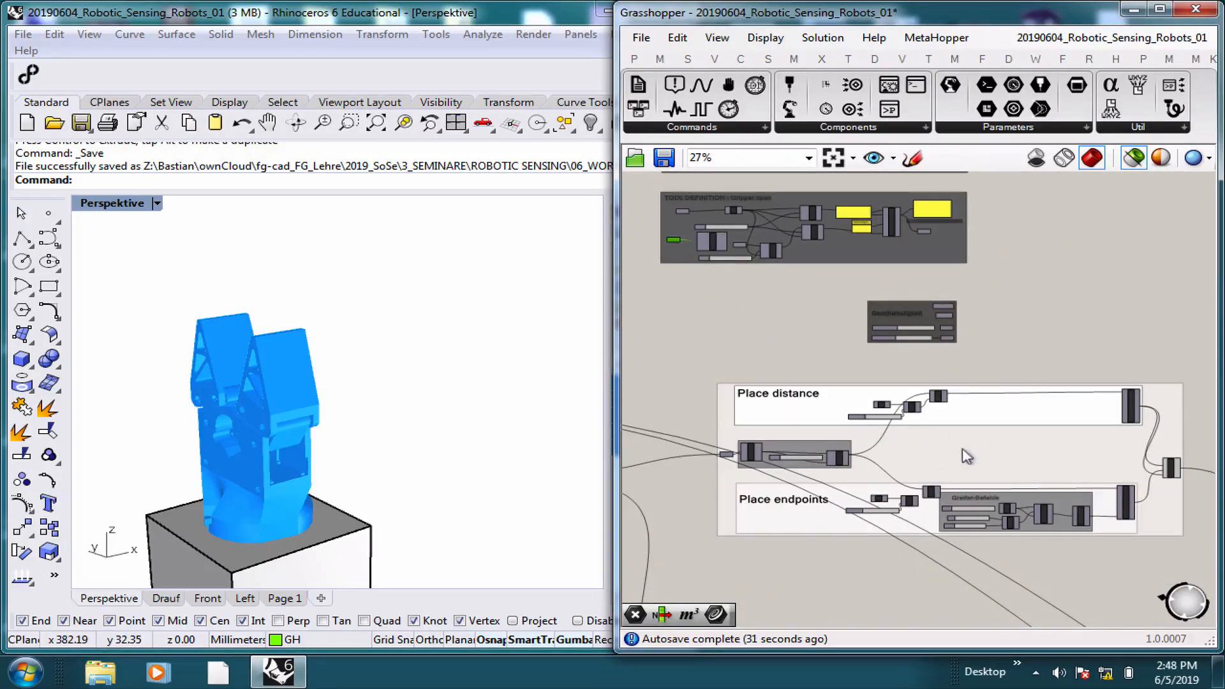
scroll(966, 456, "up", 7)
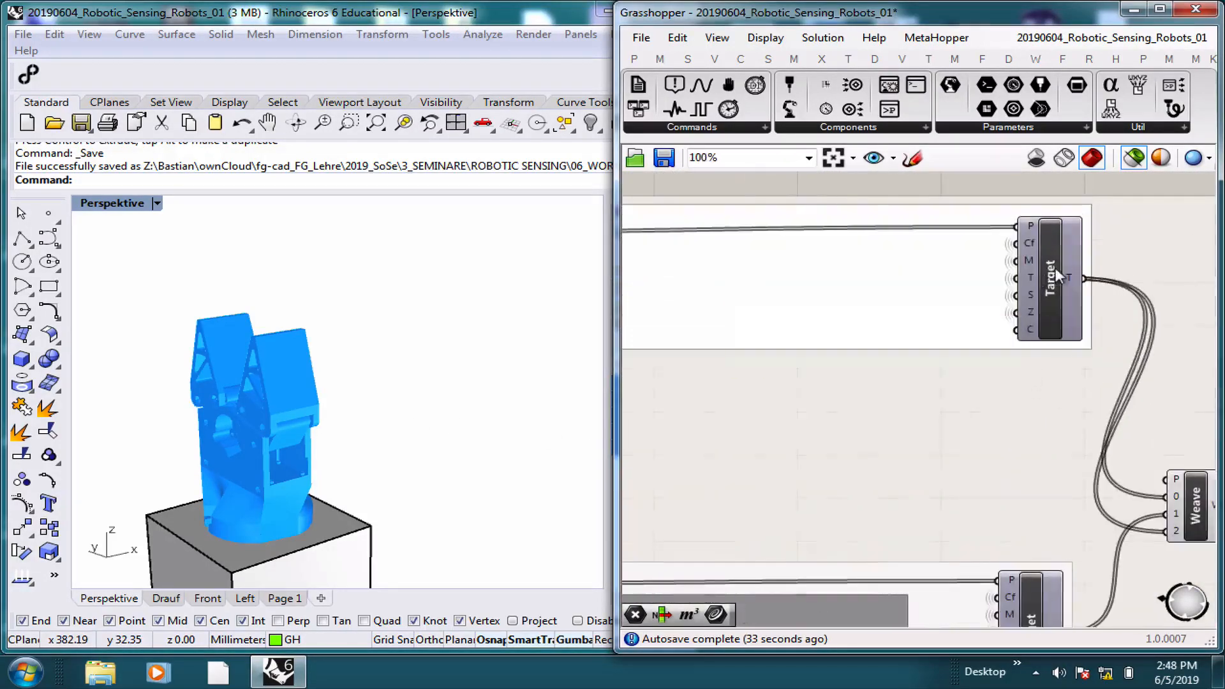
left_click(1057, 274)
scroll(1011, 319, "down", 3)
right_click_drag(774, 333, 886, 338)
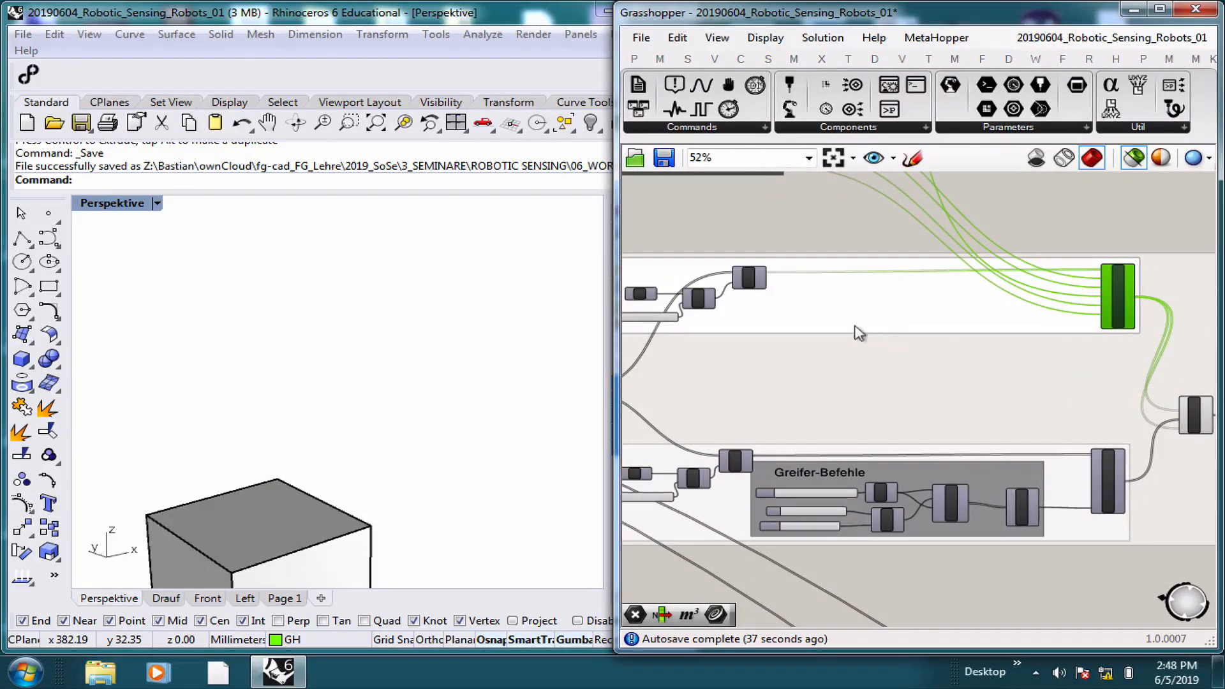
right_click_drag(884, 327, 945, 327)
right_click_drag(757, 294, 904, 288)
right_click_drag(749, 278, 910, 271)
scroll(910, 271, "down", 1)
scroll(914, 278, "down", 2)
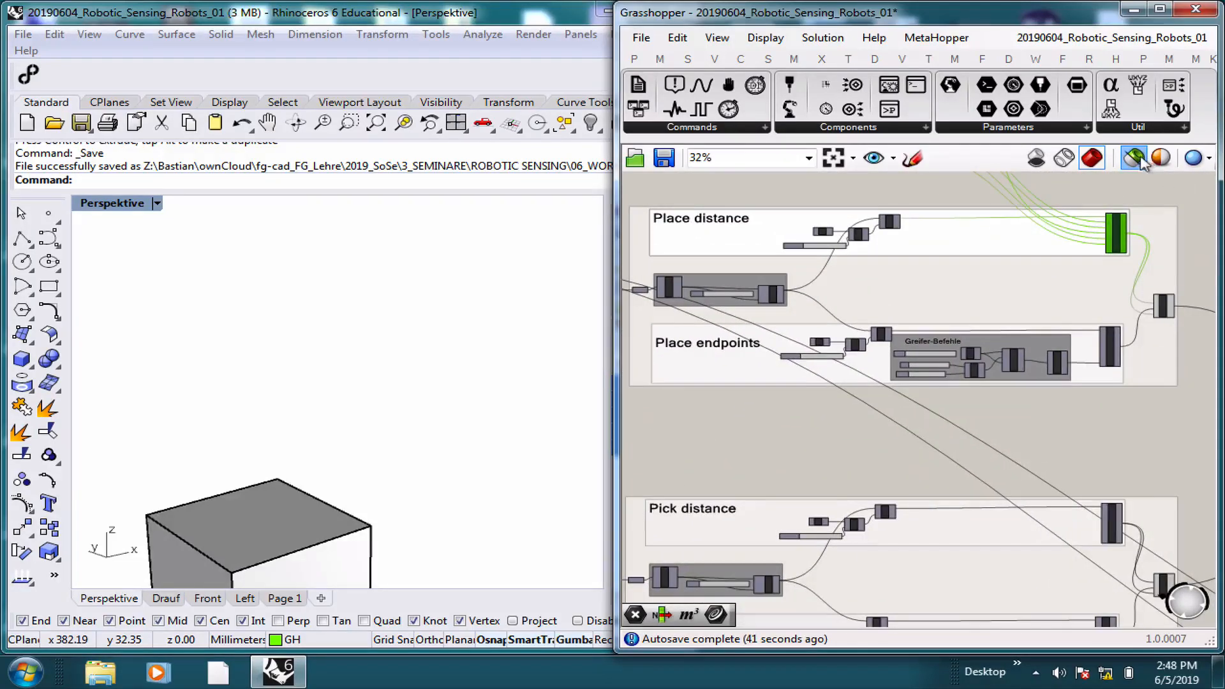
Turn off the selected-only preview and bring the whole robot, its path and the workpieces into view.
left_click(1140, 161)
scroll(657, 192, "down", 2)
scroll(355, 309, "up", 4)
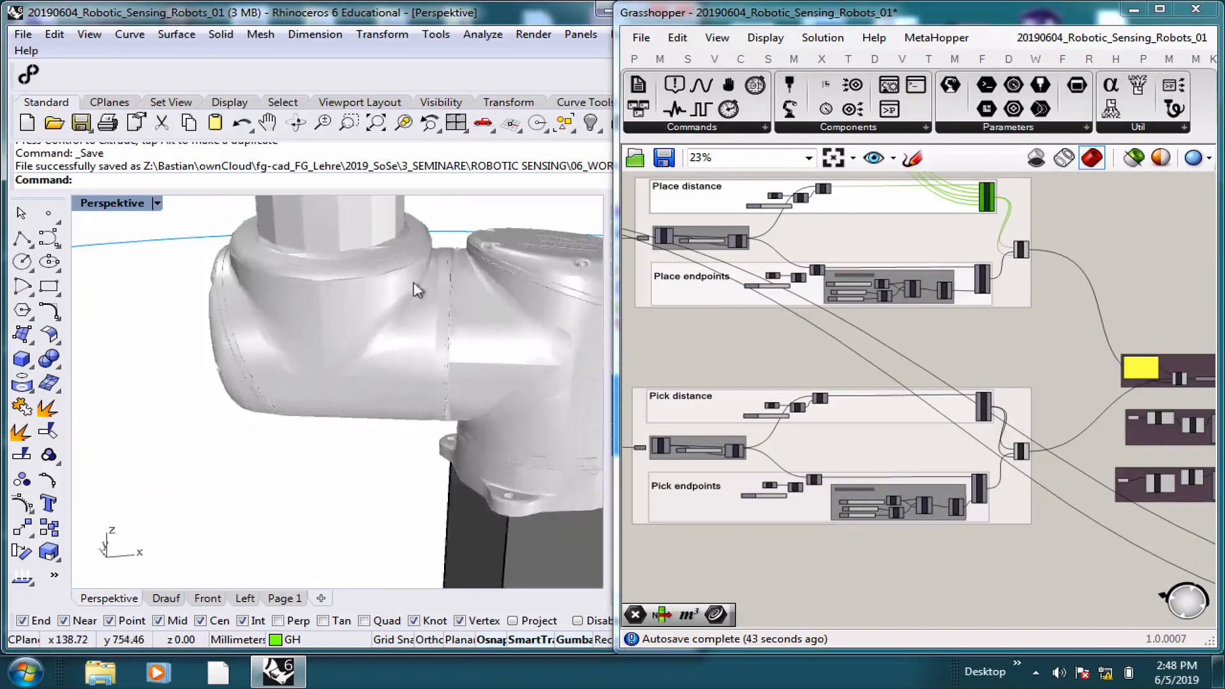
scroll(418, 291, "down", 6)
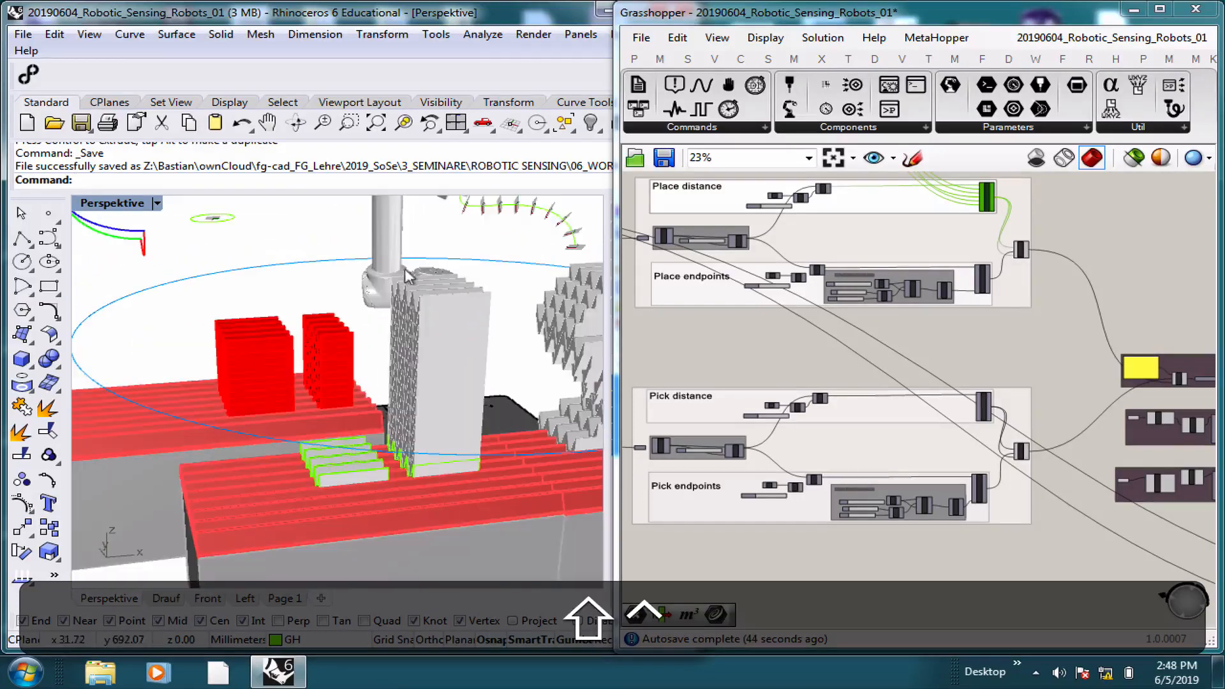
right_click_drag(409, 275, 383, 418, "shift")
Connect the Target parameter behind the Weave component to the Program's input Target parameter, replacing the Along Curve targets.
right_click_drag(951, 385, 771, 306)
scroll(898, 305, "up", 7)
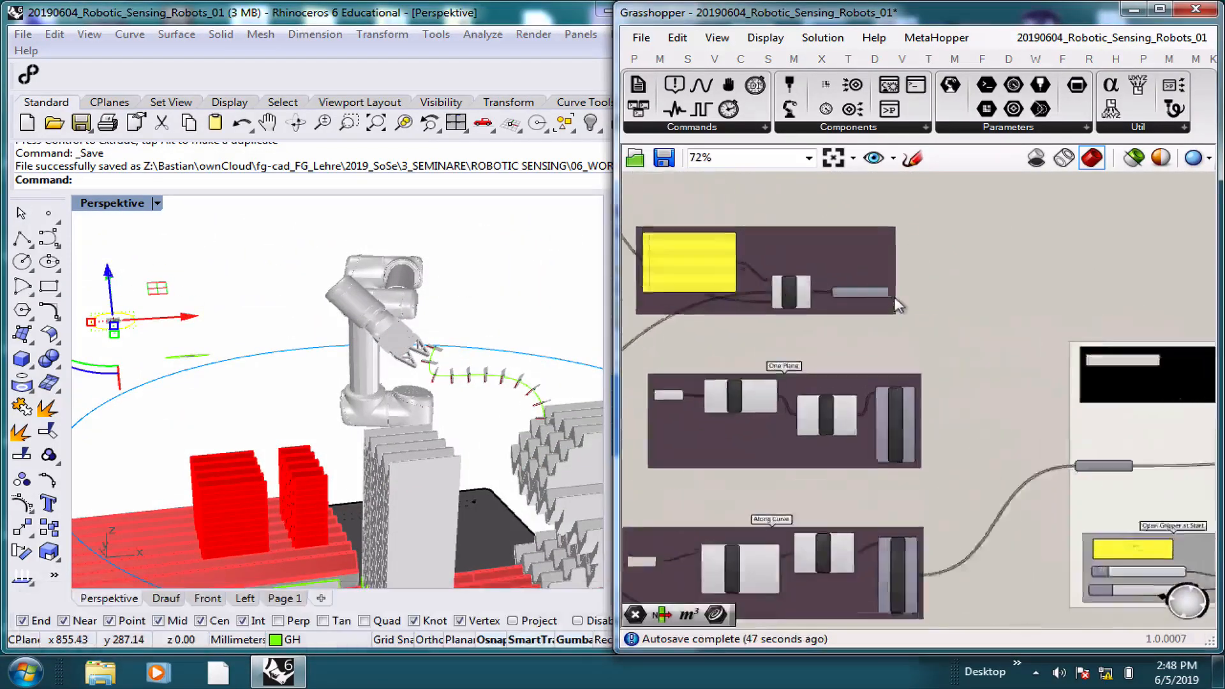
scroll(899, 305, "up", 2)
scroll(895, 300, "down", 3)
left_click_drag(1035, 433, 1074, 465)
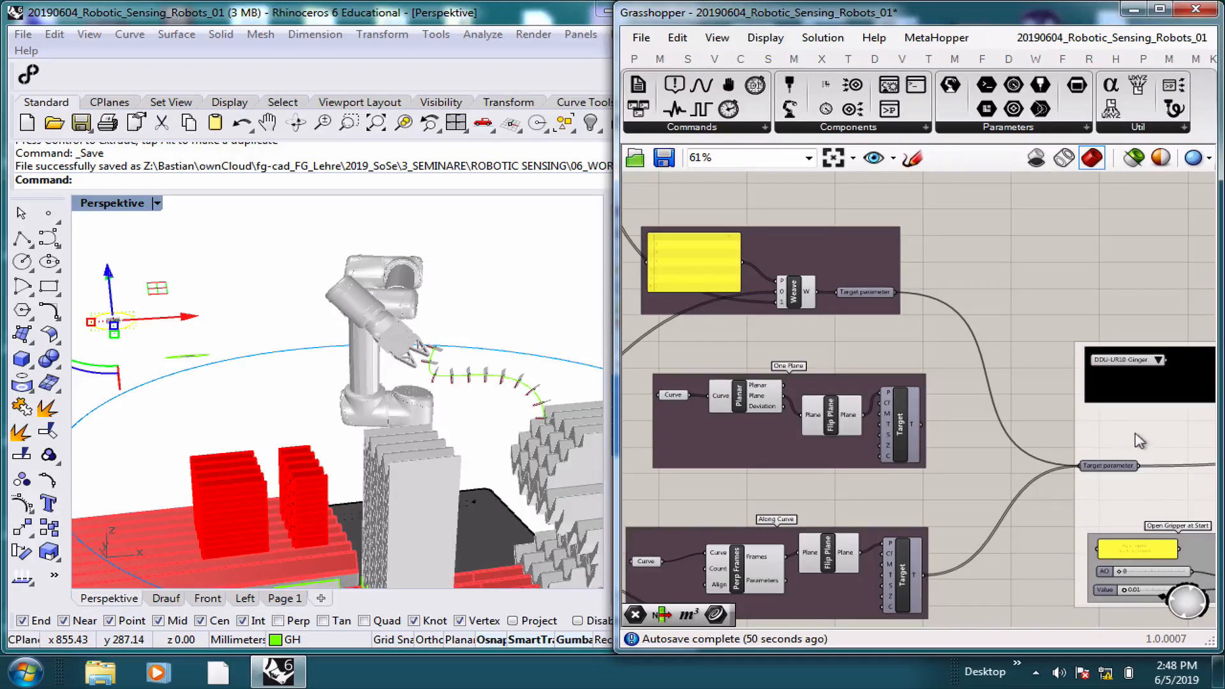
Play through the robot simulation with the Time slider, ending at 0.000.
right_click_drag(1156, 445, 853, 360)
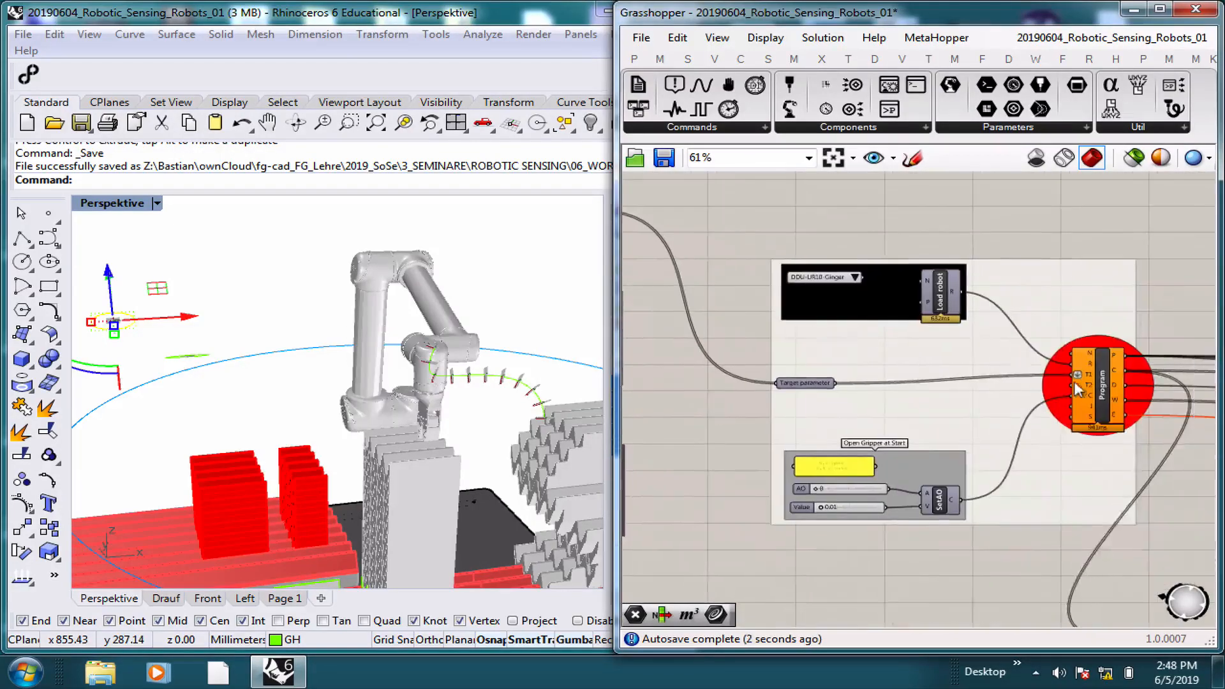
right_click_drag(1078, 384, 803, 346)
right_click_drag(932, 360, 836, 354)
scroll(976, 349, "up", 4)
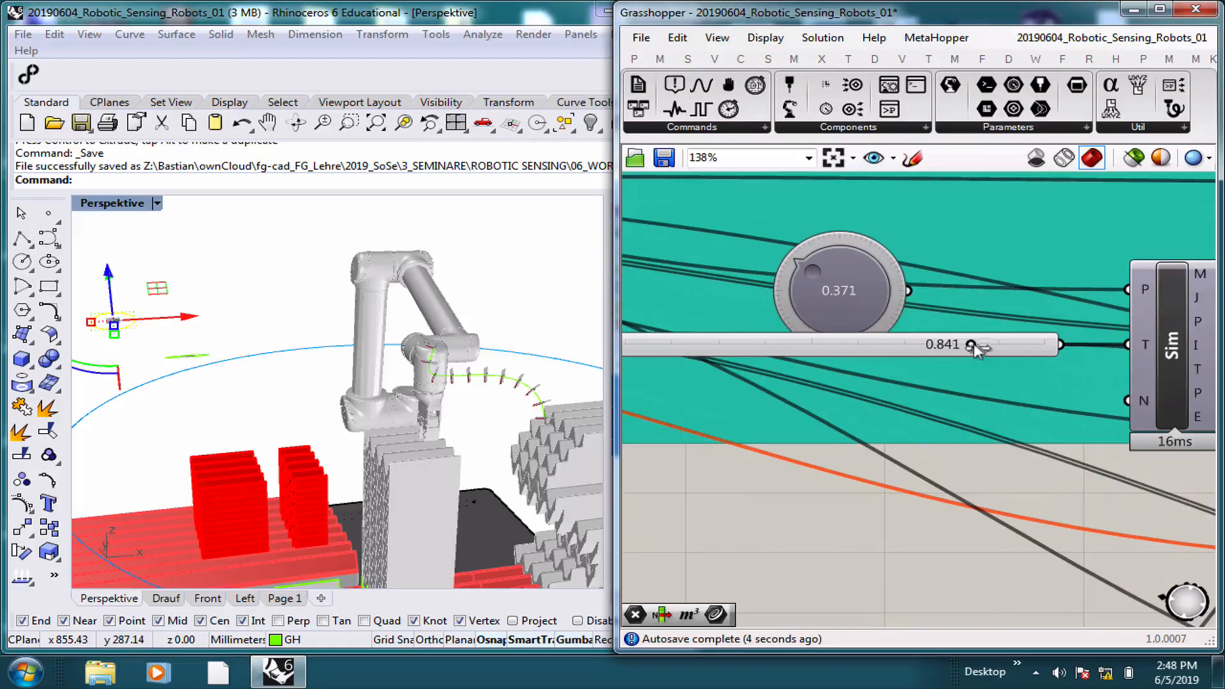
left_click_drag(923, 346, 1094, 330)
left_click_drag(995, 340, 552, 345)
Select the Flip Plane component of the Place group and restrict the preview to selected objects to view its planes.
scroll(944, 357, "down", 8)
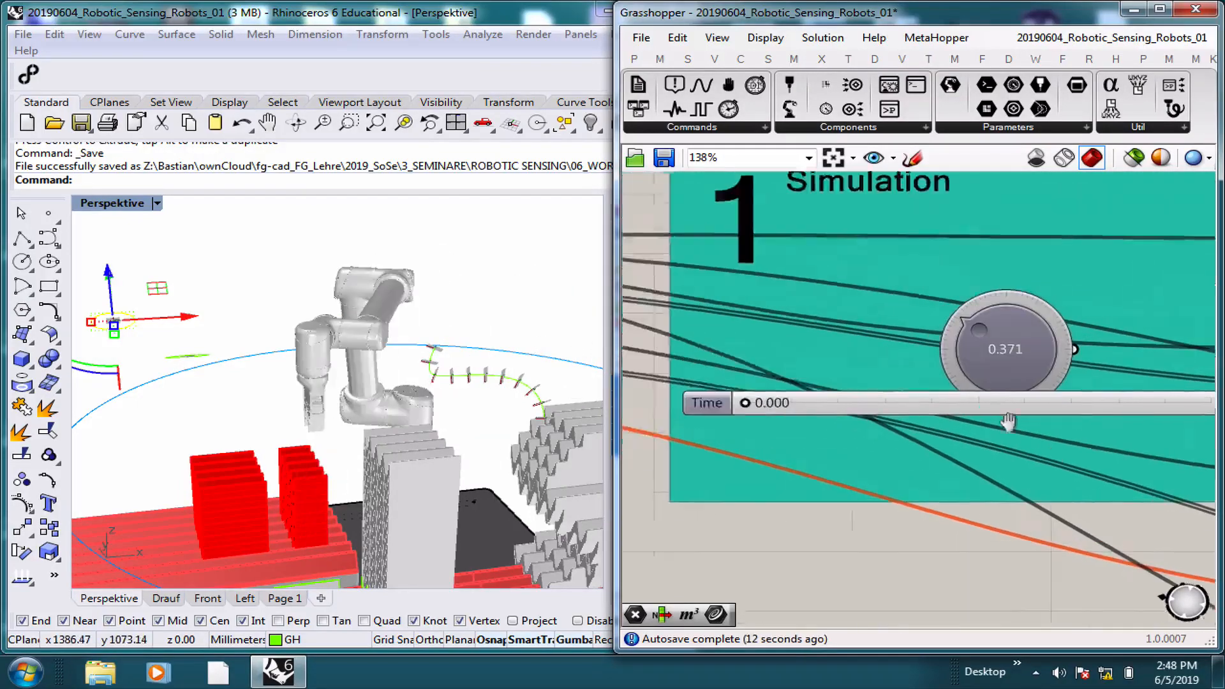
scroll(933, 312, "up", 5)
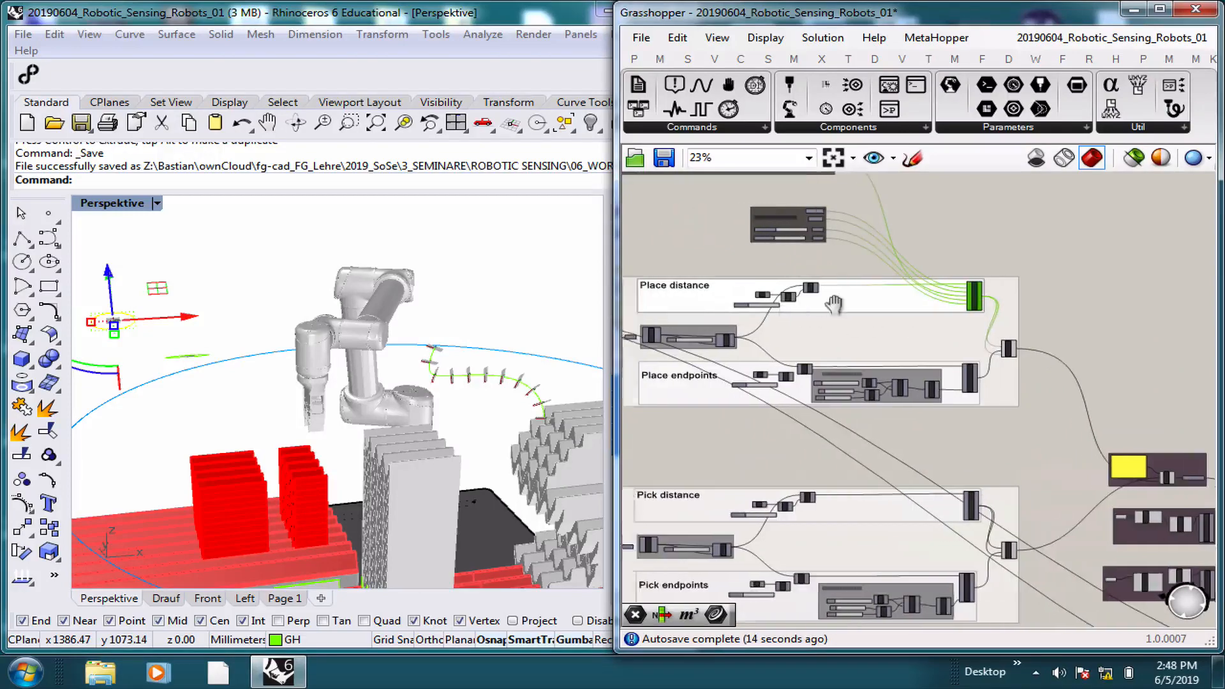
scroll(893, 300, "up", 3)
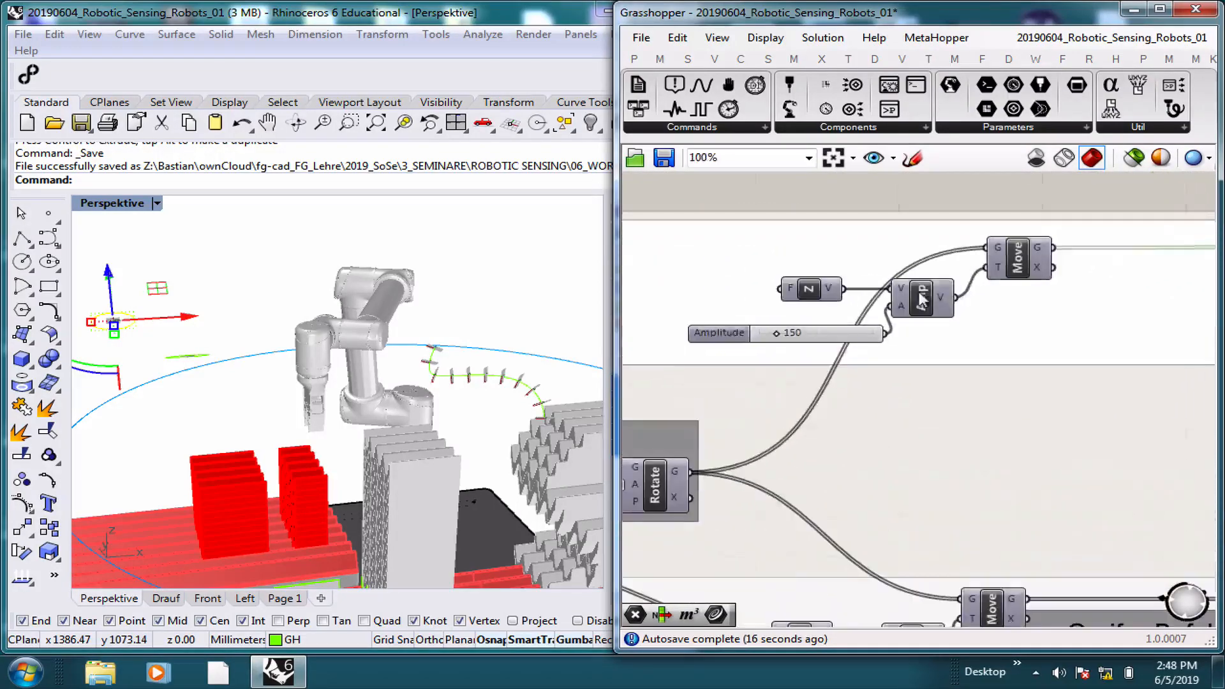
scroll(830, 345, "down", 4)
scroll(767, 389, "up", 5)
right_click_drag(767, 389, 978, 344)
scroll(845, 338, "down", 2)
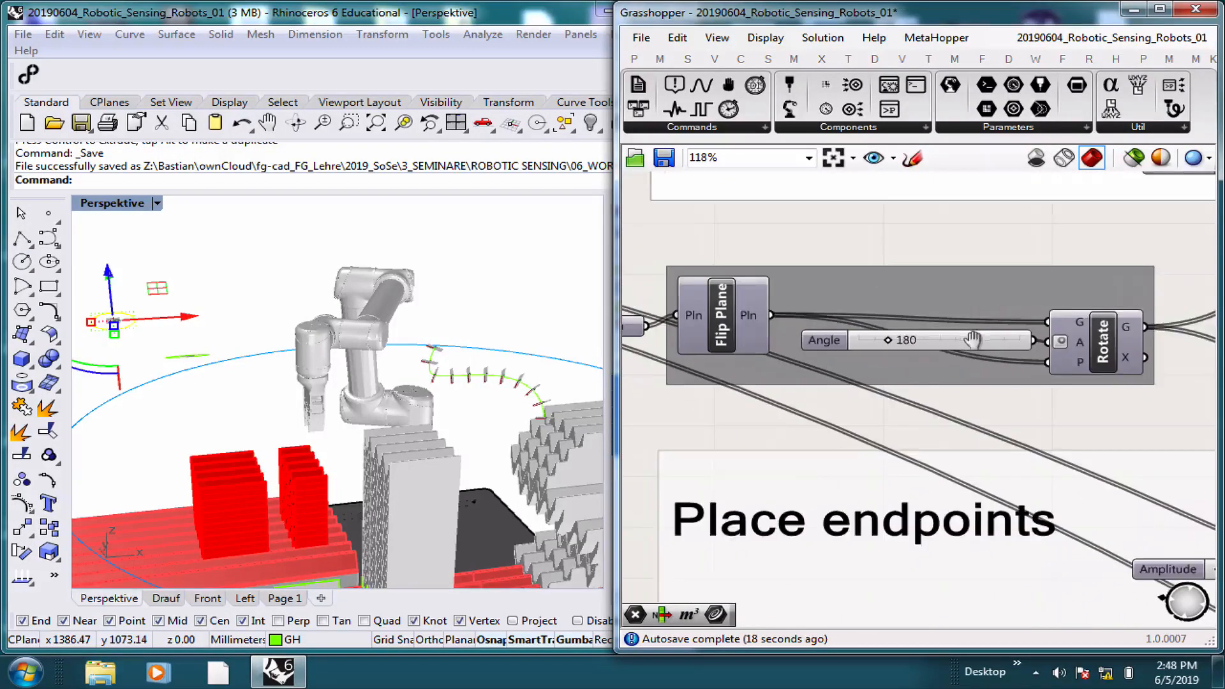
left_click(768, 322)
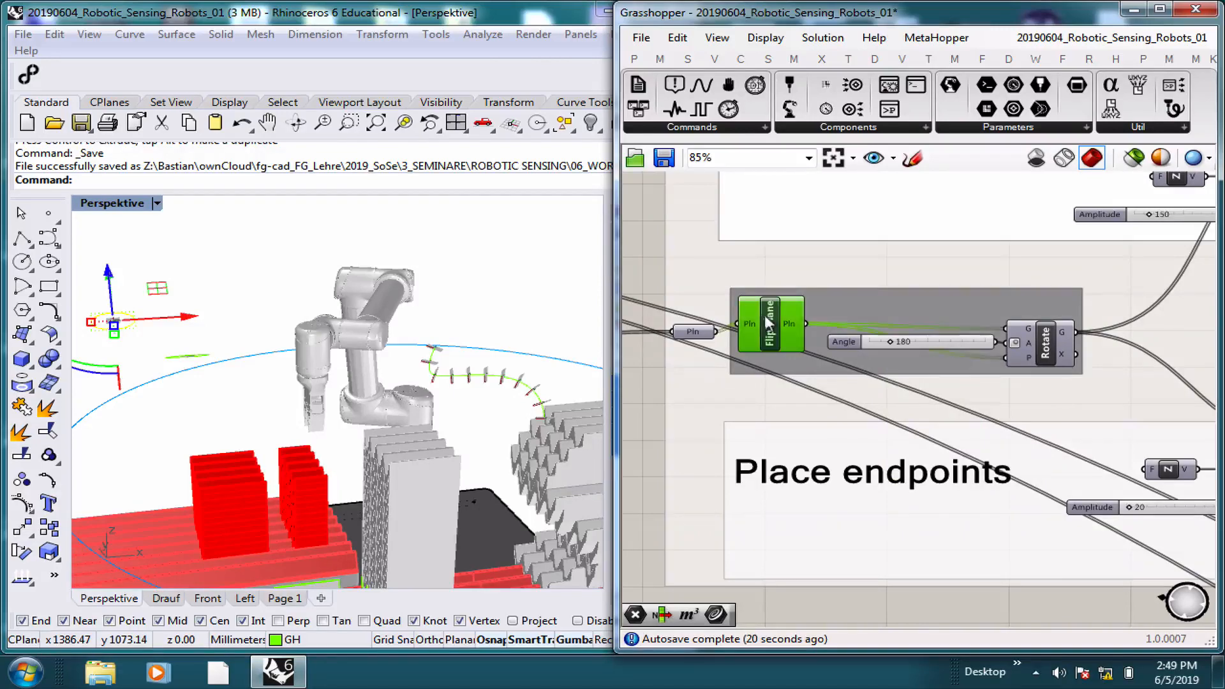
left_click(1141, 160)
right_click_drag(555, 355, 462, 350)
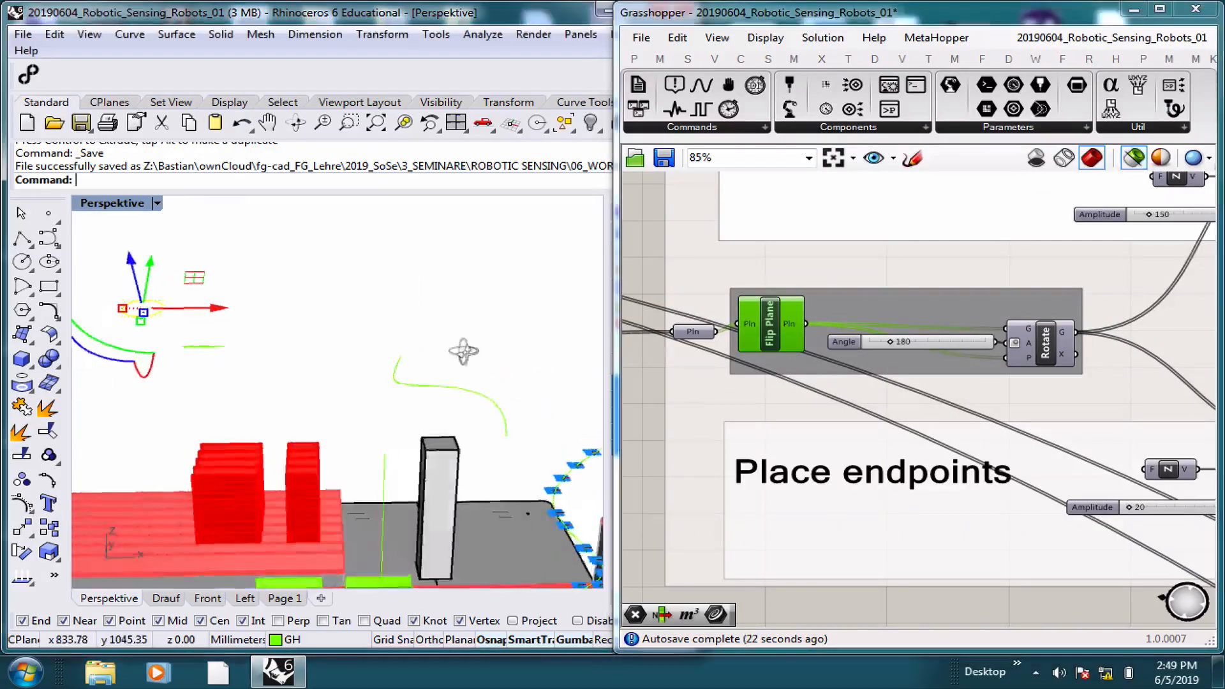
scroll(497, 370, "down", 5)
scroll(805, 317, "down", 2)
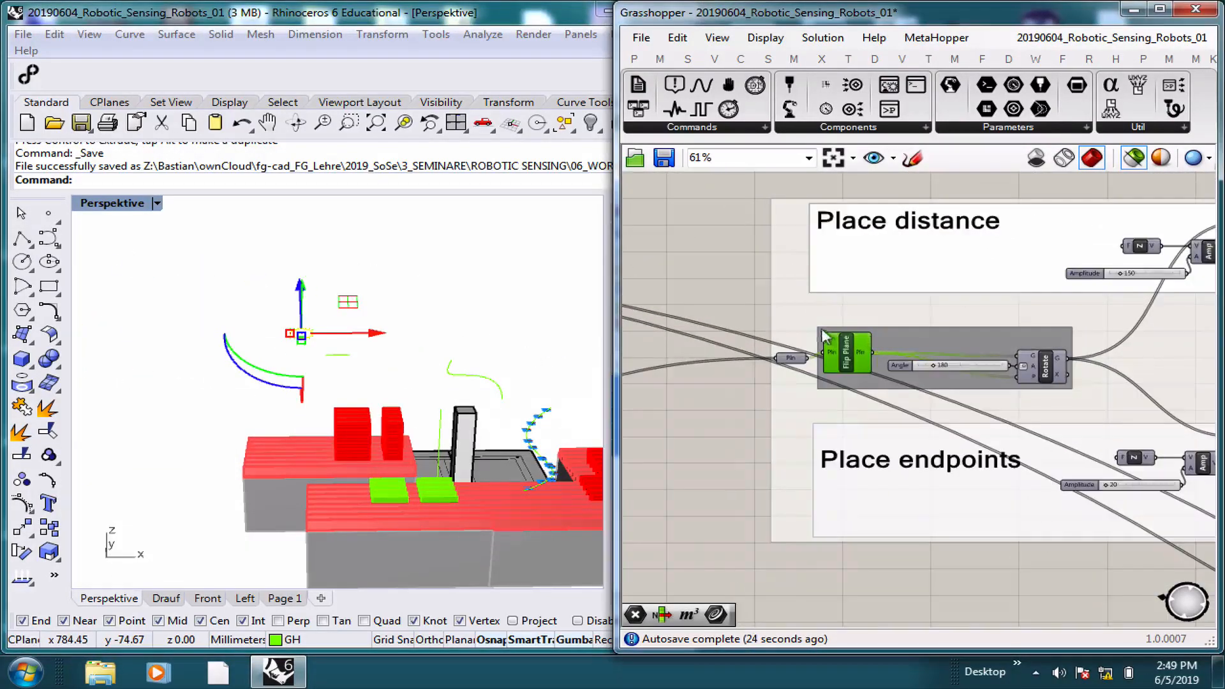
Preview the Move components of Place distance and Place endpoints individually and together.
right_click_drag(1007, 288, 864, 289)
right_click_drag(1075, 297, 841, 319)
left_click(823, 272)
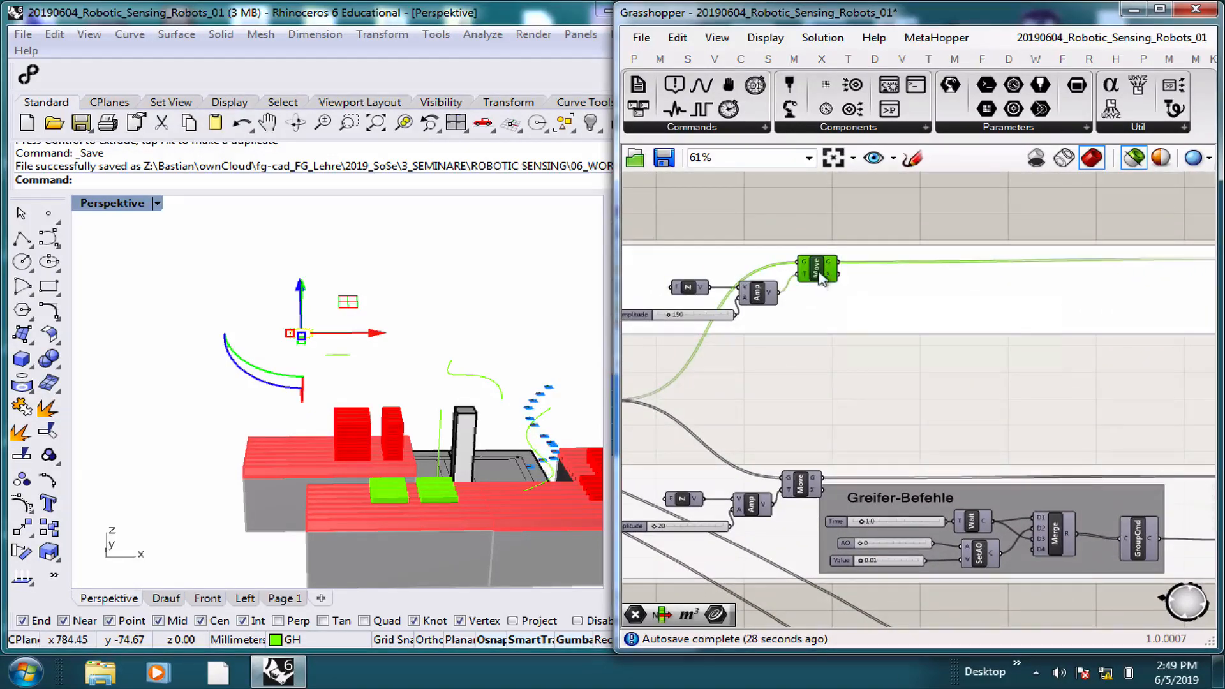
left_click(803, 493)
left_click(817, 273, "shift")
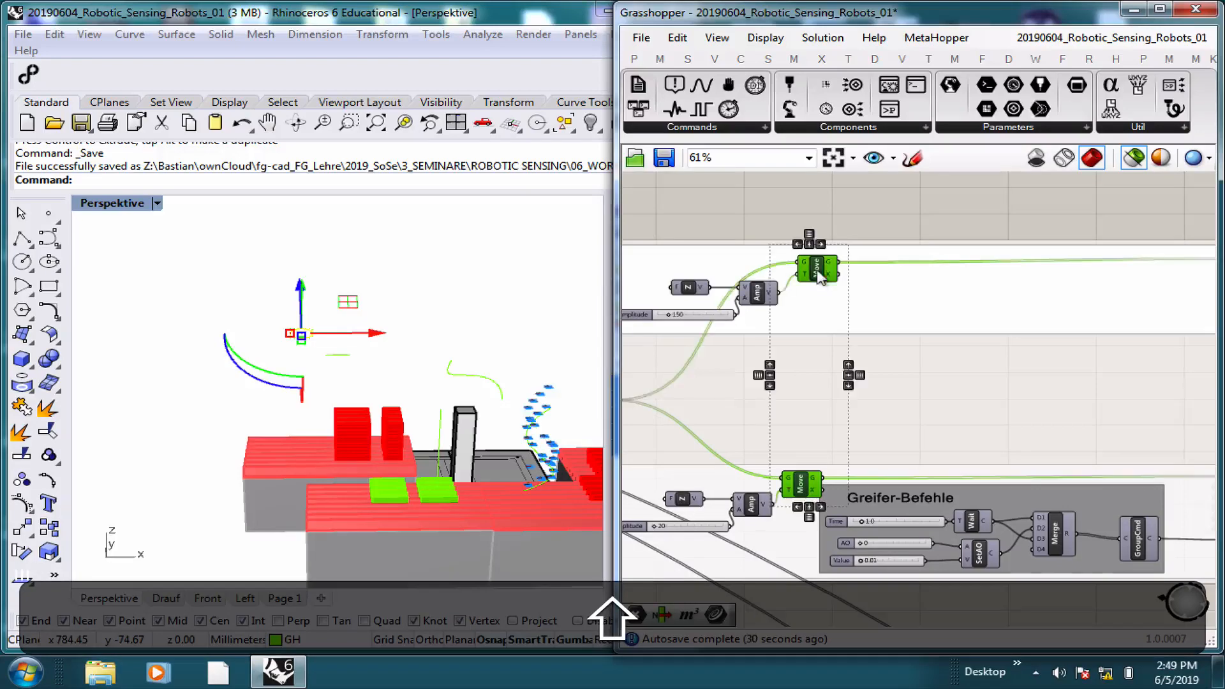
Clear the selection and preview the planes of the Place distance Move component and the Place endpoints Move component one after the other.
right_click_drag(844, 363, 953, 336)
left_click(883, 191)
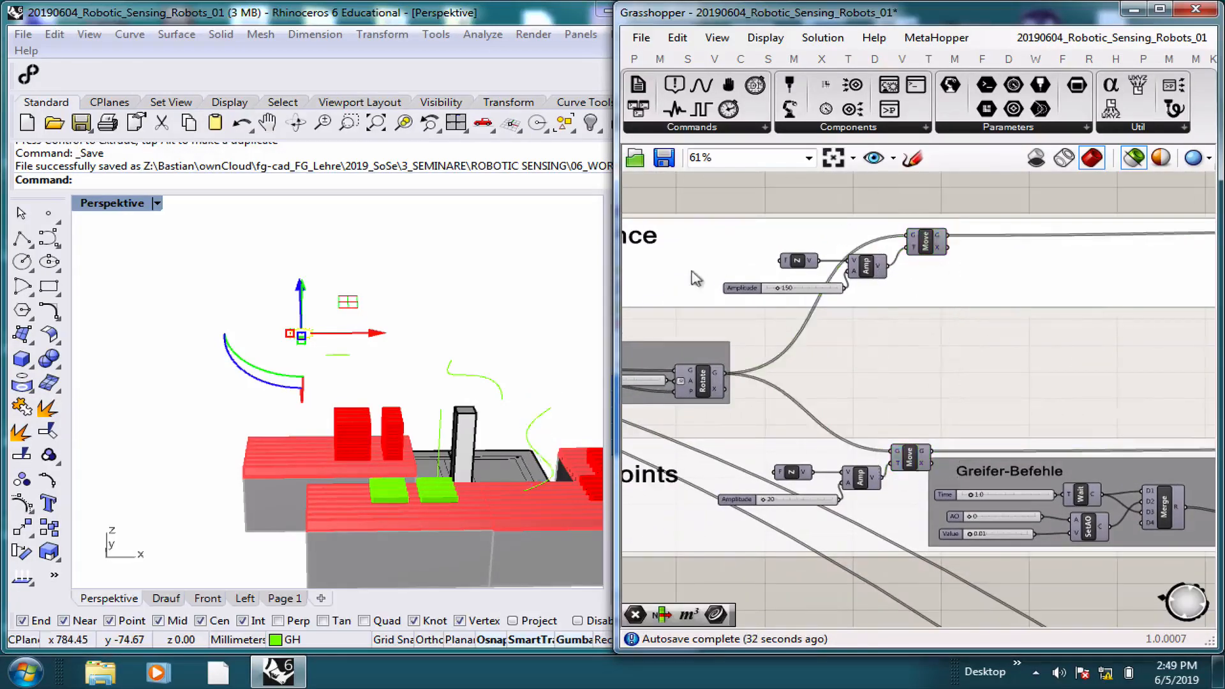
right_click_drag(710, 279, 916, 297)
left_click(1133, 262)
scroll(1128, 294, "down", 2)
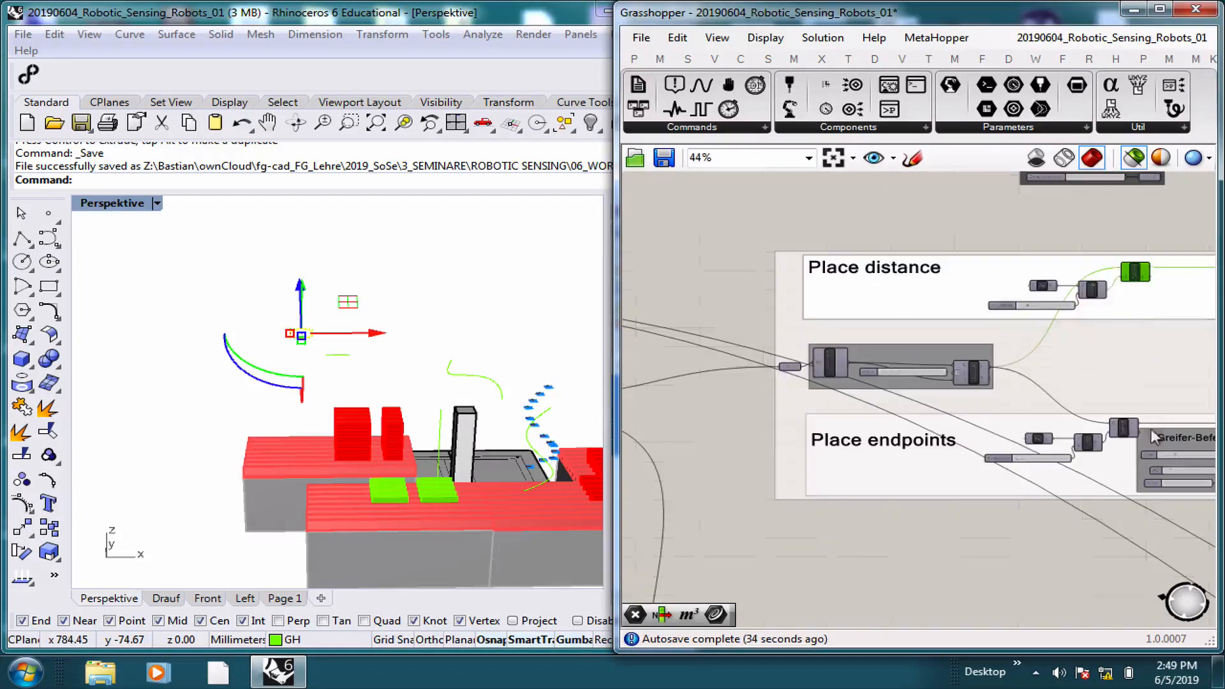
scroll(1123, 437, "up", 4)
left_click(1111, 416)
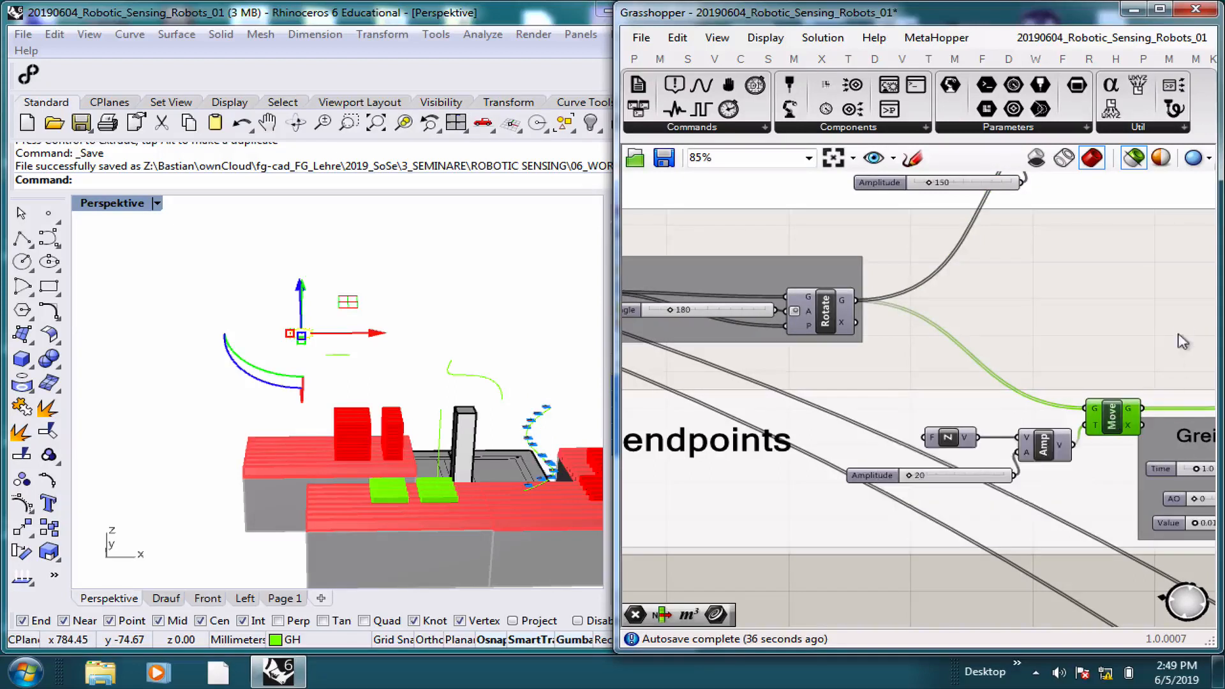
Examine the Greifer-Befehle group of Place endpoints and preview the Place distance Move planes again.
right_click_drag(1180, 306, 989, 279)
right_click_drag(1034, 374, 902, 329)
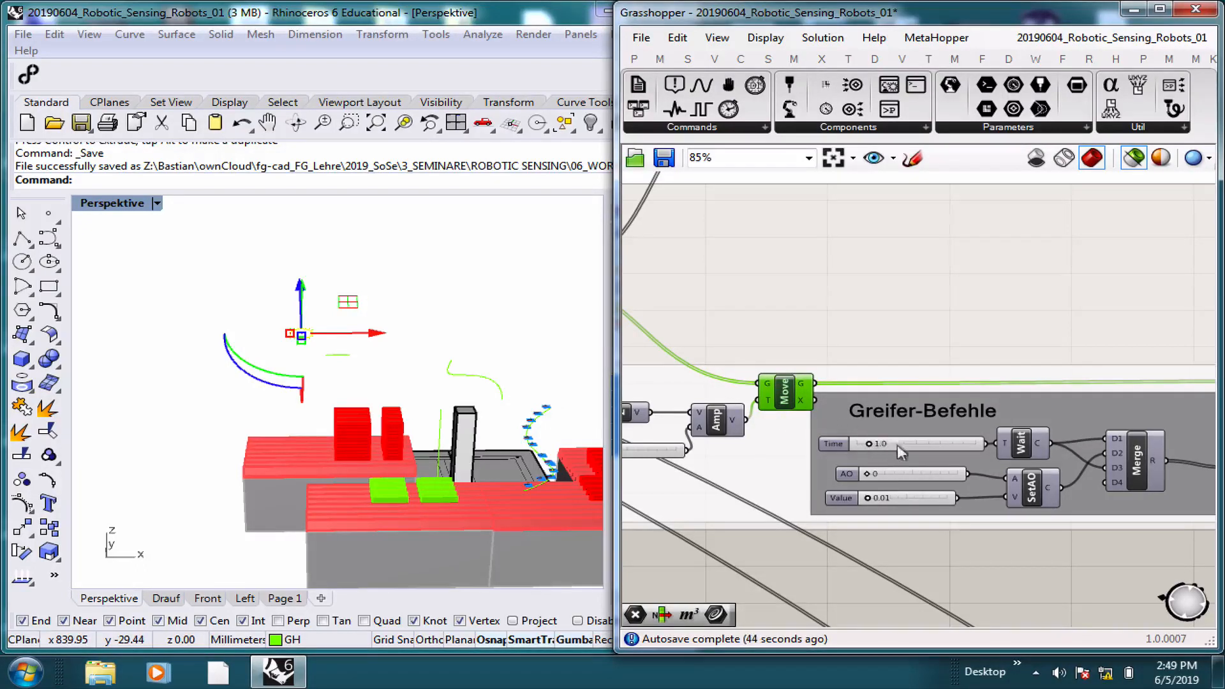
scroll(938, 383, "down", 2)
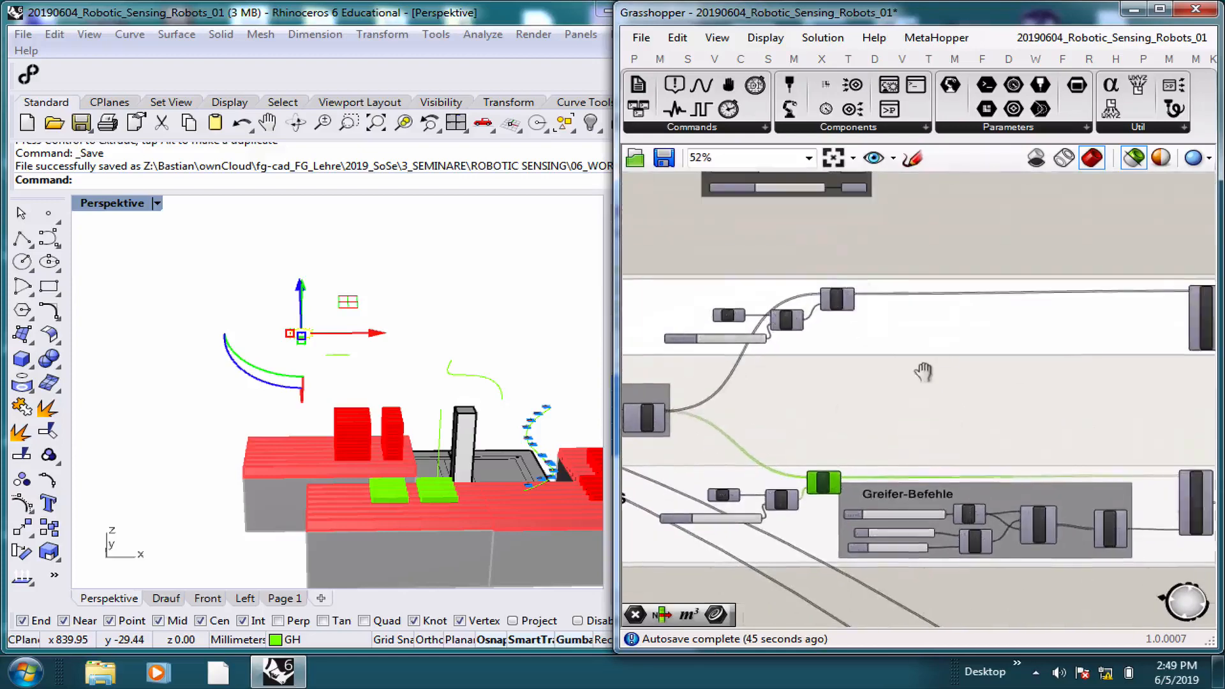
scroll(924, 369, "up", 4)
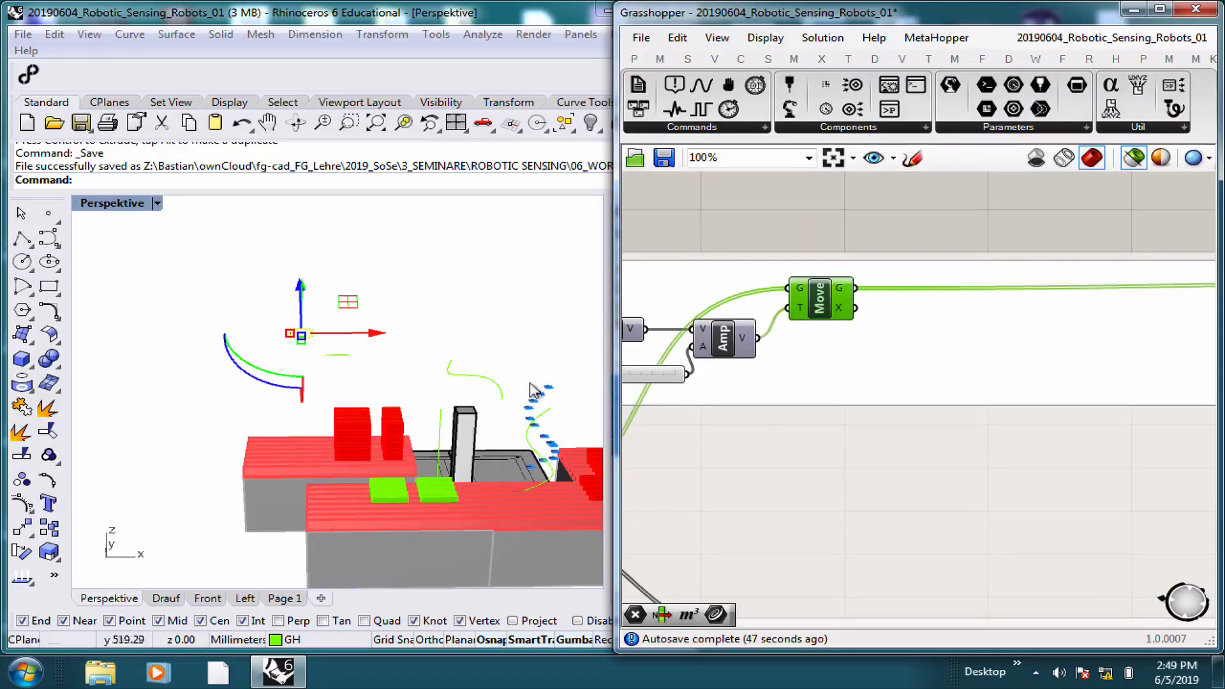
Follow the Place planes to their two Target components and select the Place distance Target and the Weave component that combines them.
right_click_drag(753, 413, 637, 403)
right_click_drag(1131, 307, 1067, 316)
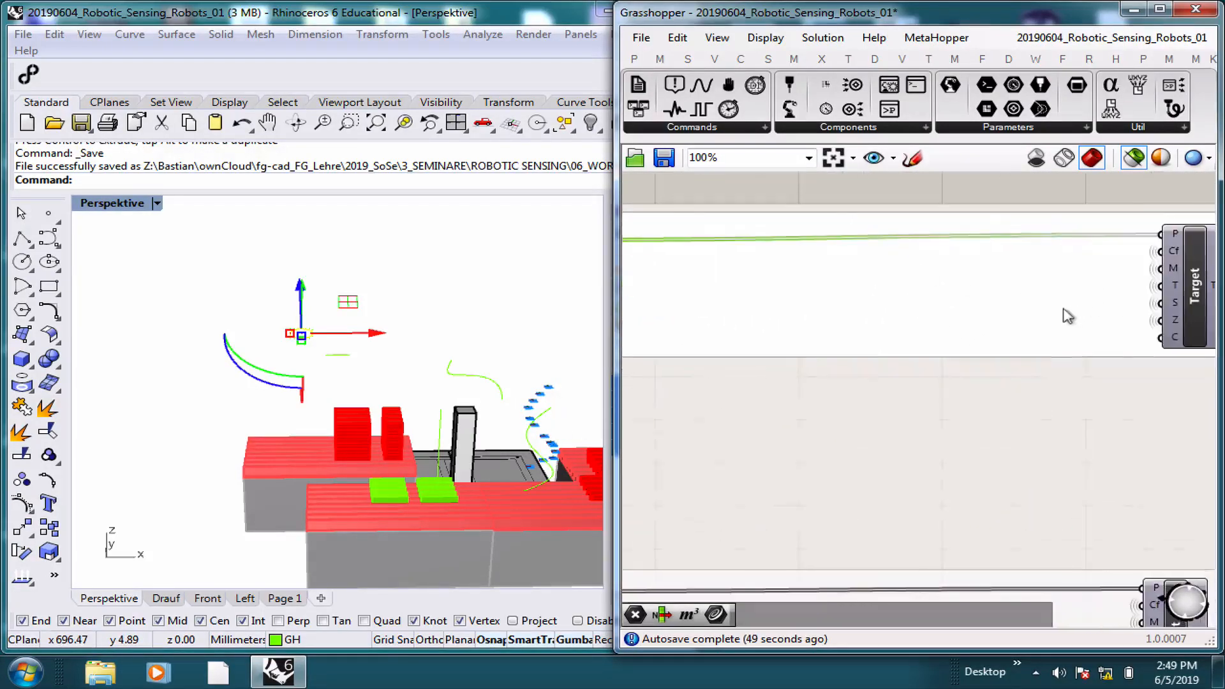
right_click_drag(1156, 335, 1006, 298)
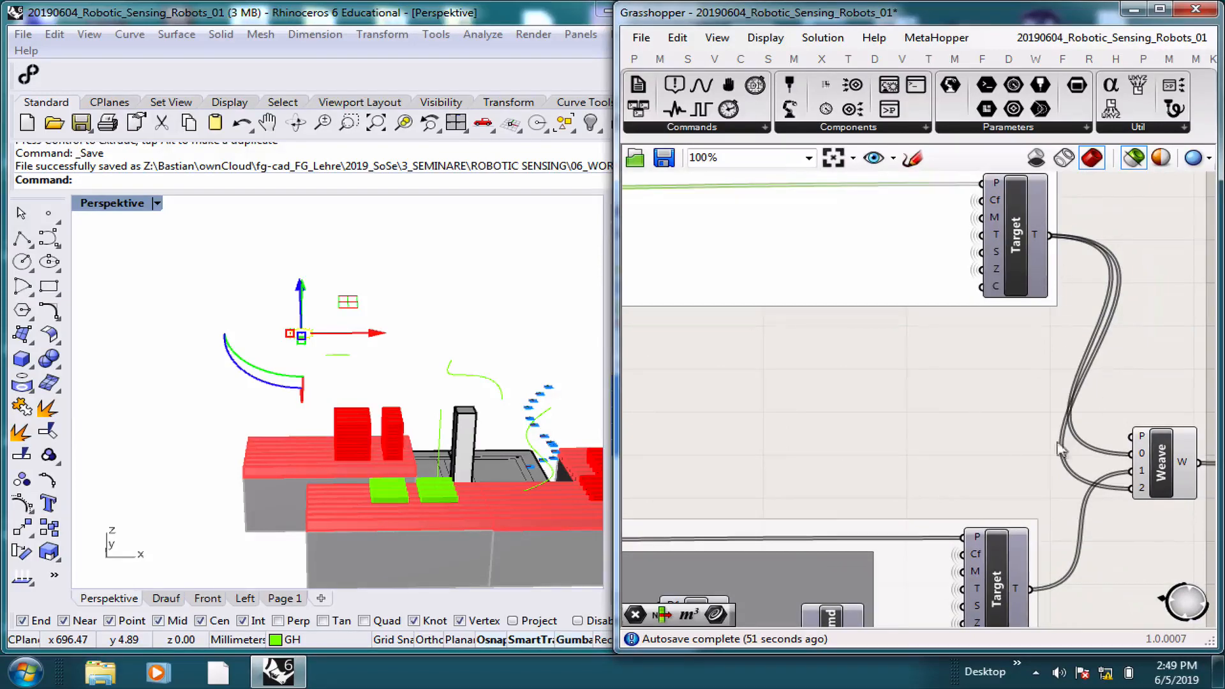
left_click(1004, 592)
left_click(1035, 268)
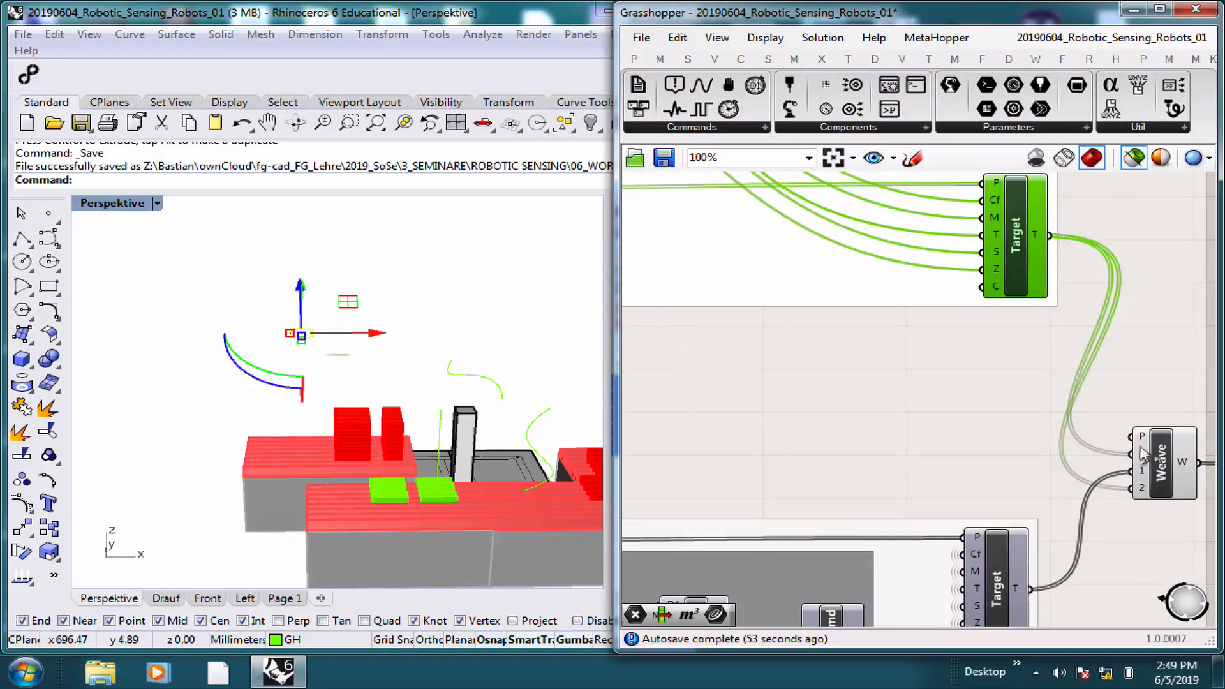
left_click(1177, 471)
Examine the pattern input and the three data inputs of the Place group's Weave component.
scroll(1177, 454, "down", 3)
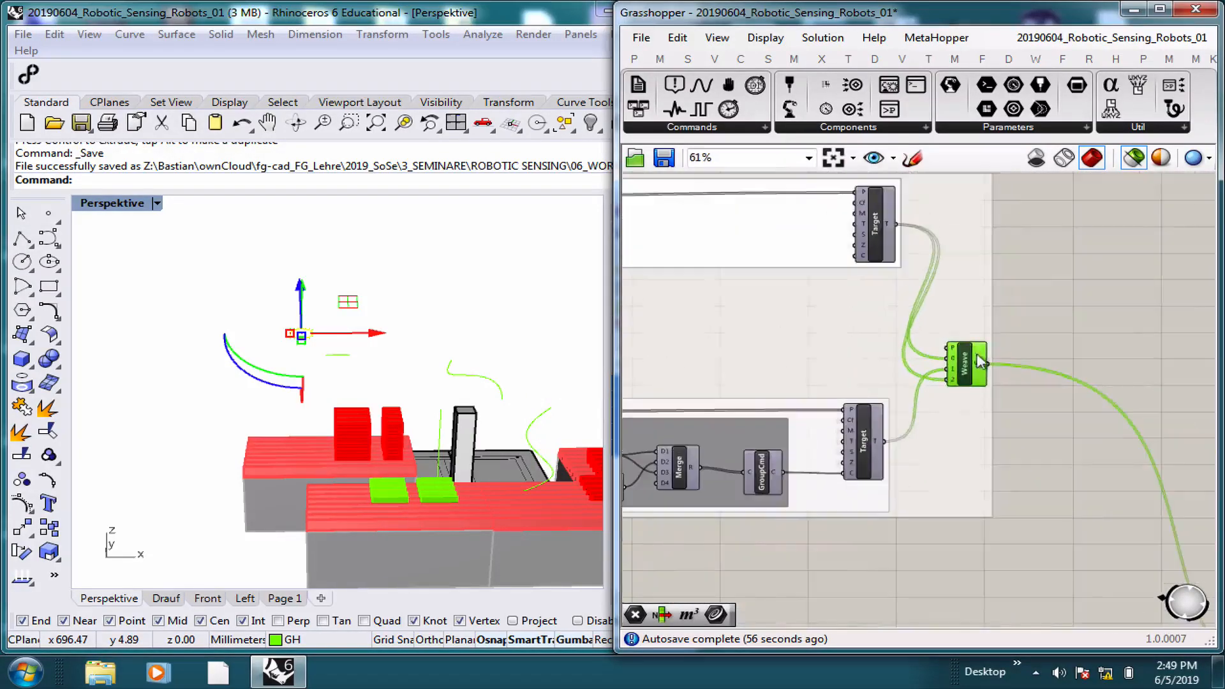
scroll(973, 372, "up", 3)
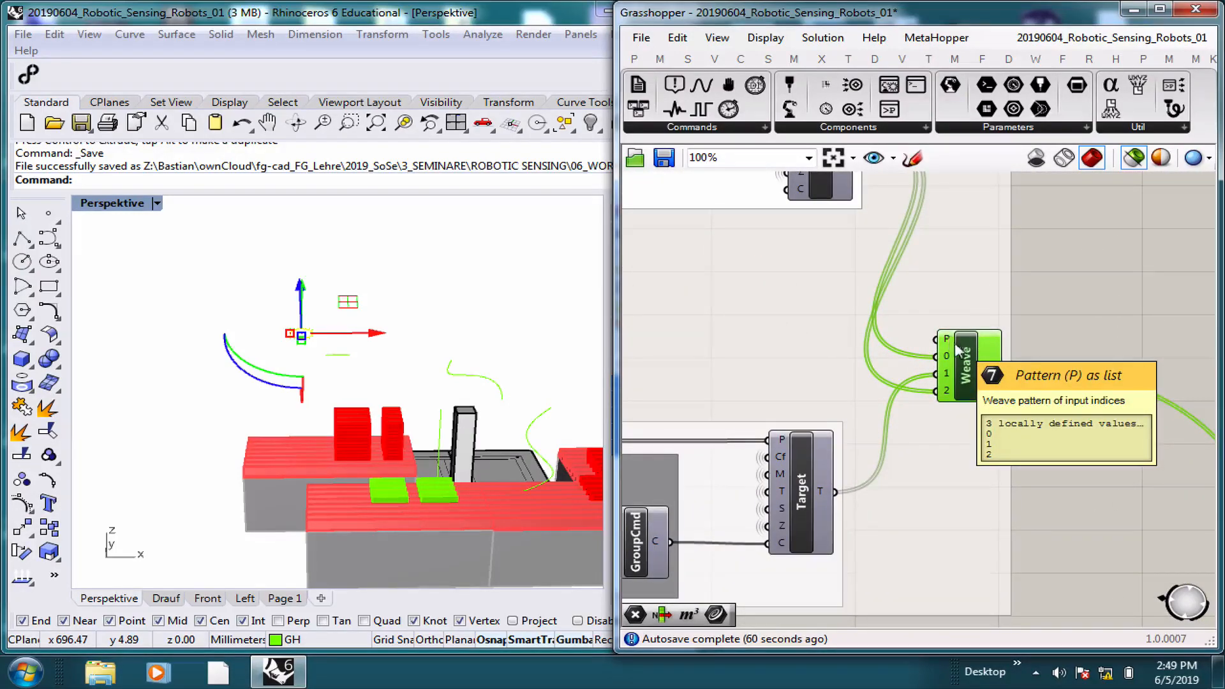
scroll(958, 350, "down", 1)
scroll(1008, 408, "up", 2)
scroll(1003, 403, "down", 3)
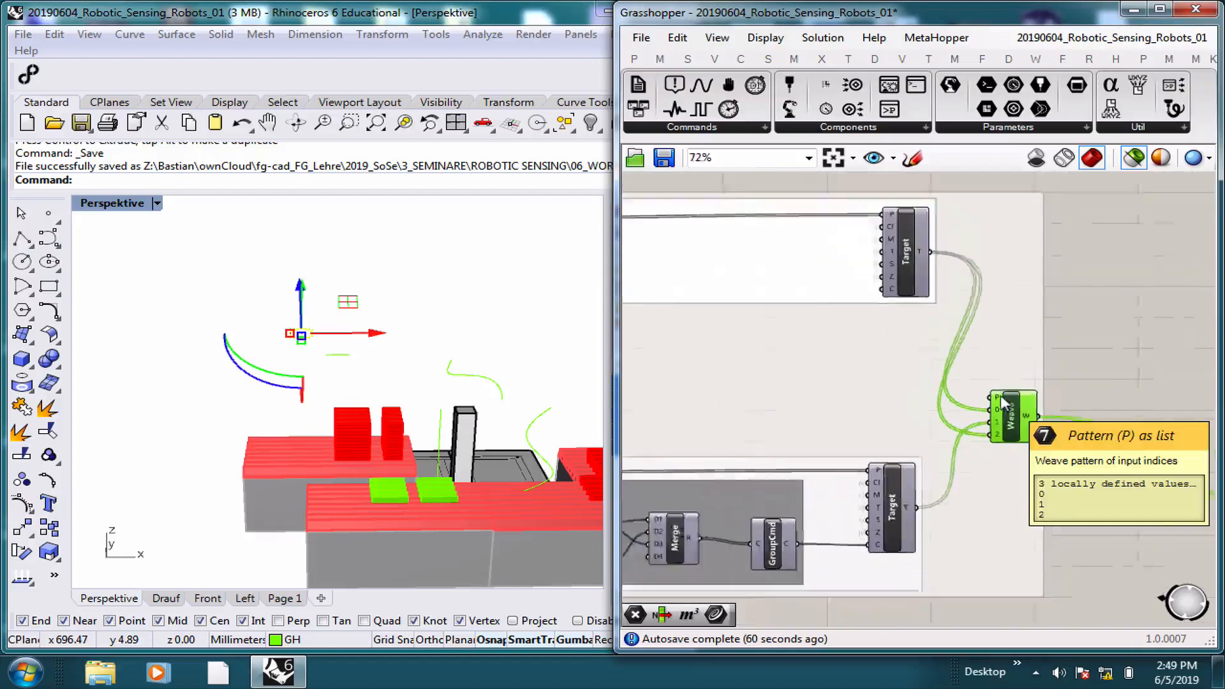
scroll(1002, 409, "up", 1)
scroll(1003, 443, "down", 1)
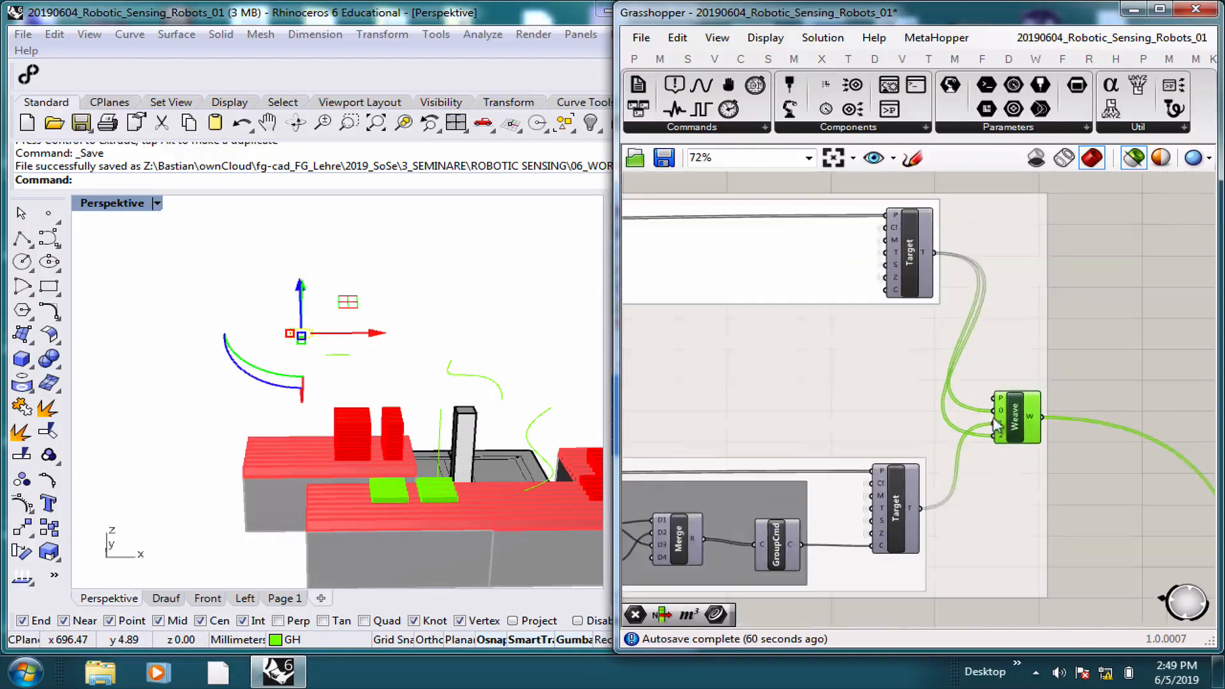
scroll(1034, 419, "down", 3)
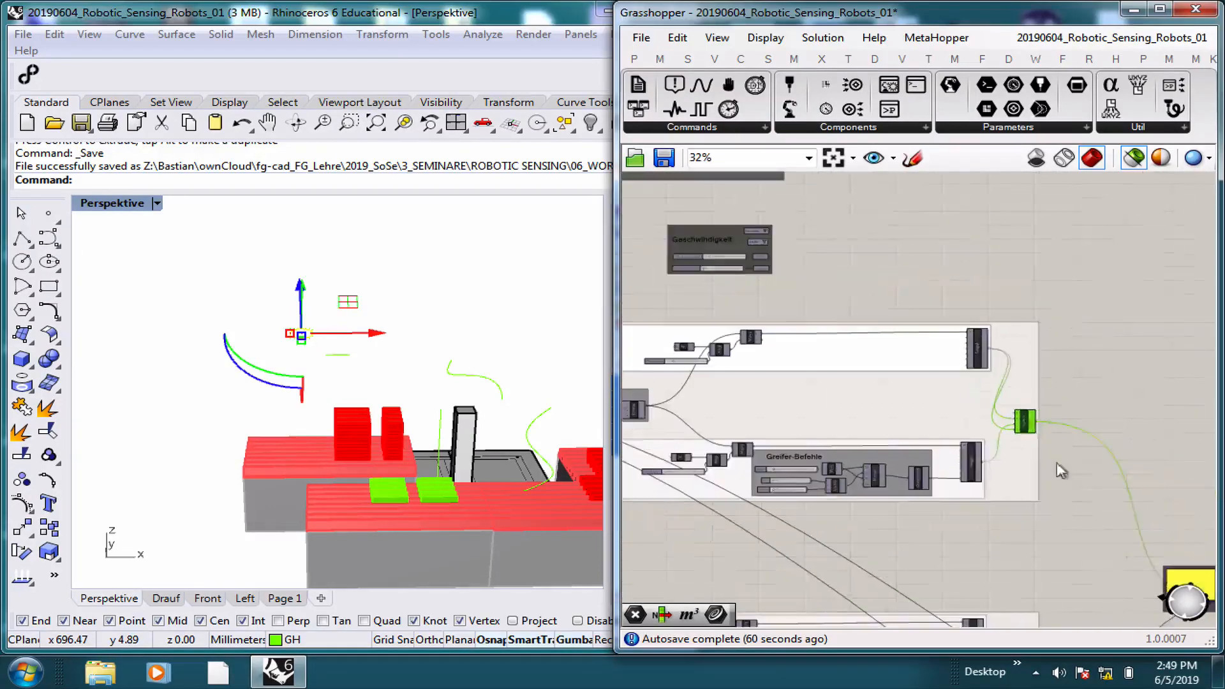
Select the Flip Plane component of the Pick group and inspect its preview planes close up in the Rhino viewport.
right_click_drag(1033, 419, 931, 325)
scroll(880, 488, "down", 2)
scroll(880, 488, "up", 4)
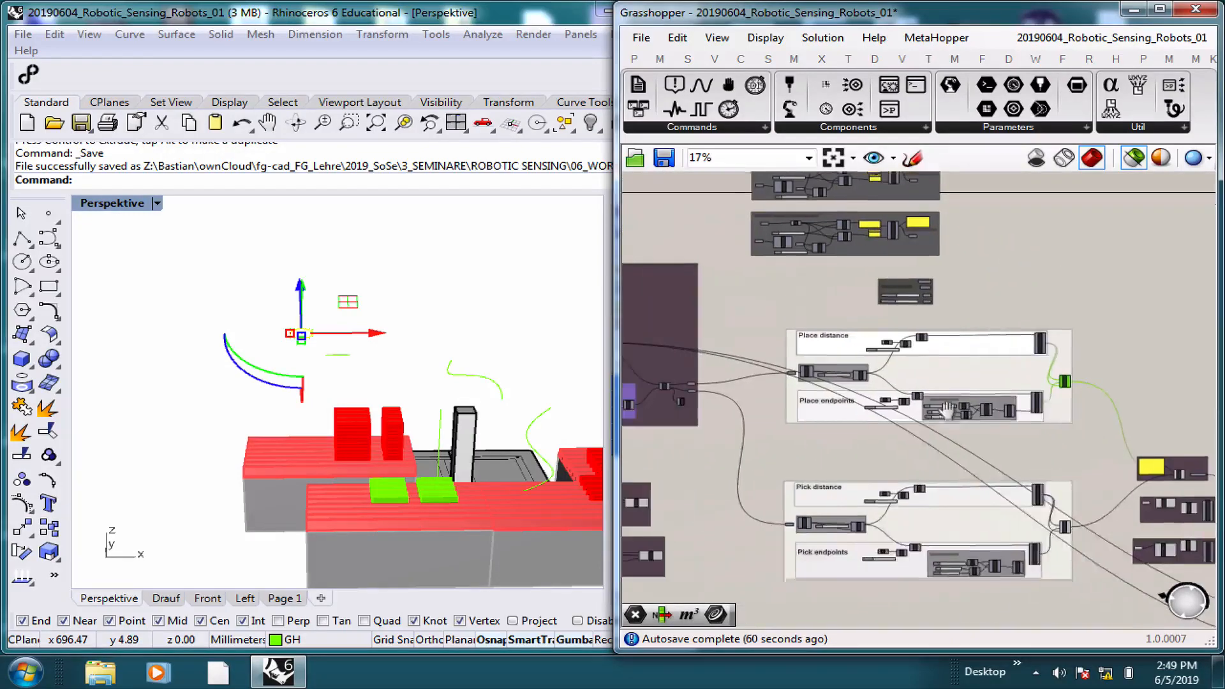
scroll(762, 545, "up", 5)
left_click(762, 546)
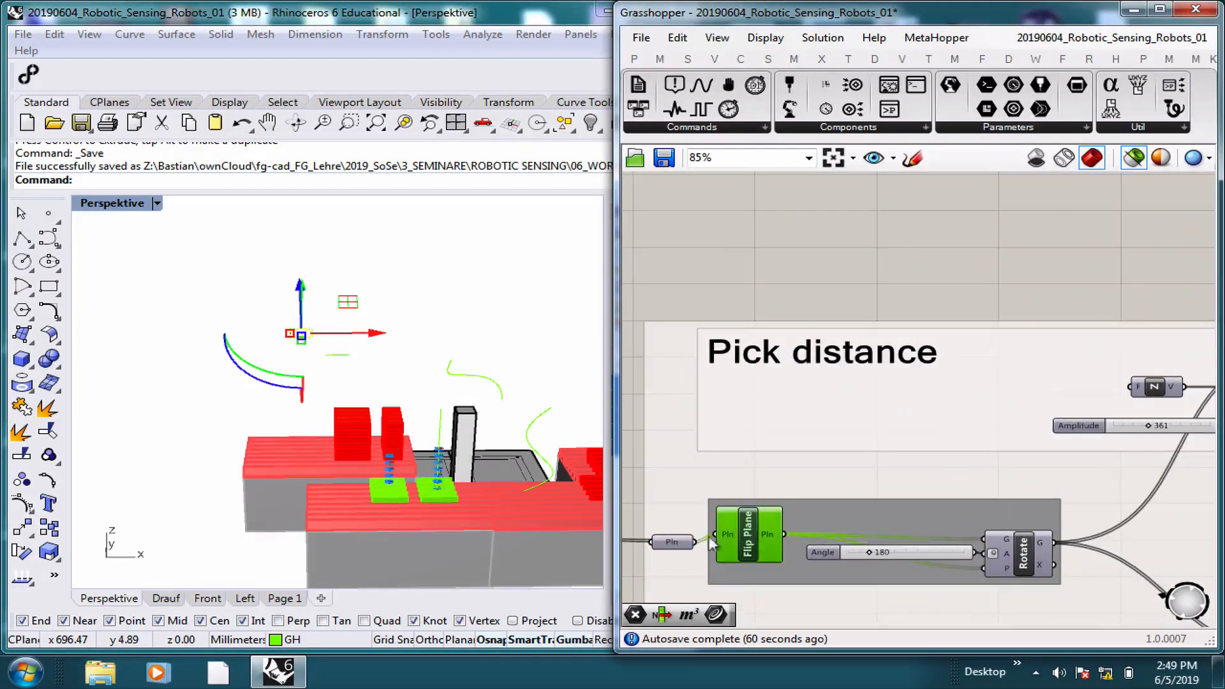
scroll(426, 397, "up", 4)
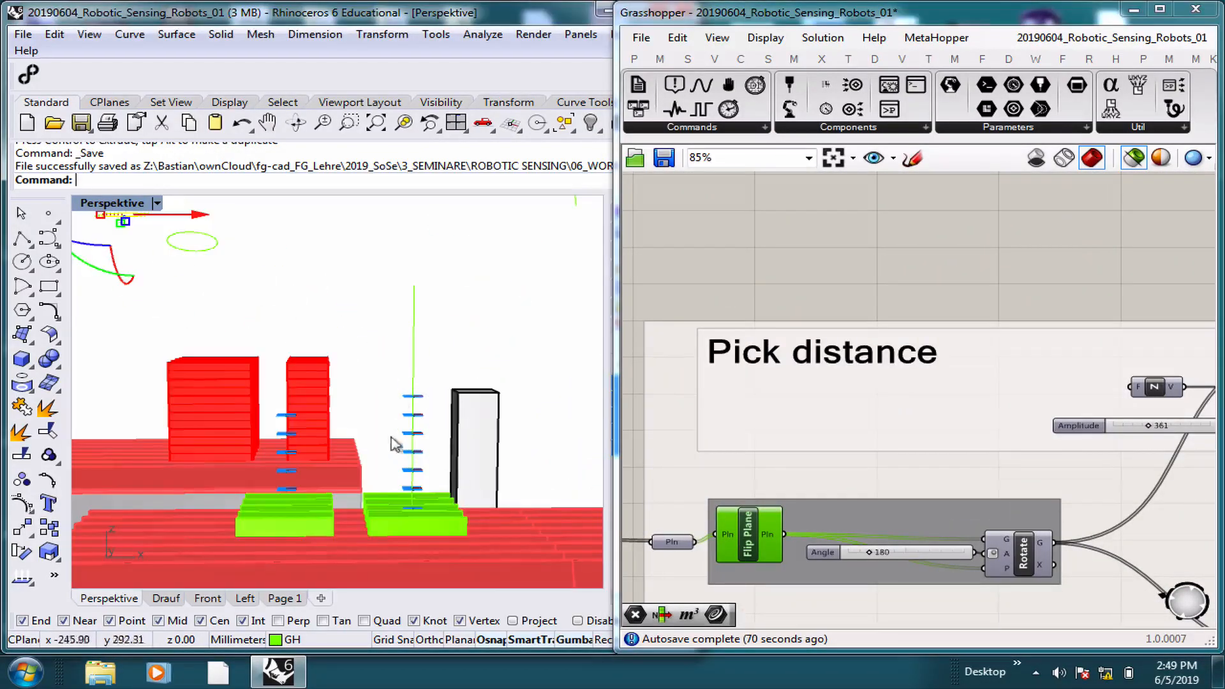
Examine the Pick distance and Pick endpoints branches up to the Weave component that combines their targets.
scroll(1056, 340, "down", 3)
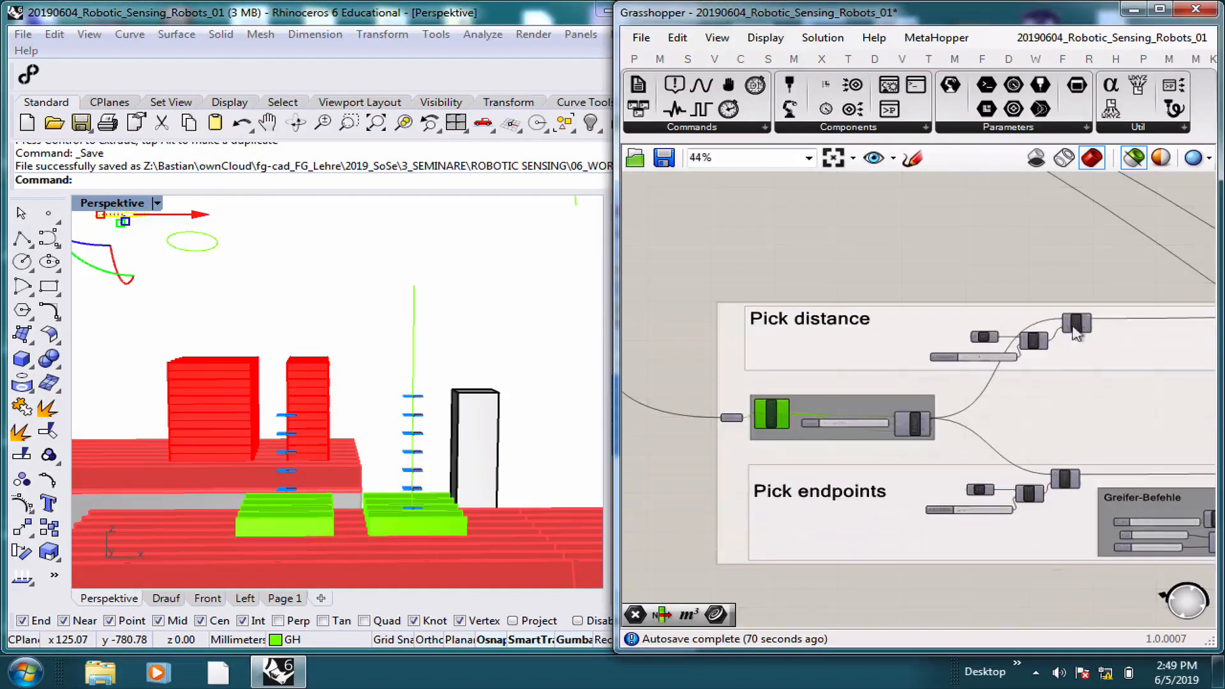
scroll(1045, 338, "up", 1)
scroll(1059, 344, "down", 4)
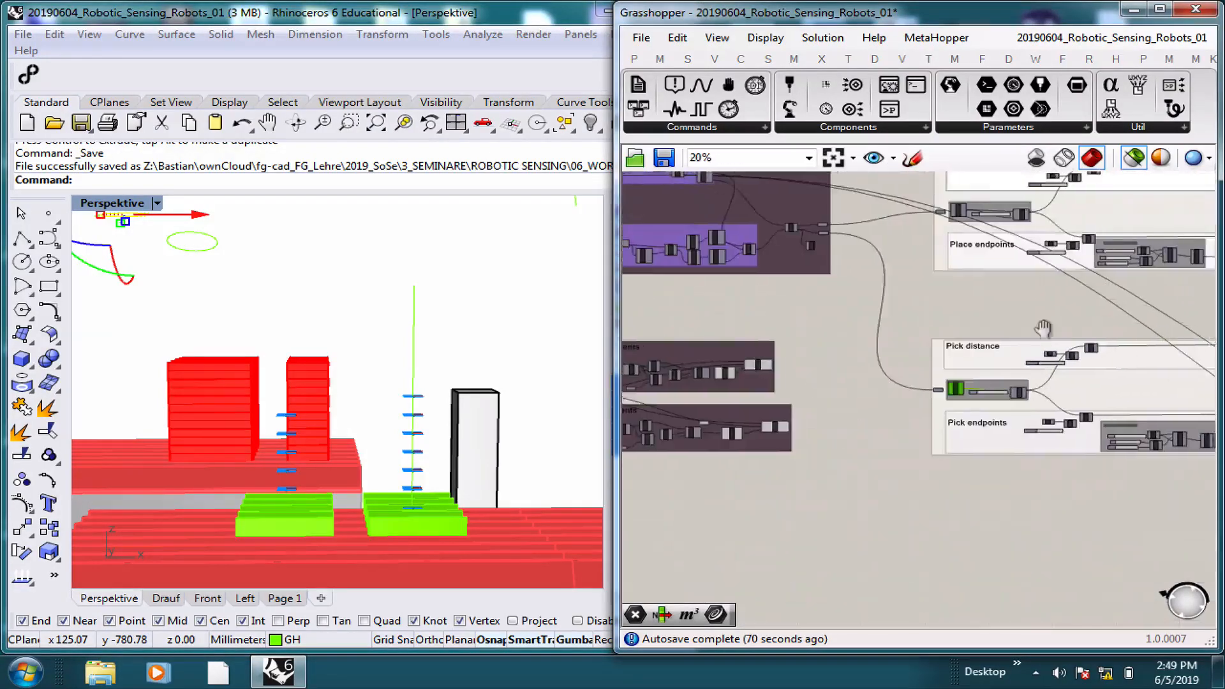
scroll(1014, 380, "up", 6)
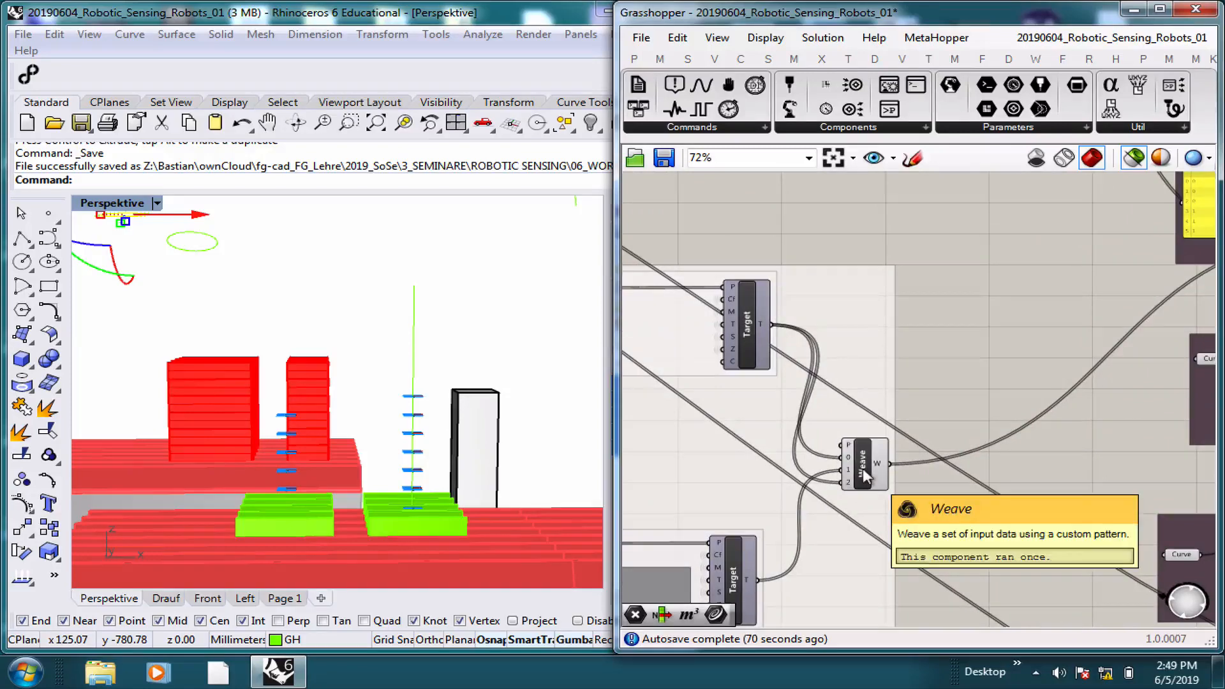
scroll(775, 402, "down", 3)
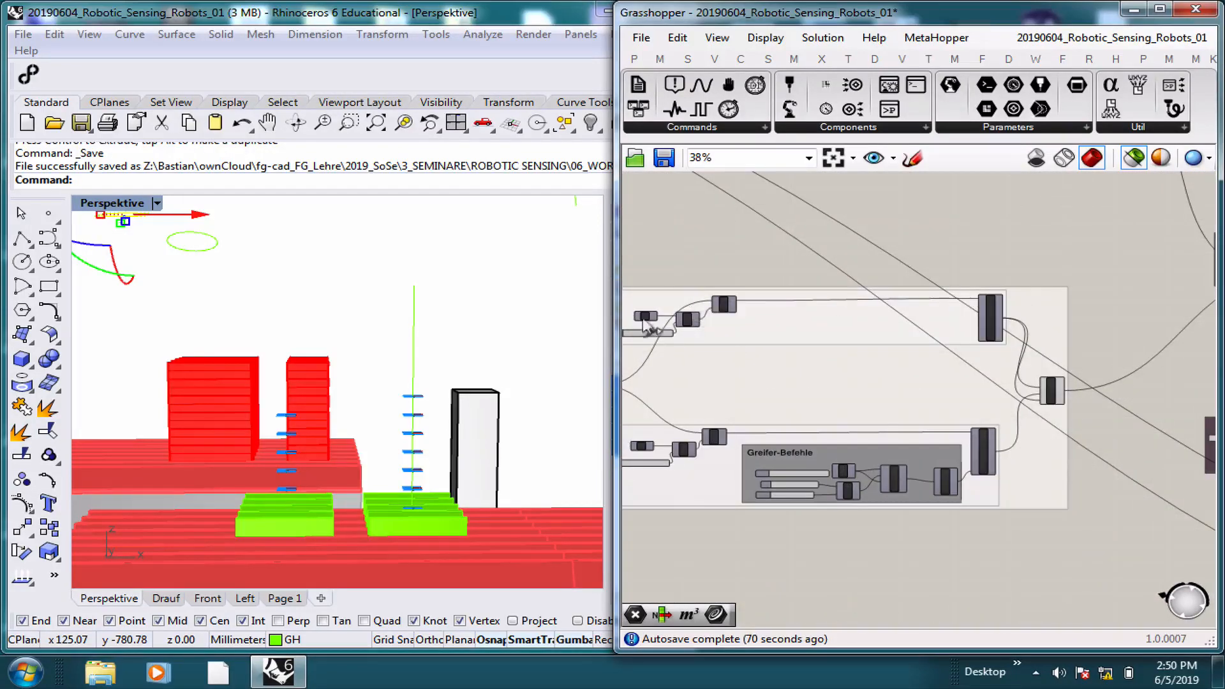
Preview the Move components of Pick distance and Pick endpoints individually and together.
scroll(651, 326, "up", 2)
left_click(969, 305)
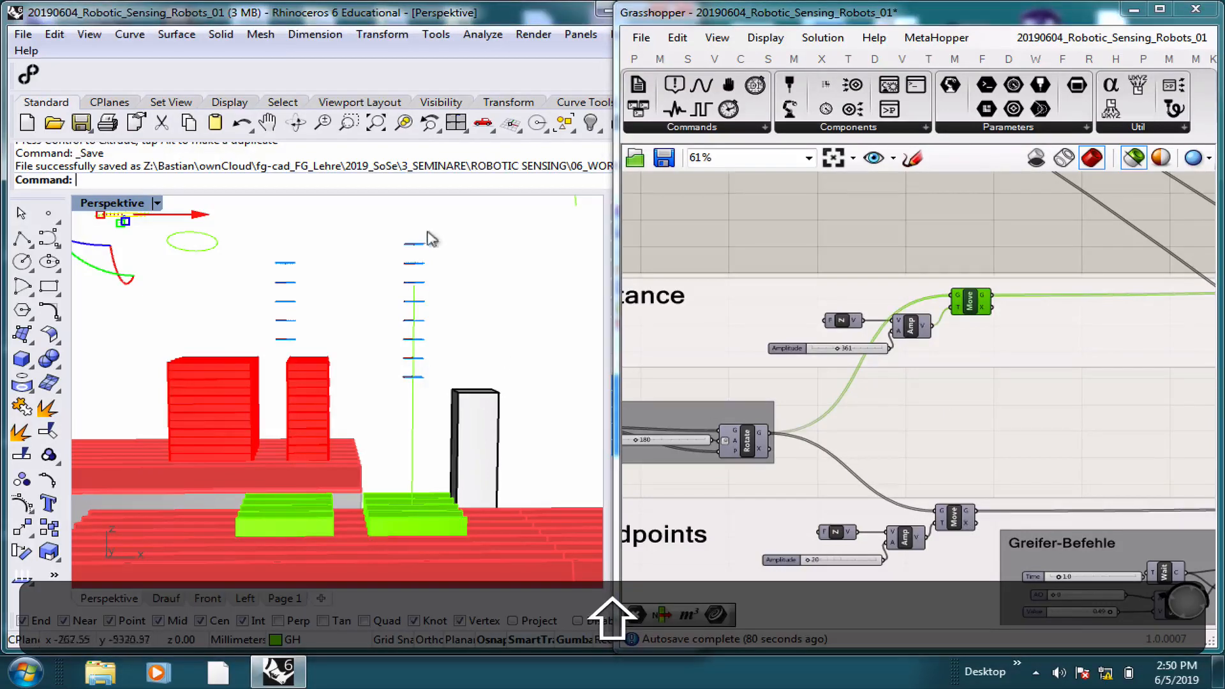
left_click(955, 522)
left_click(972, 304, "shift")
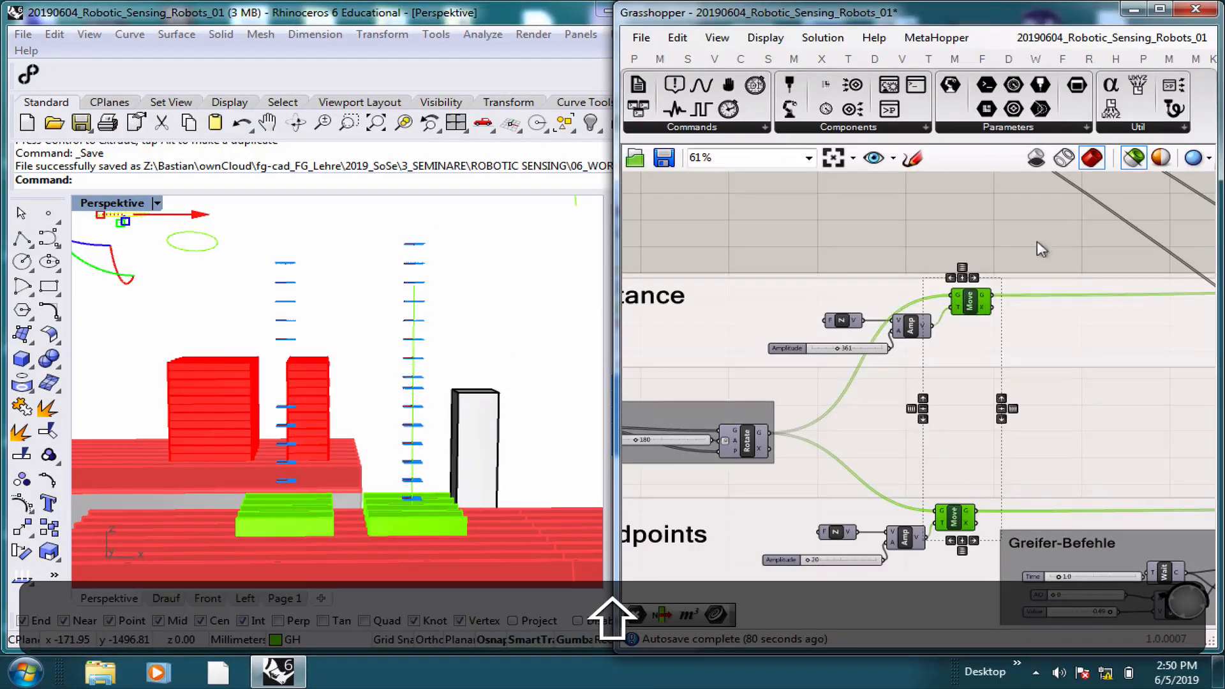
Trace the Pick and Place Weave outputs to the final Weave component and examine its pattern panel and inputs.
scroll(1007, 247, "down", 3)
right_click_drag(1020, 319, 800, 482)
scroll(854, 370, "up", 2)
scroll(1027, 367, "up", 4)
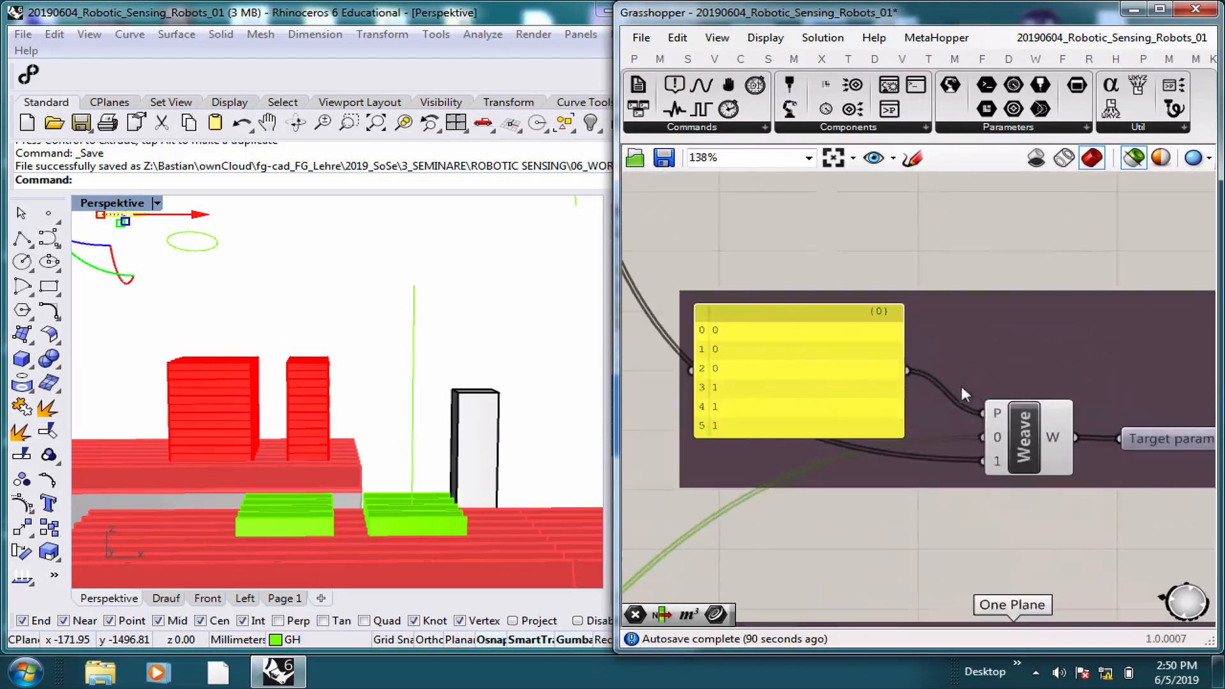
scroll(802, 385, "down", 6)
right_click_drag(751, 347, 836, 267)
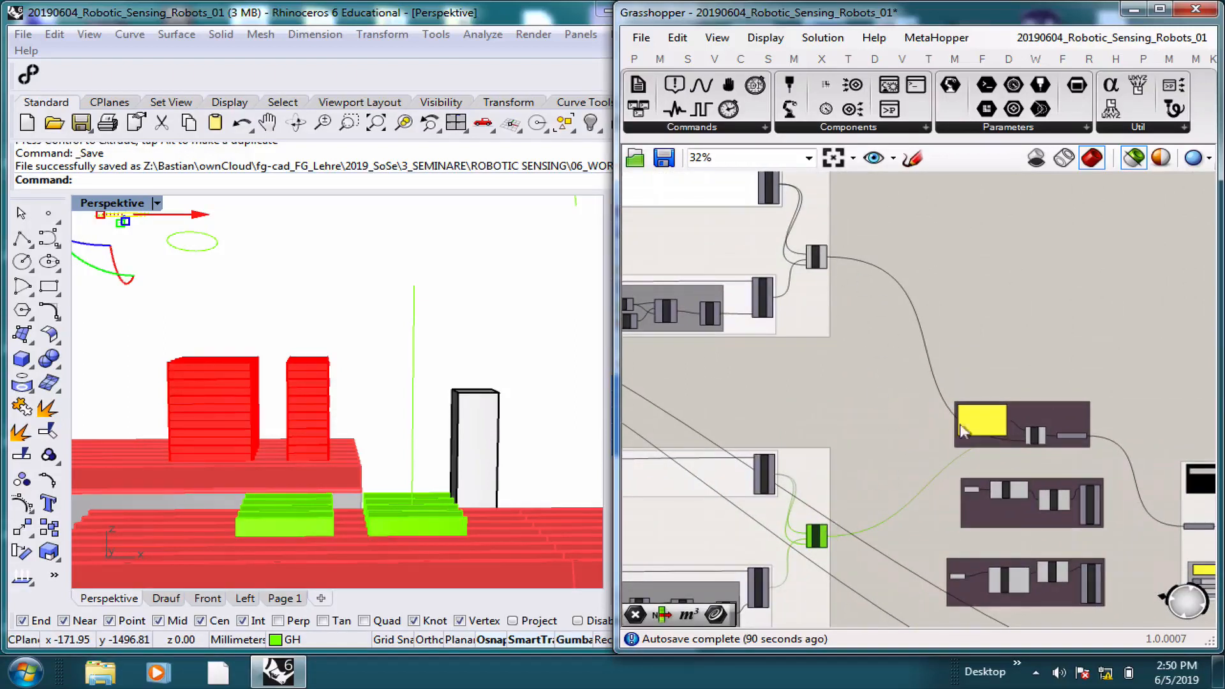
scroll(963, 431, "up", 5)
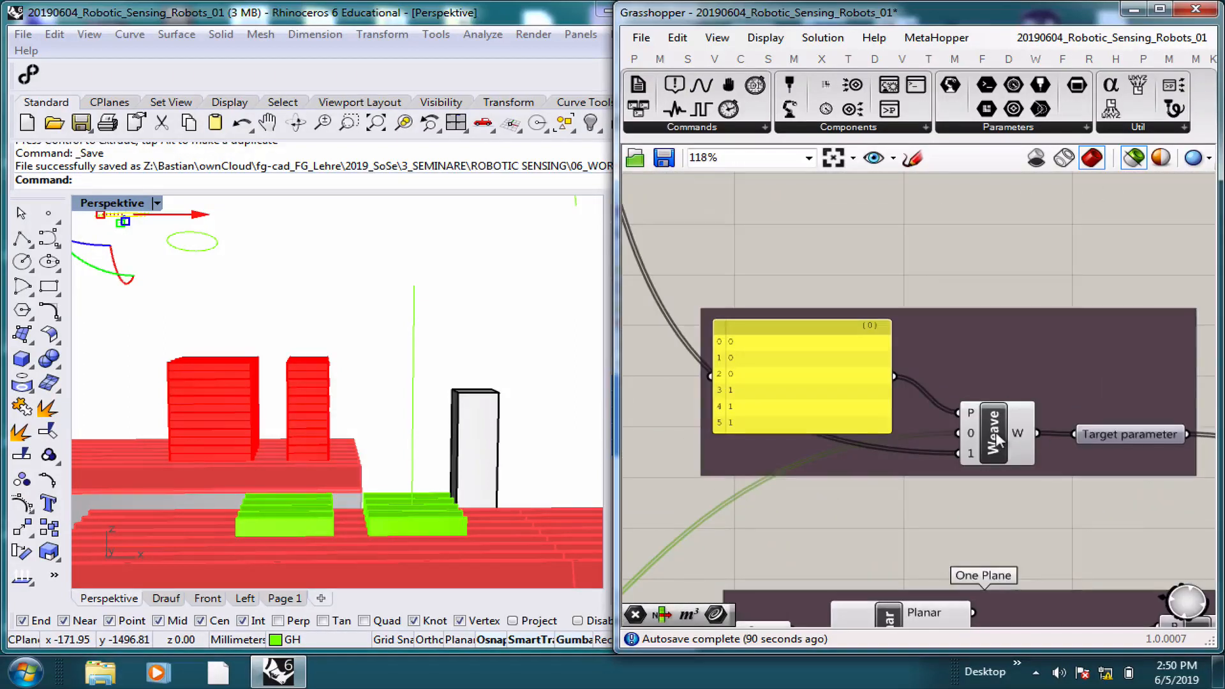
scroll(997, 446, "down", 5)
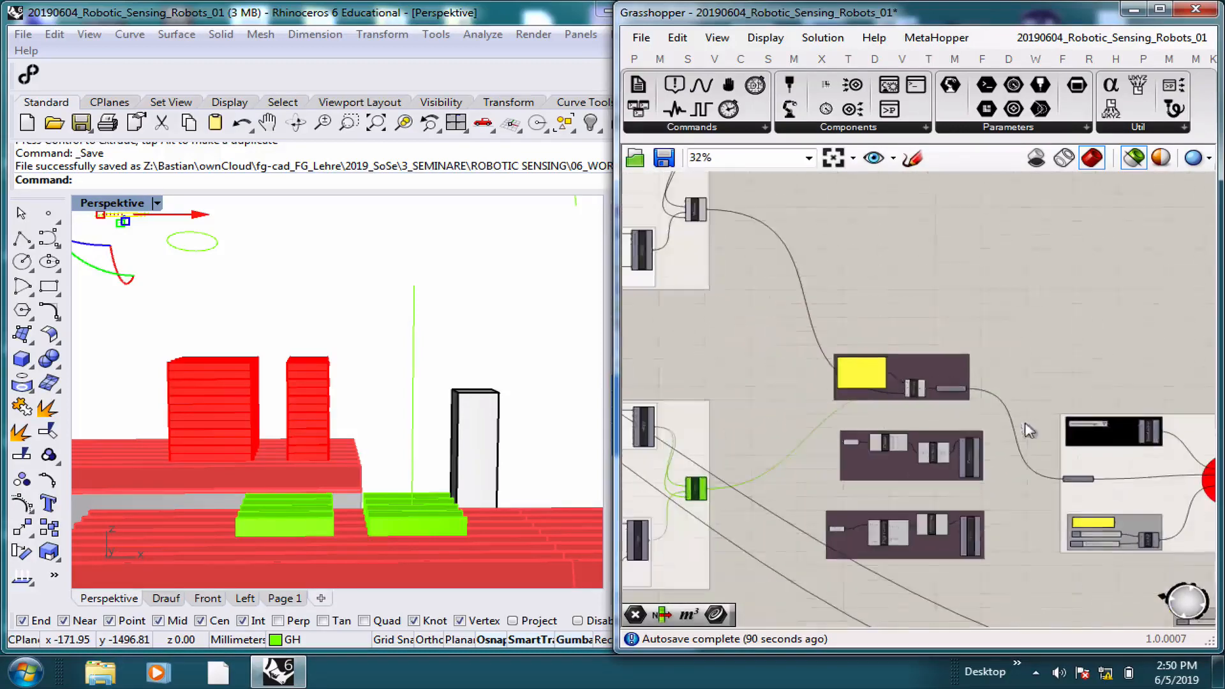
Select the entire module stacking and sorting group at the start of the definition to preview its geometry, and clear the selection.
right_click_drag(985, 429, 1120, 495)
scroll(1048, 455, "down", 3)
right_click_drag(879, 432, 1107, 395)
scroll(775, 350, "up", 1)
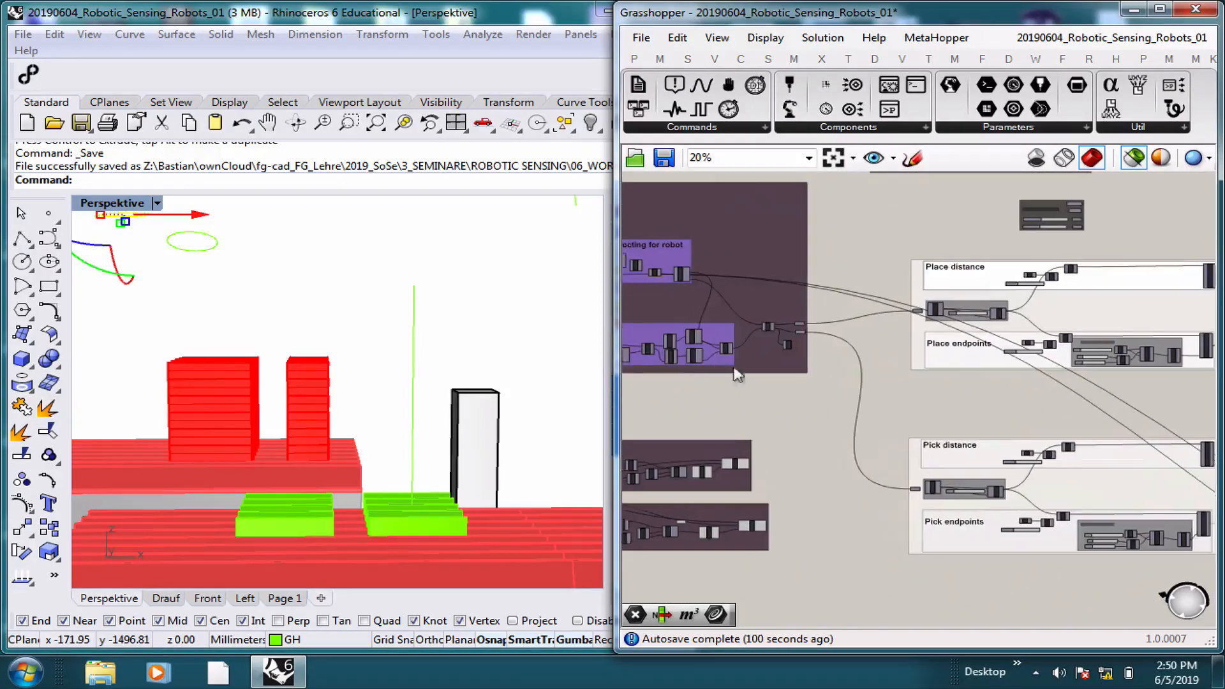
right_click_drag(627, 358, 936, 382)
scroll(937, 383, "down", 2)
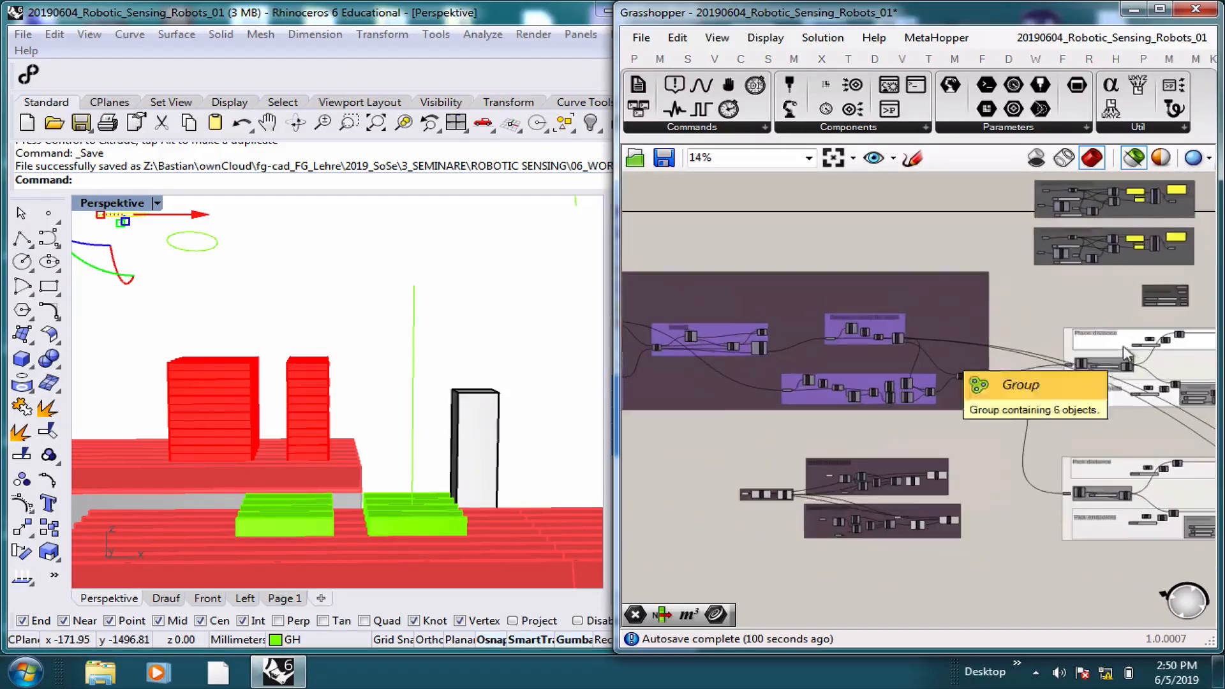
right_click_drag(752, 405, 1040, 407)
scroll(830, 300, "up", 1)
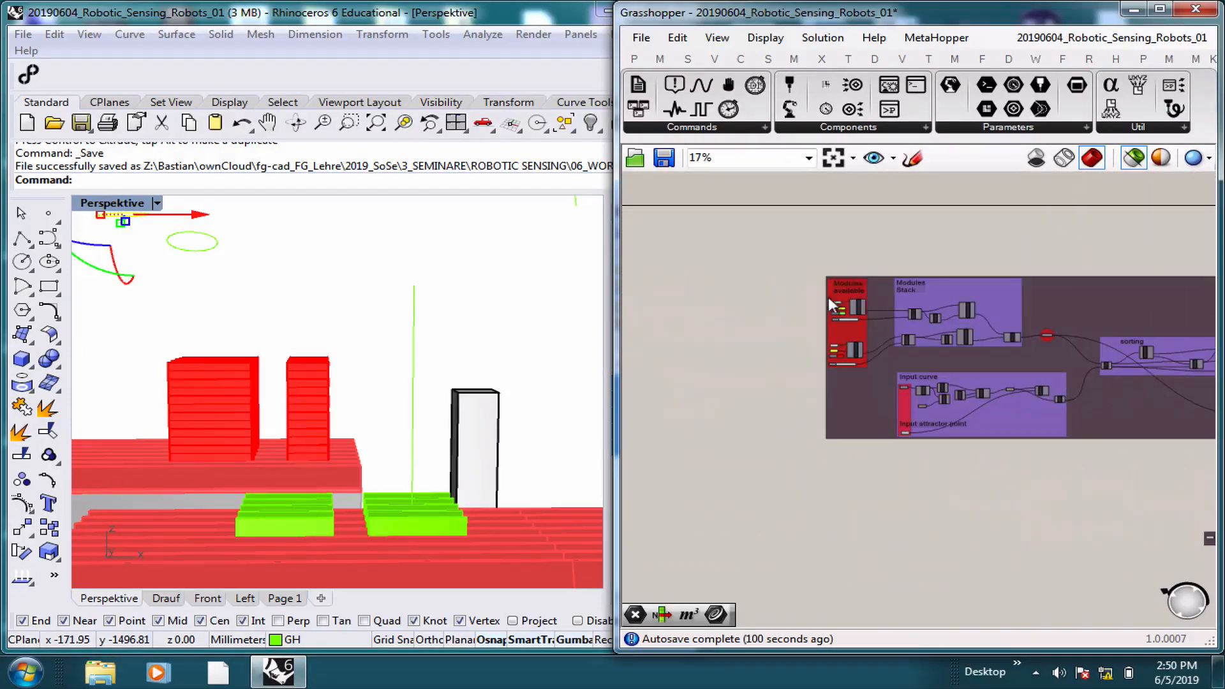
scroll(840, 297, "down", 3)
right_click_drag(839, 273, 791, 276)
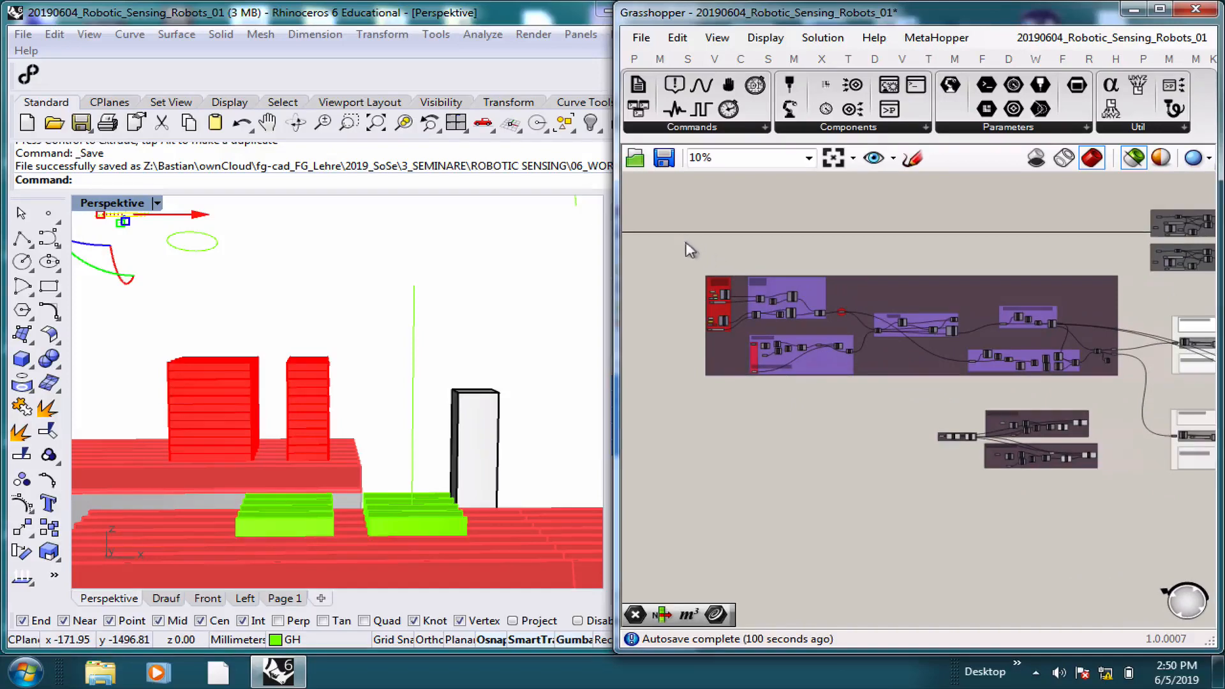
left_click_drag(689, 249, 1128, 384)
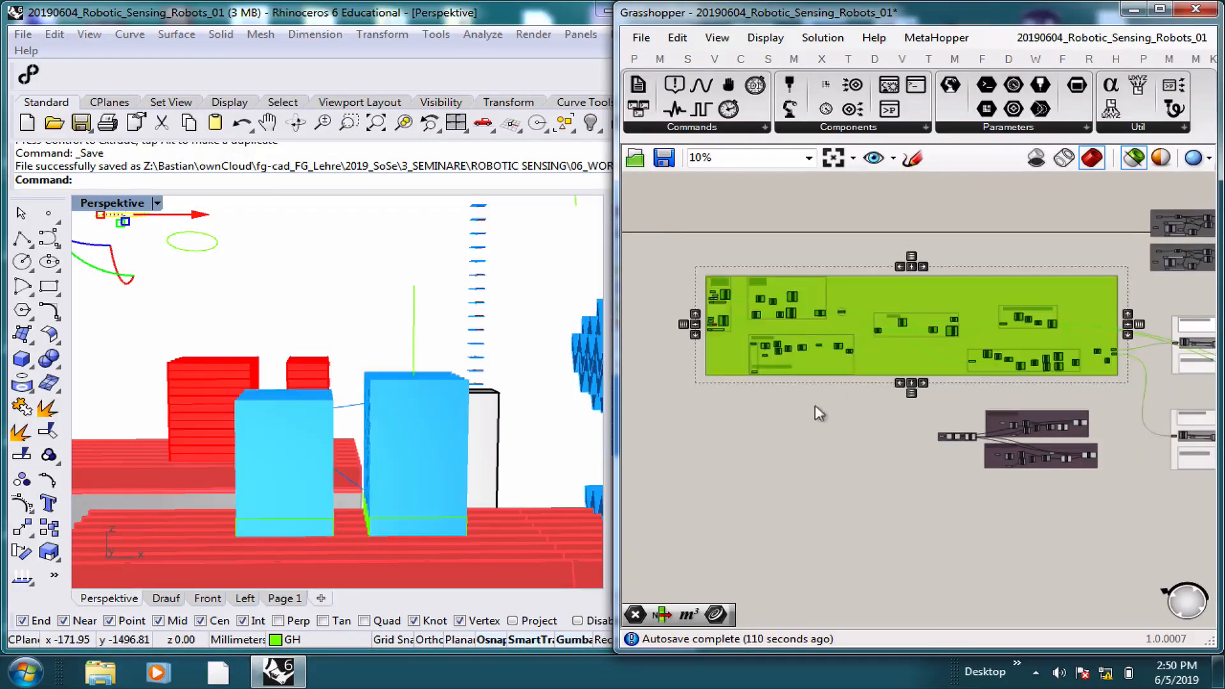
left_click(873, 421)
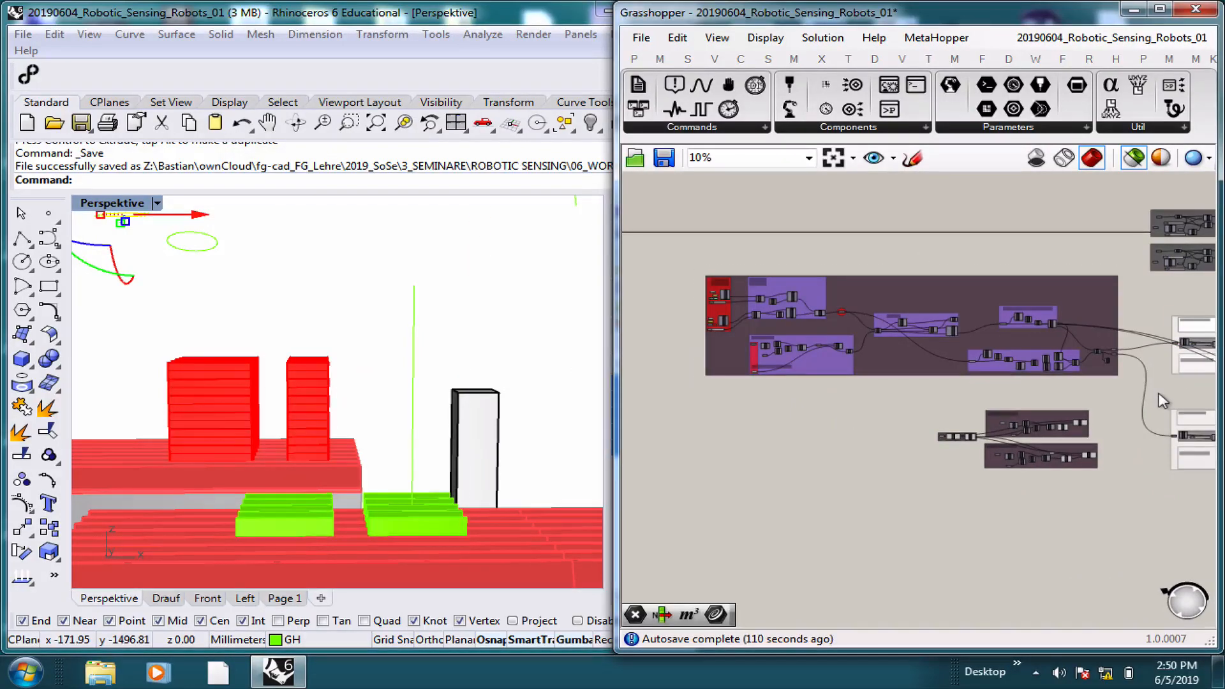
Select the Mesh parameter that feeds the Volume component ahead of Input Elements and Goal Elements to preview its mesh.
scroll(1132, 426, "up", 3)
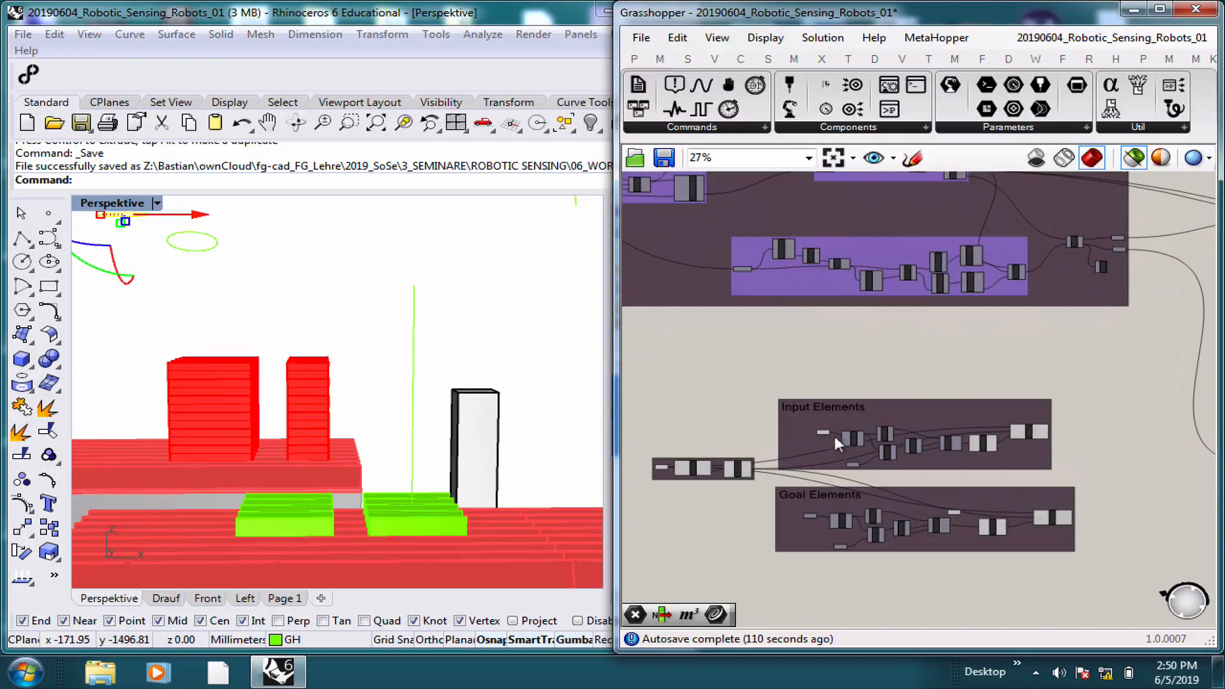
scroll(834, 435, "up", 5)
left_click(912, 414)
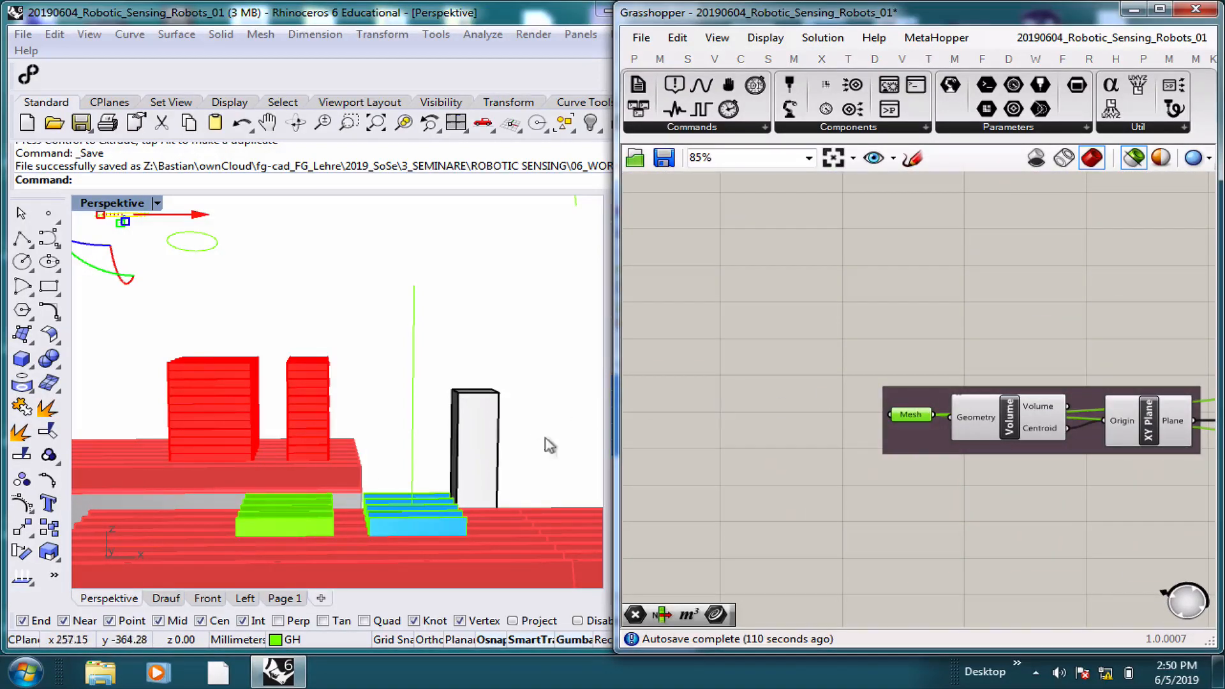
Preview the XY Plane component after Volume and the Curve parameter at the start of the Input Elements group.
right_click_drag(416, 470, 383, 497)
scroll(1005, 416, "down", 1)
left_click(1005, 416)
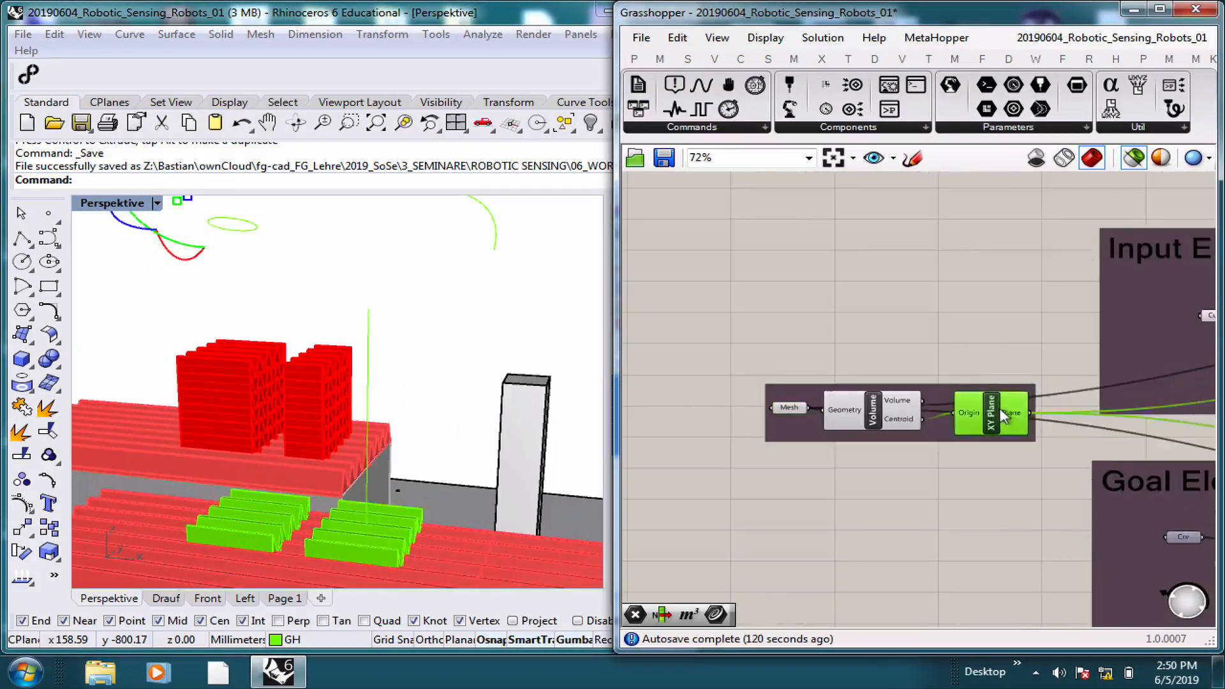
right_click_drag(1004, 416, 785, 367)
scroll(952, 338, "down", 3)
scroll(866, 301, "up", 3)
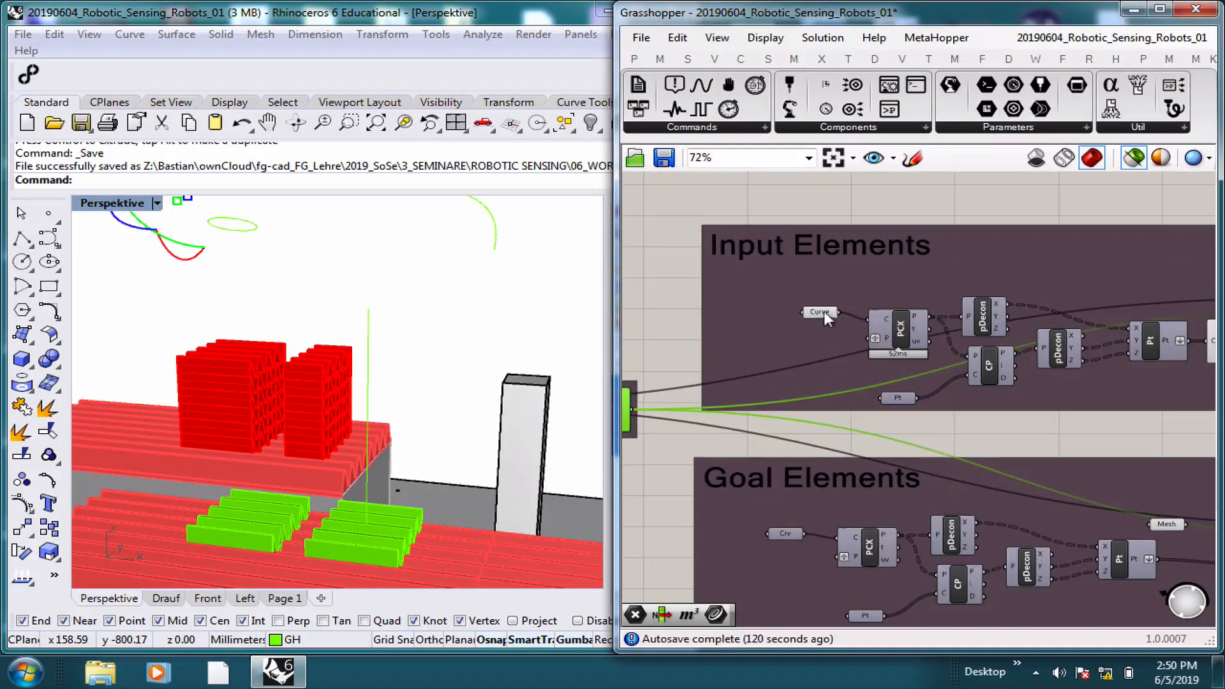
right_click_drag(1127, 361, 909, 339)
right_click_drag(787, 291, 932, 294)
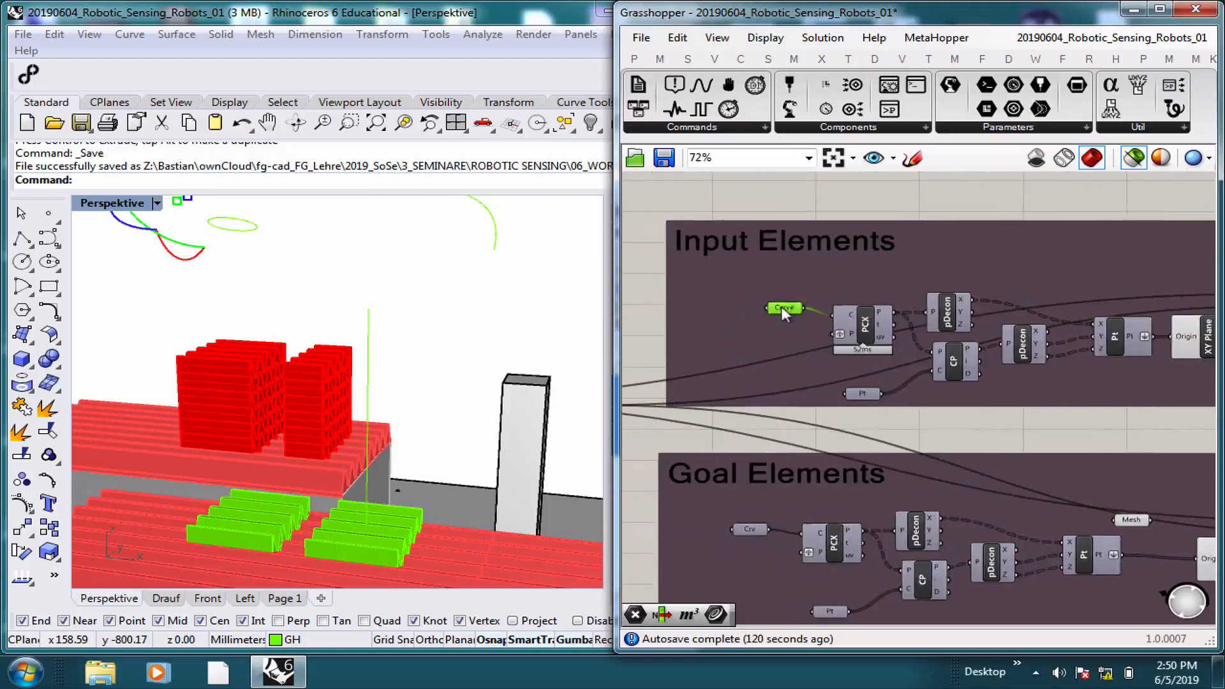
right_click_drag(1092, 313, 967, 306)
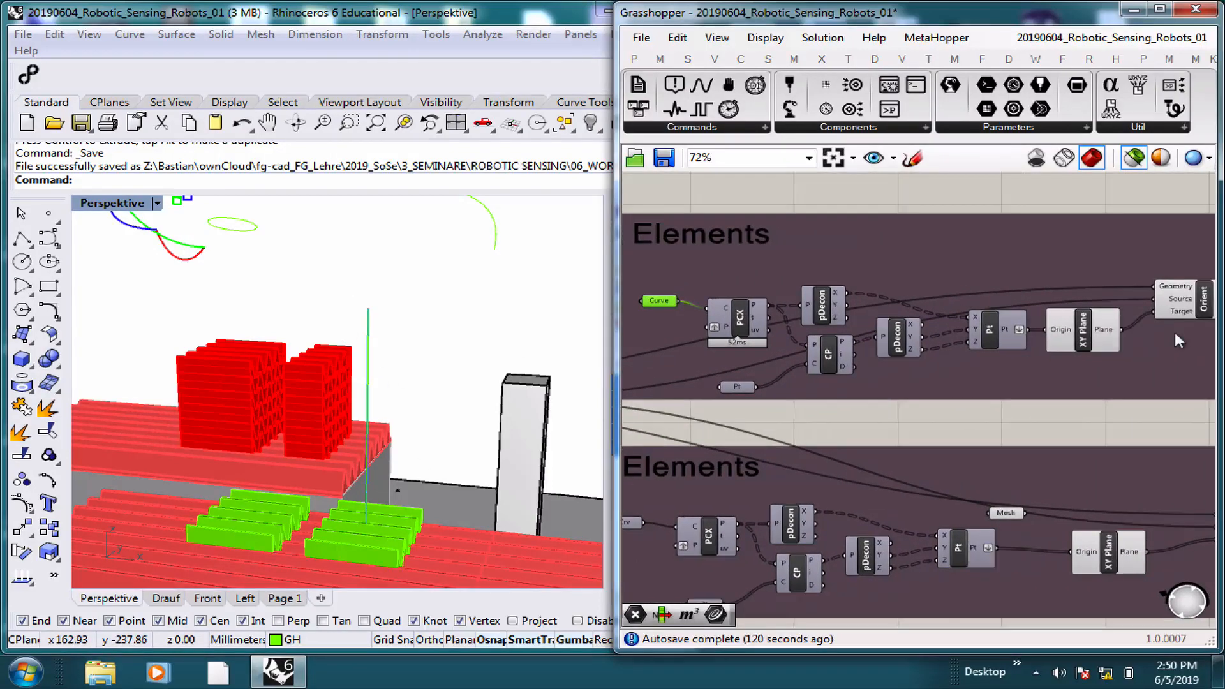
Preview the Orient component and the XY Plane component at the end of the Input Elements group.
left_click(1084, 335)
right_click_drag(1138, 316, 970, 308)
left_click(1042, 284)
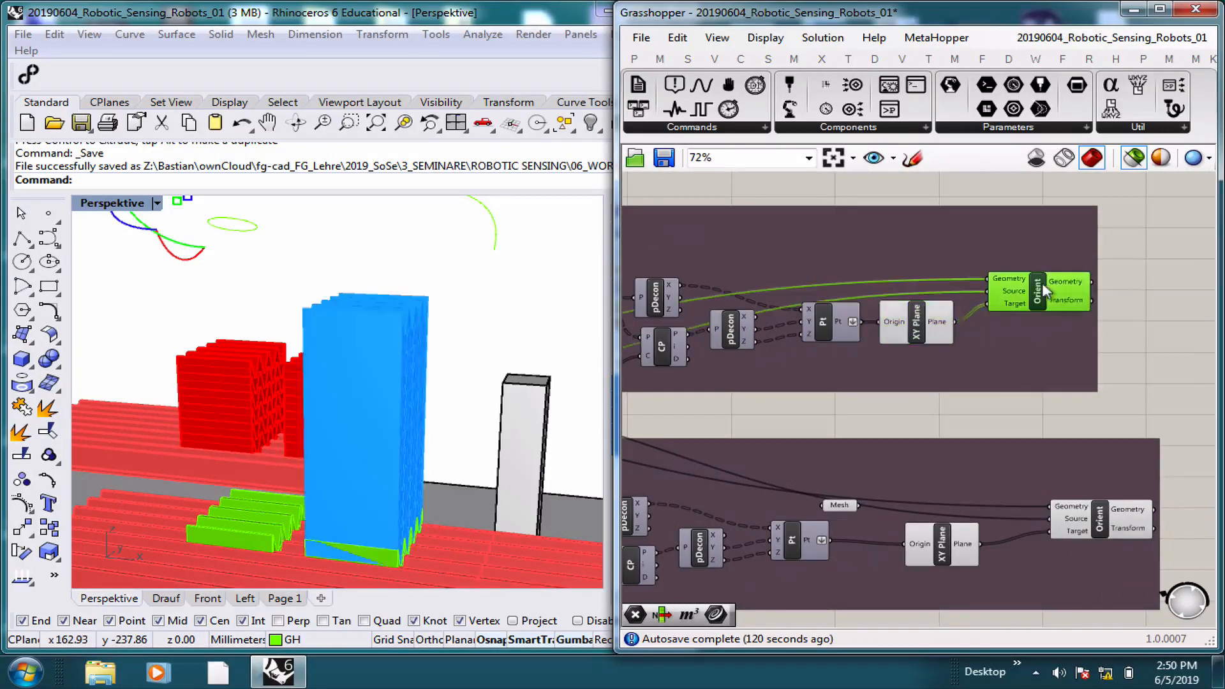
left_click(931, 326)
scroll(975, 435, "down", 4)
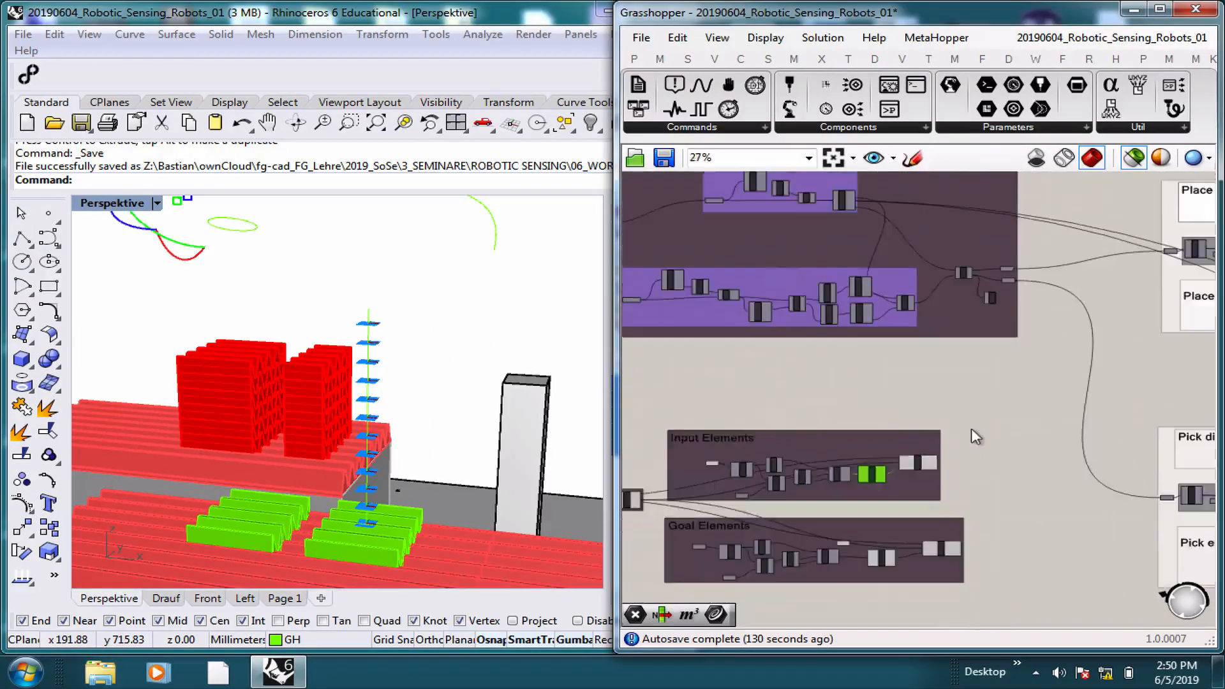
Preview the plane parameter feeding the Place groups and the Orient geometry of Input Elements.
scroll(1031, 283, "up", 2)
left_click(997, 268)
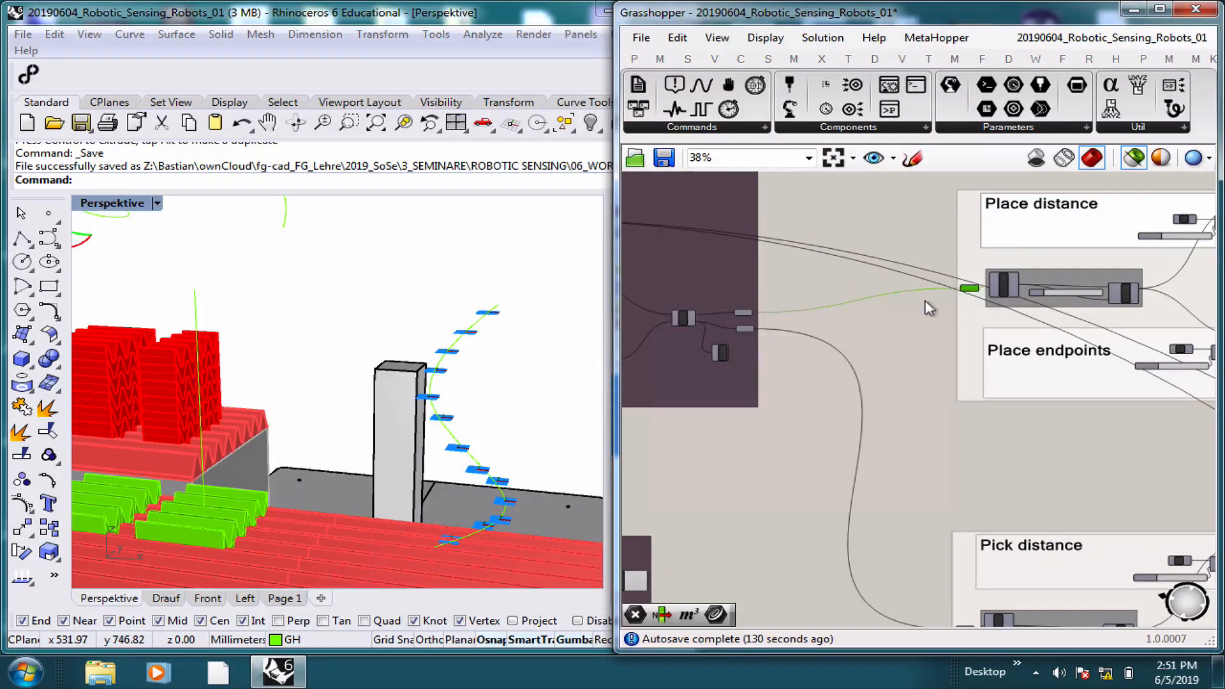
right_click_drag(785, 413, 962, 321)
right_click_drag(829, 515, 906, 383)
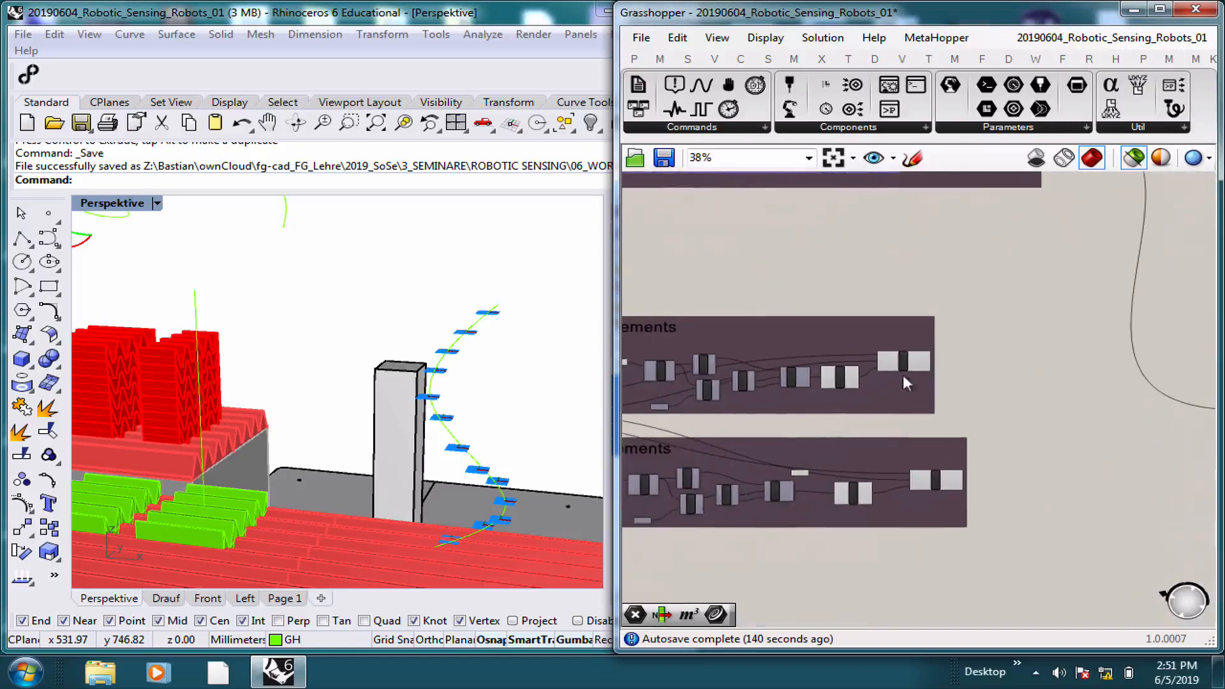
right_click_drag(1080, 363, 982, 393)
left_click(806, 391)
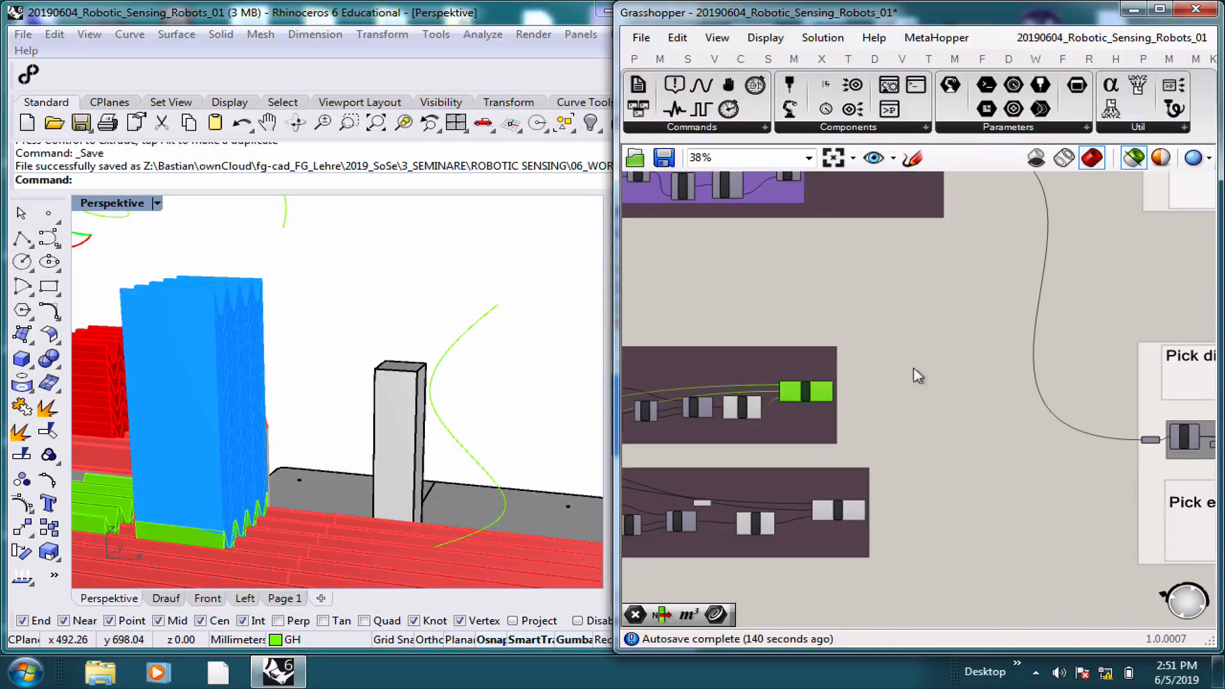
Connect the XY Plane output of Input Elements to the plane parameter feeding the Pick groups, and preview those planes.
scroll(1146, 450, "up", 4)
left_click(1135, 445)
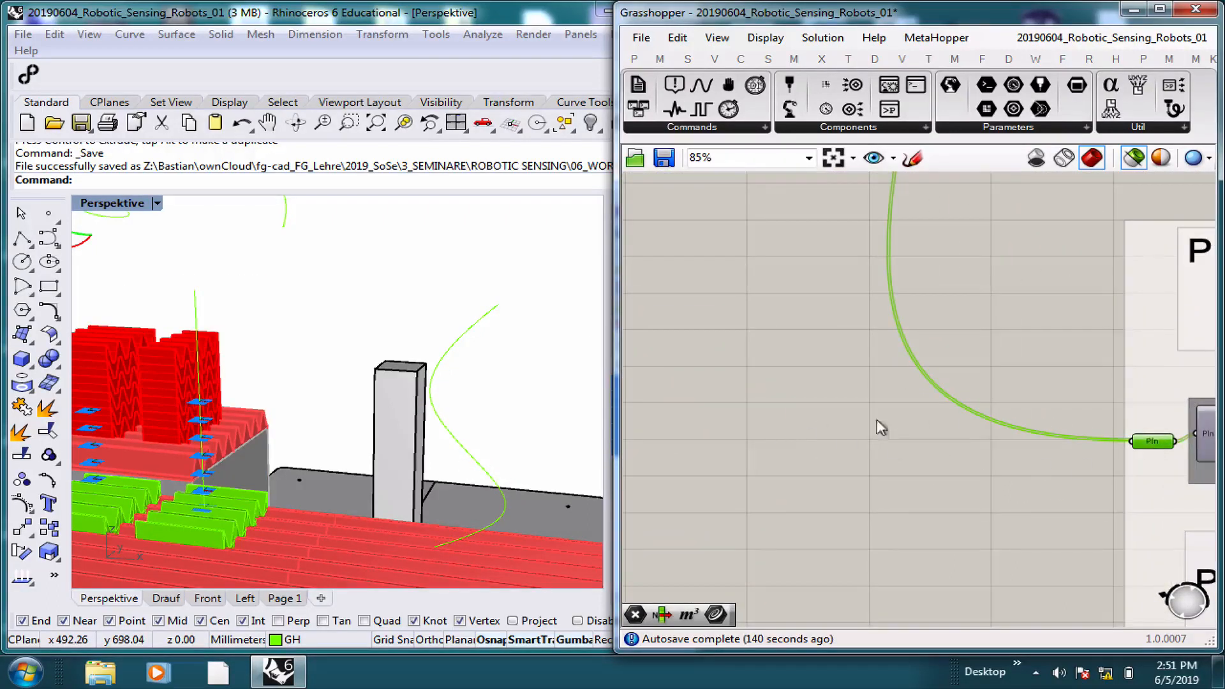
scroll(880, 427, "down", 3)
left_click_drag(728, 381, 1183, 424)
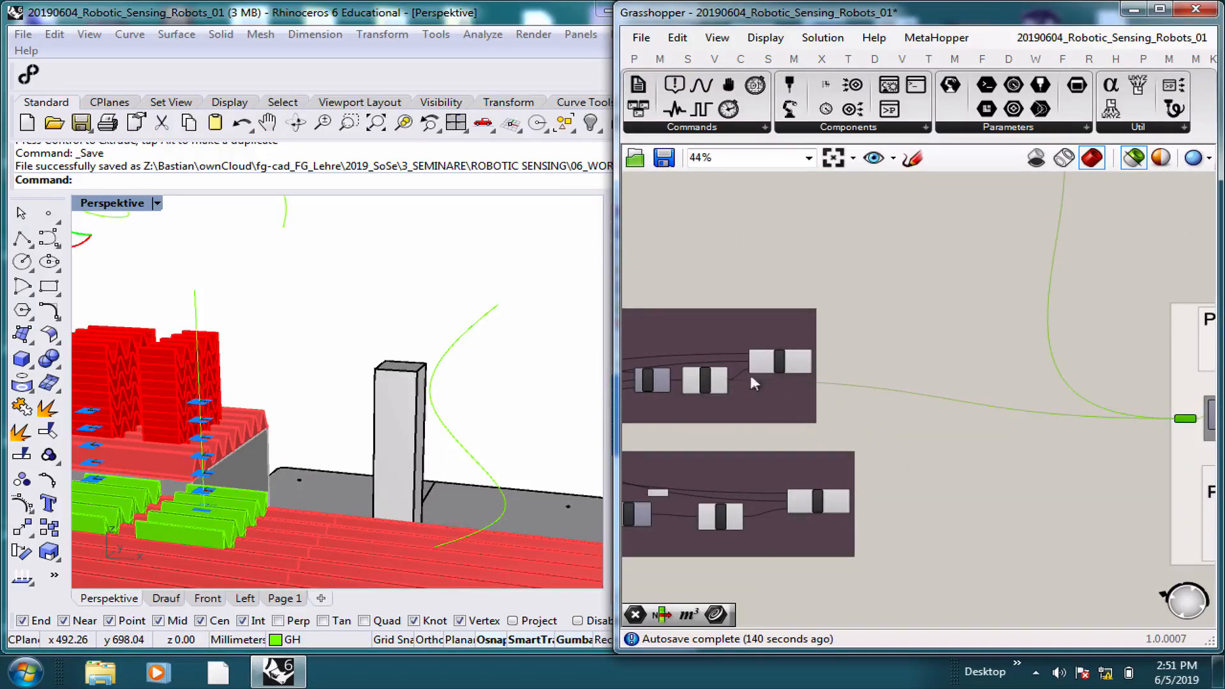
left_click(710, 381)
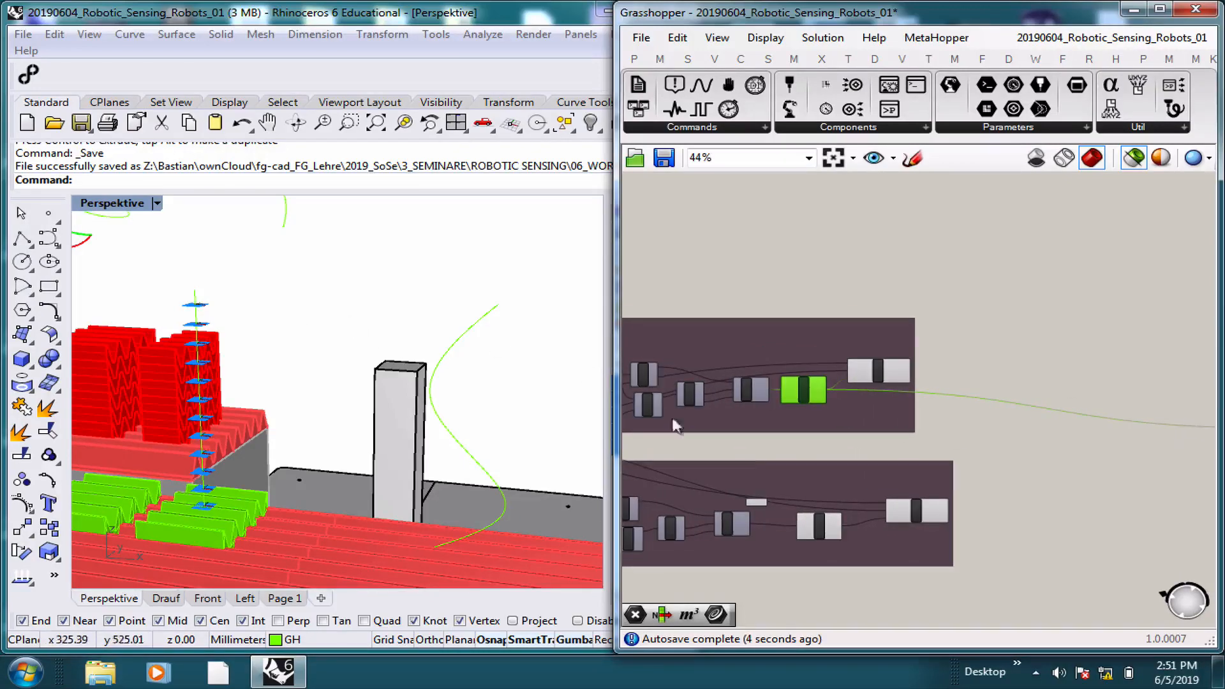
Connect the XY Plane output of Goal Elements to the plane parameter feeding the Place groups.
scroll(638, 447, "up", 4)
scroll(855, 563, "down", 2)
left_click(848, 565)
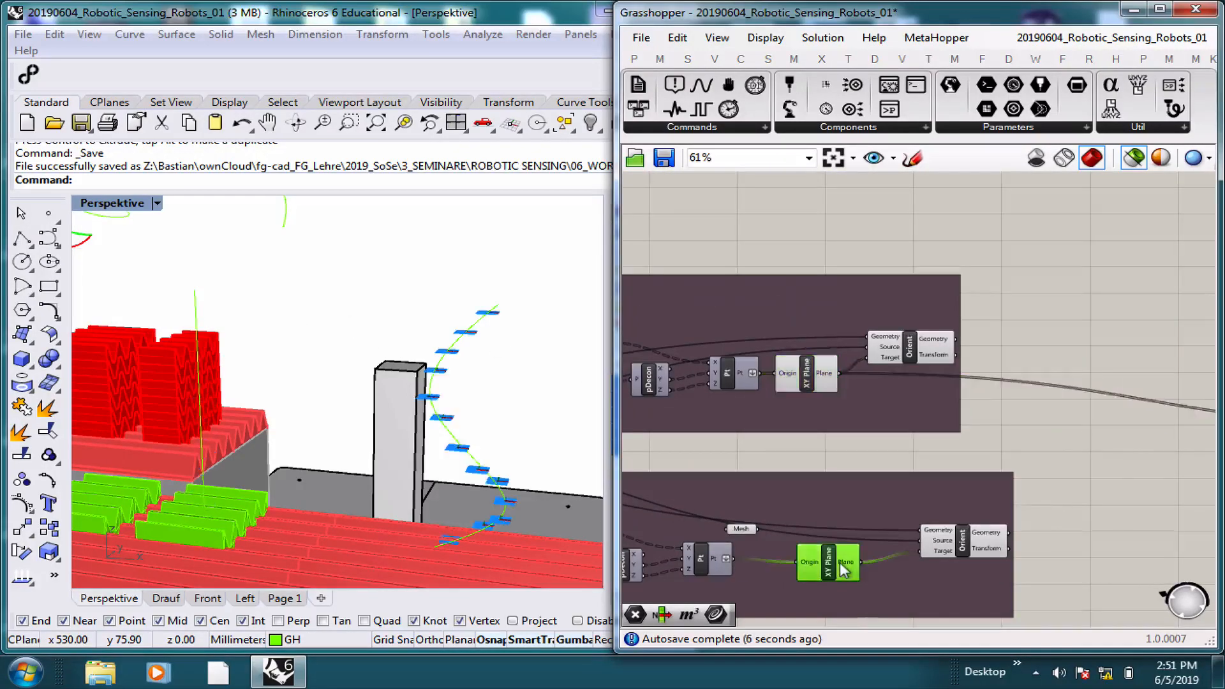
scroll(845, 568, "down", 4)
left_click_drag(845, 568, 1121, 257)
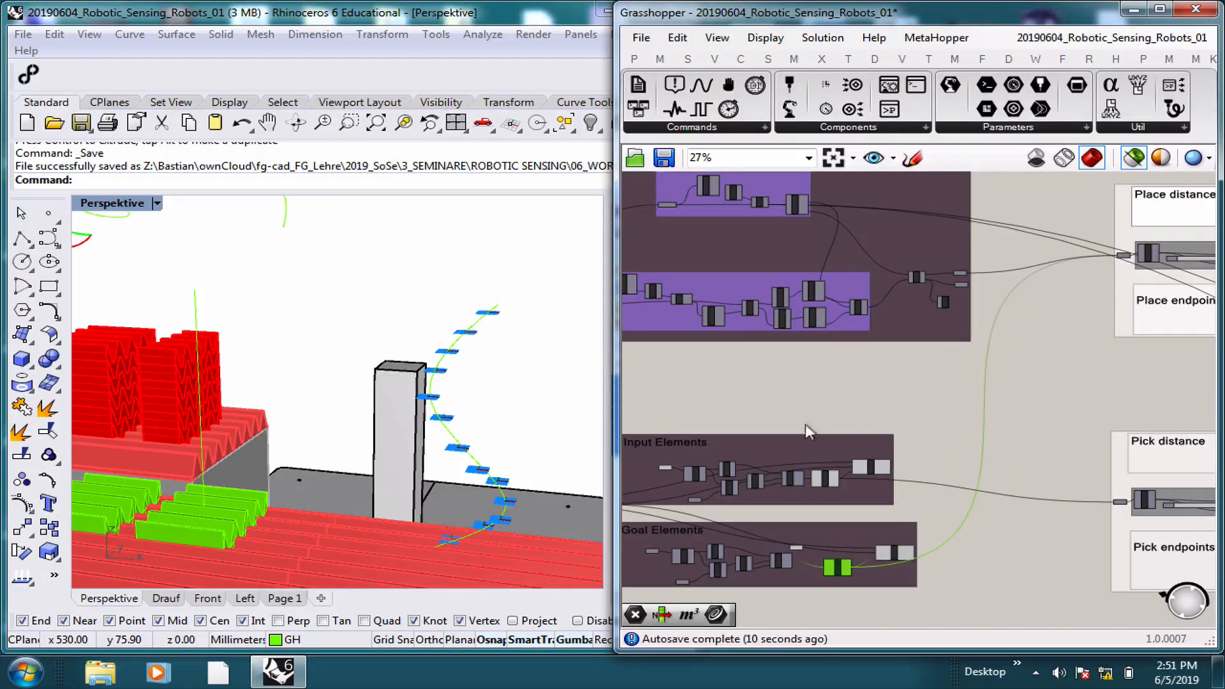
Preview the Goal Elements Mesh and XY Plane, preview both Orient components together, and clear the selection.
scroll(968, 383, "up", 4)
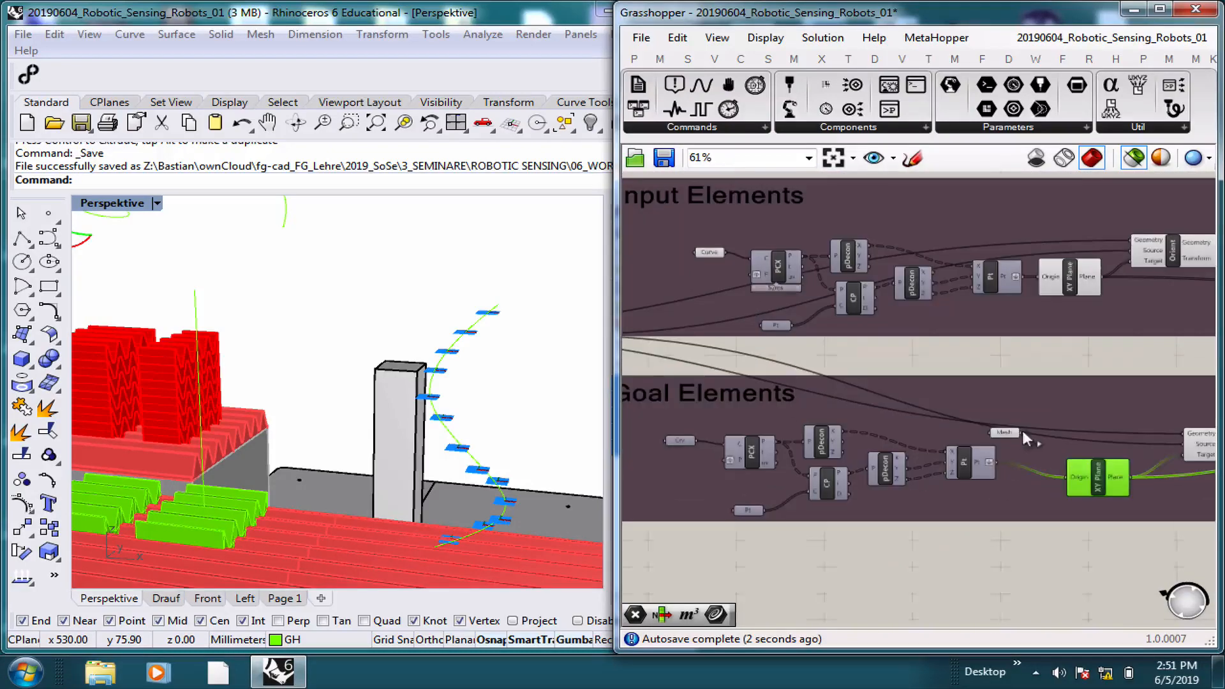
left_click(826, 427)
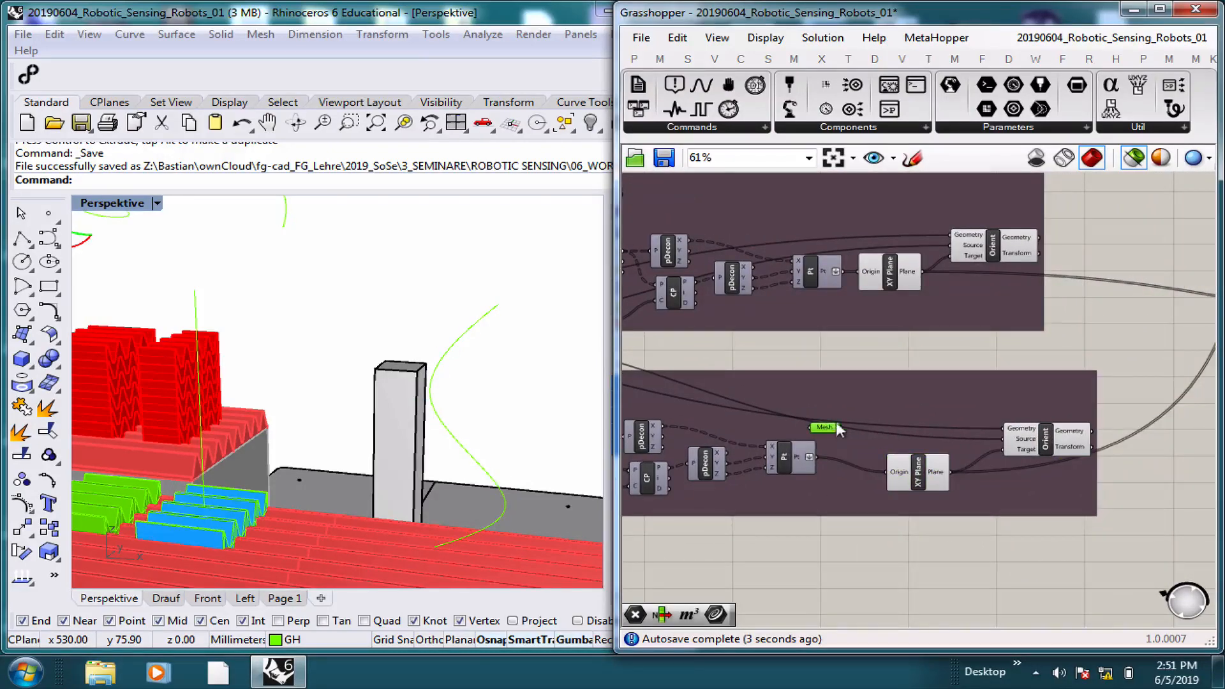
left_click(925, 480)
left_click(1053, 445)
left_click(993, 240, "shift")
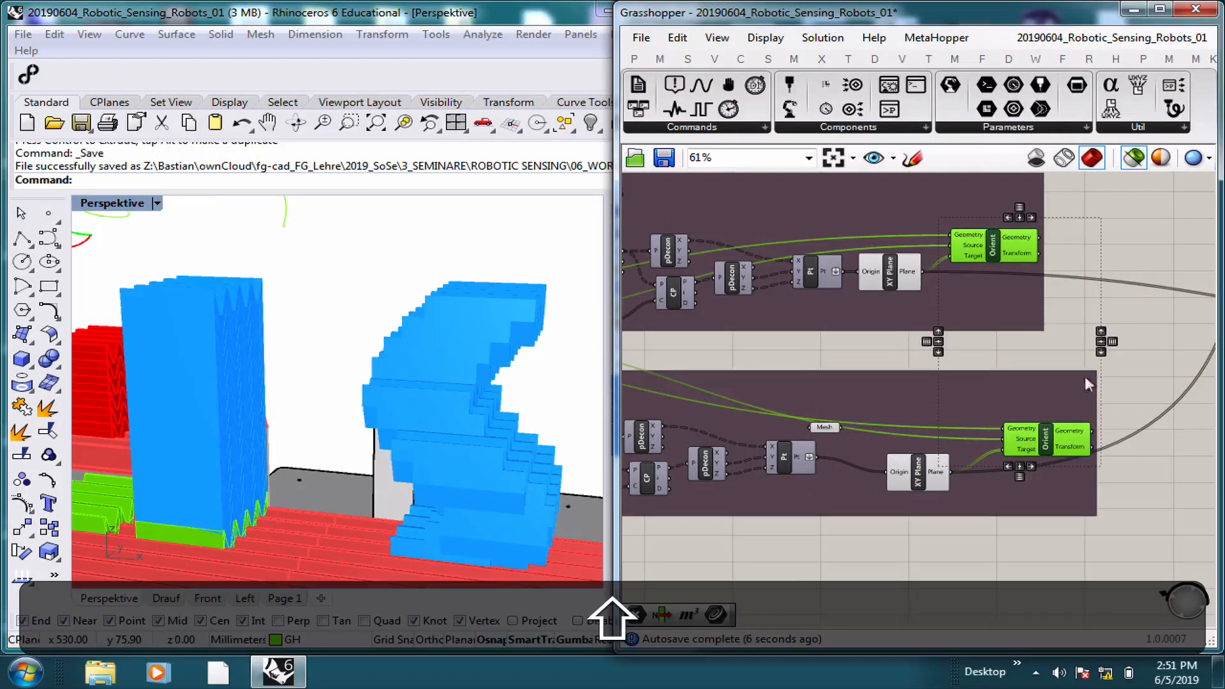
left_click(1163, 213)
Turn off the selected-only preview and scrub the simulation Time slider to 0.415 and back to its start.
left_click(1133, 157)
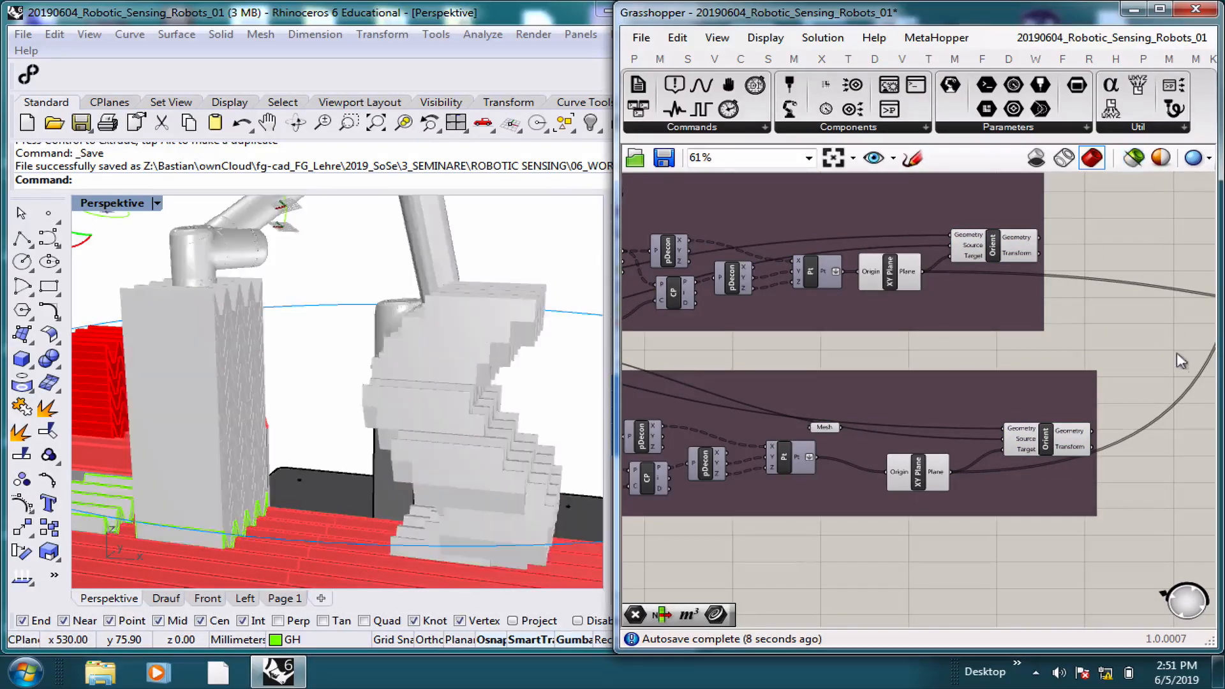
scroll(1104, 378, "down", 6)
right_click_drag(1059, 440, 924, 390)
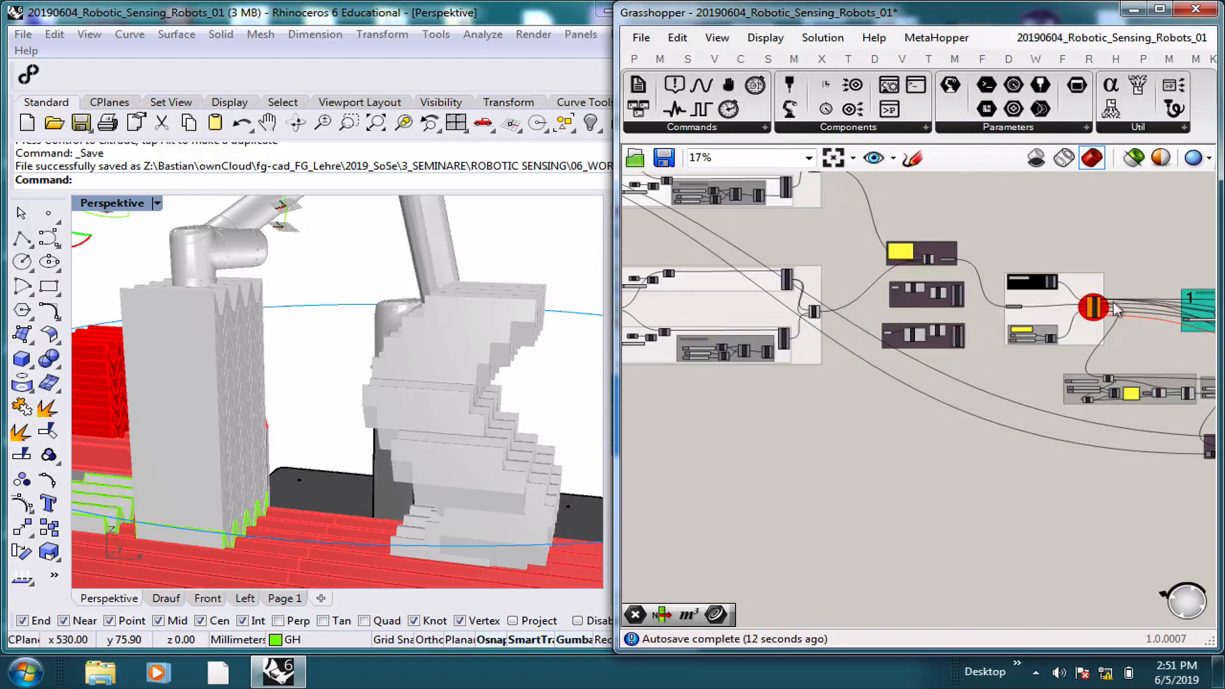
scroll(942, 327, "up", 8)
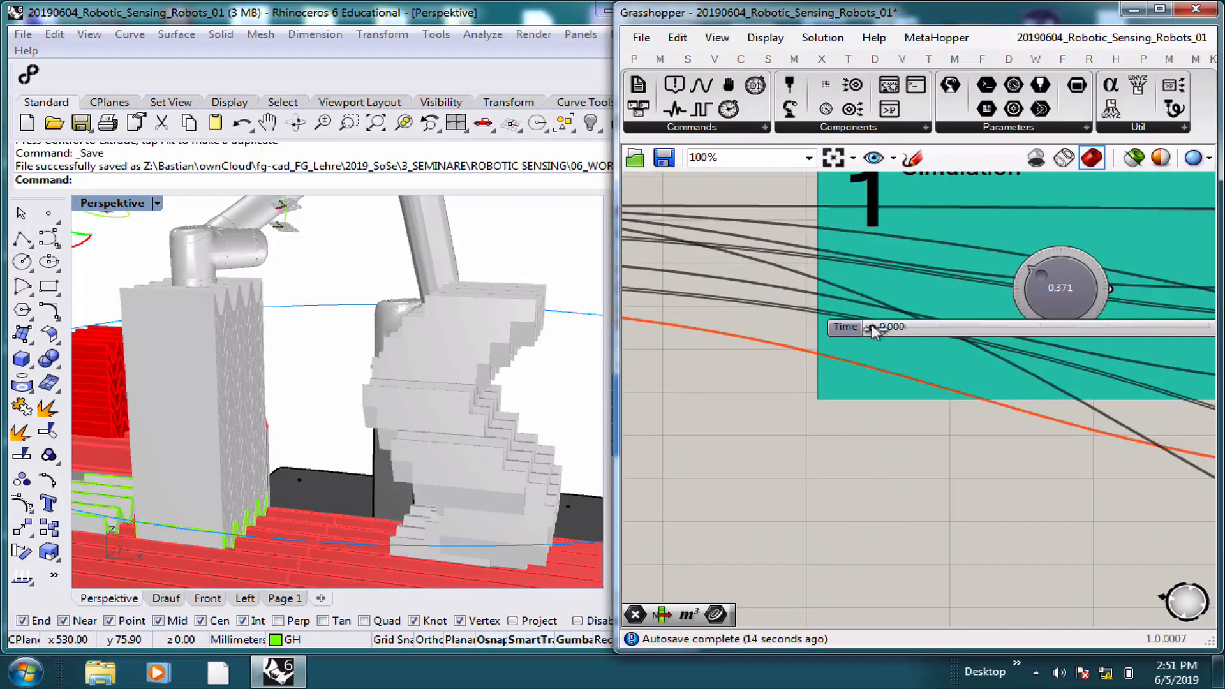
left_click_drag(978, 338, 1022, 333)
right_click_drag(501, 286, 331, 451, "ctrl")
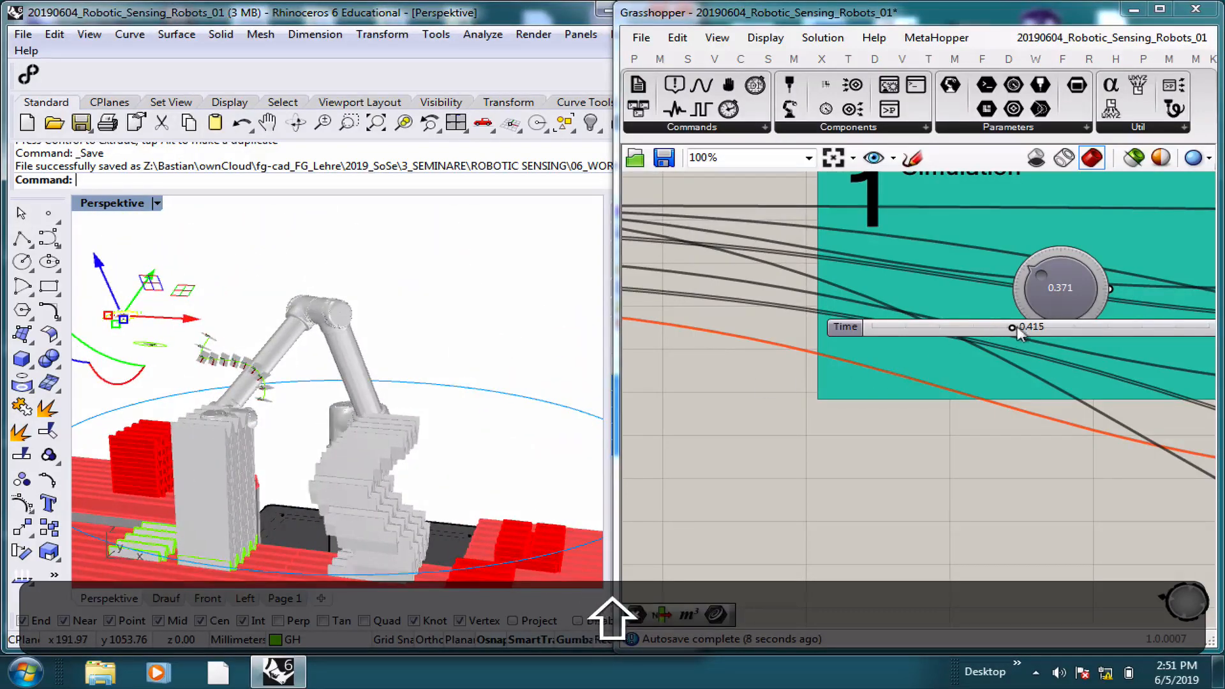
left_click_drag(1014, 327, 842, 326)
Preview only the Mesh parameter feeding Mesh Join in the Gripper open tool definition, and restore the full preview.
scroll(769, 423, "down", 8)
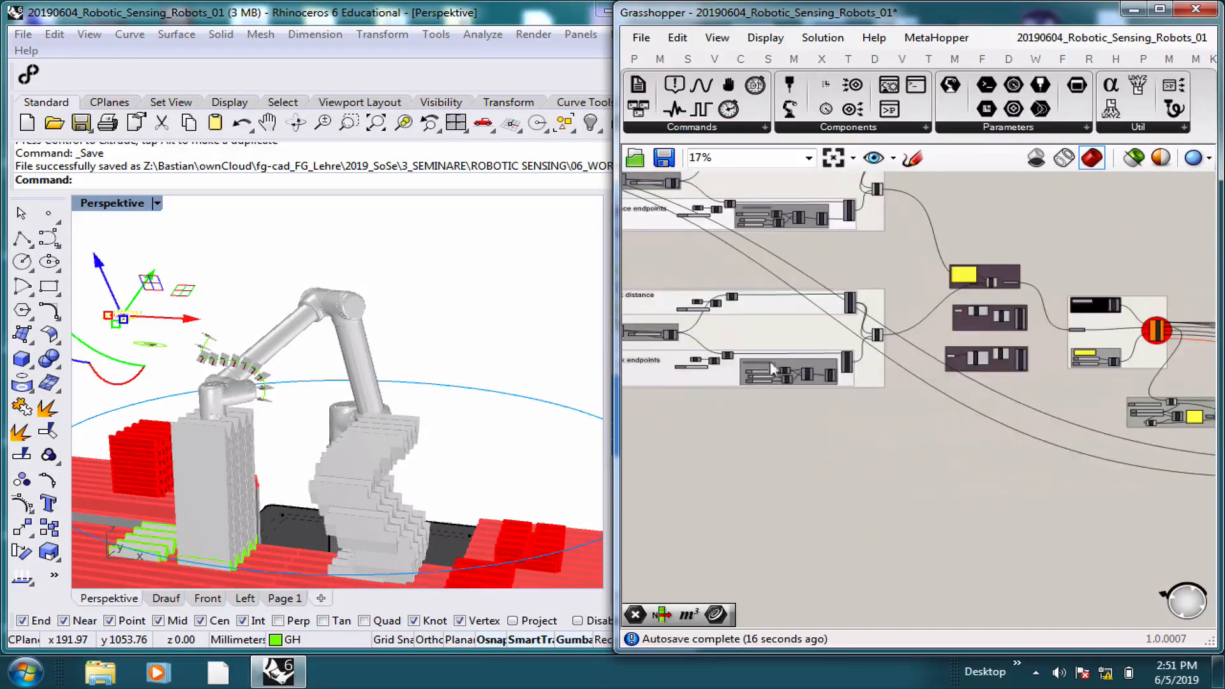
right_click_drag(799, 357, 1176, 402)
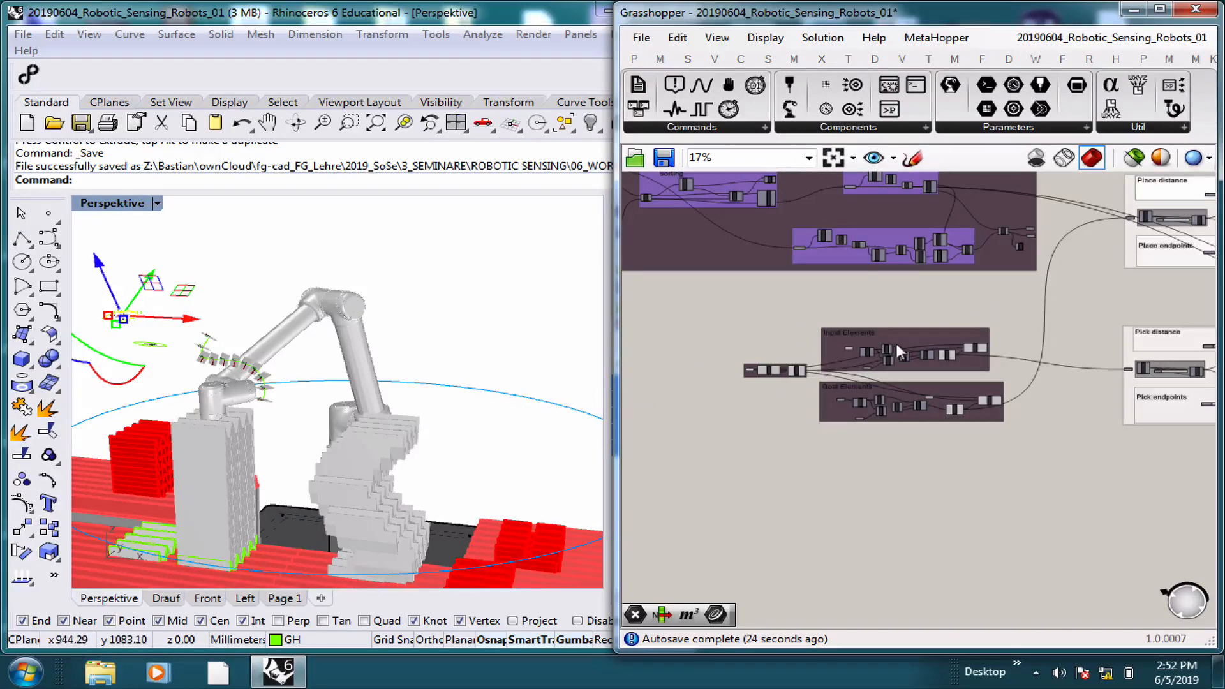
right_click_drag(1040, 287, 861, 538)
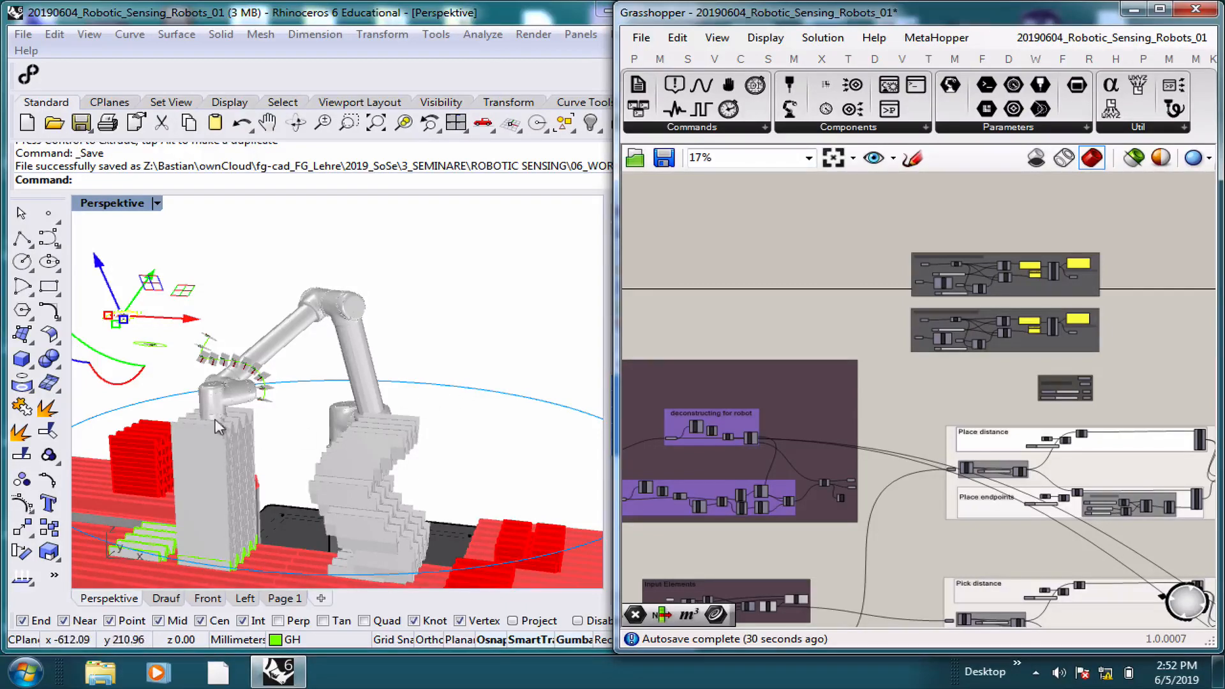
scroll(822, 394, "up", 8)
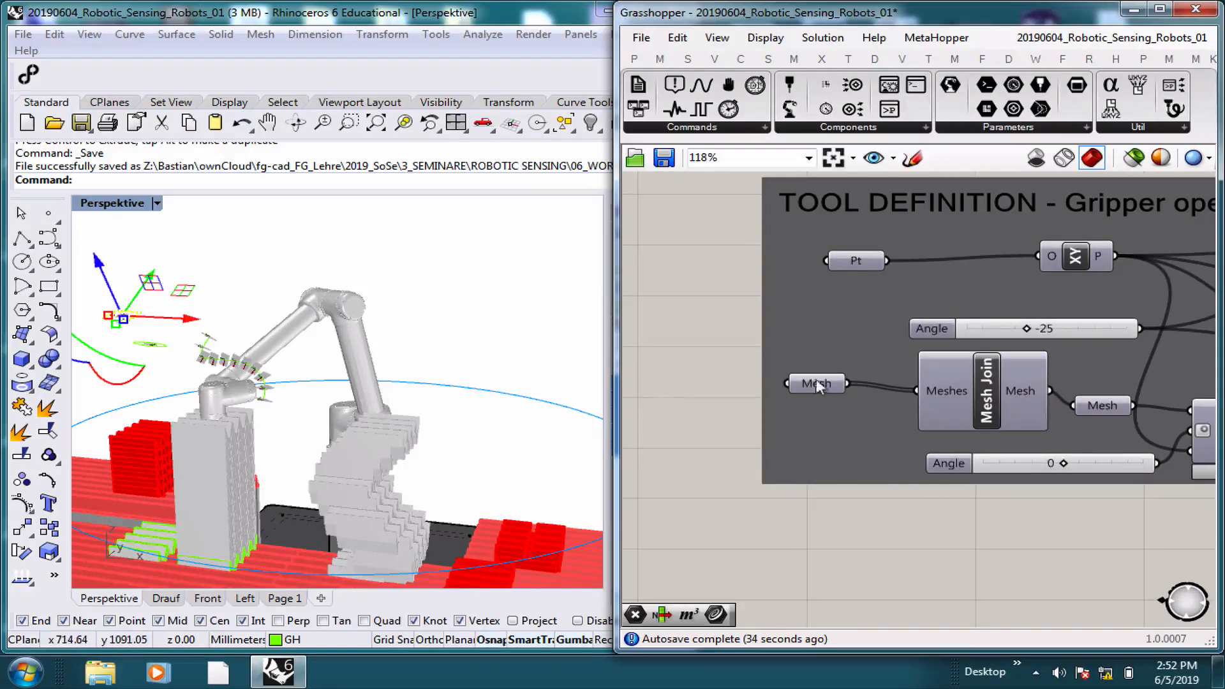
left_click(828, 384)
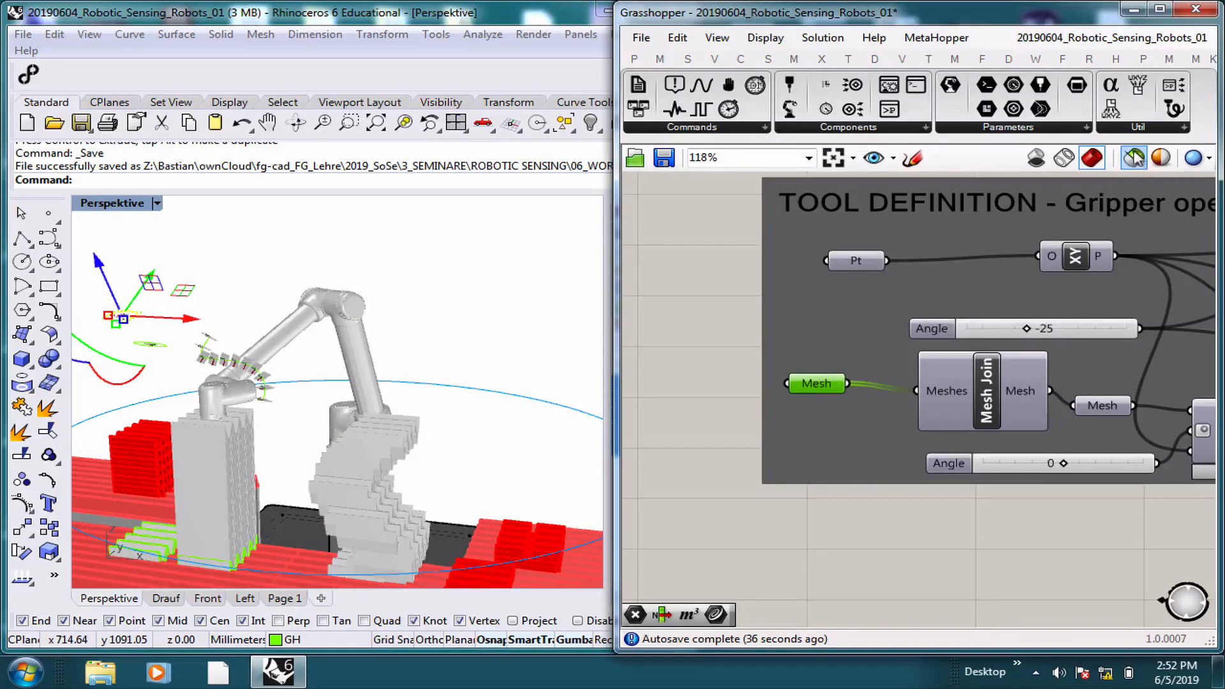
left_click(1134, 157)
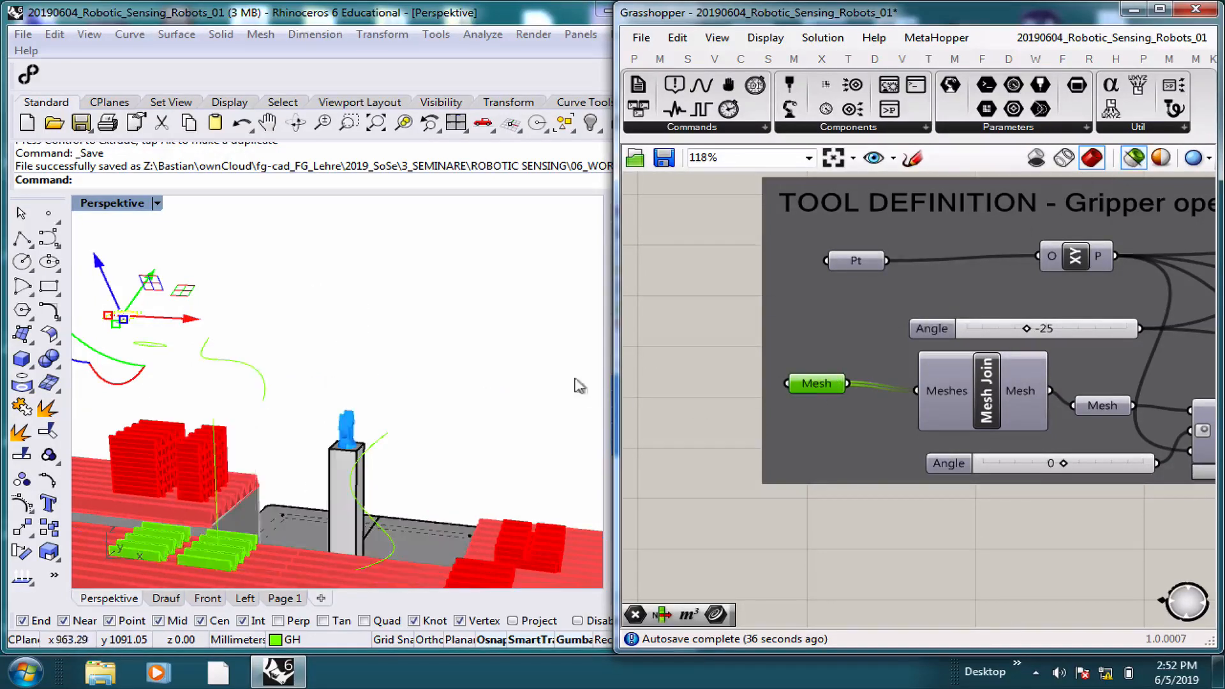
left_click(1134, 157)
right_click_drag(1105, 416, 991, 367)
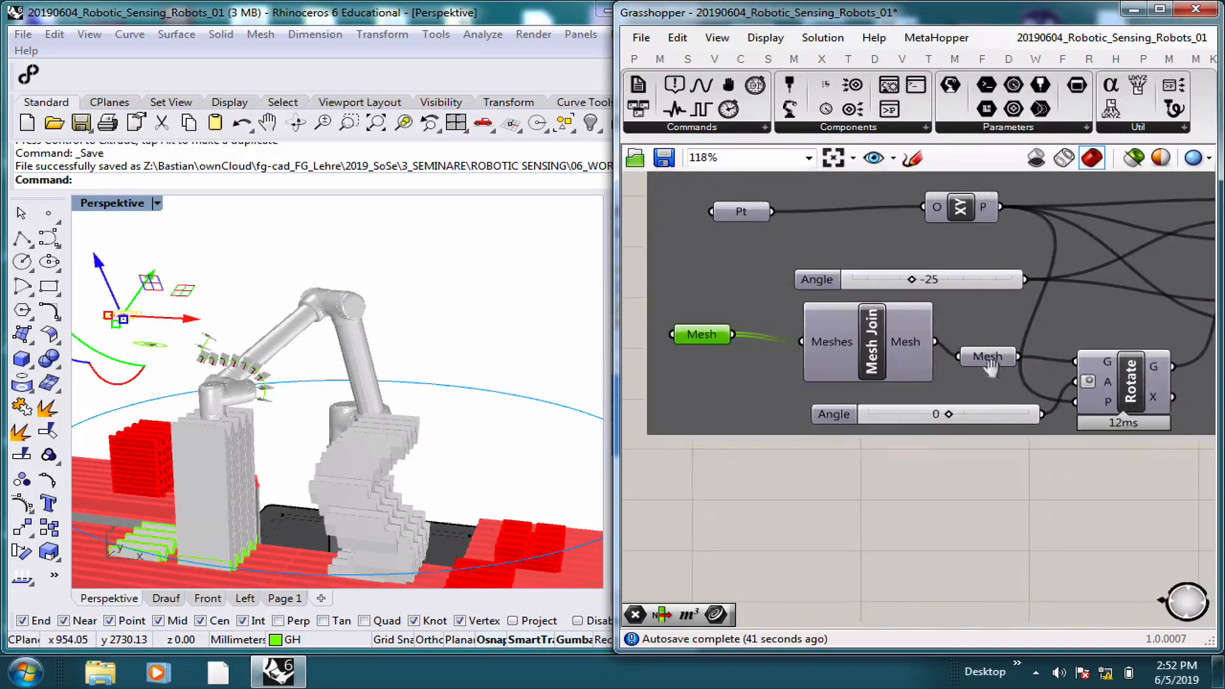
Select the Orient component of Goal Elements to highlight its stacked geometry, and clear the selection.
scroll(991, 367, "down", 4)
scroll(1126, 454, "down", 6)
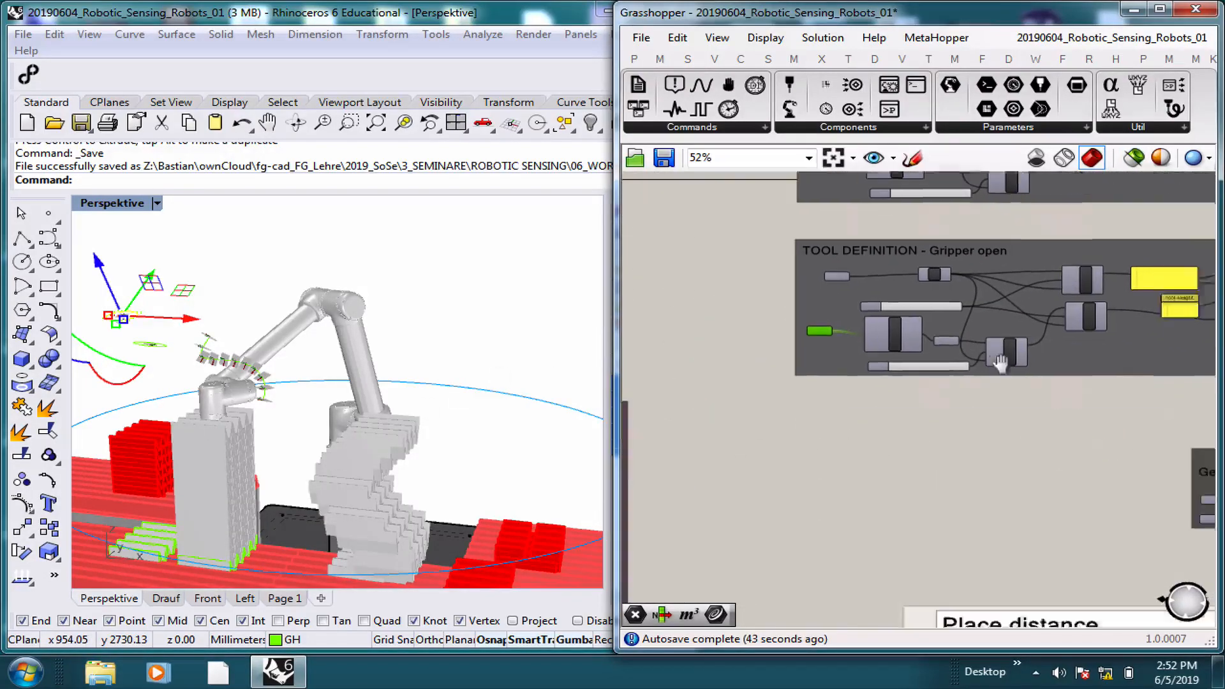
right_click_drag(1126, 455, 946, 423)
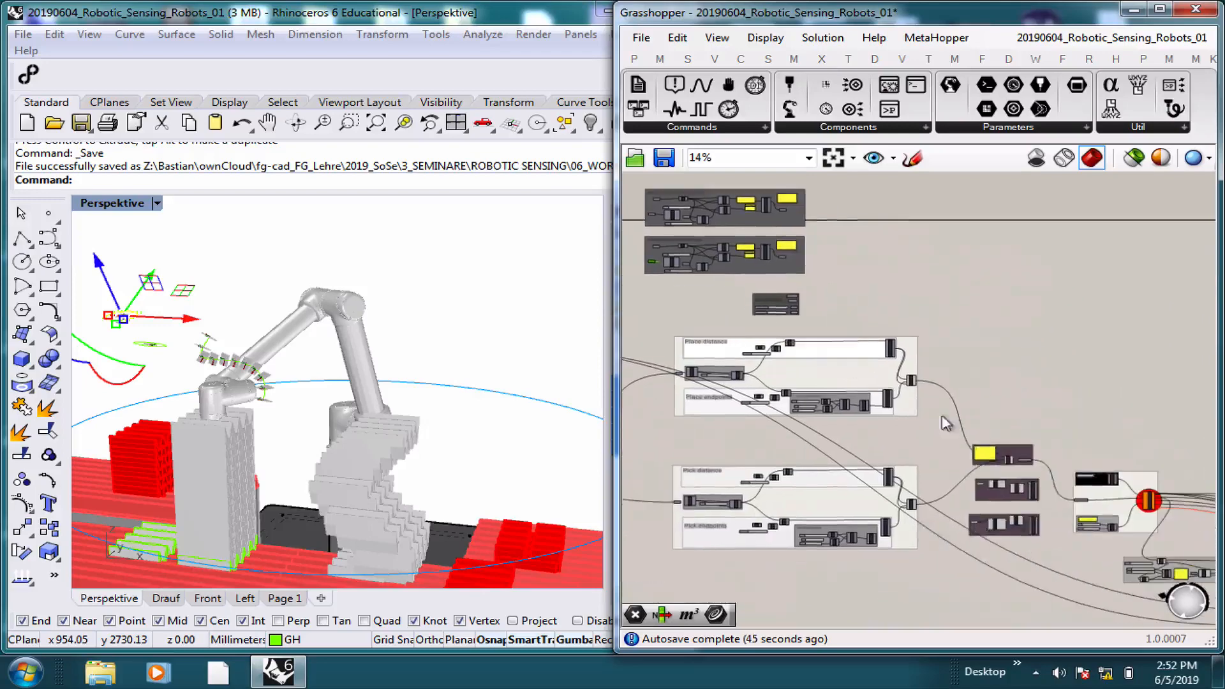
scroll(1028, 493, "up", 8)
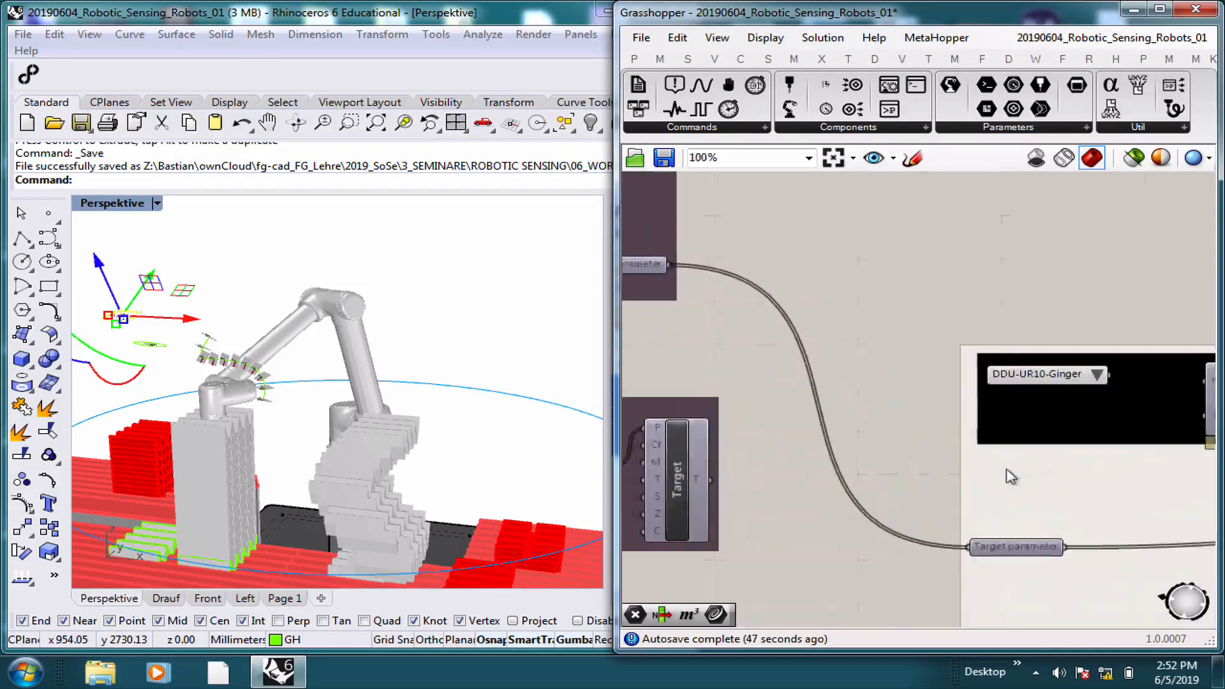
scroll(1006, 470, "down", 8)
right_click_drag(1016, 470, 869, 434)
scroll(869, 434, "up", 5)
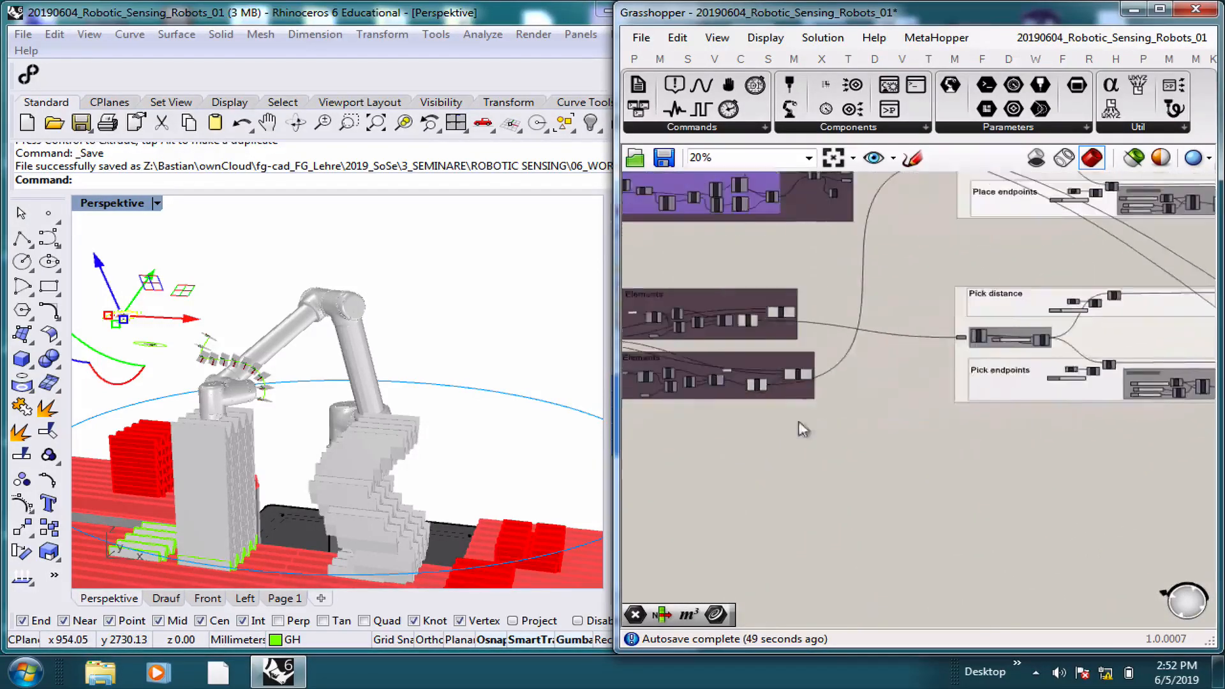
left_click(1013, 370)
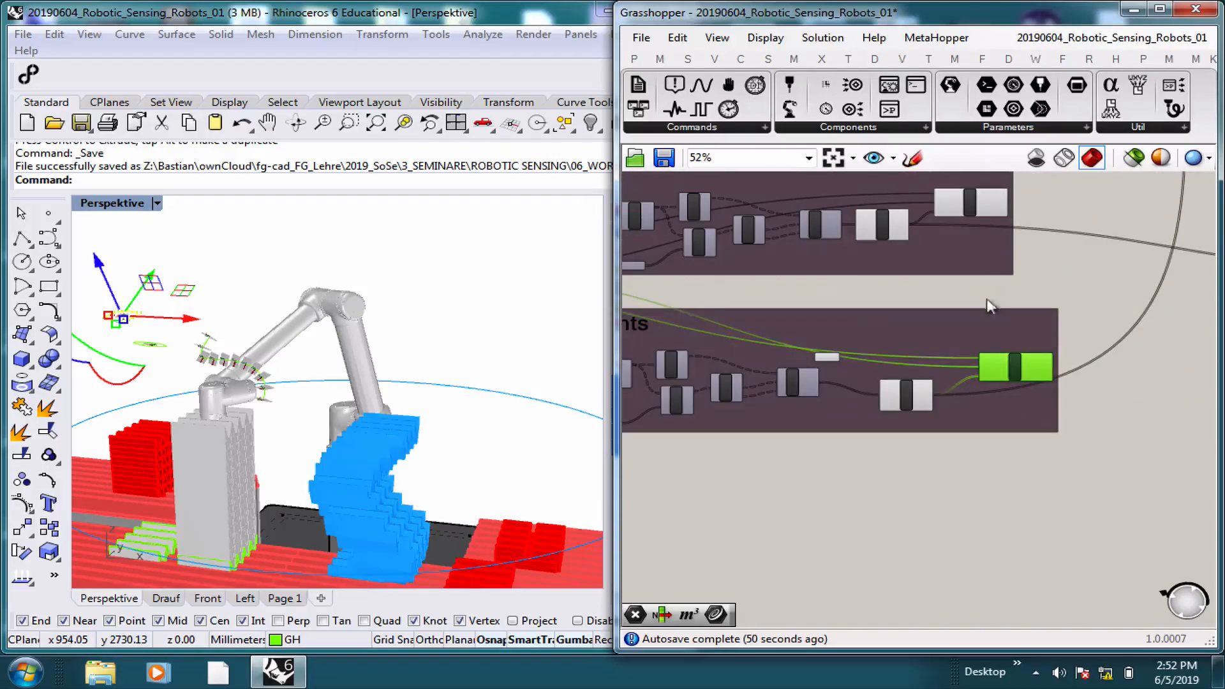
left_click(999, 506)
Examine the definition from the Simulation and Animation groups back through the robot program to the Place and Pick target groups.
scroll(911, 511, "down", 6)
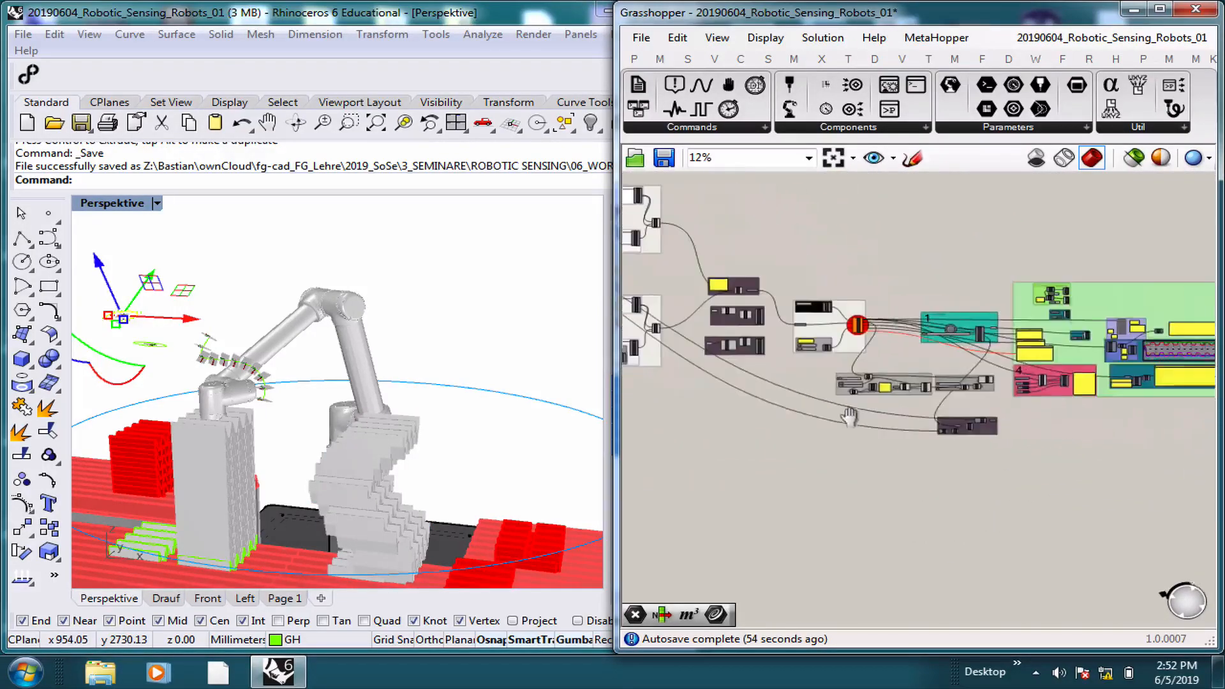
scroll(995, 421, "up", 5)
scroll(838, 430, "down", 1)
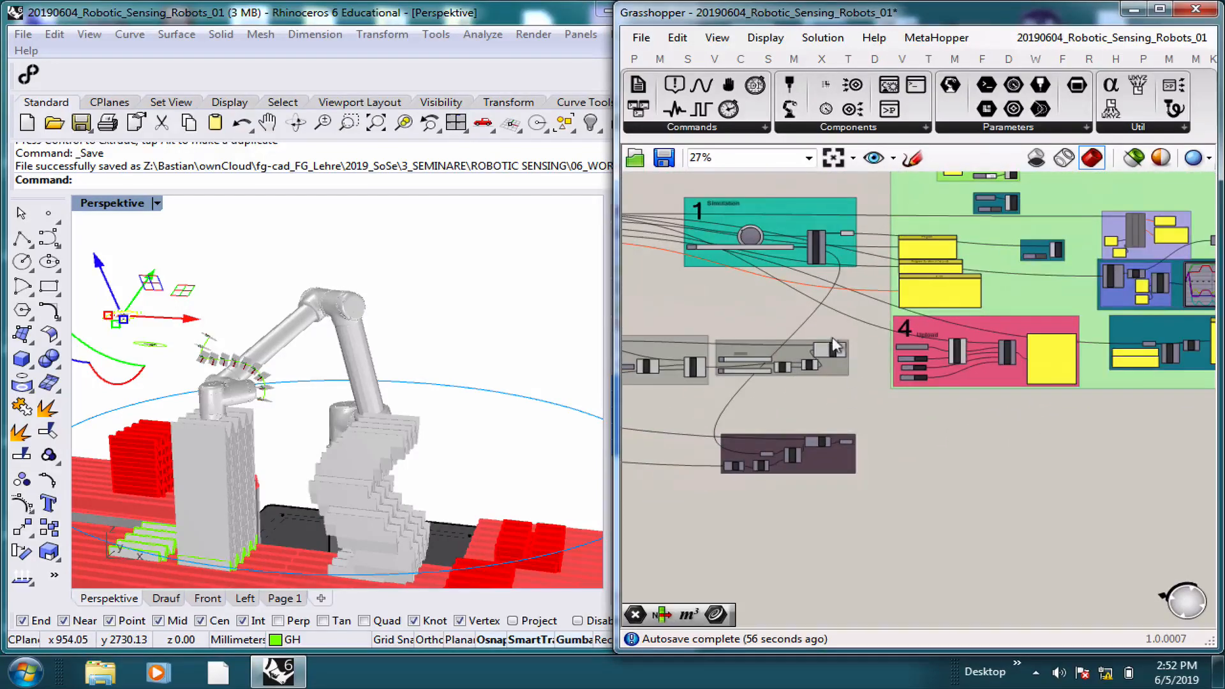
scroll(833, 352, "up", 2)
right_click_drag(800, 376, 932, 377)
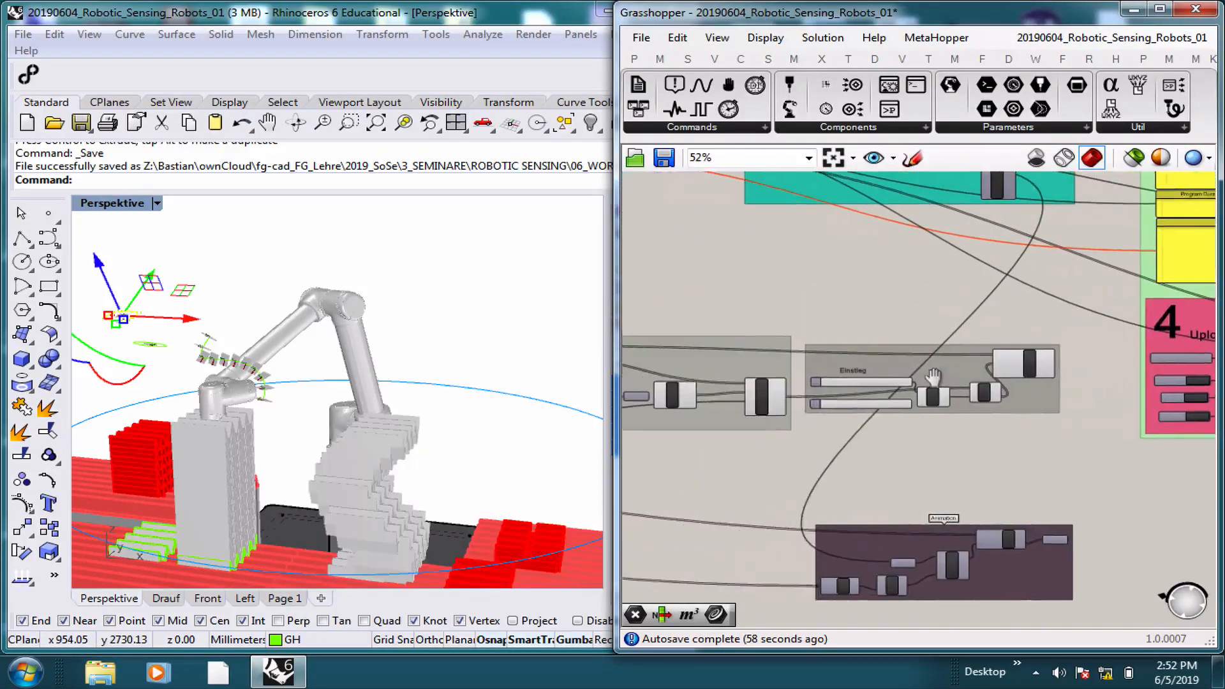
scroll(813, 385, "down", 2)
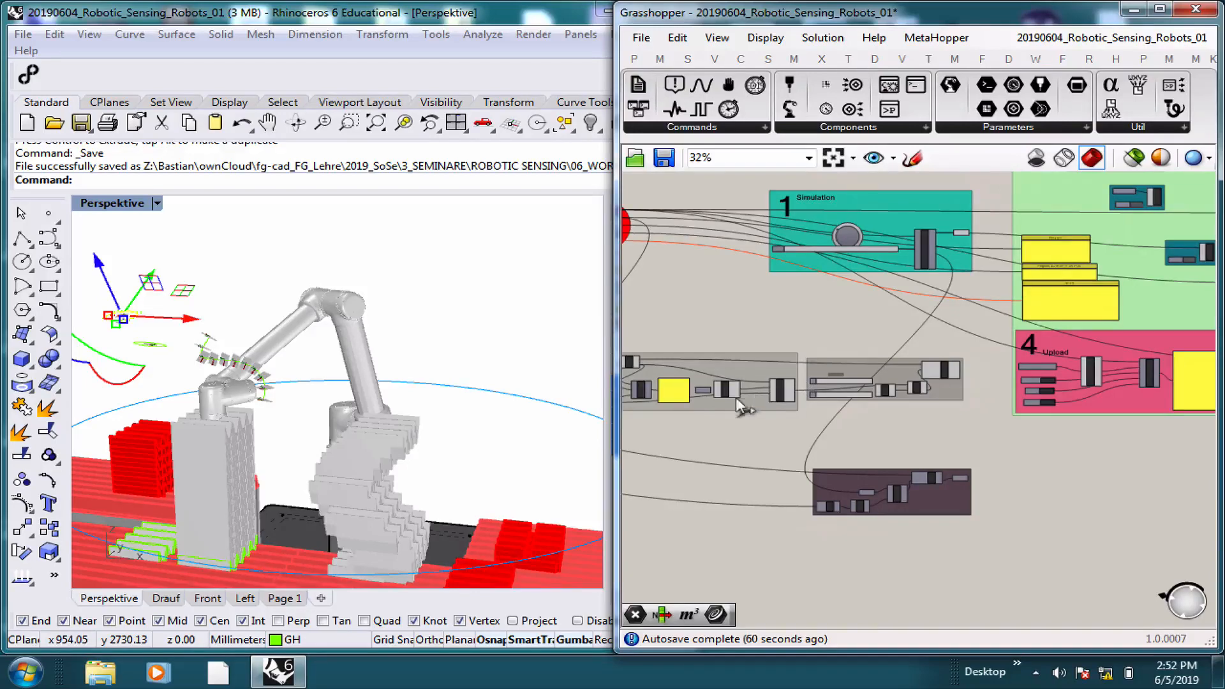
right_click_drag(740, 407, 892, 451)
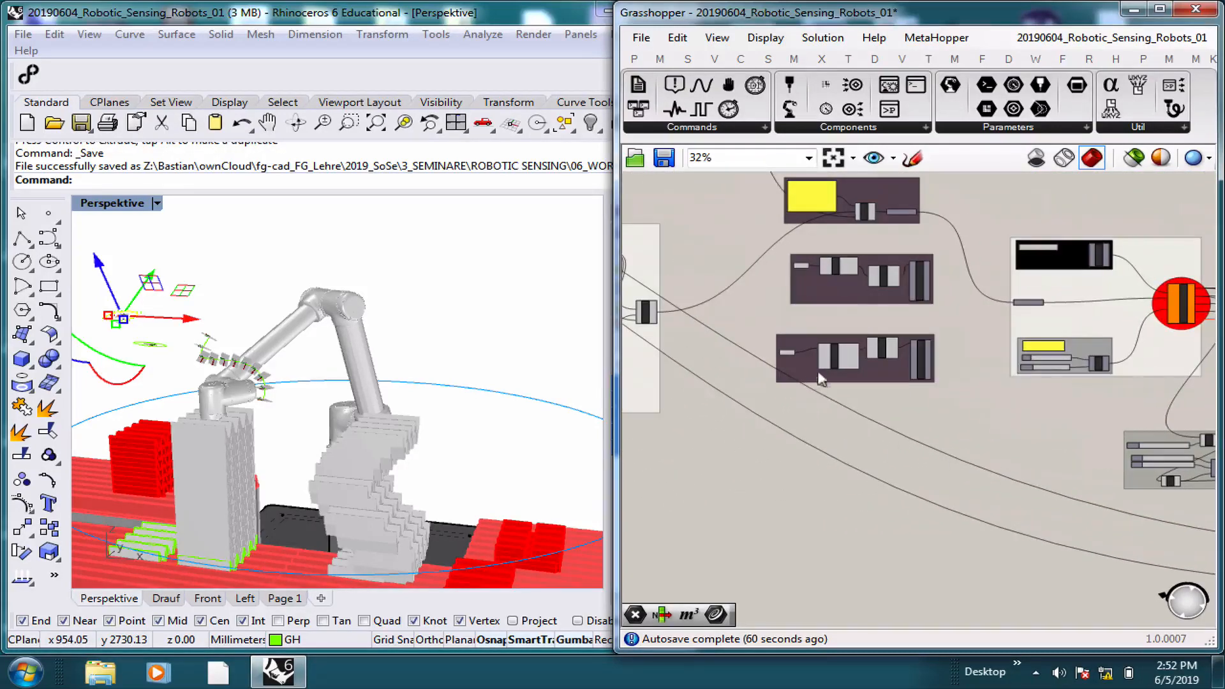
right_click_drag(821, 379, 1058, 357)
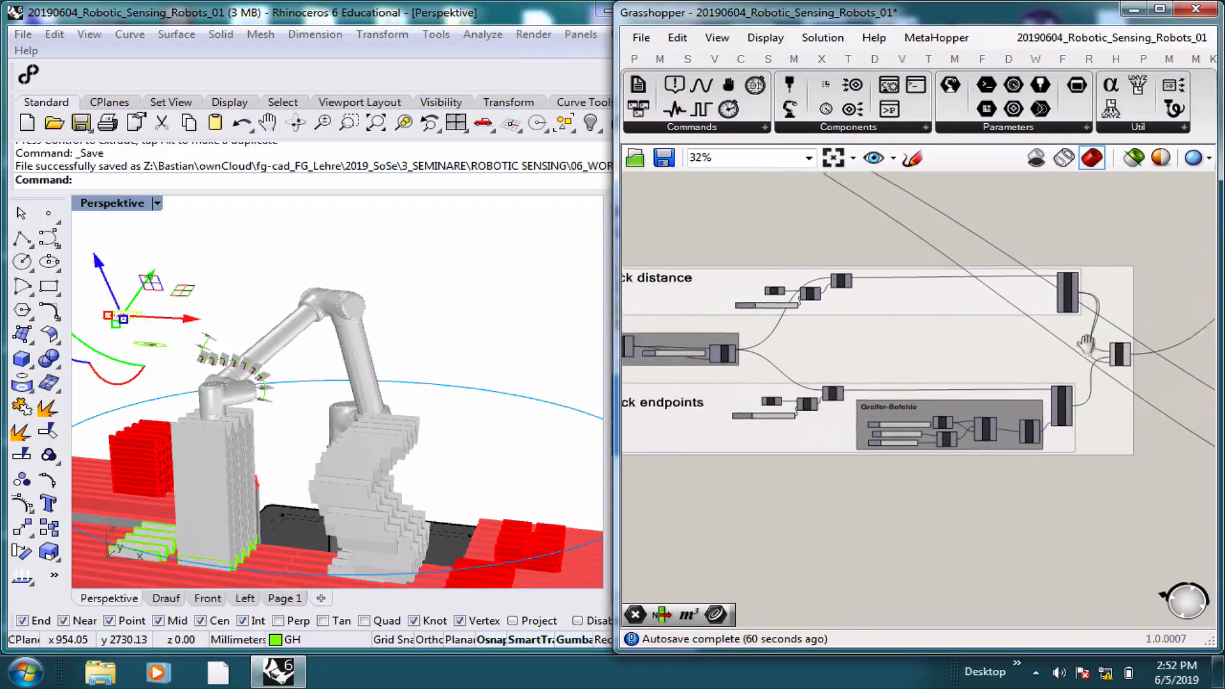
scroll(1083, 356, "down", 3)
scroll(893, 285, "up", 1)
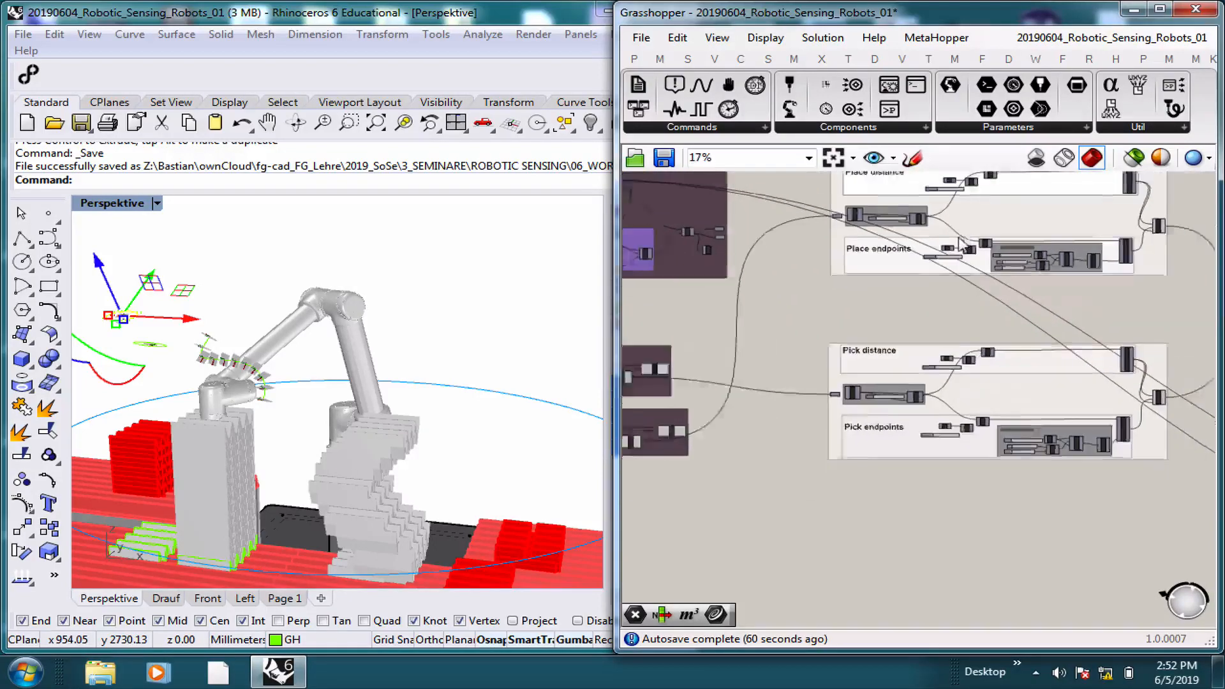
right_click_drag(914, 375, 888, 441)
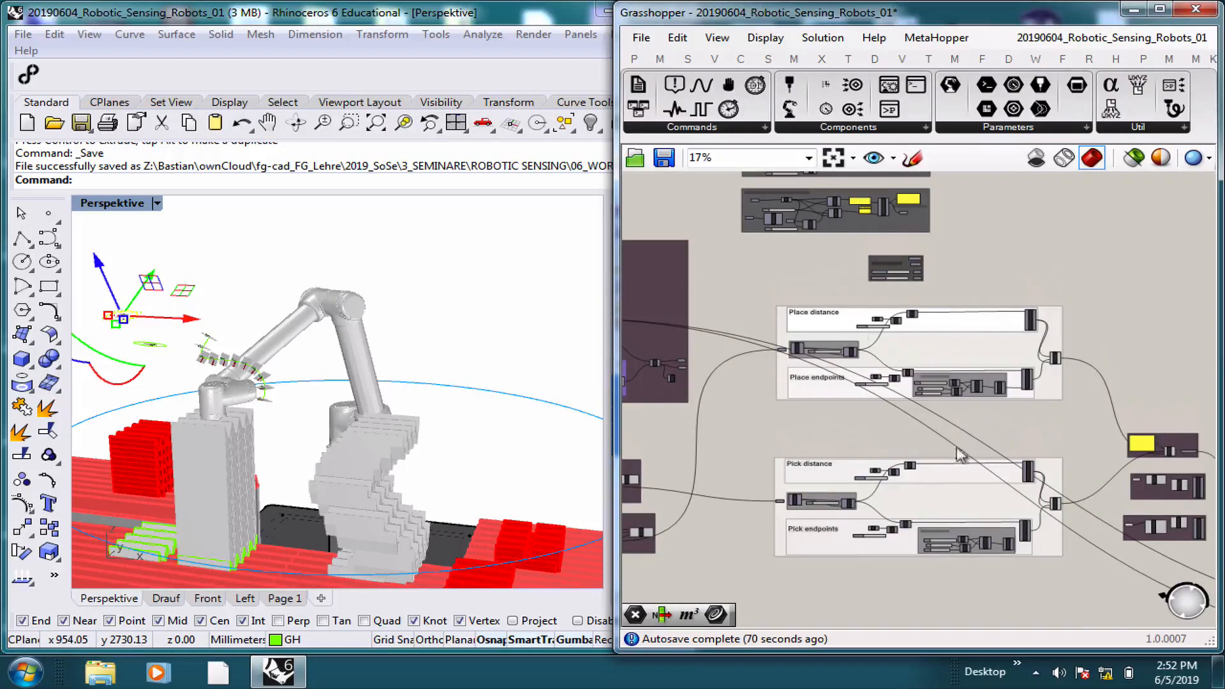
mouse_move(961, 454)
right_mouse_down()
mouse_move(963, 524)
mouse_move(963, 441)
right_mouse_up()
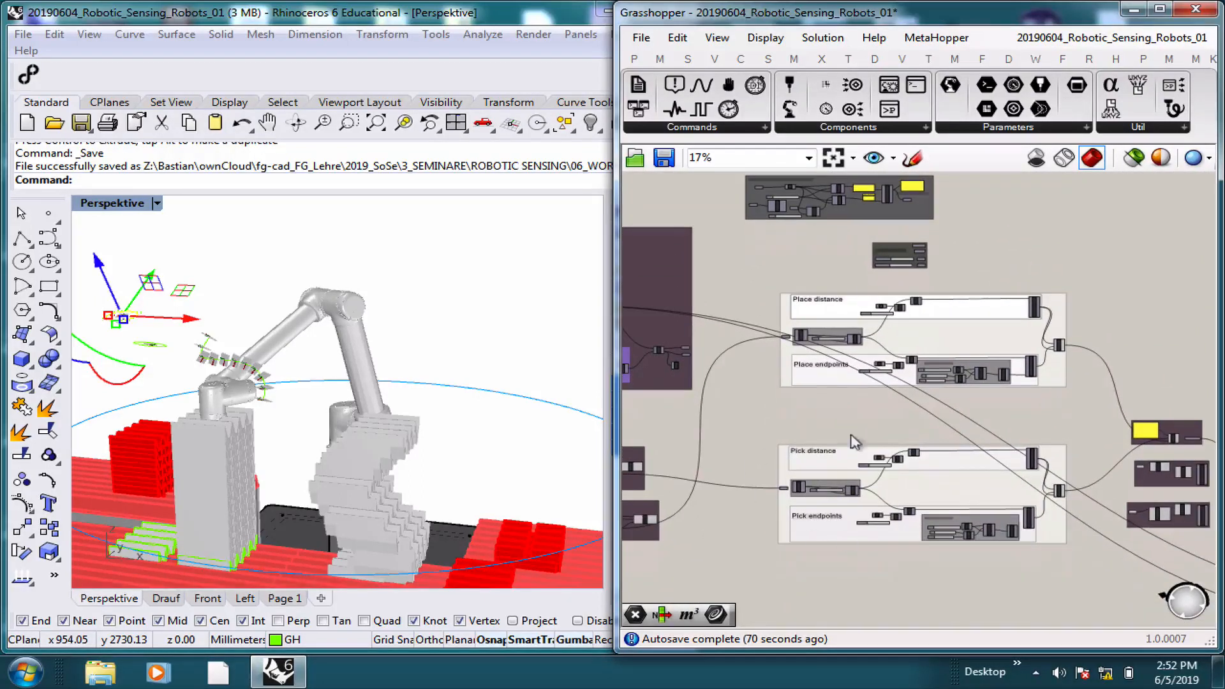
right_click_drag(833, 516, 811, 382)
Highlight the Input Elements XY Plane and Orient components and the Goal Elements Orient component one after another.
scroll(811, 381, "up", 7)
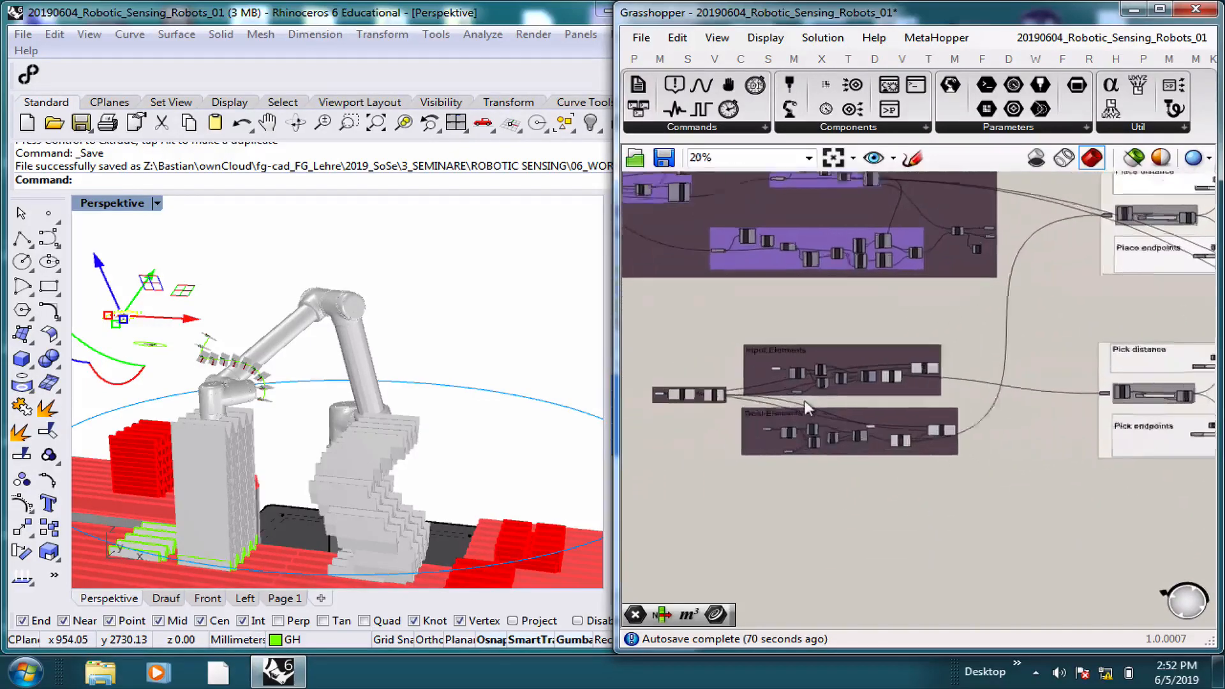
right_click_drag(989, 318, 908, 285)
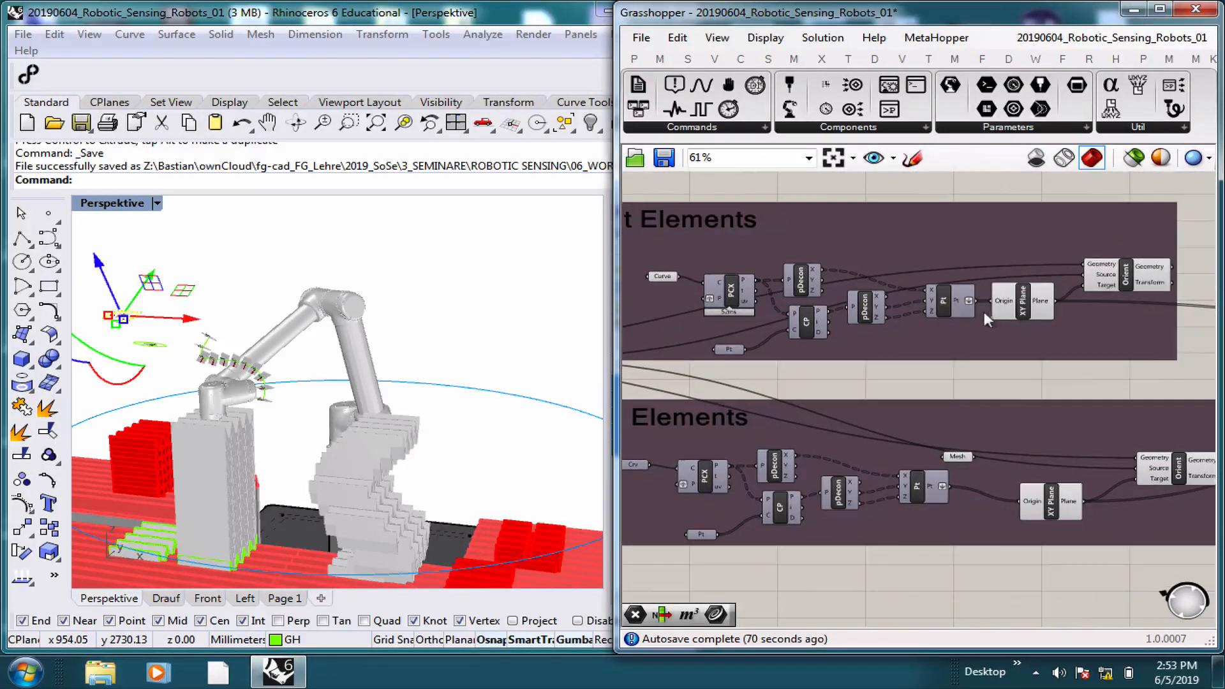
right_click_drag(829, 357, 932, 370)
left_click(1126, 322)
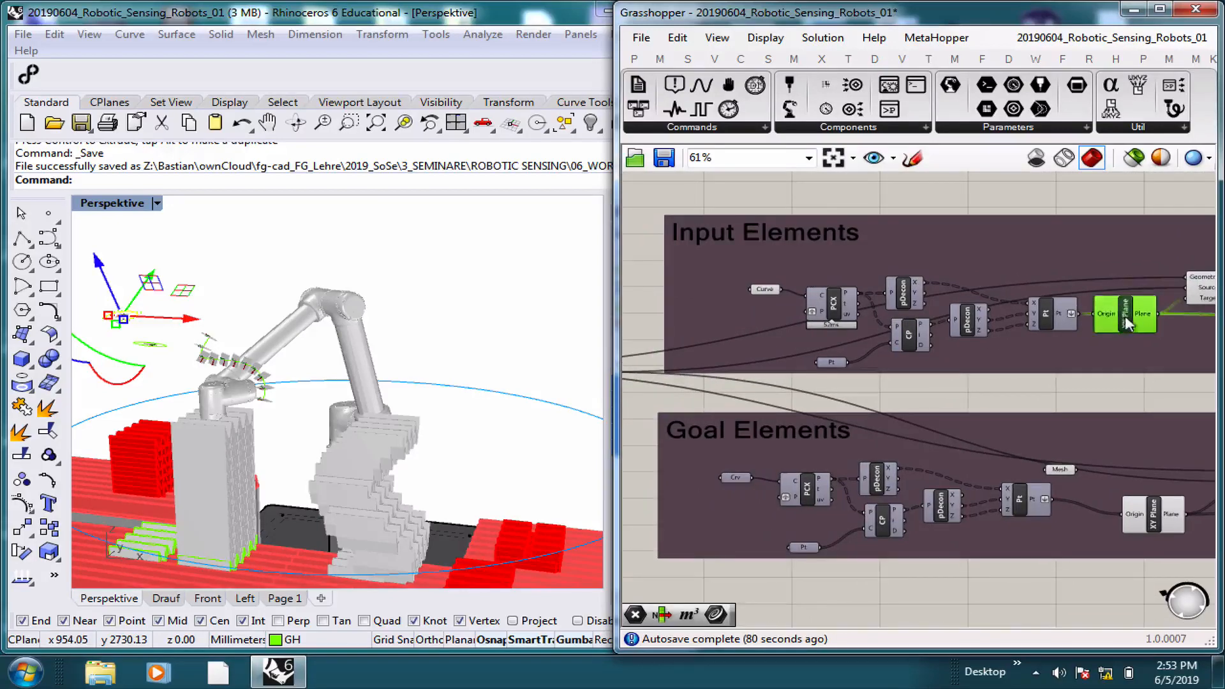
right_click_drag(1175, 295, 1003, 274)
left_click(1078, 274)
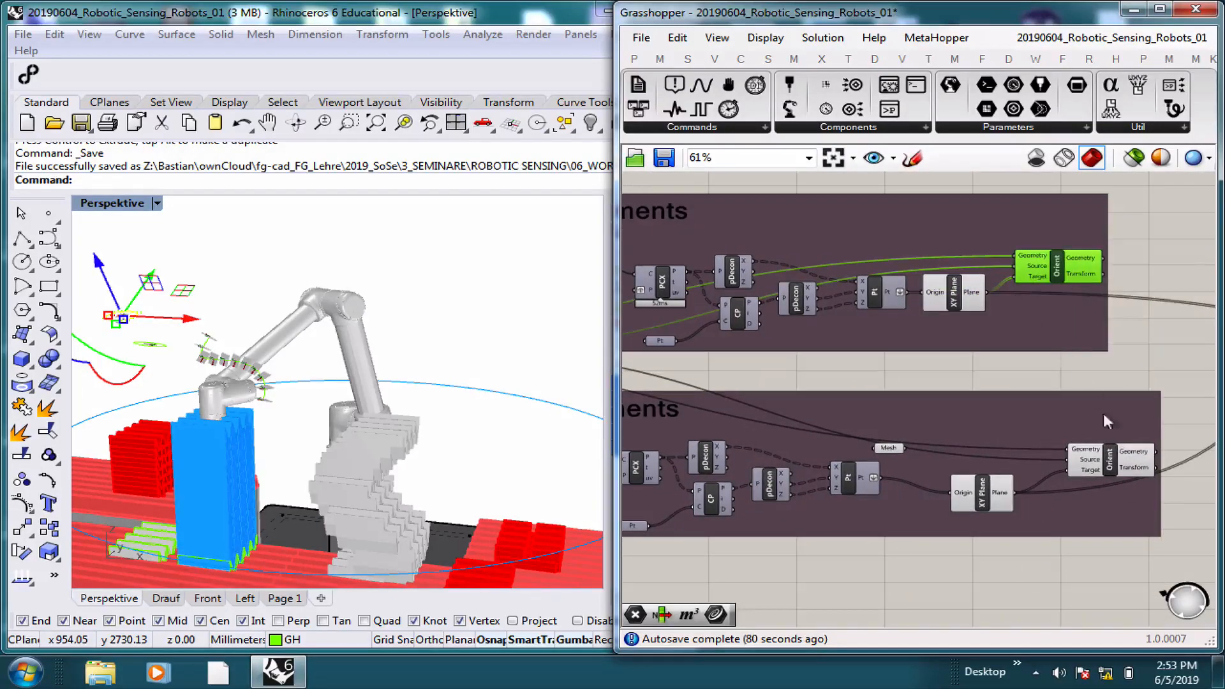
left_click(1101, 456)
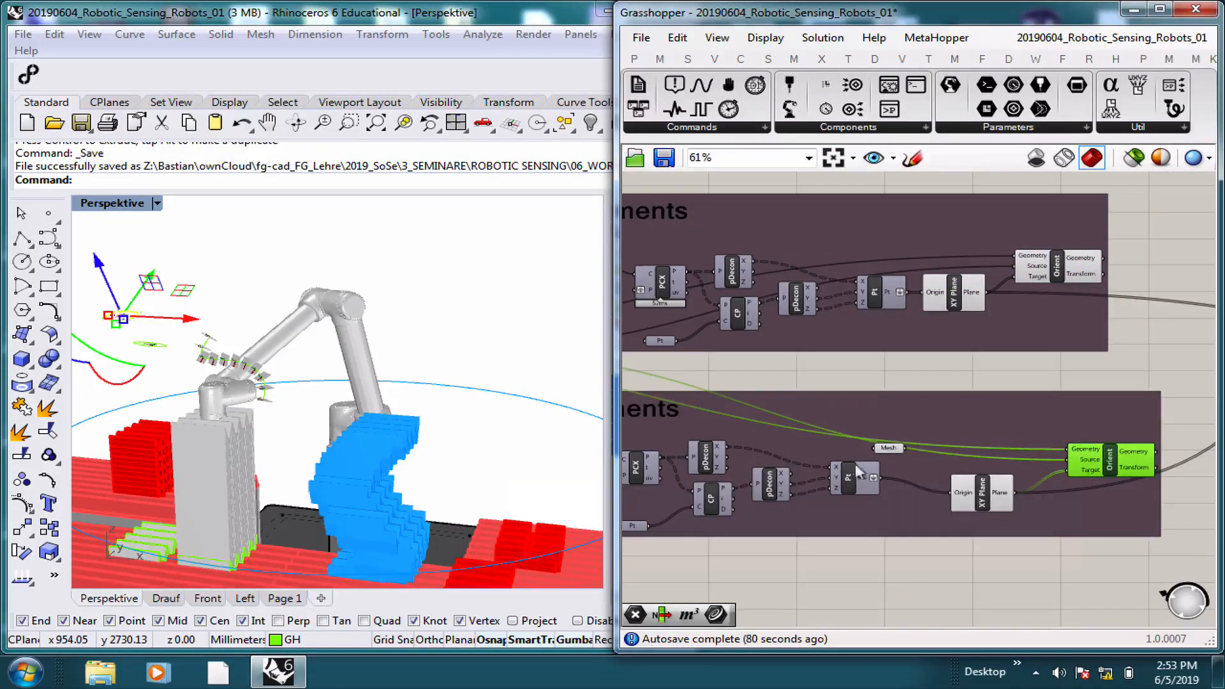
Trace the definition from the element groups through the pick and place targets to the Animation group, and clear the selection.
right_click_drag(871, 408, 938, 362)
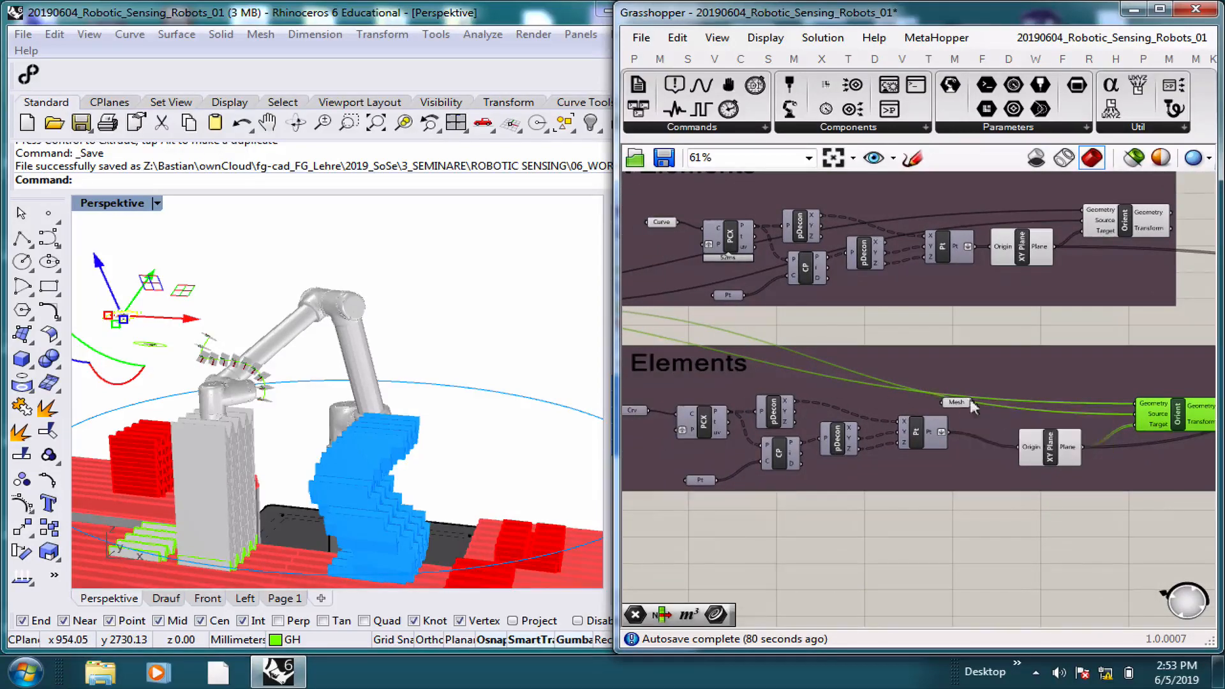
scroll(970, 399, "down", 6)
right_click_drag(1088, 299, 912, 346)
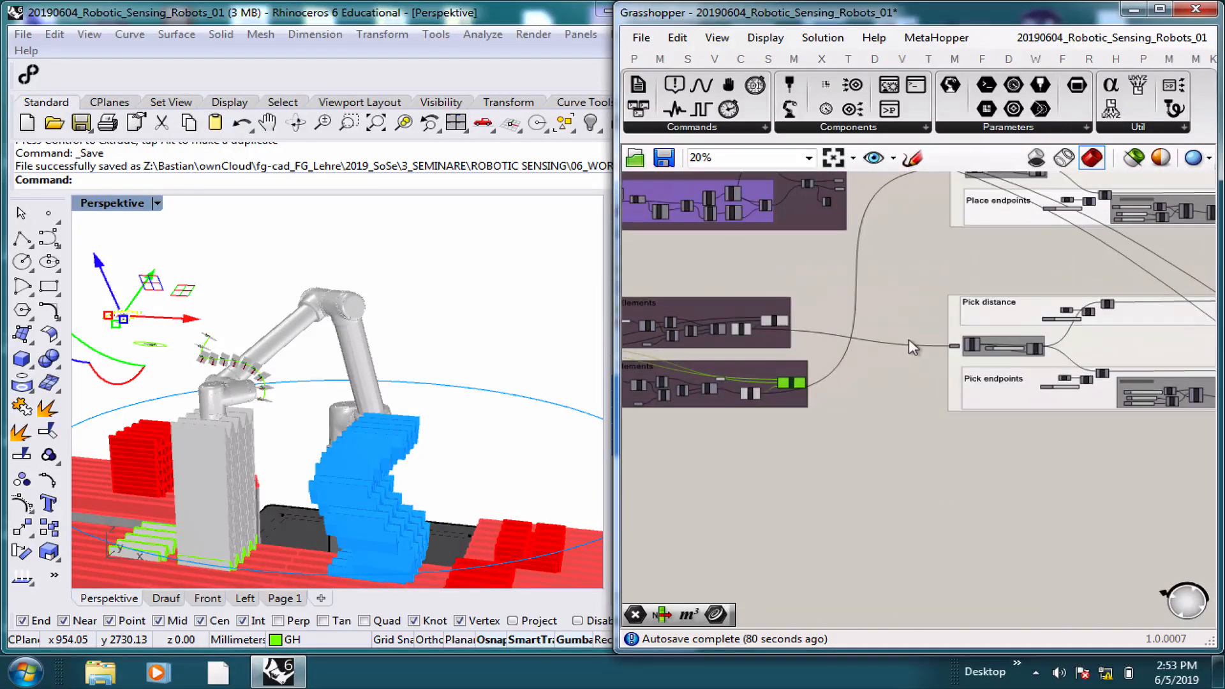
scroll(1084, 395, "down", 4)
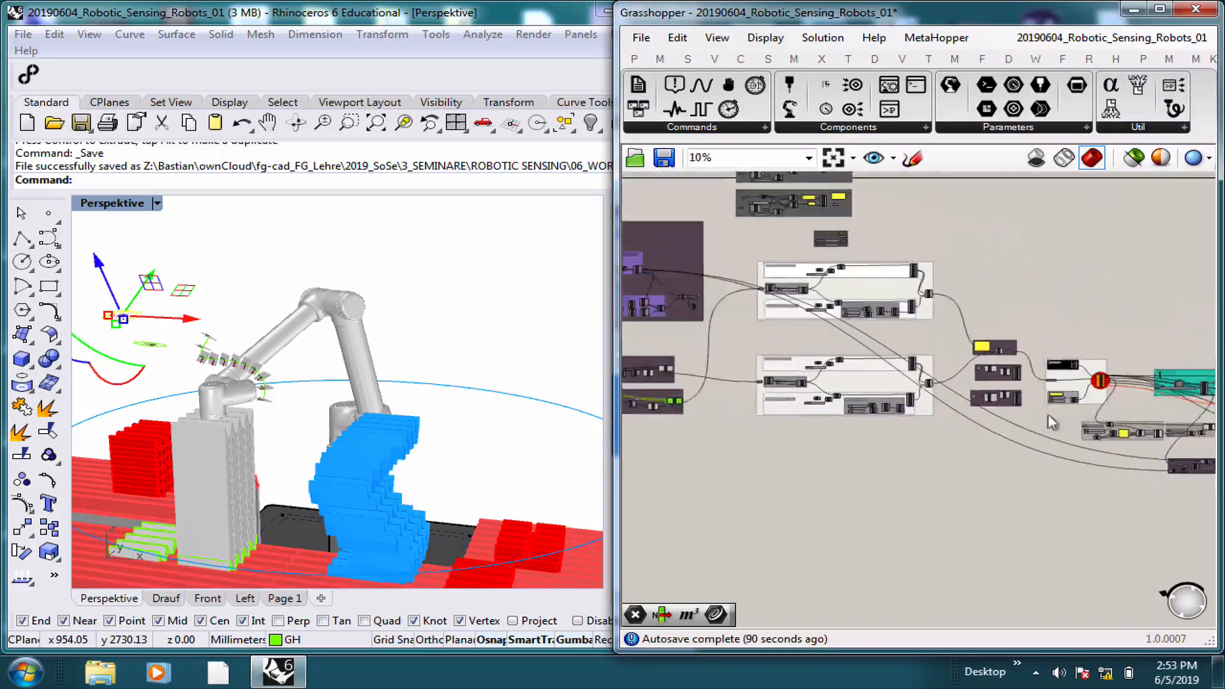
scroll(1172, 450, "up", 2)
scroll(1173, 450, "up", 8)
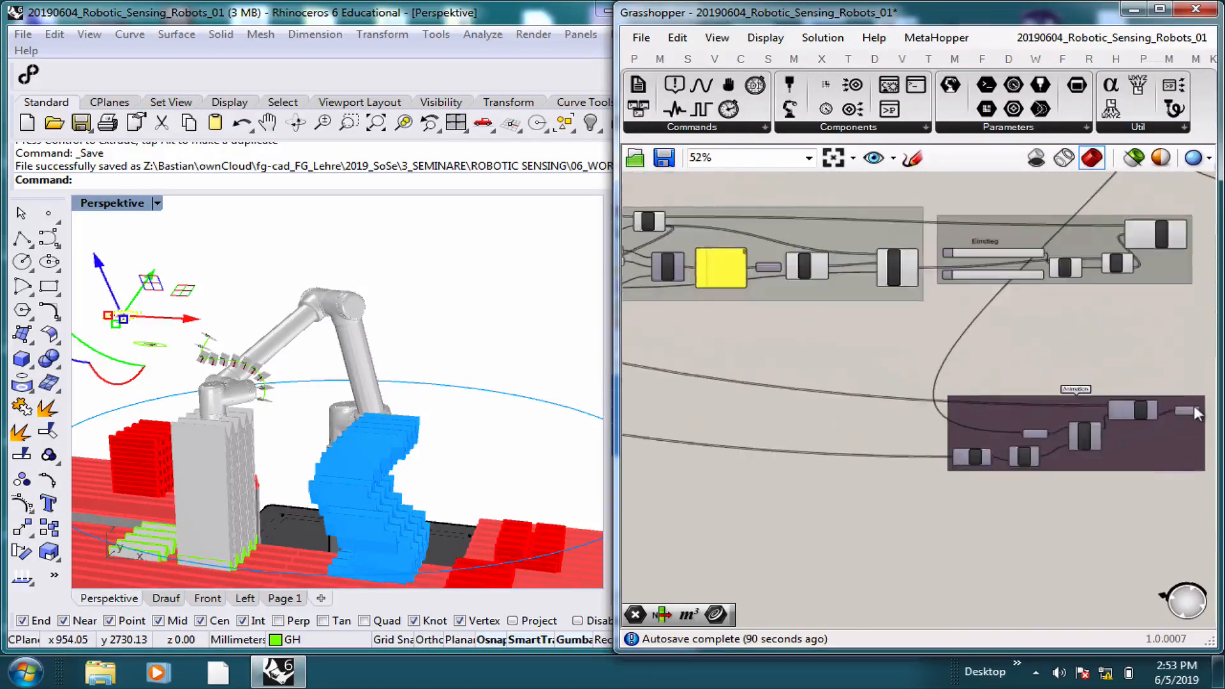
right_click(1161, 322)
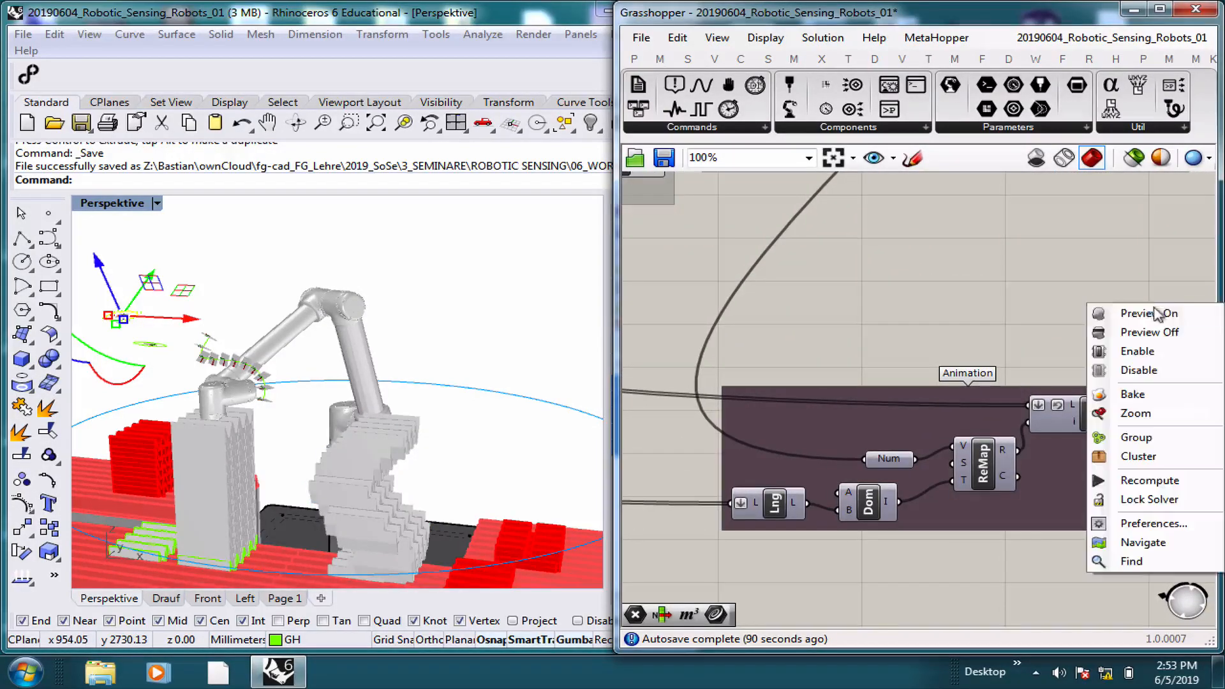
scroll(854, 380, "down", 4)
scroll(855, 379, "down", 4)
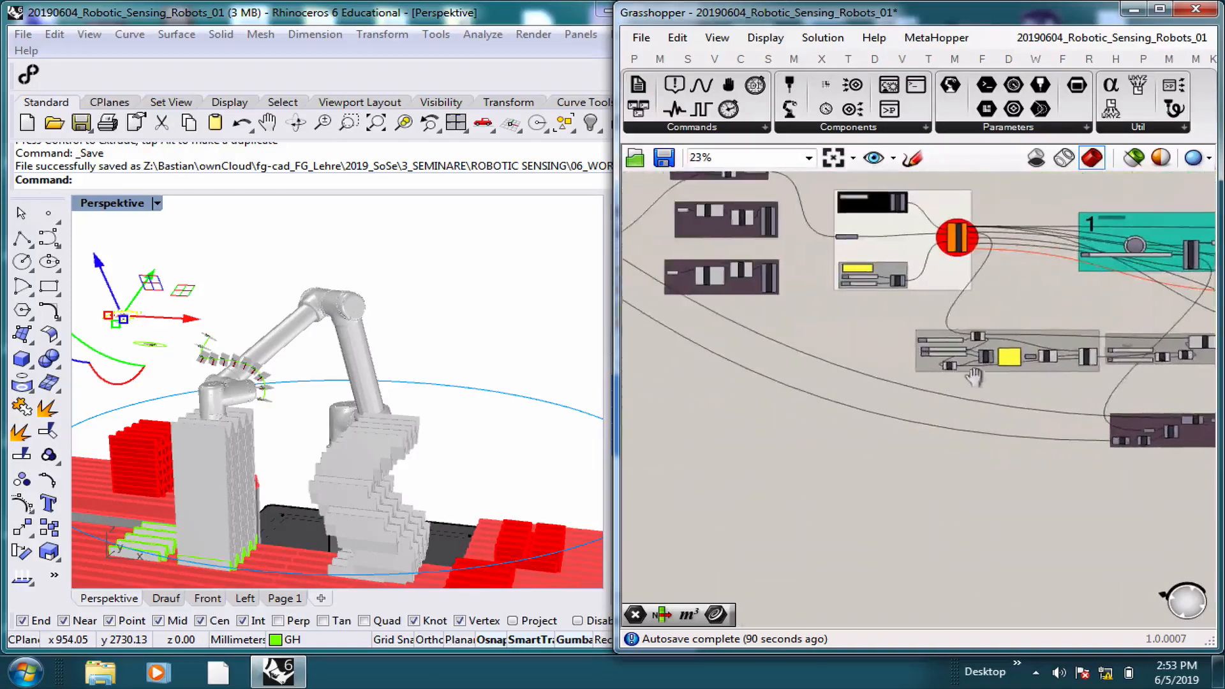
mouse_move(622, 338)
right_mouse_down()
mouse_move(972, 340)
mouse_move(622, 336)
right_mouse_up()
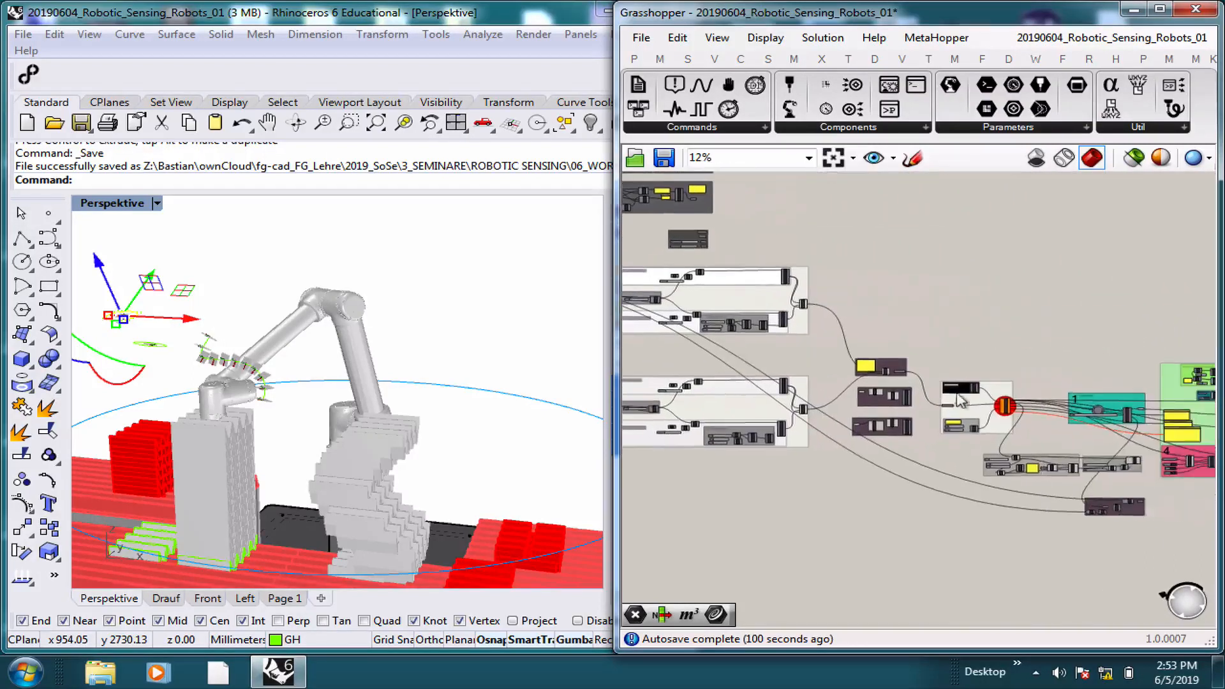